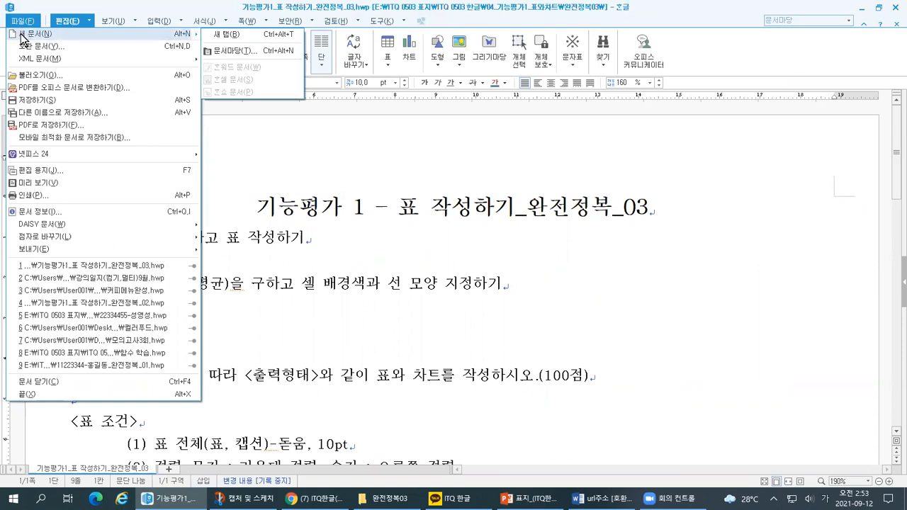
Create a new blank document from the open table exercise document.
key(ctrl+1)
click(2, 25)
mouse_move(97, 56)
mouse_down()
mouse_move(105, 65)
mouse_move(118, 48)
mouse_up()
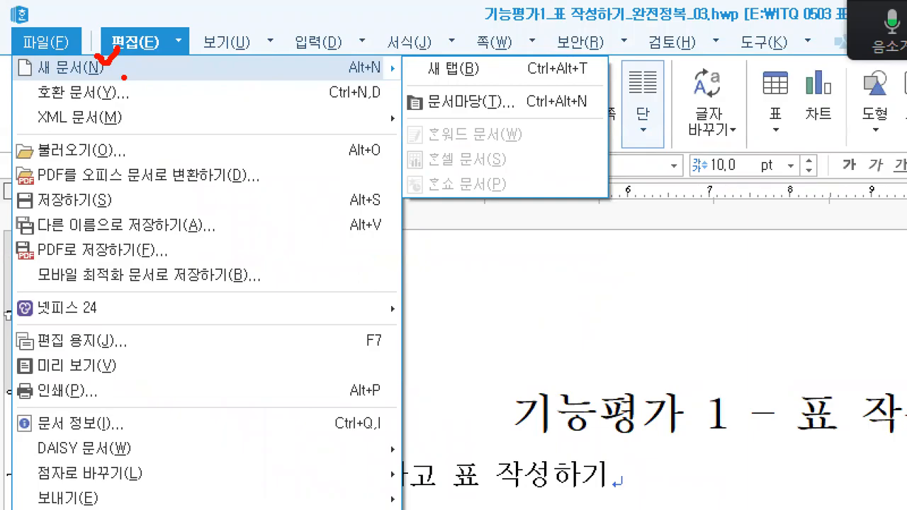
key(Escape)
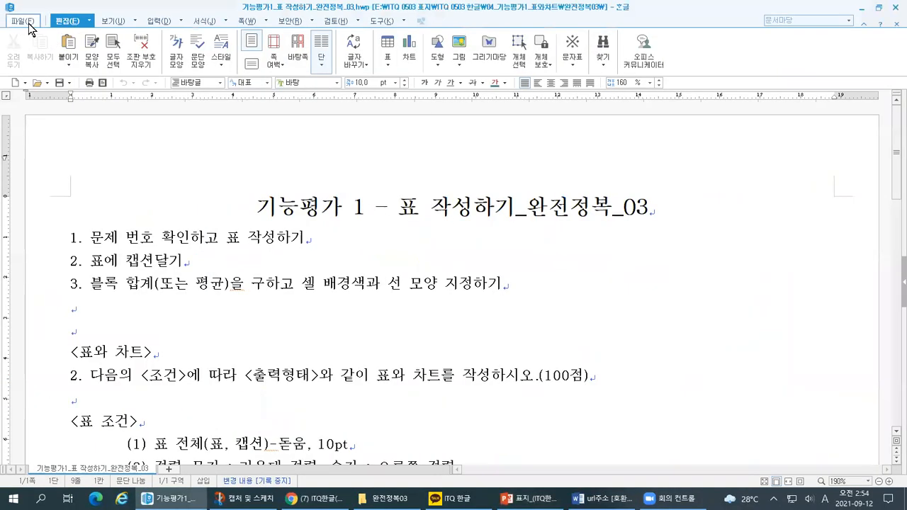
click(23, 21)
click(29, 34)
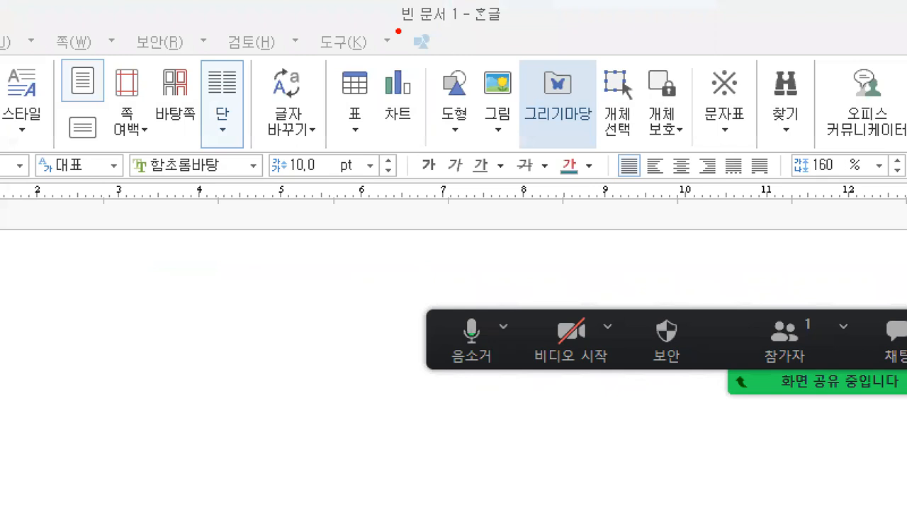
Examine the blank document's title and its default page margins around the upper text corner.
drag(399, 33, 460, 31)
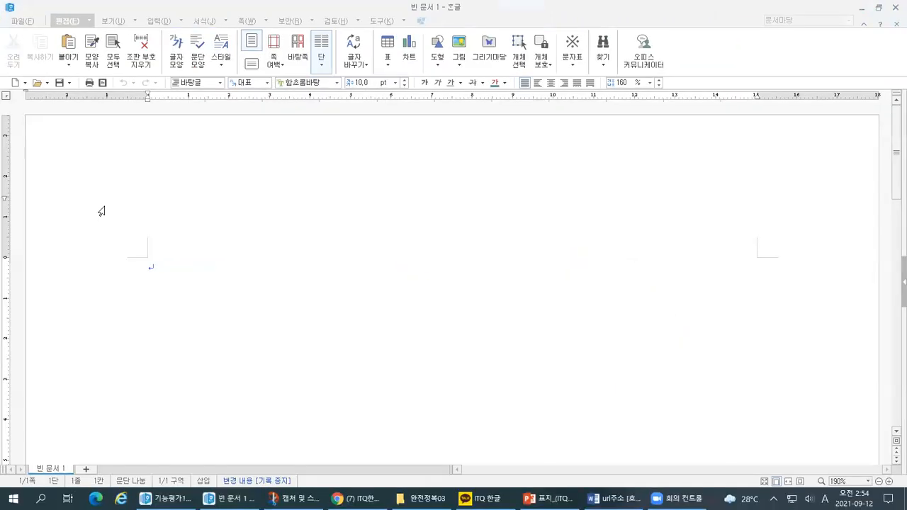
mouse_move(325, 44)
mouse_down()
mouse_move(333, 66)
mouse_move(308, 300)
mouse_move(297, 310)
mouse_up()
mouse_move(42, 349)
mouse_down()
mouse_move(248, 334)
mouse_move(296, 311)
mouse_move(293, 363)
mouse_up()
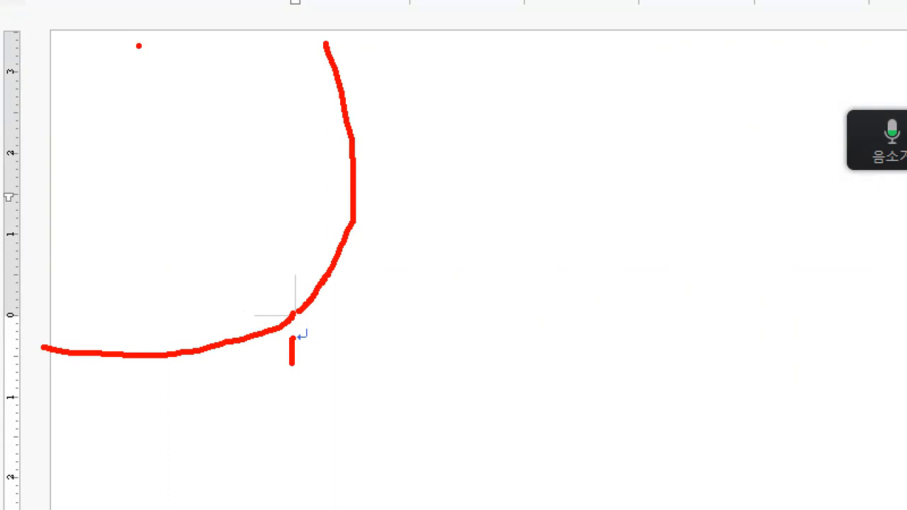
drag(139, 46, 130, 173)
mouse_move(54, 181)
mouse_down()
mouse_move(124, 180)
mouse_move(132, 224)
mouse_up()
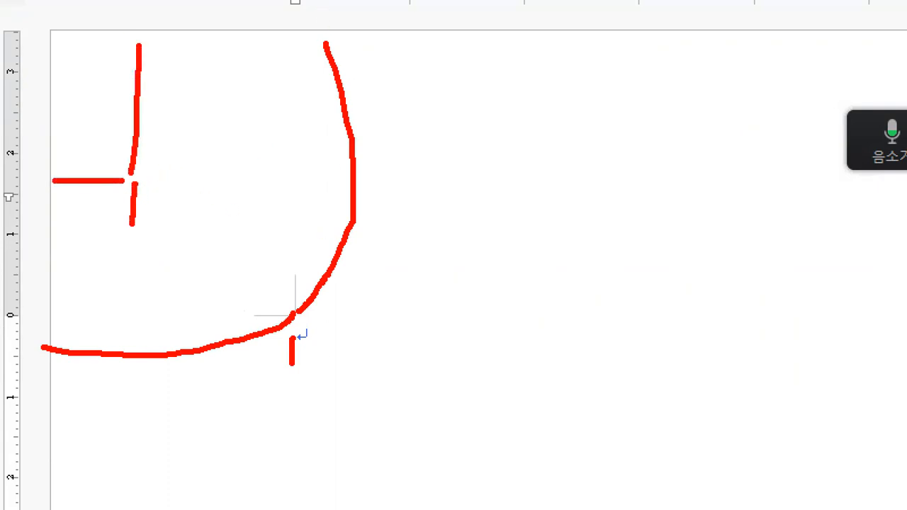
drag(181, 173, 156, 214)
key(Escape)
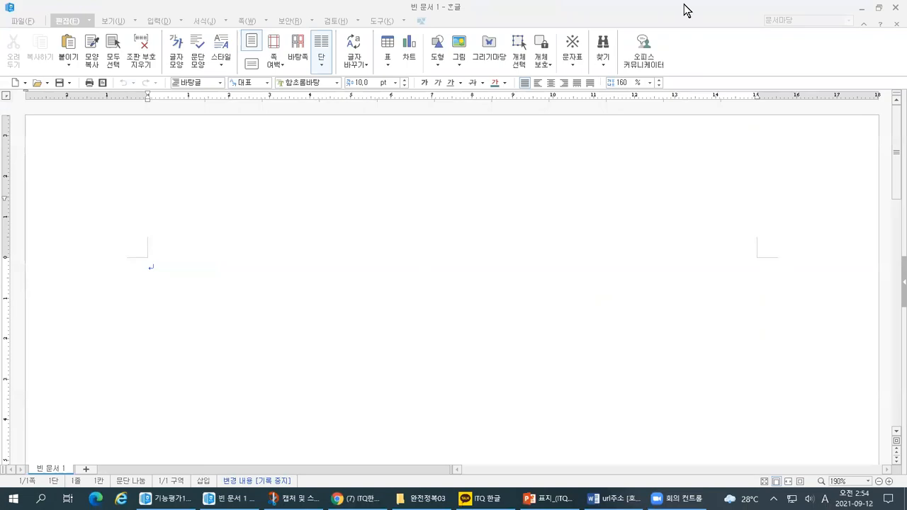
Switch to the PowerPoint lesson slides and review the learning goal about setting page margins (편집용지 여백 설정하기).
click(547, 498)
key(ctrl+1)
drag(169, 216, 215, 213)
drag(231, 253, 528, 244)
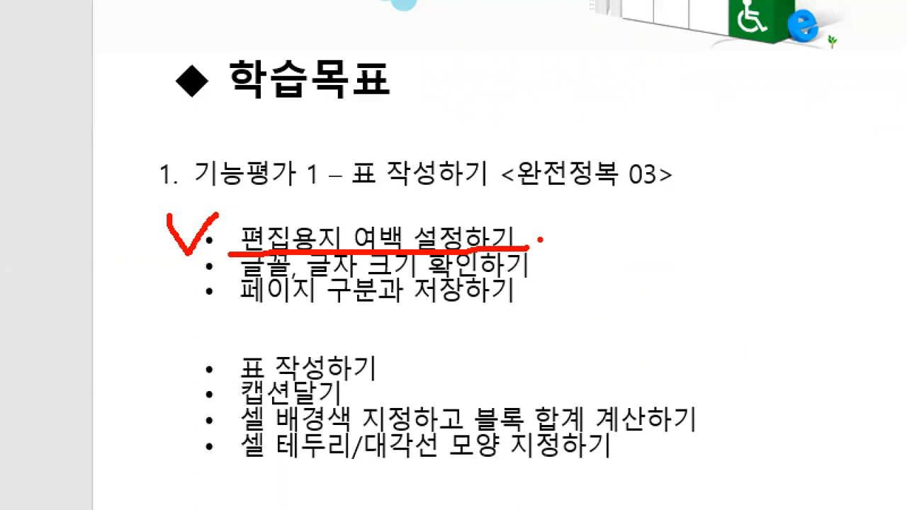
key(Escape)
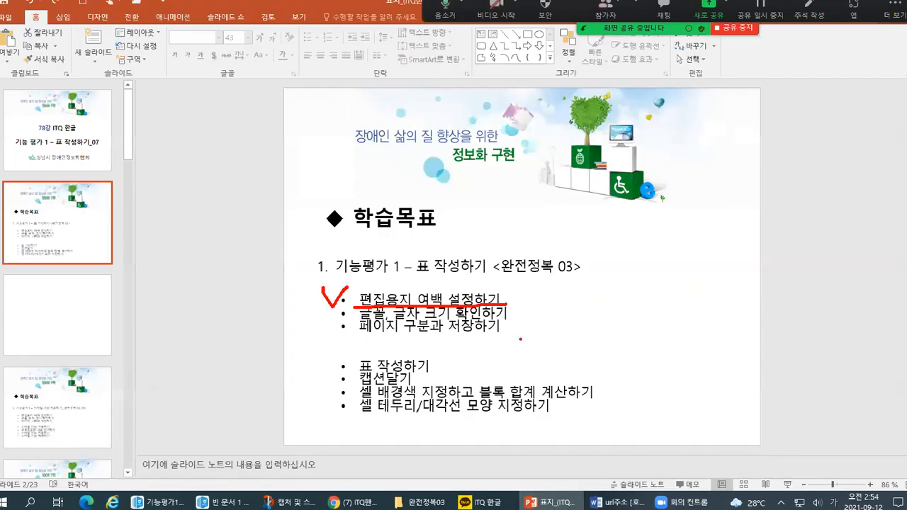
Open the 키보드.png picture from the desktop folder in the ALSee image viewer, enlarge it to 150% and locate the F7 key.
key(super+d)
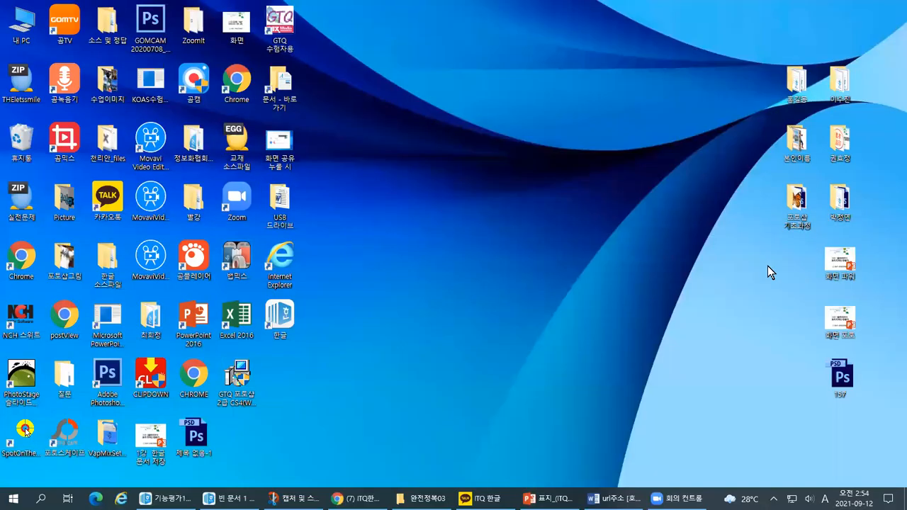
double_click(836, 204)
drag(160, 198, 347, 82)
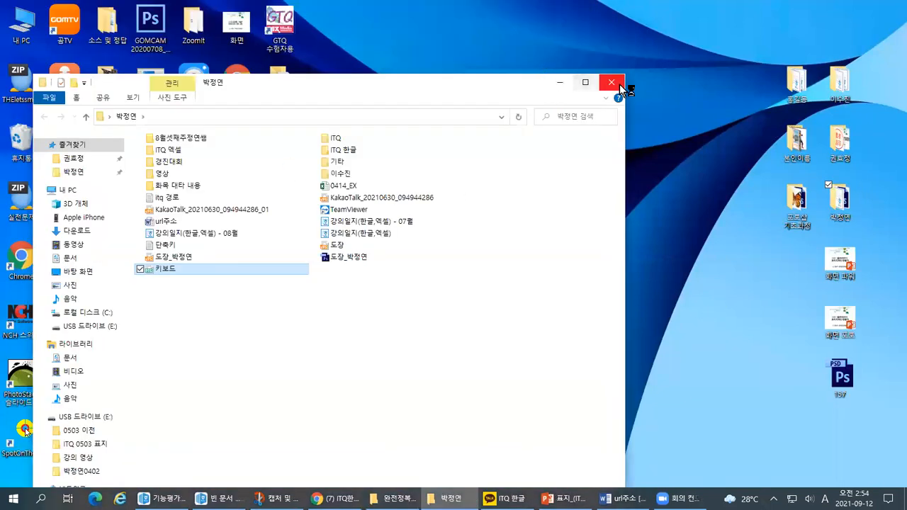
click(614, 83)
mouse_move(677, 498)
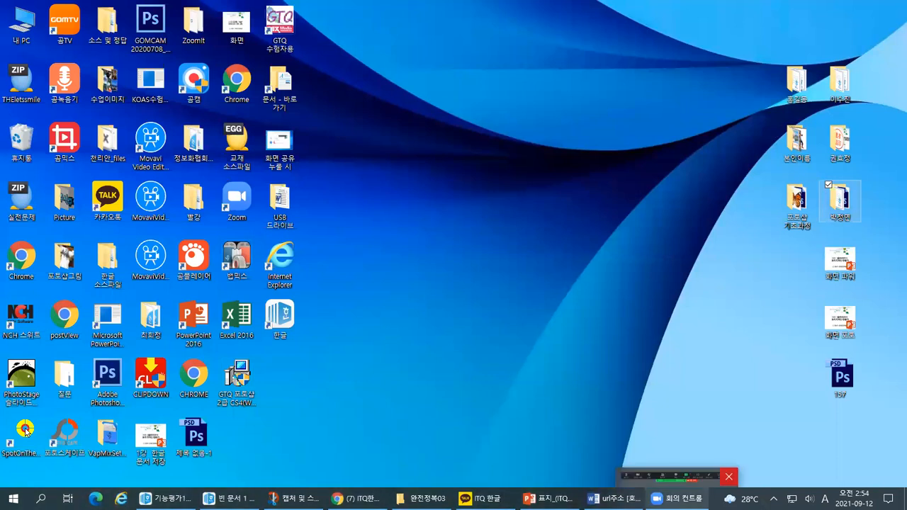
mouse_move(614, 498)
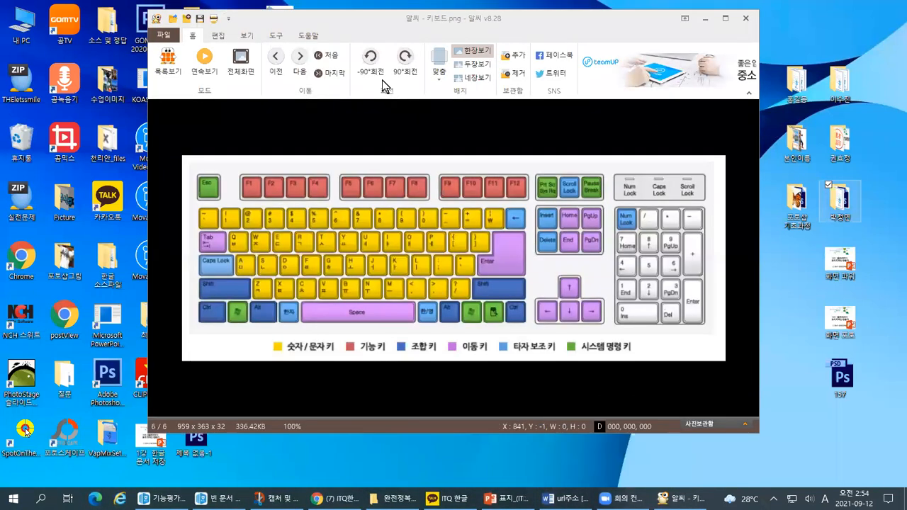
double_click(366, 20)
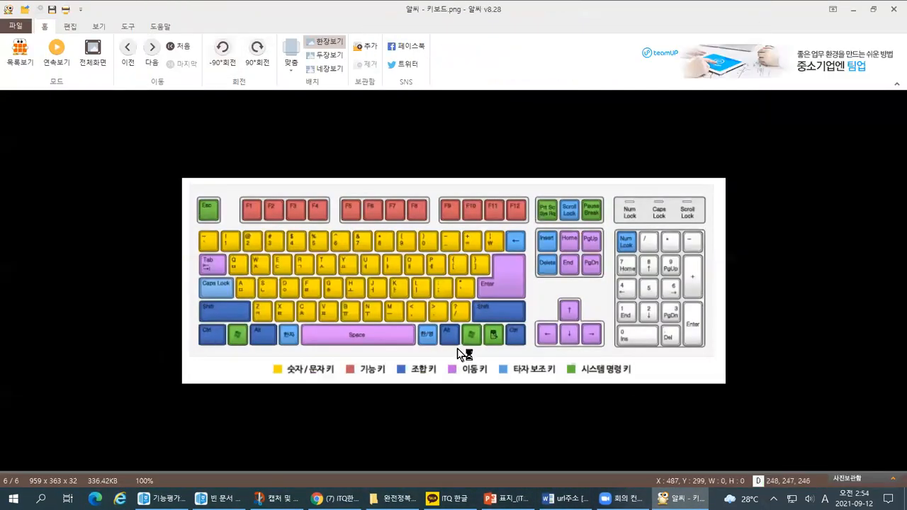
scroll(321, 353, up, 1)
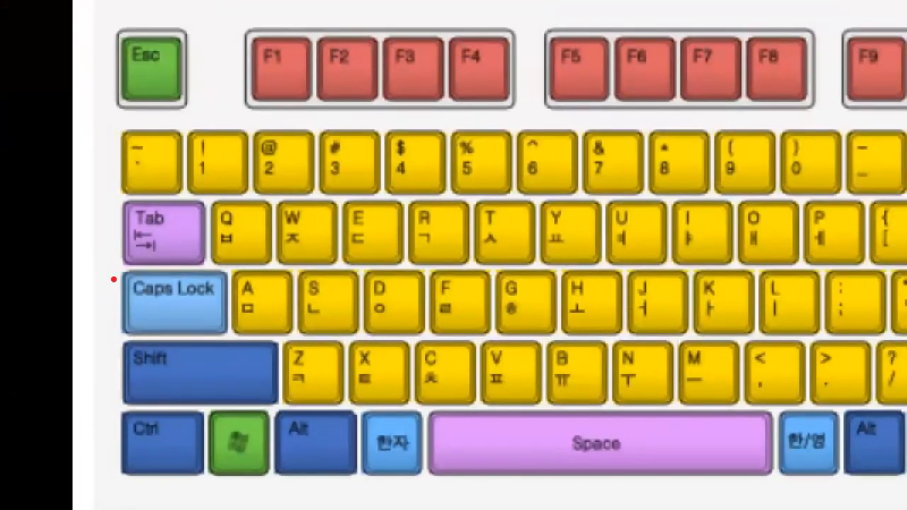
mouse_move(730, 112)
mouse_down()
mouse_move(676, 82)
mouse_move(755, 29)
mouse_move(738, 112)
mouse_move(673, 126)
mouse_up()
mouse_move(677, 1)
mouse_down()
mouse_move(682, 12)
mouse_move(696, 0)
mouse_up()
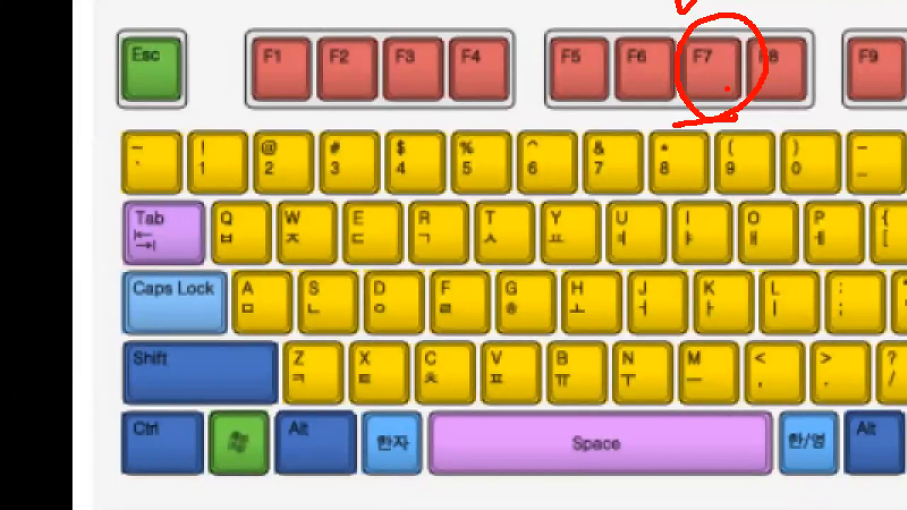
drag(726, 44, 750, 31)
Switch back to the blank Hangul document and open its page setup (편집 용지) with the paper margins.
key(Escape)
key(alt+Tab)
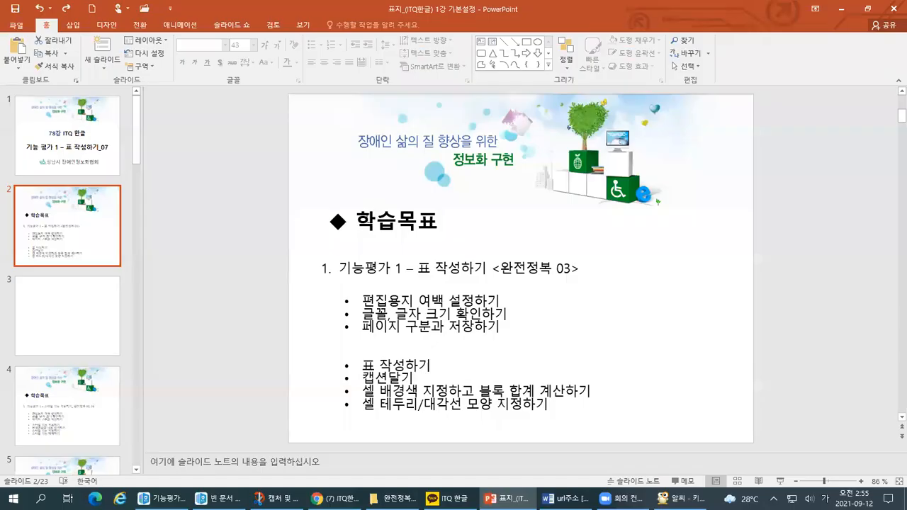
key(alt+Tab)
key(alt+Tab)
key(alt+Tab)
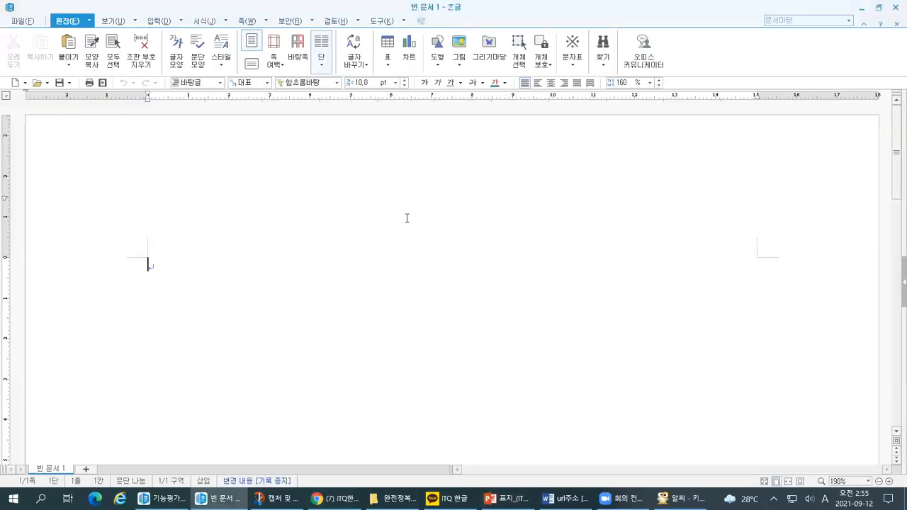
key(F7)
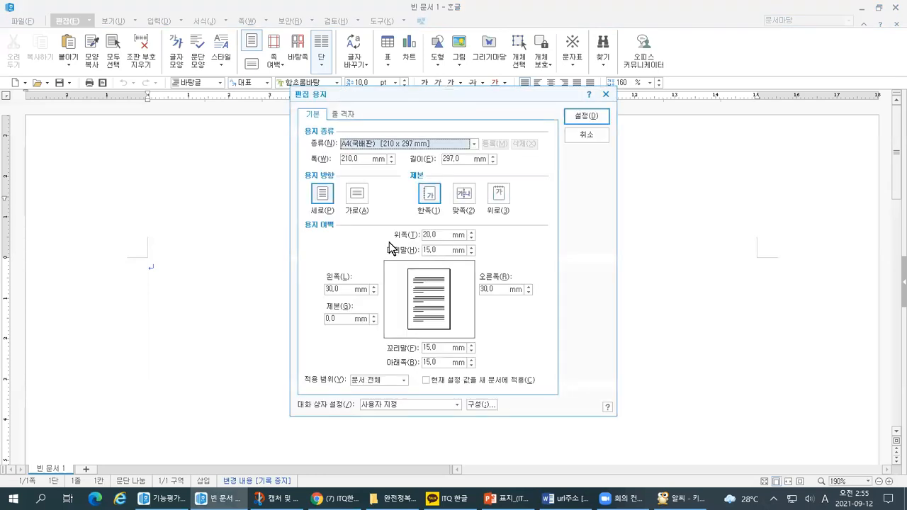
click(243, 90)
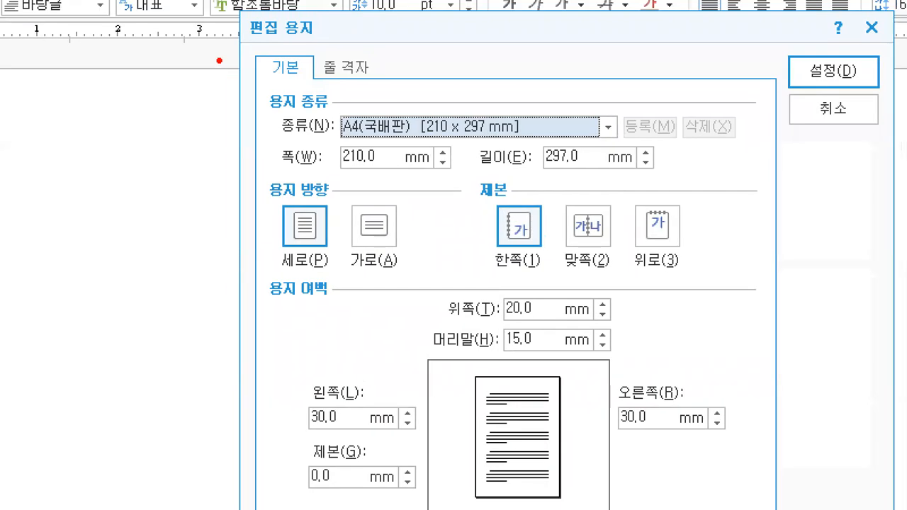
drag(216, 49, 314, 38)
drag(198, 308, 327, 303)
mouse_move(435, 296)
mouse_down()
mouse_move(439, 304)
mouse_move(453, 284)
mouse_up()
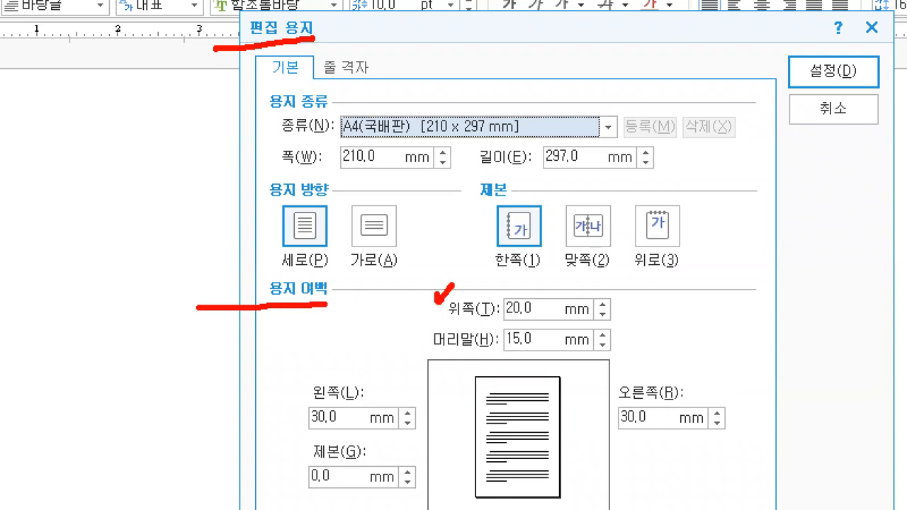
drag(500, 319, 529, 316)
Set the top margin (위쪽) to 10 mm in the page setup.
click(441, 236)
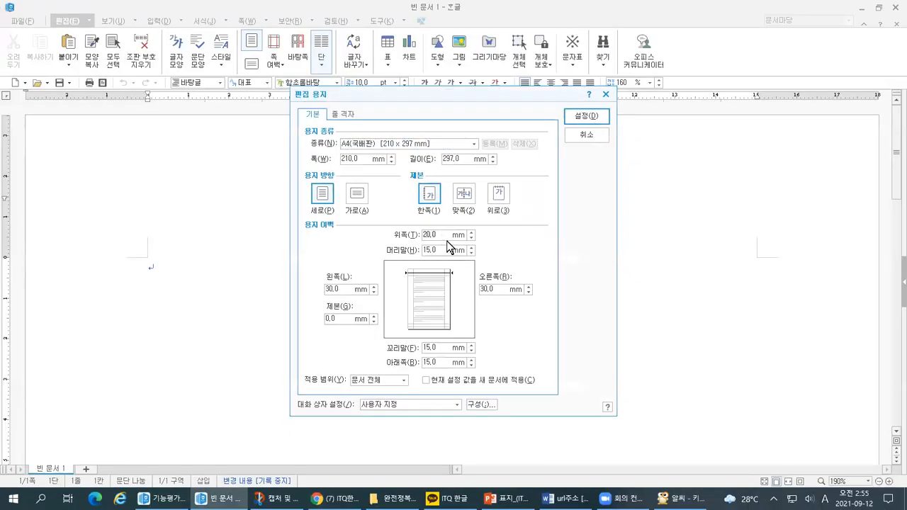
mouse_move(443, 236)
mouse_down()
mouse_move(424, 237)
mouse_move(444, 221)
mouse_move(448, 249)
mouse_up()
text(10)
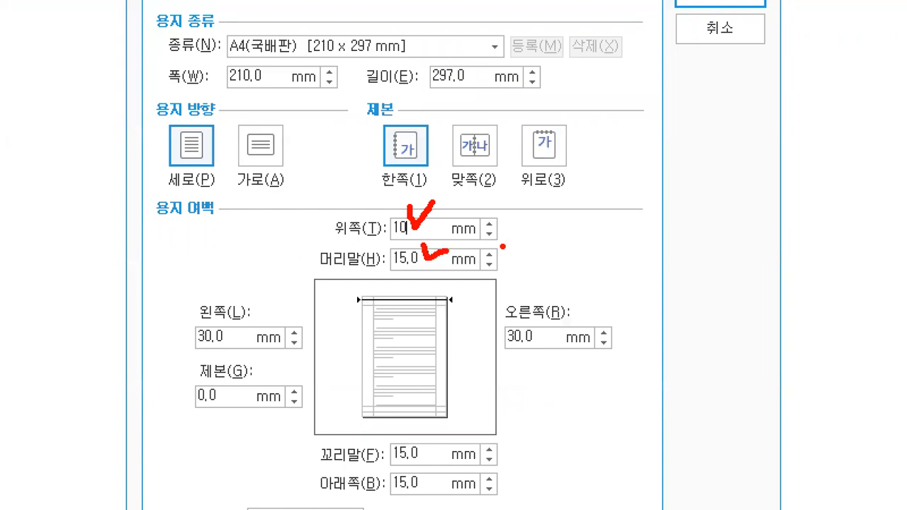
mouse_move(542, 330)
mouse_down()
mouse_move(551, 337)
mouse_move(561, 324)
mouse_up()
drag(424, 457, 442, 448)
drag(432, 481, 452, 474)
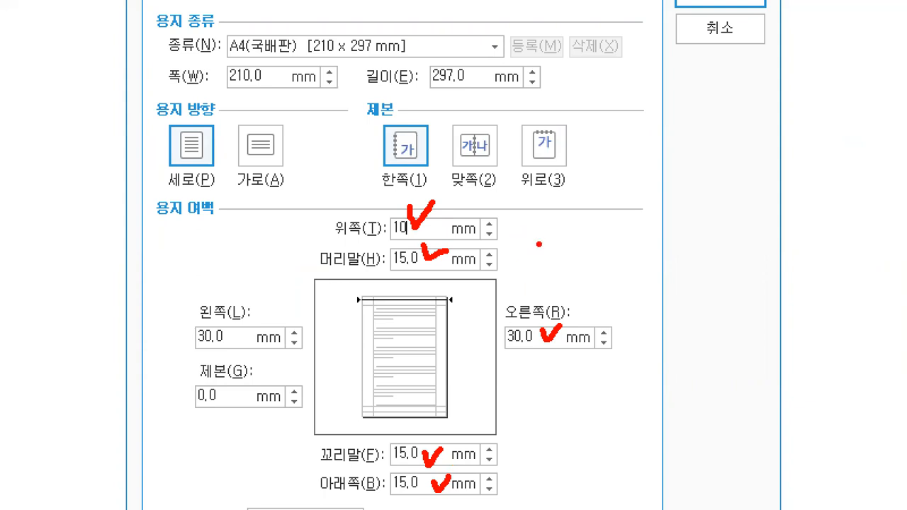
mouse_move(559, 233)
mouse_down()
mouse_move(615, 233)
mouse_move(595, 293)
mouse_move(630, 269)
mouse_move(641, 292)
mouse_up()
mouse_move(655, 214)
mouse_down()
mouse_move(660, 265)
mouse_move(676, 292)
mouse_move(659, 291)
mouse_up()
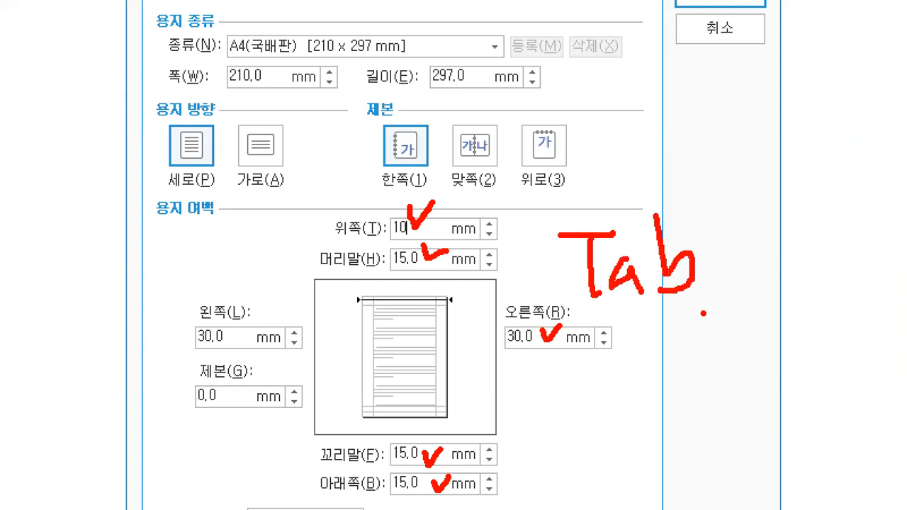
Look up the Tab key in the 키보드.png picture and return to the blank Hangul document's page setup.
key(Escape)
key(alt+Tab)
key(alt+Tab)
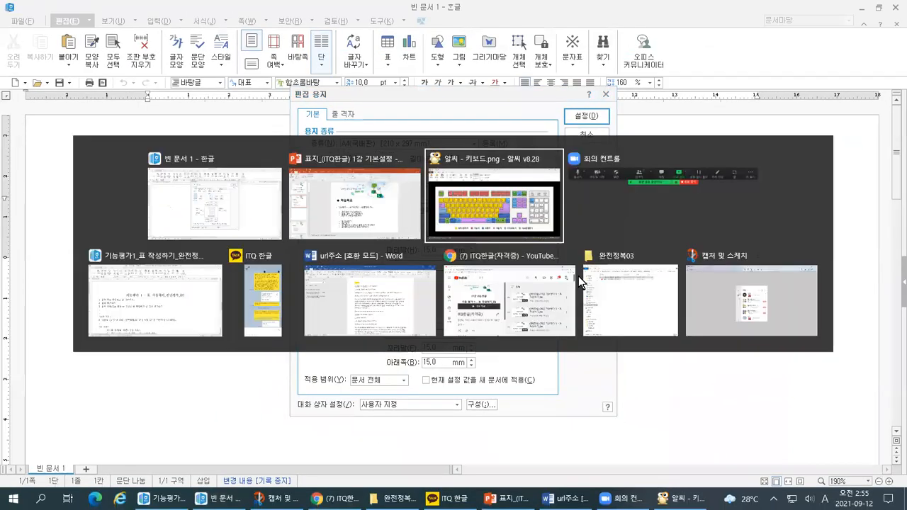
key(ctrl+1)
mouse_move(100, 271)
mouse_down()
mouse_move(84, 278)
mouse_move(71, 235)
mouse_up()
mouse_move(104, 177)
mouse_down()
mouse_move(193, 212)
mouse_move(161, 250)
mouse_up()
drag(108, 212, 143, 215)
mouse_move(67, 184)
mouse_down()
mouse_move(73, 197)
mouse_move(87, 174)
mouse_up()
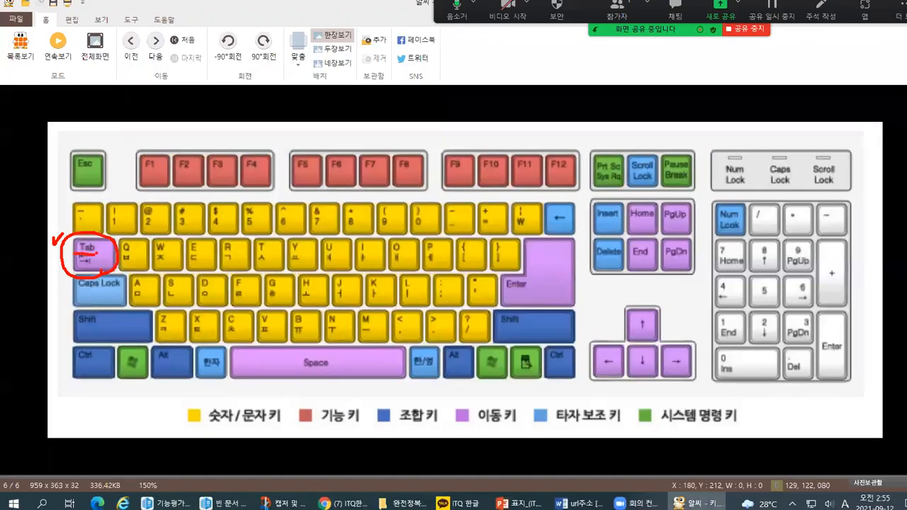
key(alt+Tab)
key(alt+Tab)
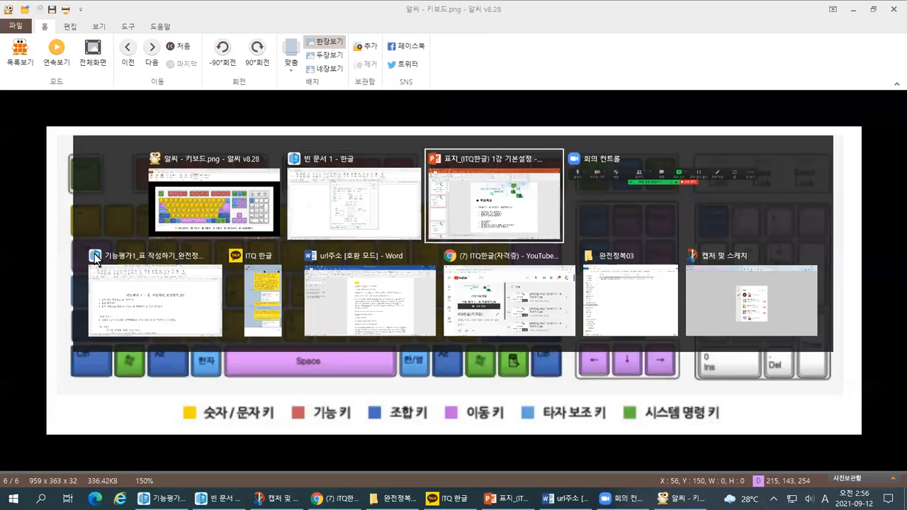
click(329, 190)
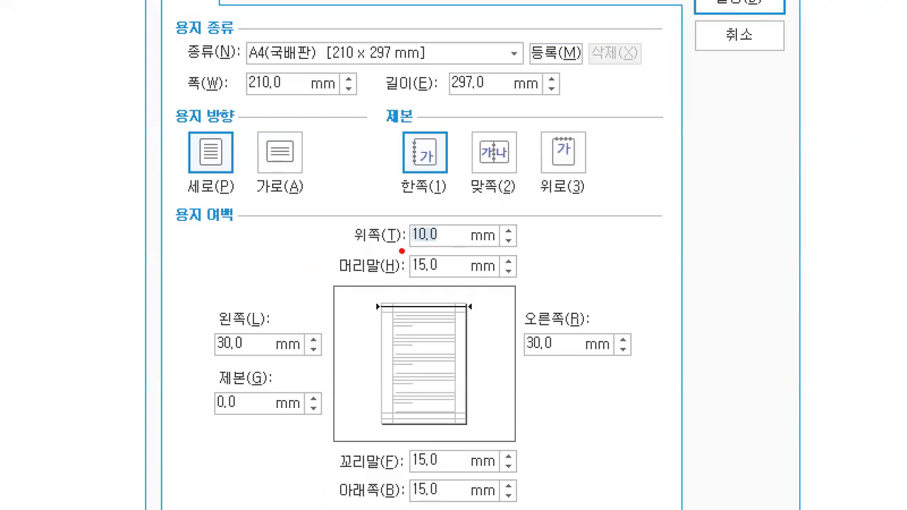
Set the top (위쪽) and header (머리말) margins to 10 mm each.
drag(415, 240, 438, 238)
text(10)
key(Tab)
text(10)
Set the left (왼쪽) and right (오른쪽) margins to 11 mm each.
key(Tab)
text(10)
key(BackSpace)
text(1)
key(Tab)
text(11)
Set the footer (꼬리말) and bottom (아래쪽) margins to 10 mm each.
key(Tab)
text(10)
key(Tab)
text(10)
key(Tab)
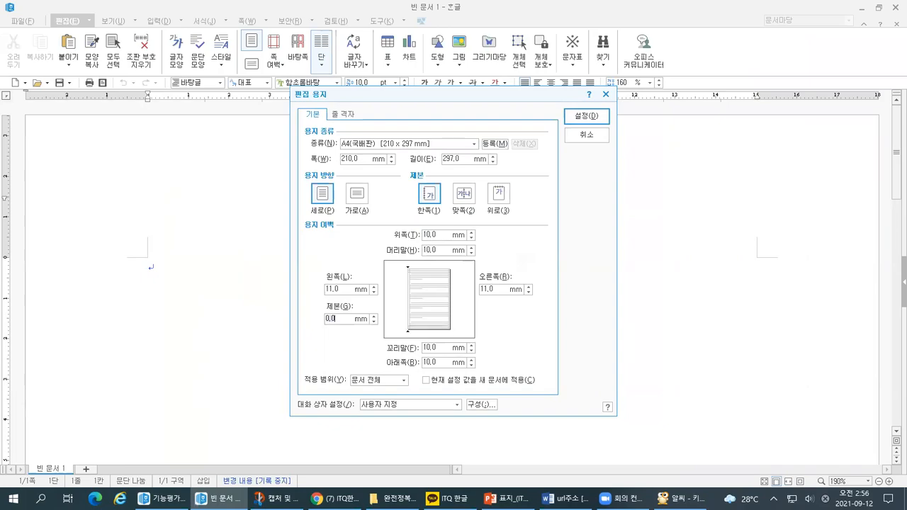
Review the gutter (제본) value and all paper margins entered in the page setup.
drag(319, 325, 342, 324)
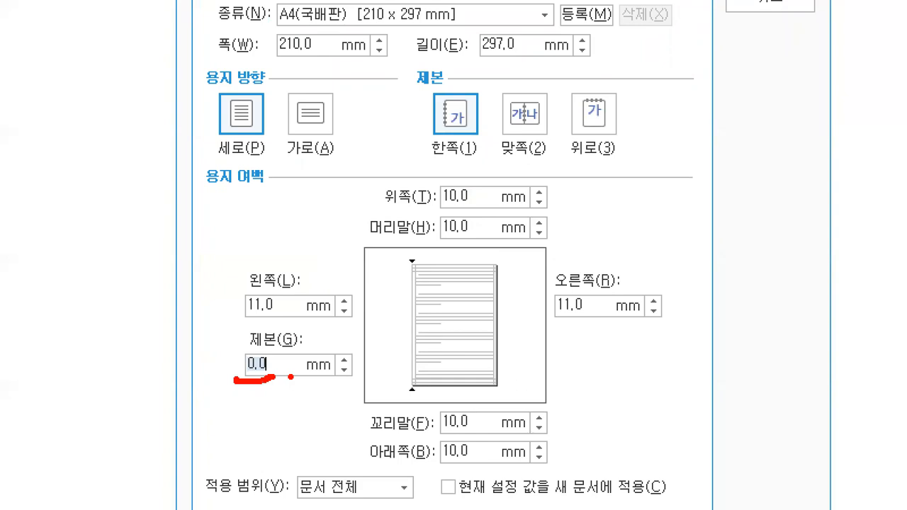
drag(281, 284, 306, 274)
mouse_move(475, 216)
mouse_down()
mouse_move(482, 228)
mouse_move(507, 207)
mouse_up()
drag(602, 292, 629, 286)
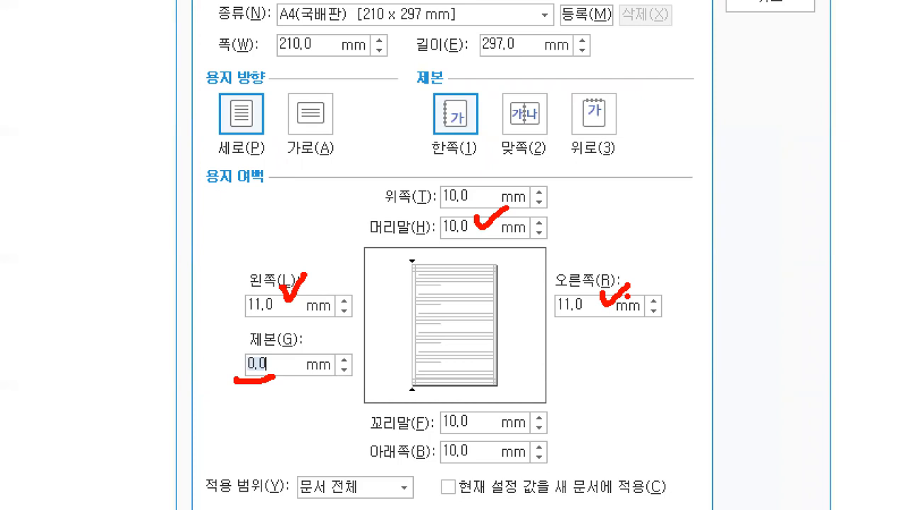
drag(216, 345, 246, 333)
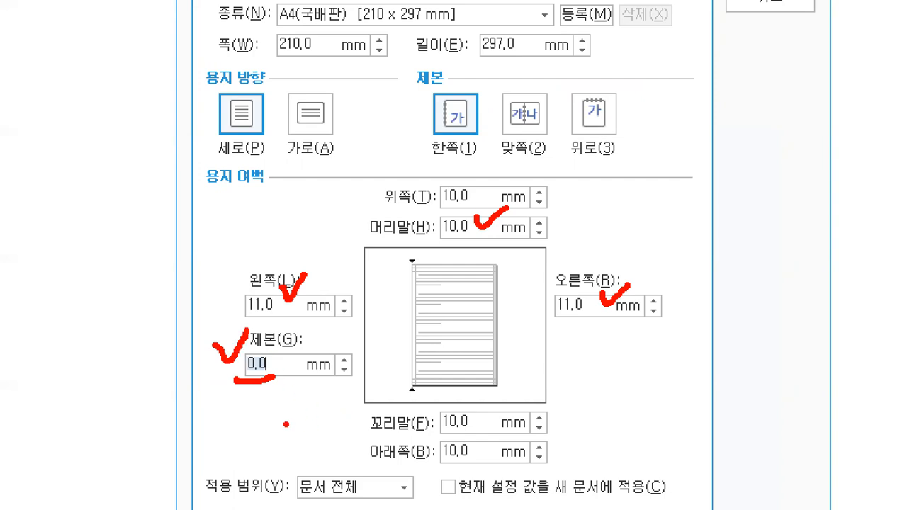
mouse_move(173, 280)
mouse_down()
mouse_move(165, 322)
mouse_move(181, 326)
mouse_up()
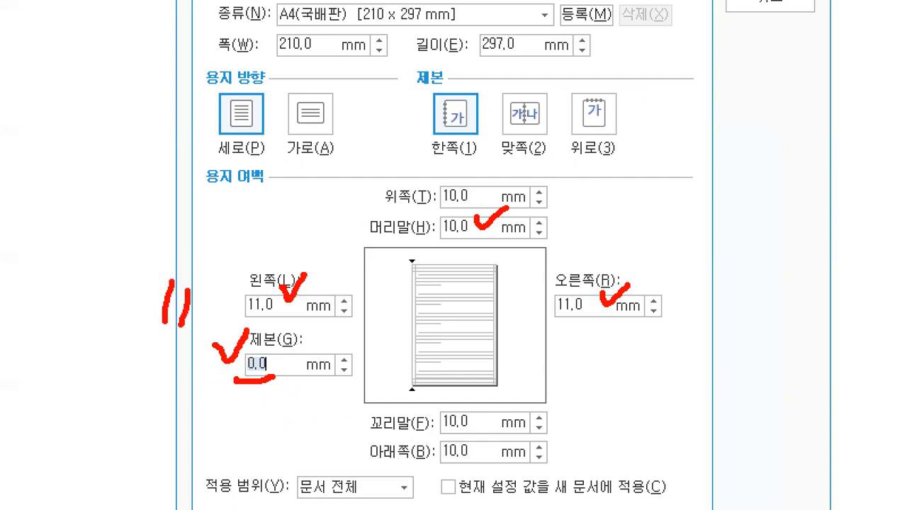
drag(707, 279, 700, 329)
drag(732, 269, 722, 331)
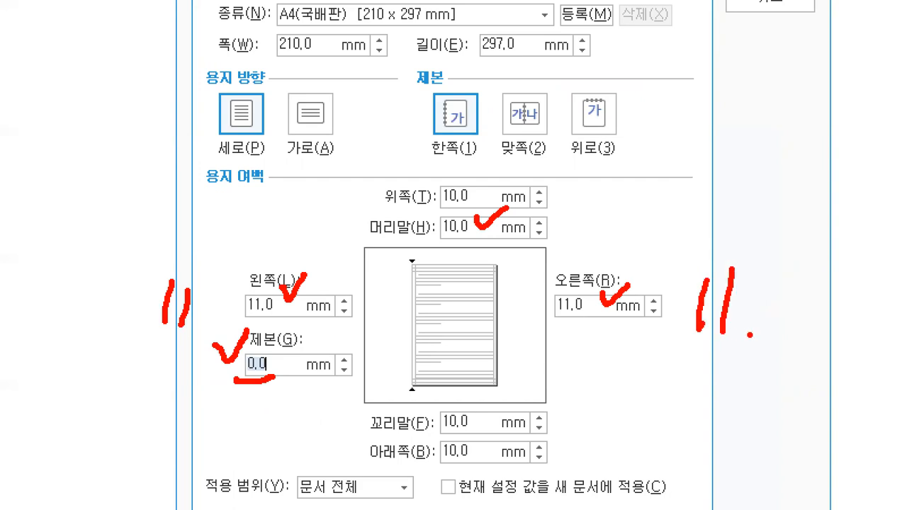
drag(604, 186, 577, 244)
mouse_move(620, 200)
mouse_down()
mouse_move(644, 204)
mouse_move(622, 200)
mouse_up()
drag(595, 408, 571, 454)
mouse_move(606, 411)
mouse_down()
mouse_move(596, 433)
mouse_move(608, 413)
mouse_up()
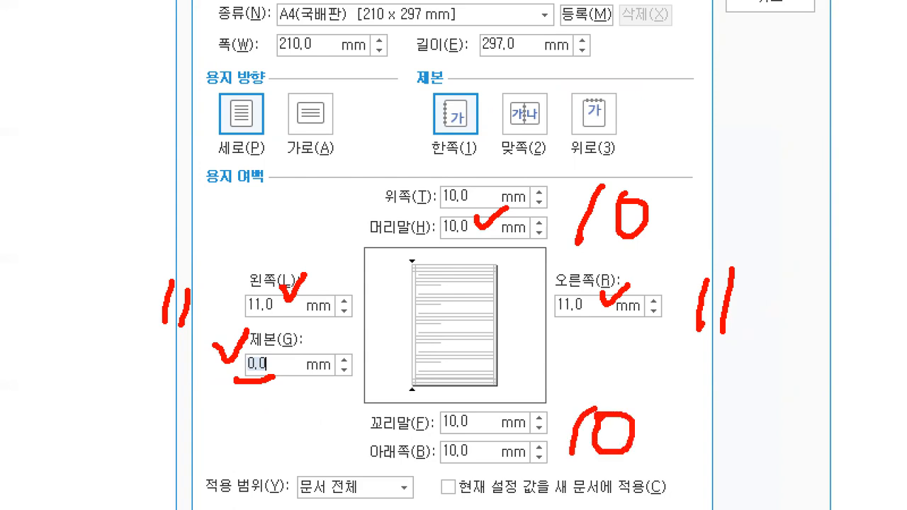
Apply the entered paper margins to the document and close the page setup.
drag(236, 409, 285, 377)
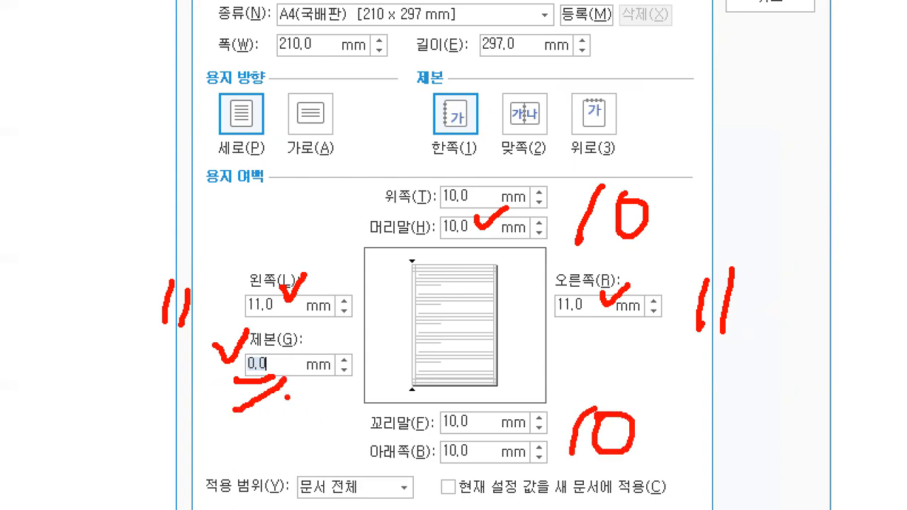
key(Escape)
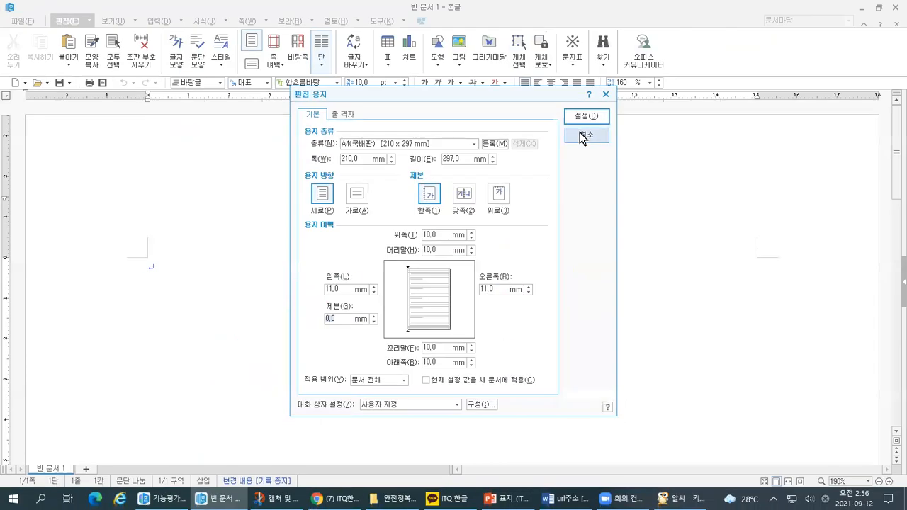
click(585, 117)
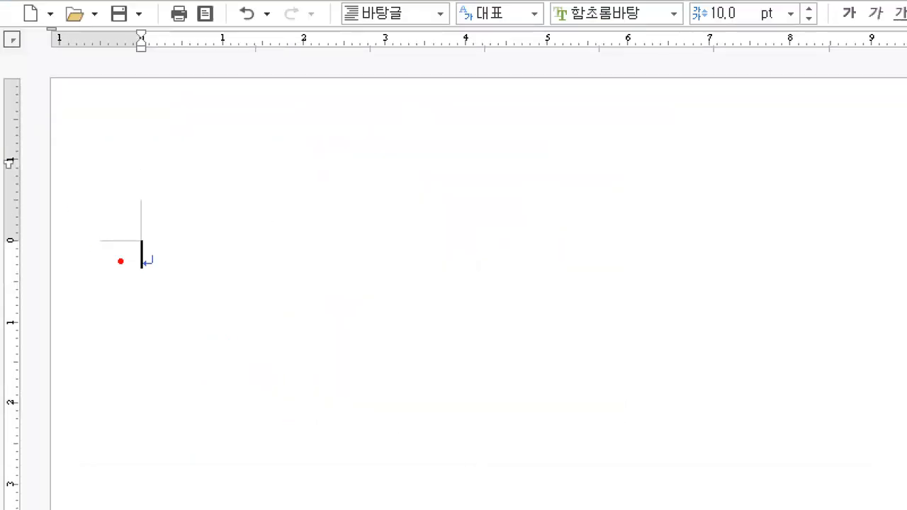
mouse_move(82, 207)
mouse_down()
mouse_move(71, 218)
mouse_move(81, 189)
mouse_up()
drag(163, 226, 169, 282)
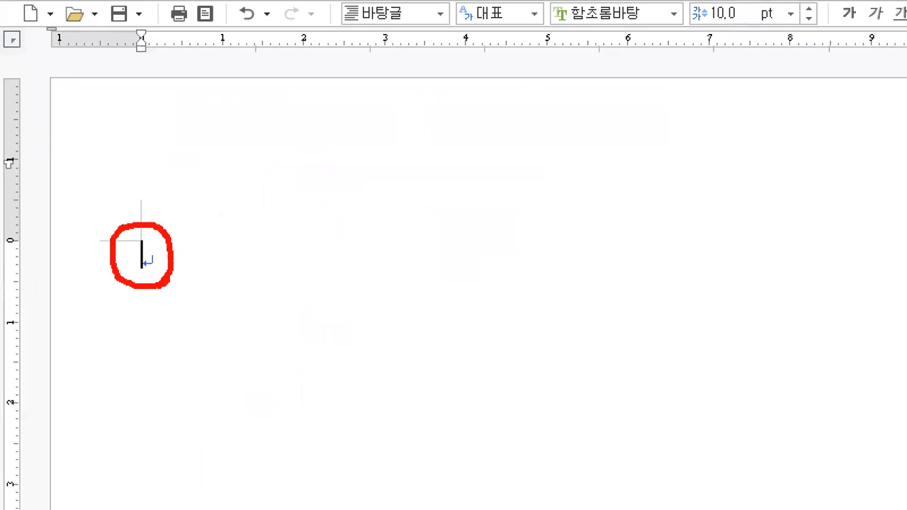
mouse_move(143, 68)
mouse_down()
mouse_move(158, 205)
mouse_move(141, 220)
mouse_up()
mouse_move(31, 237)
mouse_down()
mouse_move(95, 248)
mouse_move(105, 236)
mouse_up()
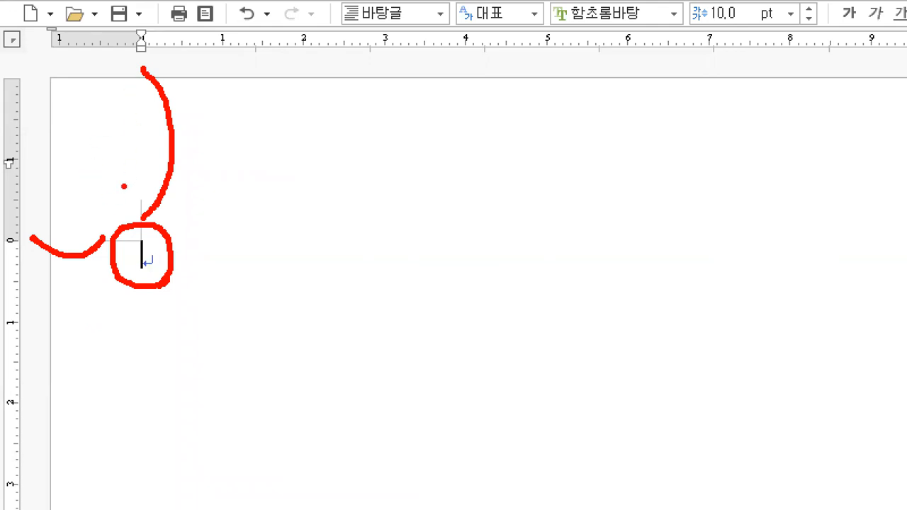
drag(176, 251, 282, 250)
drag(202, 225, 213, 295)
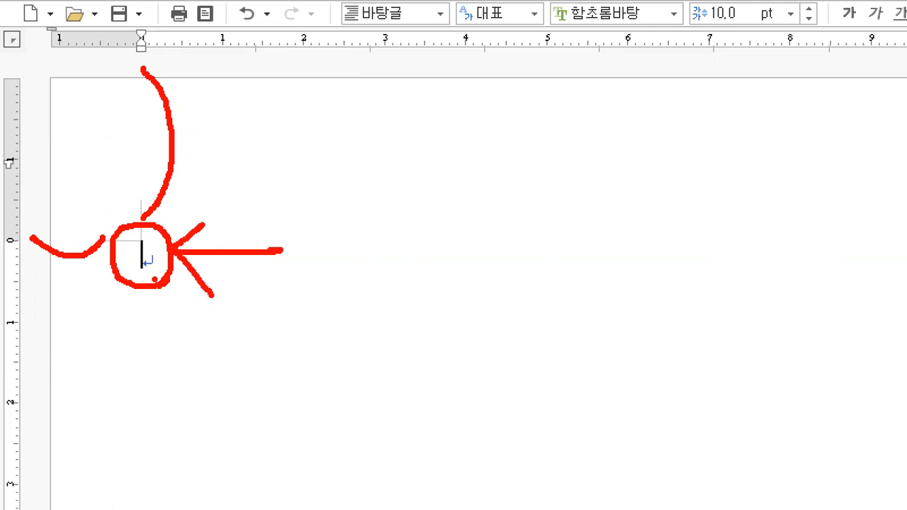
key(Escape)
Open the zoom options and examine the fit-to-width (폭 맞춤) and single-page (한 쪽) choices, plus the view commands.
key(ctrl+1)
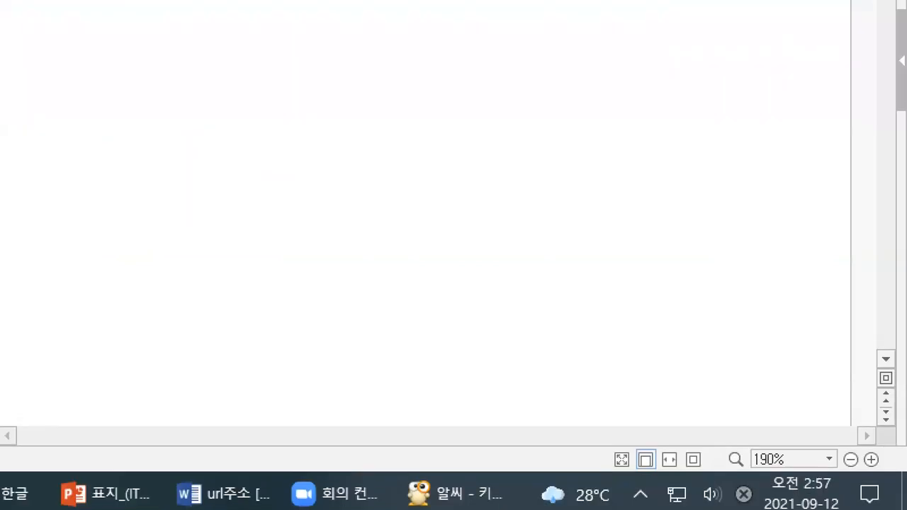
mouse_move(830, 471)
mouse_down()
mouse_move(822, 446)
mouse_move(838, 471)
mouse_up()
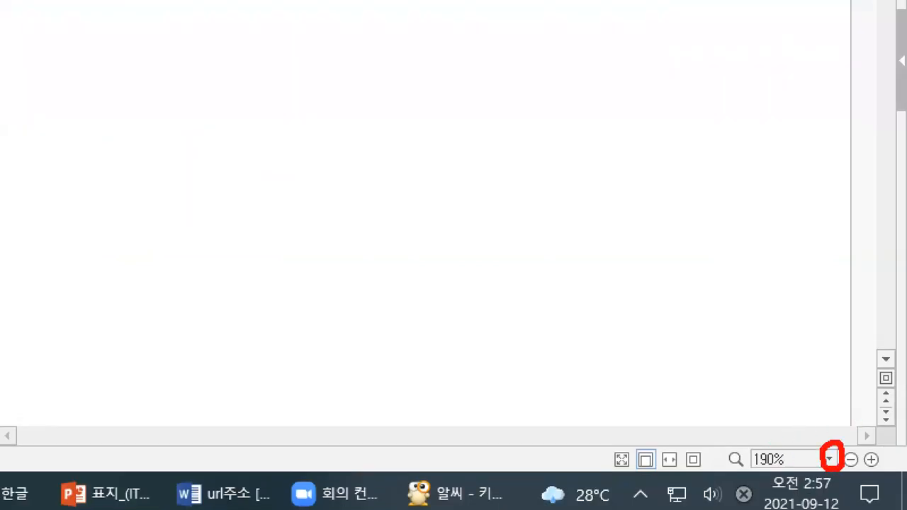
key(Escape)
click(831, 459)
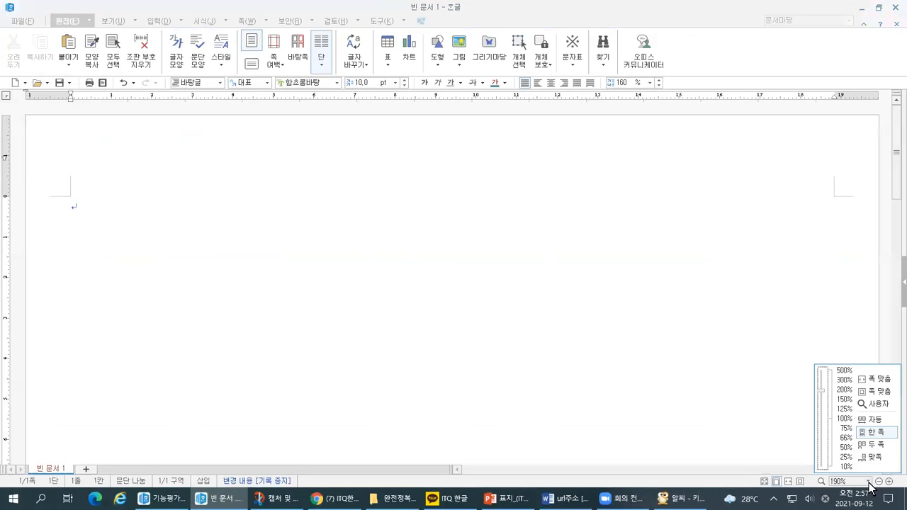
key(ctrl+1)
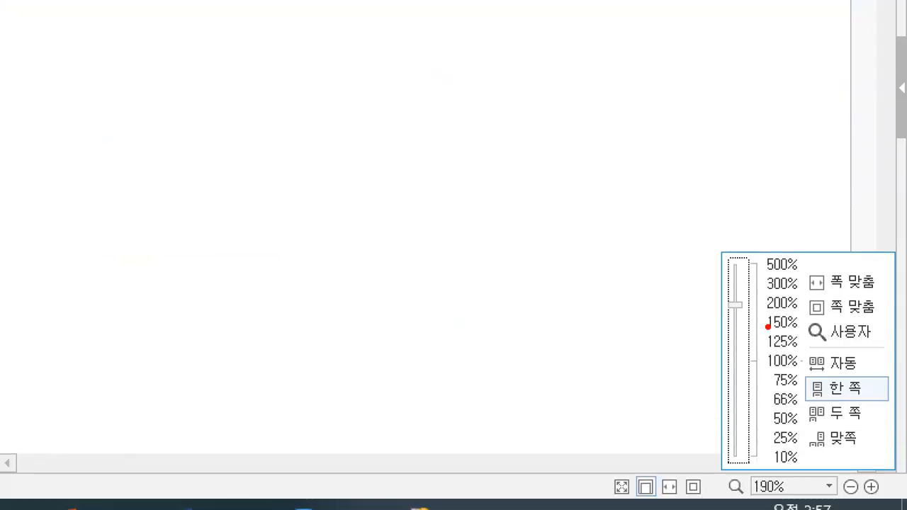
mouse_move(802, 296)
mouse_down()
mouse_move(854, 296)
mouse_move(883, 272)
mouse_move(809, 268)
mouse_move(804, 288)
mouse_up()
mouse_move(811, 402)
mouse_down()
mouse_move(851, 397)
mouse_move(870, 375)
mouse_move(806, 394)
mouse_up()
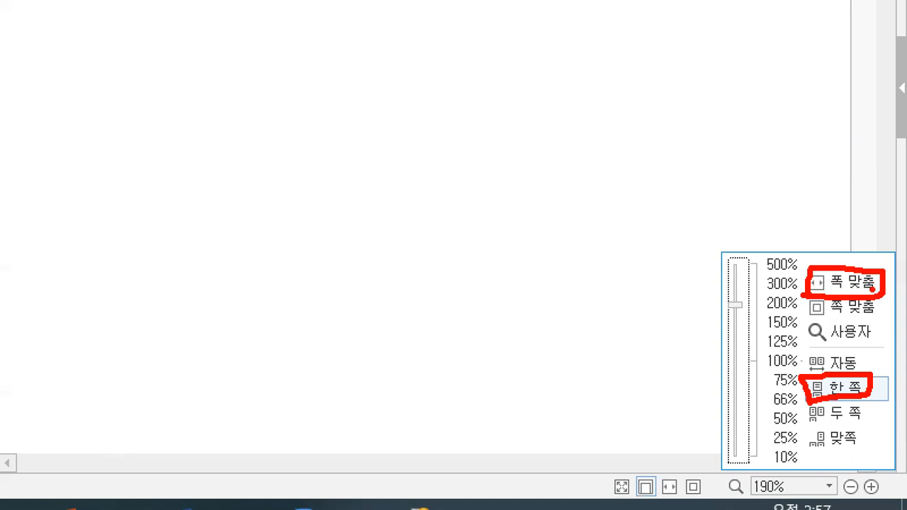
key(Escape)
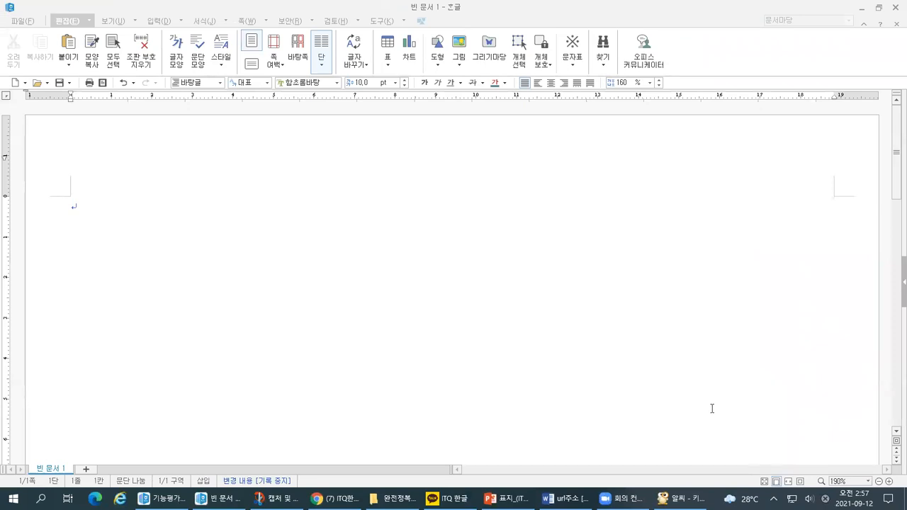
click(868, 481)
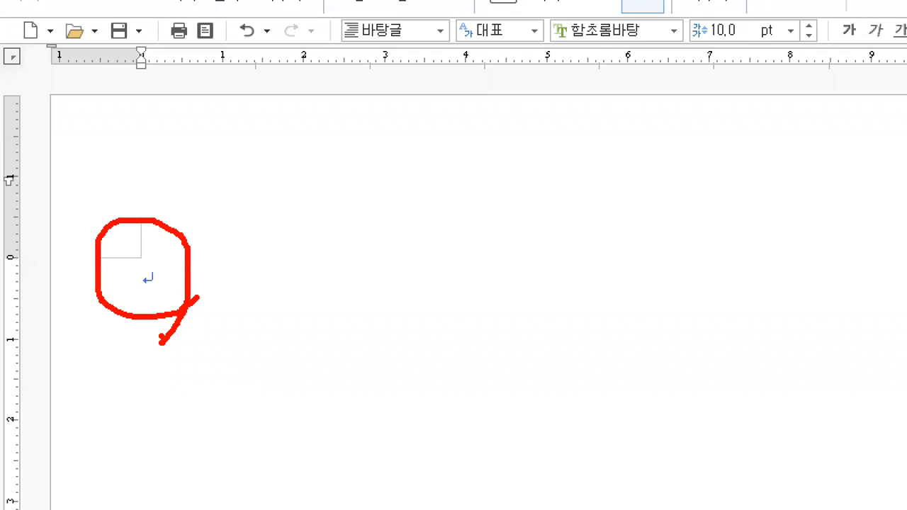
click(104, 20)
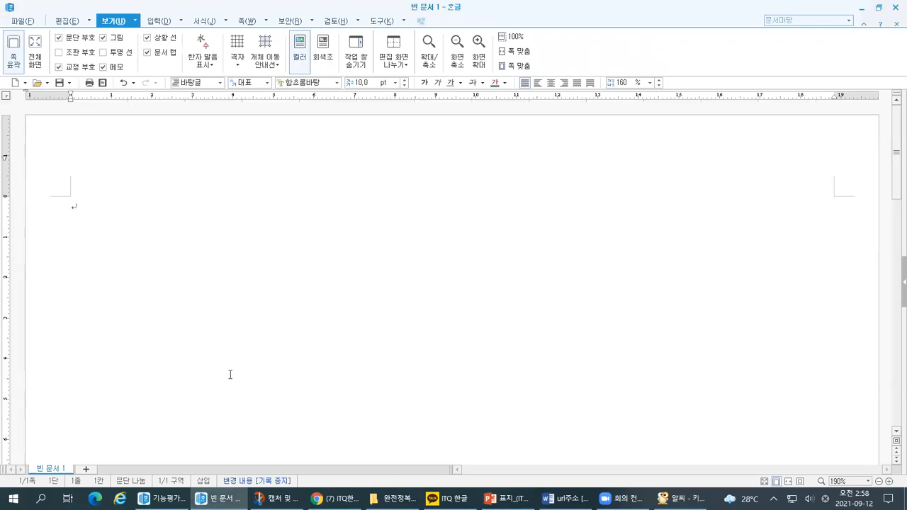
Switch to the PowerPoint lesson slides and check the learning objective about font and text size.
click(498, 499)
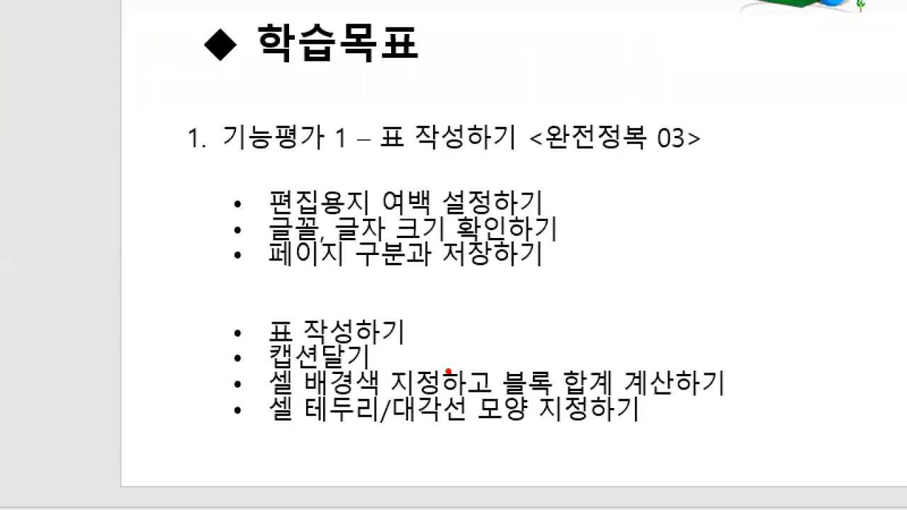
drag(339, 313, 350, 310)
key(Escape)
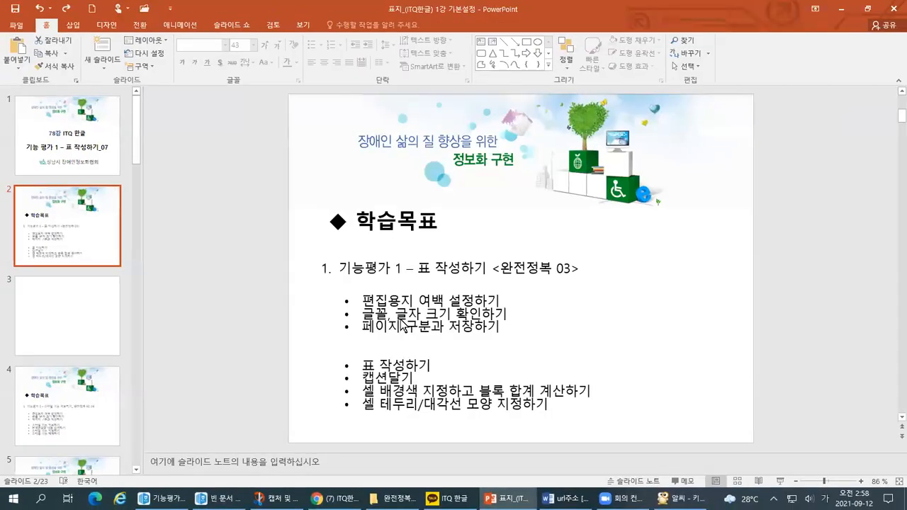
Switch back to the blank Hangul document and check the current font and text size settings.
key(alt+Tab)
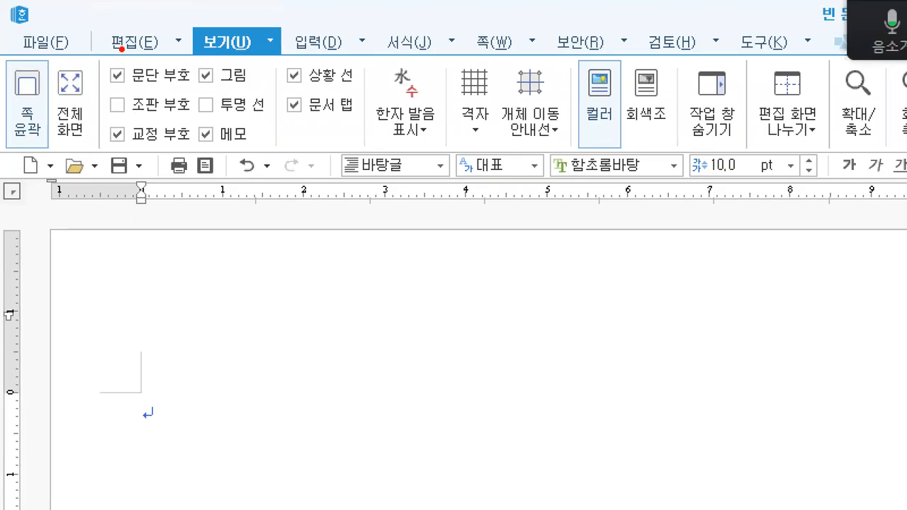
mouse_move(348, 190)
mouse_down()
mouse_move(886, 191)
mouse_move(578, 159)
mouse_move(354, 154)
mouse_move(339, 190)
mouse_up()
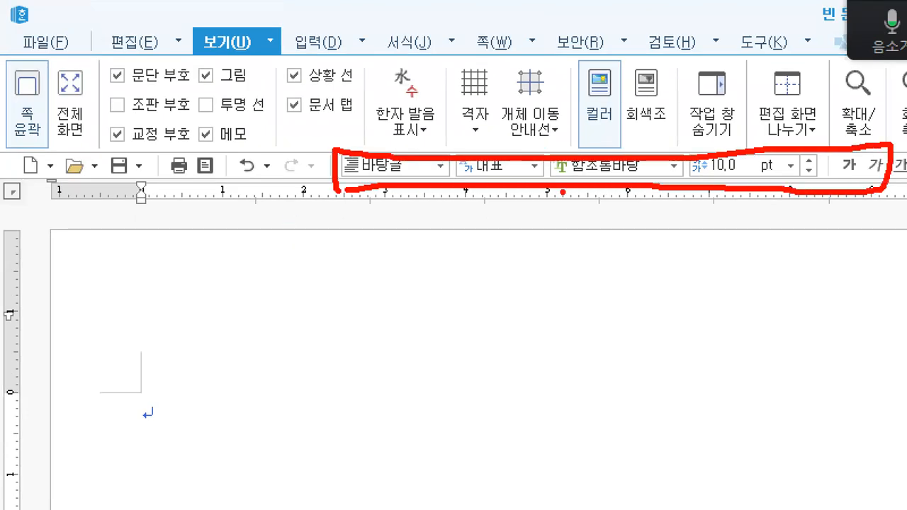
drag(567, 171, 750, 173)
mouse_move(443, 47)
mouse_down()
mouse_move(389, 67)
mouse_move(430, 7)
mouse_move(454, 44)
mouse_move(437, 68)
mouse_up()
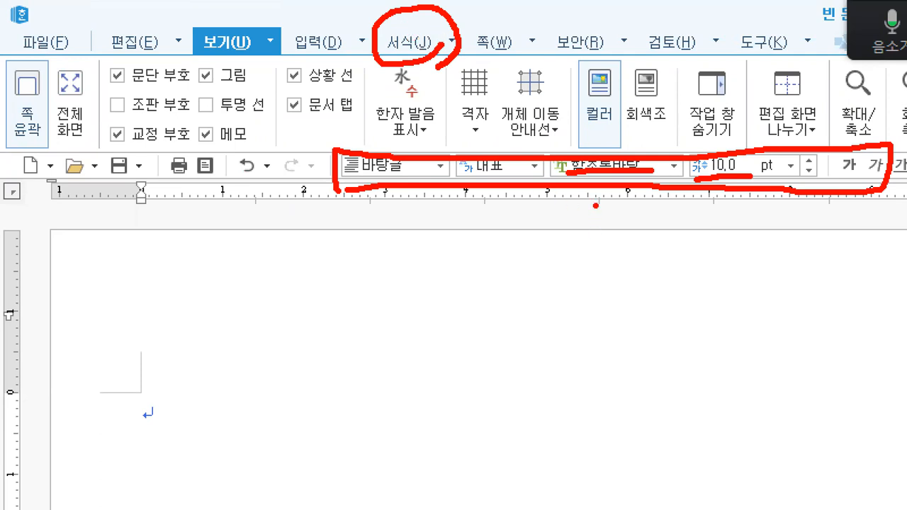
drag(595, 206, 552, 268)
mouse_move(559, 209)
mouse_down()
mouse_move(619, 238)
mouse_move(619, 252)
mouse_up()
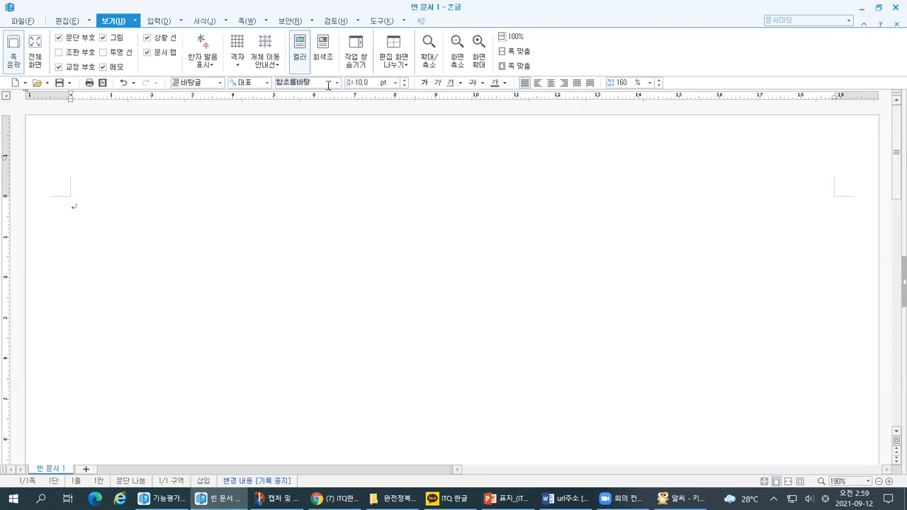
Set the font to 바탕 for the text at the start of the document.
click(328, 85)
text(비)
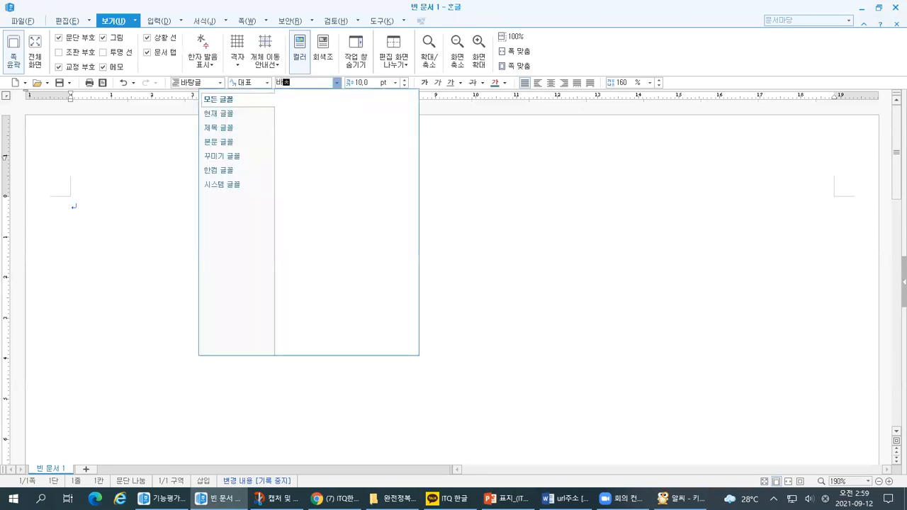
text(탕)
key(Return)
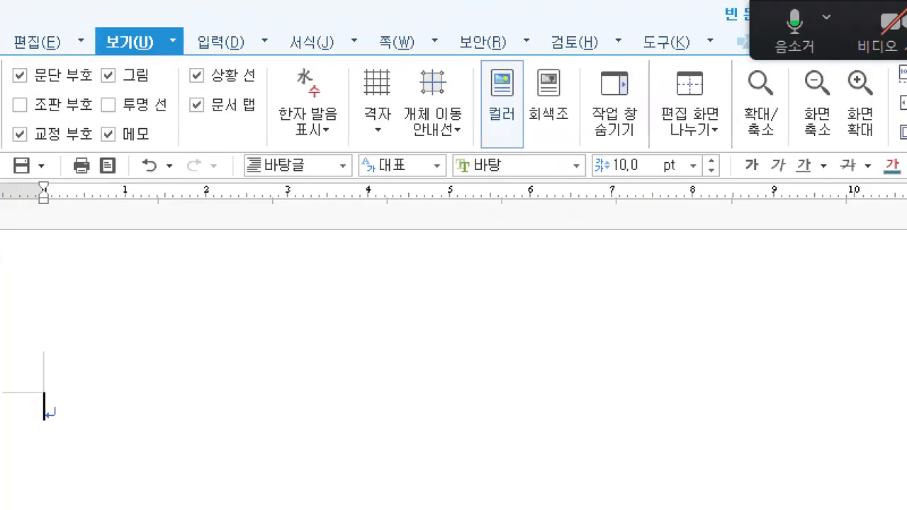
drag(454, 176, 551, 171)
drag(591, 189, 687, 175)
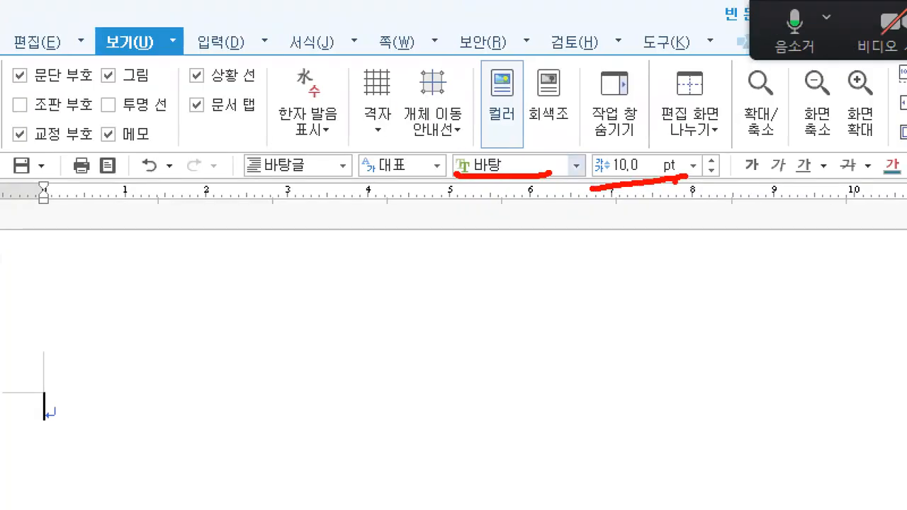
mouse_move(69, 423)
mouse_down()
mouse_move(3, 400)
mouse_move(76, 460)
mouse_up()
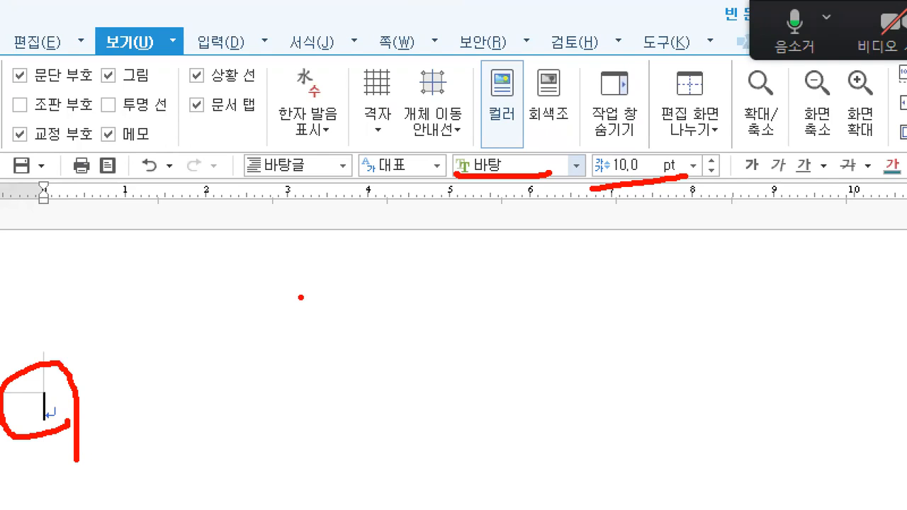
Switch to the PowerPoint slides and check the objective about separating pages and saving.
key(alt+Tab)
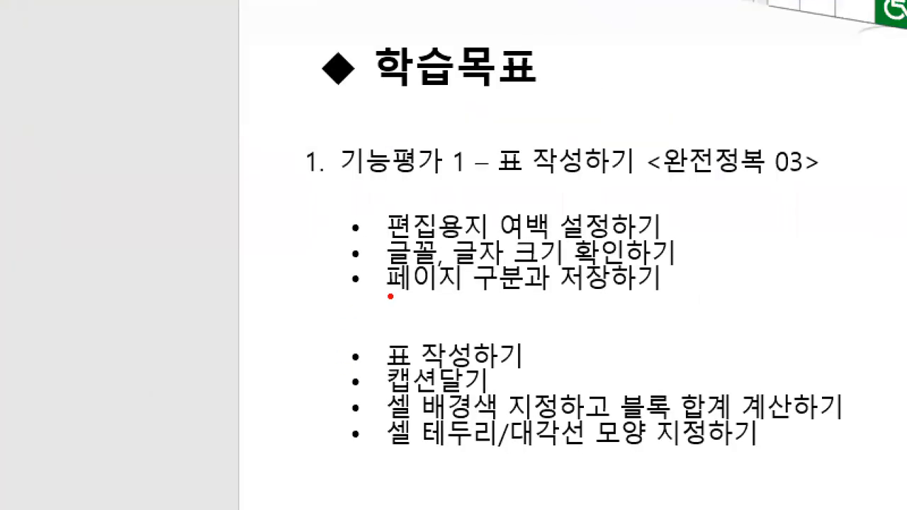
drag(344, 337, 384, 341)
mouse_move(429, 310)
mouse_down()
mouse_move(630, 313)
mouse_move(689, 301)
mouse_up()
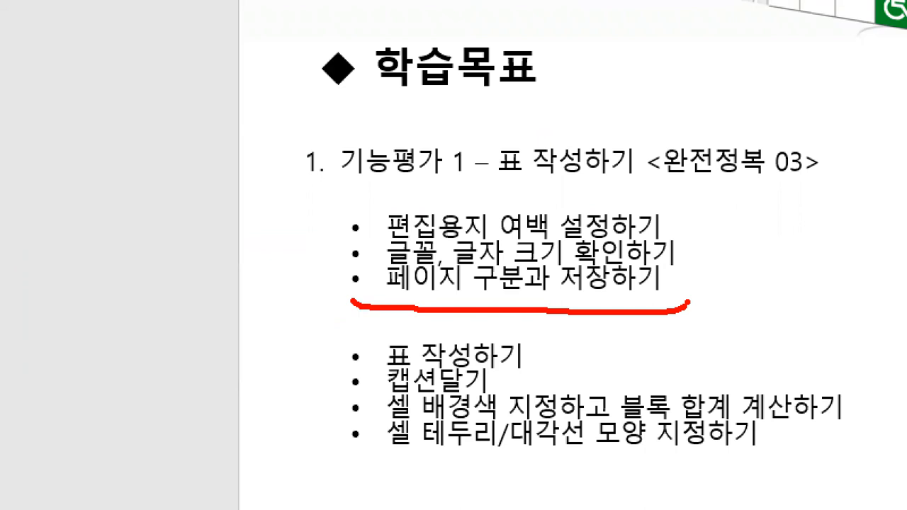
Switch back to the blank Hangul document and enter "1." on the first line, leaving four empty lines below it.
key(alt+Tab)
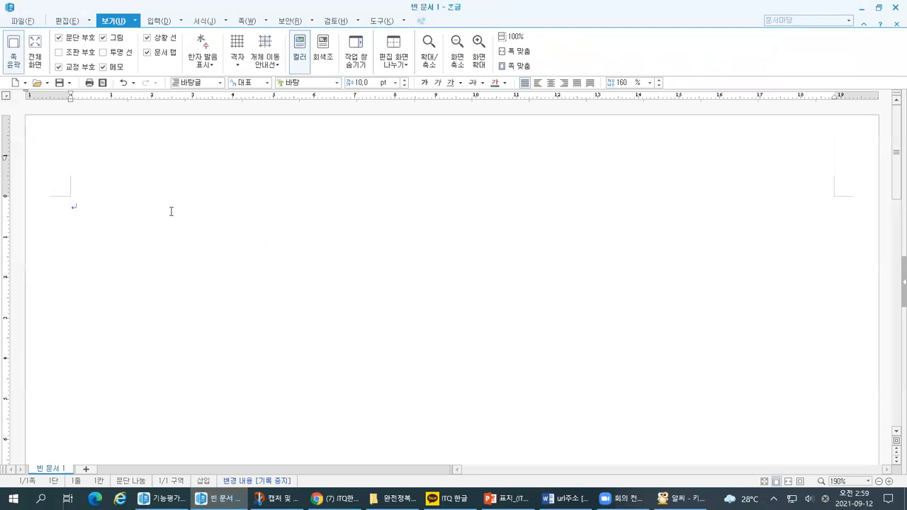
text(1.)
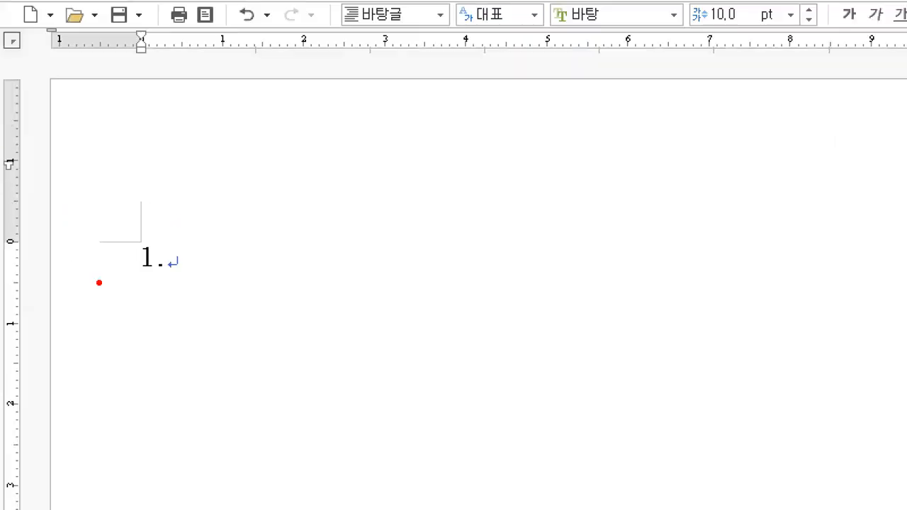
drag(111, 287, 140, 289)
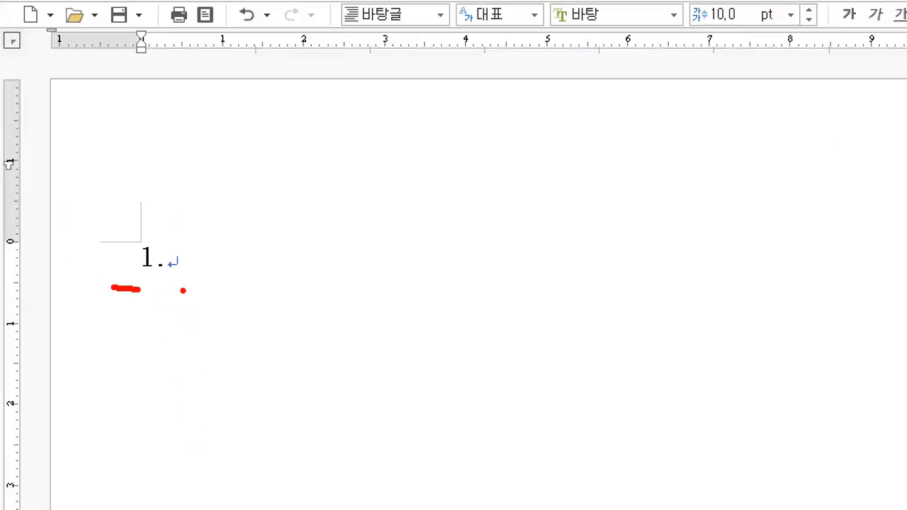
key(Return)
key(Return)
key(Return)
key(Return)
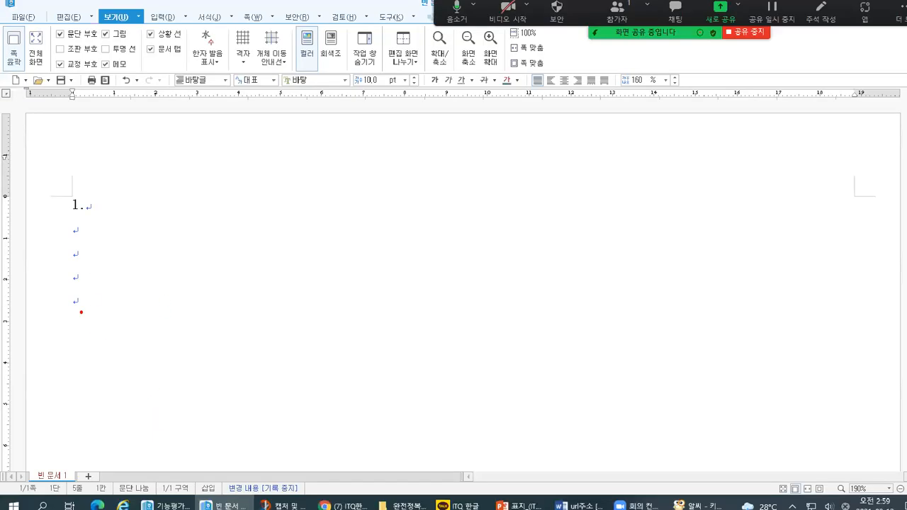
Enter "2." on the line below the empty lines and add four line breaks after it.
key(Return)
text(2.)
key(Return)
key(Return)
key(Return)
key(Return)
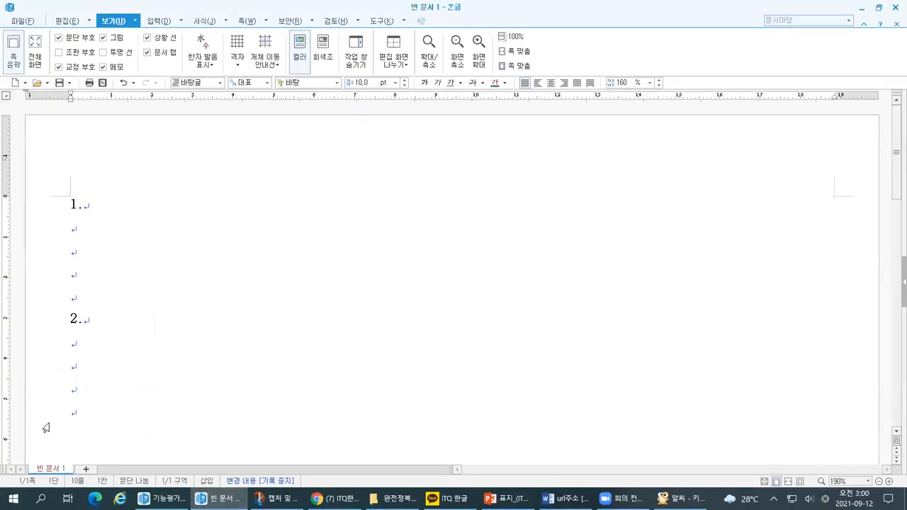
drag(49, 431, 92, 430)
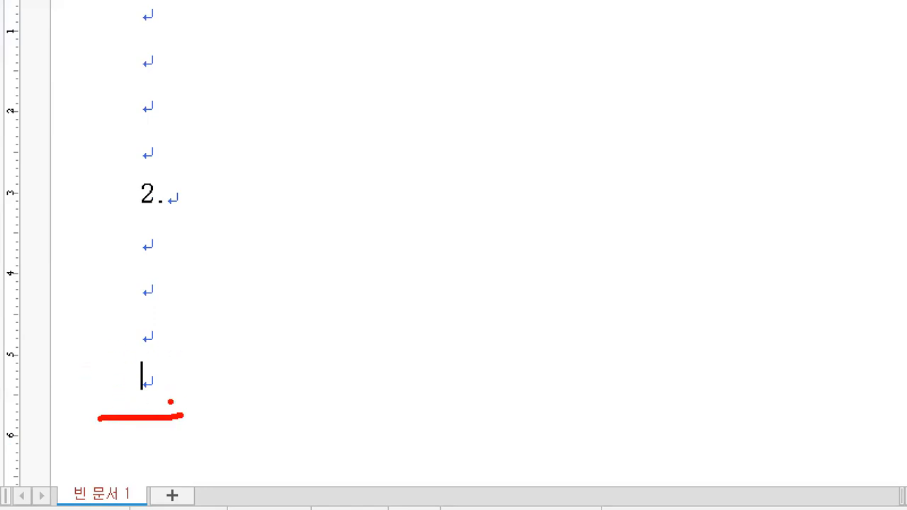
mouse_move(486, 123)
mouse_down()
mouse_move(461, 331)
mouse_move(610, 195)
mouse_move(479, 326)
mouse_up()
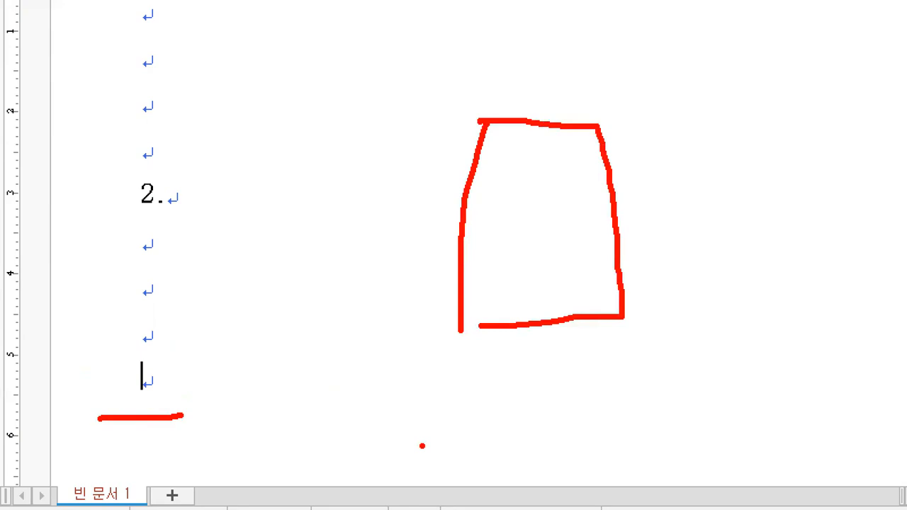
mouse_move(347, 153)
mouse_down()
mouse_move(475, 153)
mouse_move(422, 182)
mouse_up()
mouse_move(304, 261)
mouse_down()
mouse_move(274, 299)
mouse_move(320, 309)
mouse_move(332, 297)
mouse_up()
drag(388, 221, 362, 252)
drag(427, 242, 505, 241)
mouse_move(455, 261)
mouse_down()
mouse_move(480, 315)
mouse_move(479, 305)
mouse_up()
drag(439, 282, 513, 283)
Switch to the keyboard picture in 알씨, examine where the Shift and Alt keys are, and return to the Hangul document.
key(alt+Tab)
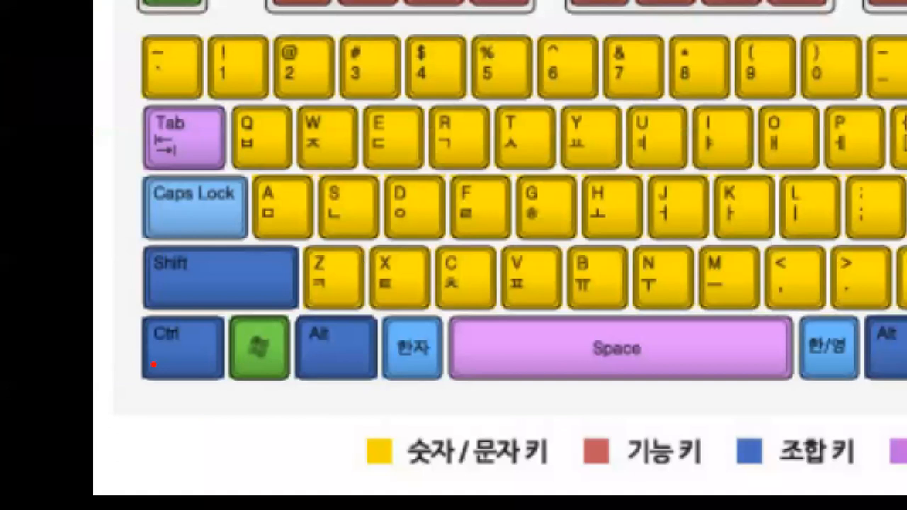
mouse_move(202, 384)
mouse_down()
mouse_move(190, 391)
mouse_move(170, 334)
mouse_move(189, 372)
mouse_up()
drag(297, 405, 271, 409)
mouse_move(234, 319)
mouse_down()
mouse_move(121, 289)
mouse_move(291, 266)
mouse_move(209, 312)
mouse_up()
mouse_move(905, 100)
mouse_down()
mouse_move(884, 107)
mouse_move(895, 248)
mouse_up()
mouse_move(876, 171)
mouse_down()
mouse_move(906, 161)
mouse_move(895, 206)
mouse_up()
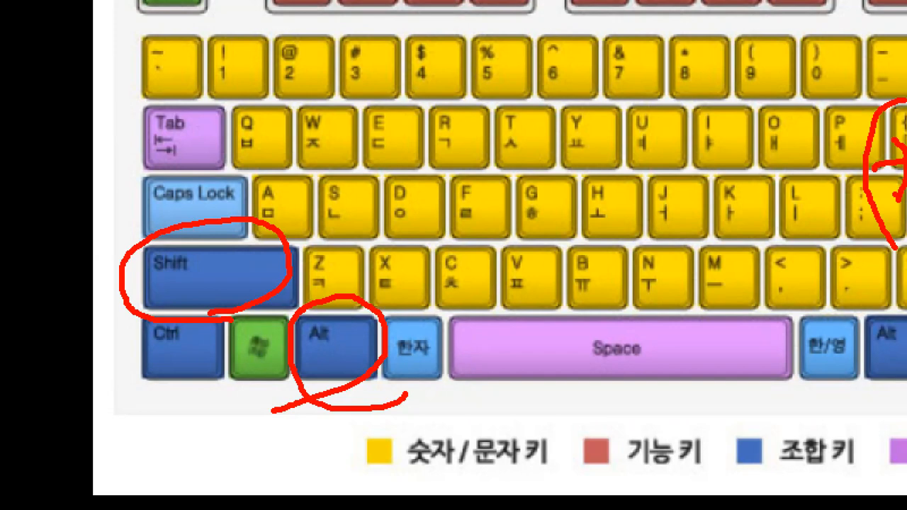
key(alt+Tab)
key(Tab)
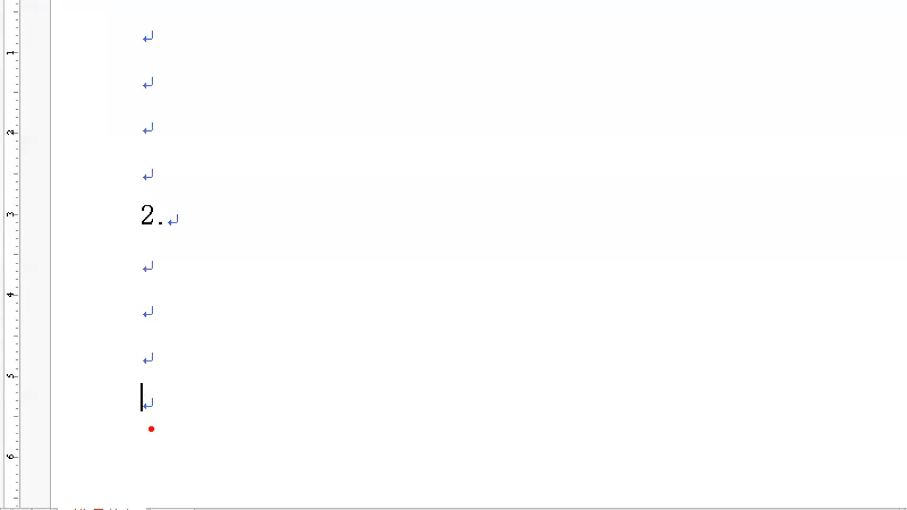
Insert a section break at the last empty line below "2." to start a second page.
drag(60, 426, 96, 423)
key(Escape)
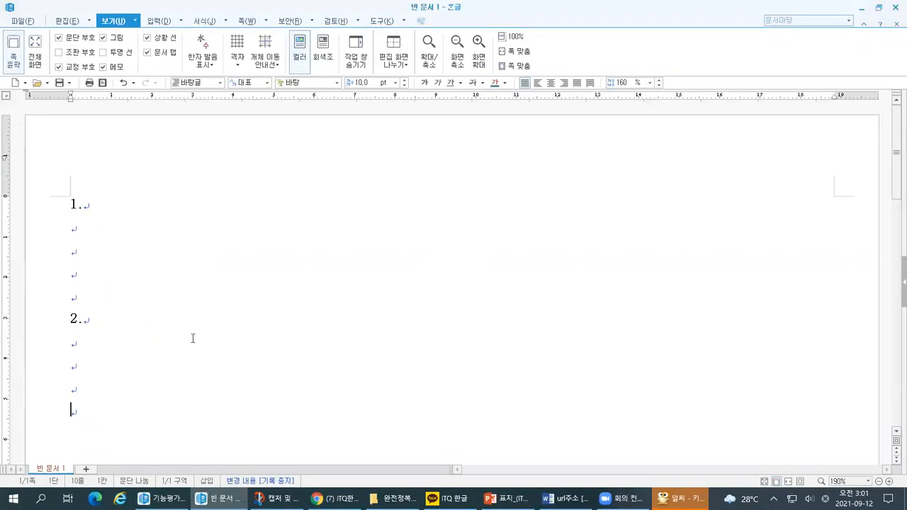
key(alt+shift+Return)
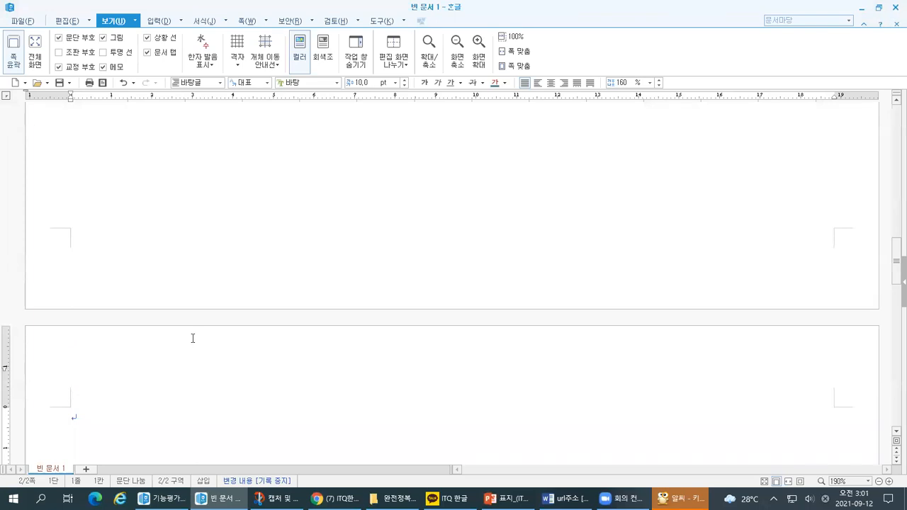
key(ctrl+1)
click(77, 168)
drag(77, 154, 69, 192)
mouse_move(34, 124)
mouse_down()
mouse_move(33, 209)
mouse_move(234, 230)
mouse_move(24, 276)
mouse_move(25, 394)
mouse_up()
mouse_move(75, 309)
mouse_down()
mouse_move(56, 343)
mouse_move(118, 335)
mouse_up()
drag(125, 333, 130, 341)
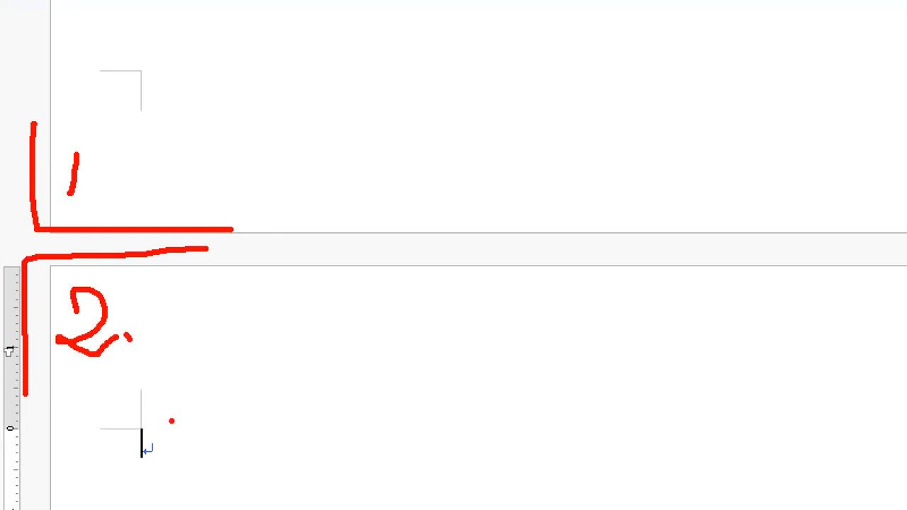
mouse_move(126, 433)
mouse_down()
mouse_move(139, 440)
mouse_move(147, 464)
mouse_move(121, 465)
mouse_move(155, 505)
mouse_move(142, 506)
mouse_up()
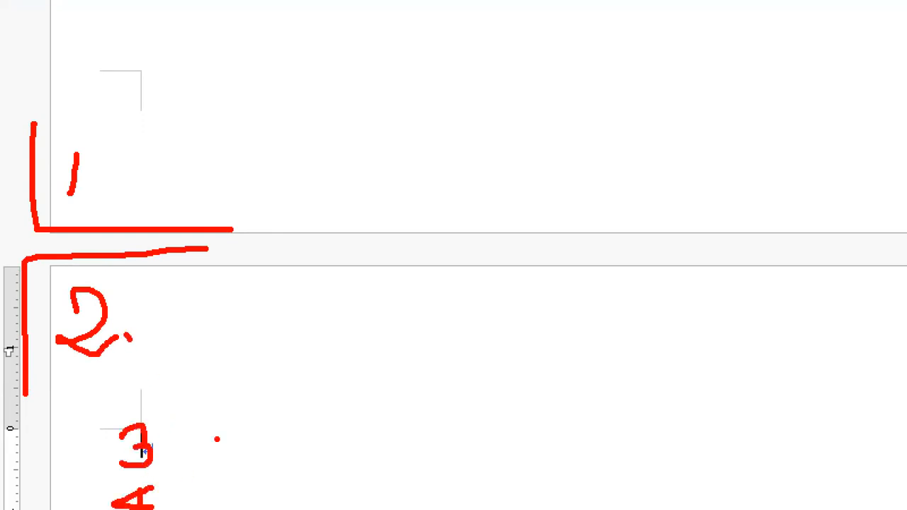
Enter "3." on the first line of the second page and add four line breaks after it.
text(3.)
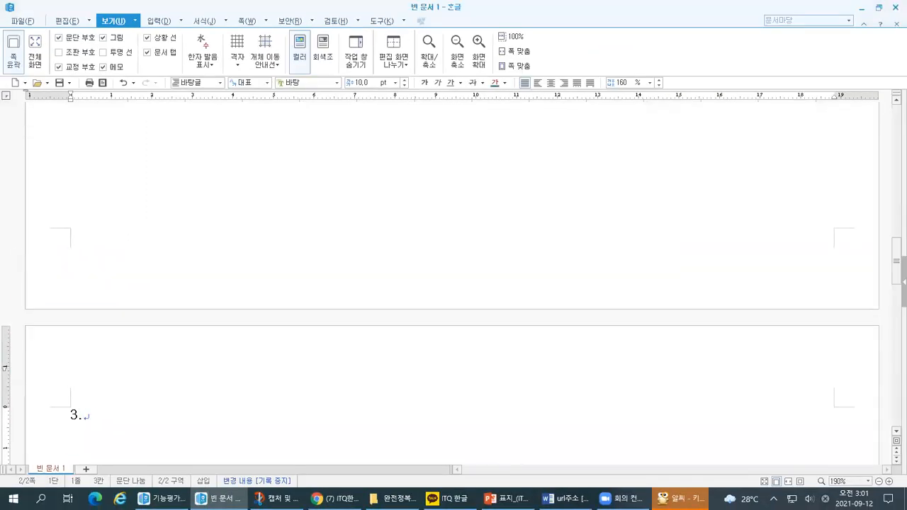
key(Return)
key(Return)
key(Return)
key(Return)
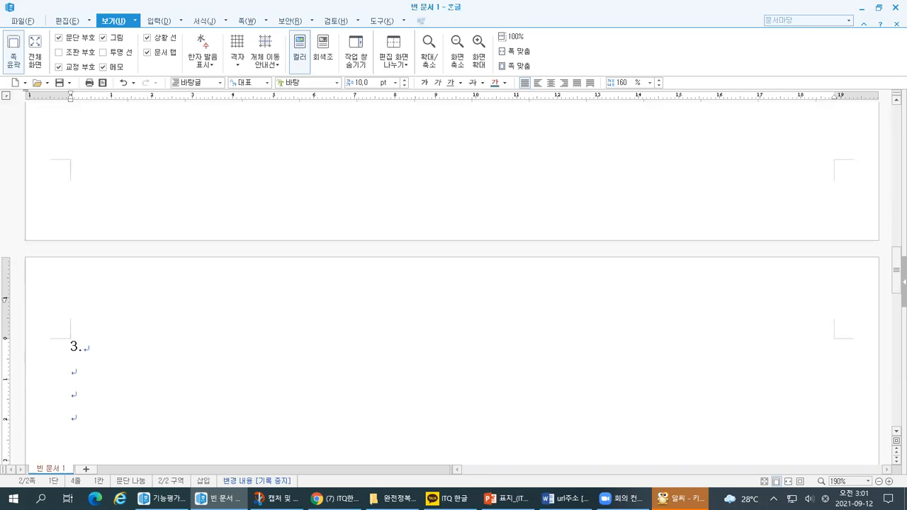
key(Return)
Enter "4." below the empty lines of "3." and add four line breaks after it.
text(4.)
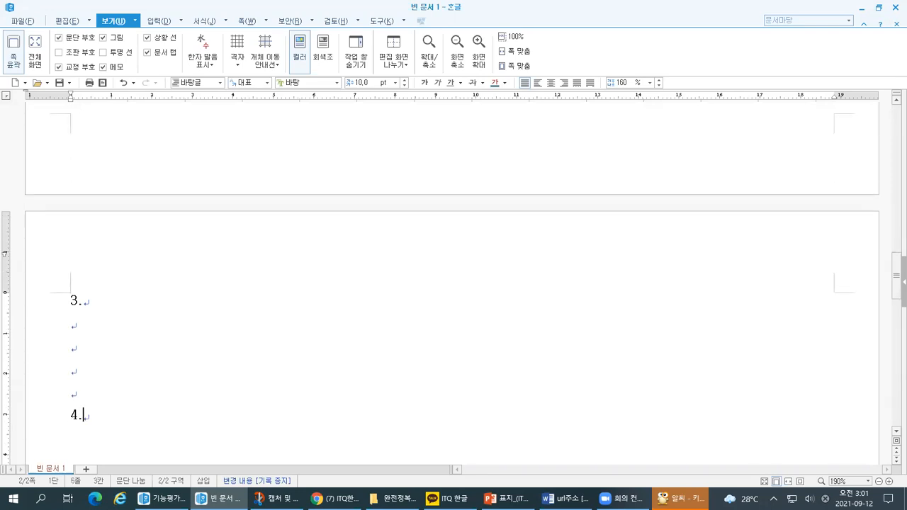
key(Return)
key(Return)
key(Return)
key(Return)
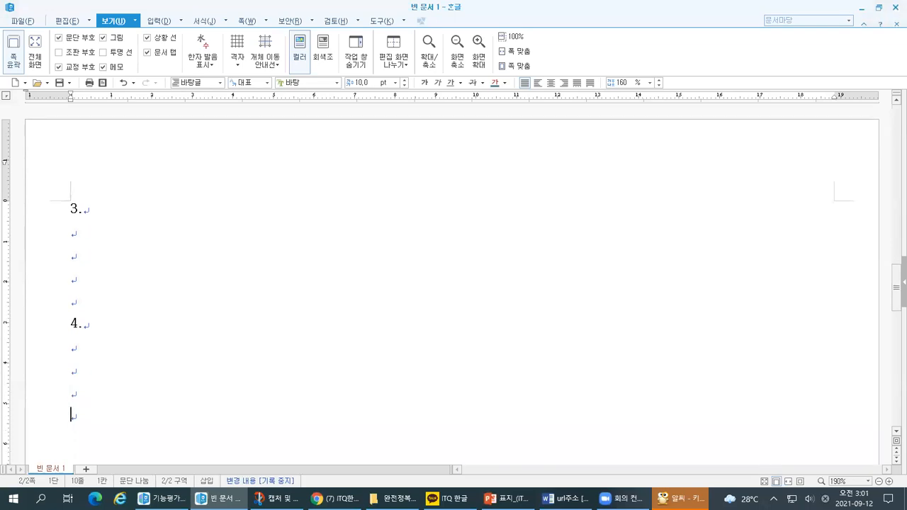
key(ctrl+1)
click(1, 364)
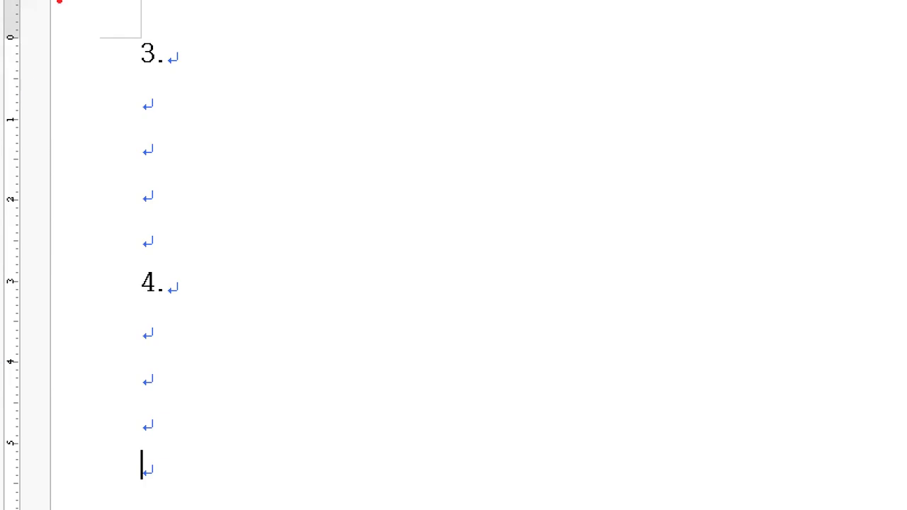
drag(130, 65, 153, 71)
mouse_move(129, 111)
mouse_down()
mouse_move(170, 118)
mouse_move(127, 86)
mouse_move(128, 120)
mouse_move(111, 97)
mouse_move(110, 113)
mouse_up()
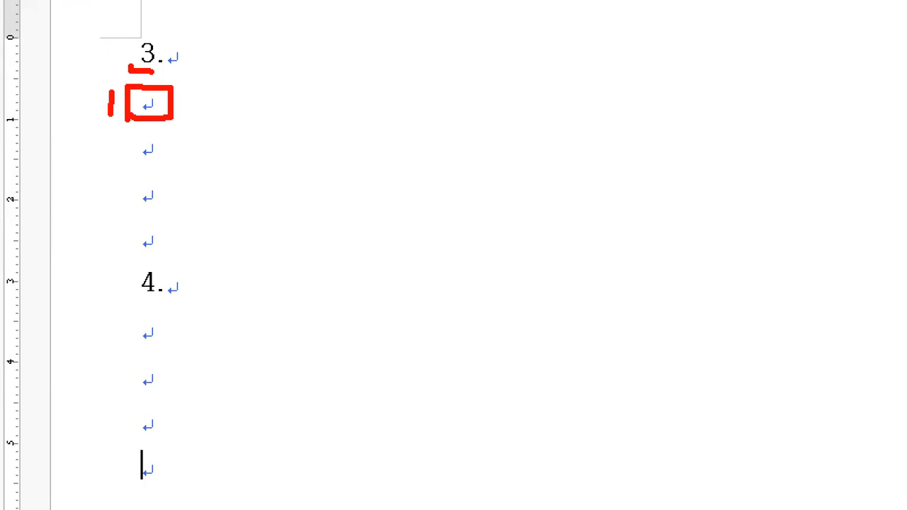
key(Escape)
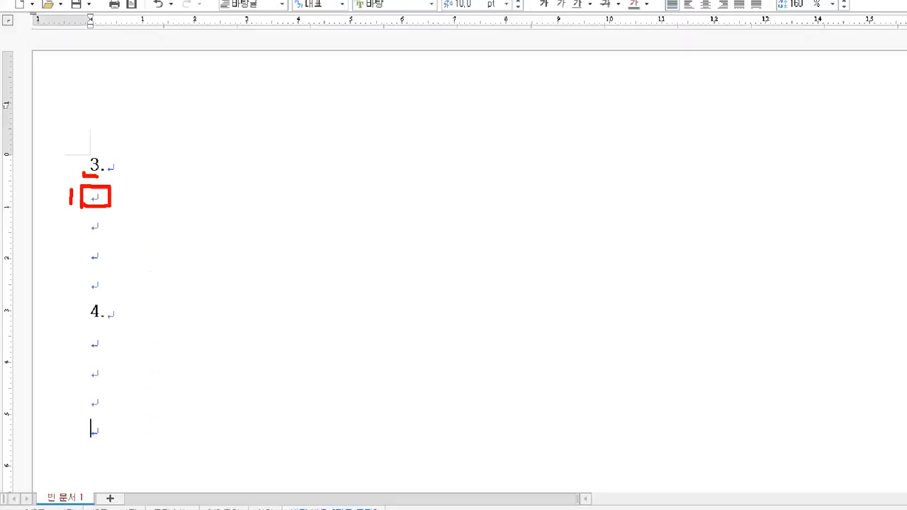
Place the text cursor on the first empty line below "3.".
click(70, 238)
key(ctrl+1)
mouse_move(41, 236)
mouse_down()
mouse_move(56, 229)
mouse_move(54, 242)
mouse_up()
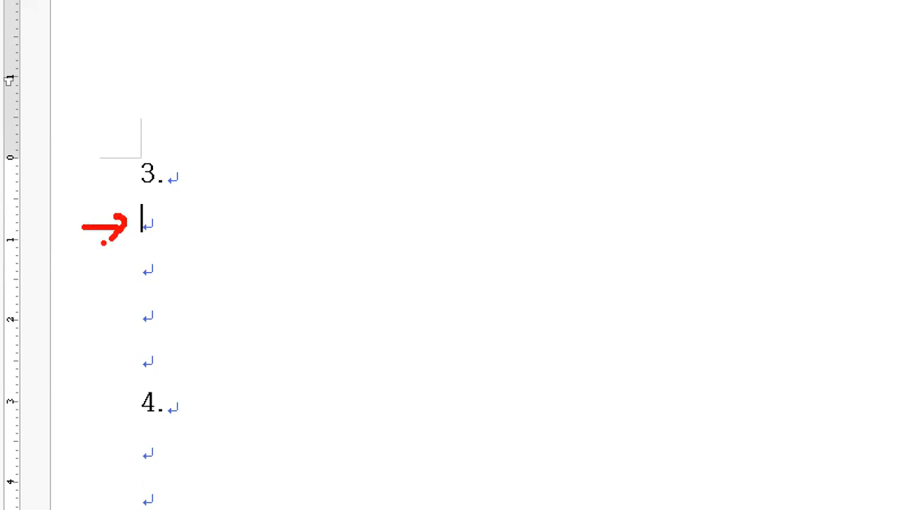
mouse_move(213, 55)
mouse_down()
mouse_move(208, 88)
mouse_move(196, 95)
mouse_move(247, 81)
mouse_move(229, 95)
mouse_up()
drag(651, 35, 677, 97)
mouse_move(678, 44)
mouse_down()
mouse_move(671, 61)
mouse_move(685, 74)
mouse_up()
drag(686, 27, 696, 93)
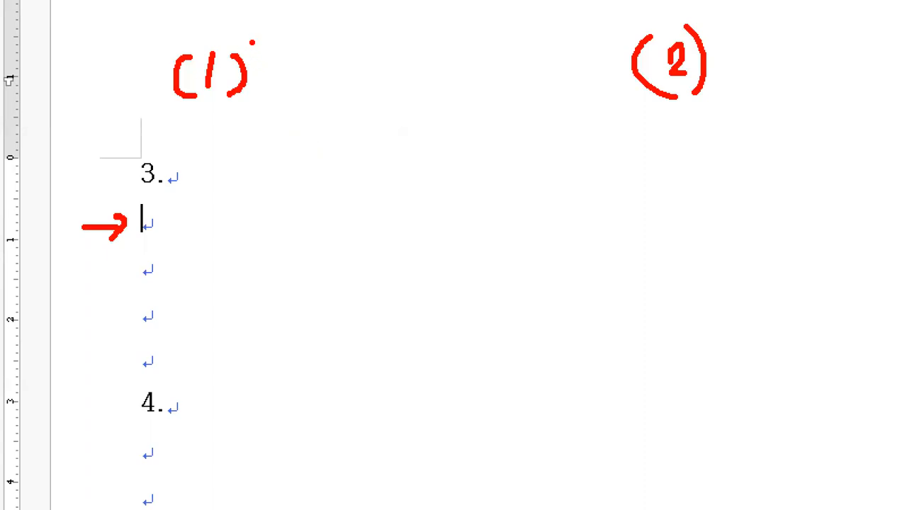
mouse_move(252, 63)
mouse_down()
mouse_move(258, 89)
mouse_move(271, 61)
mouse_up()
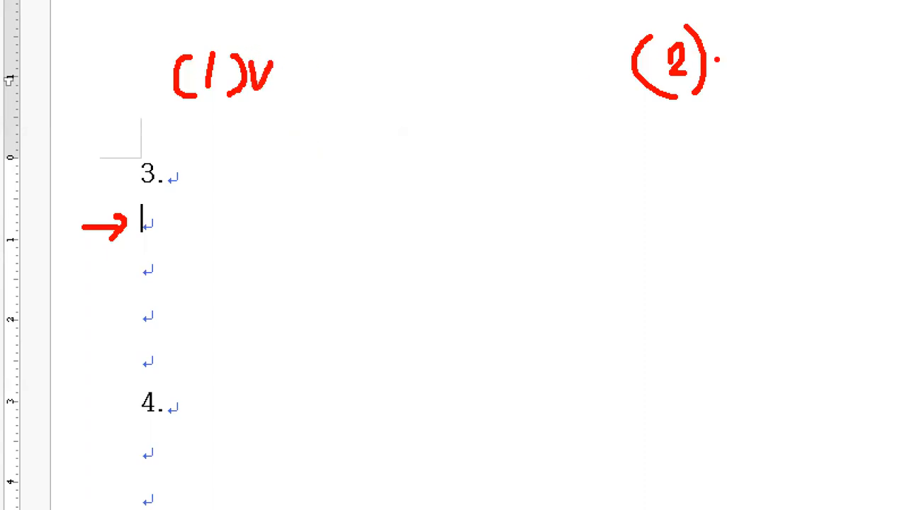
drag(711, 49, 732, 44)
mouse_move(282, 46)
mouse_down()
mouse_move(399, 98)
mouse_move(419, 34)
mouse_move(283, 39)
mouse_up()
mouse_move(740, 26)
mouse_down()
mouse_move(807, 86)
mouse_move(857, 20)
mouse_move(738, 21)
mouse_up()
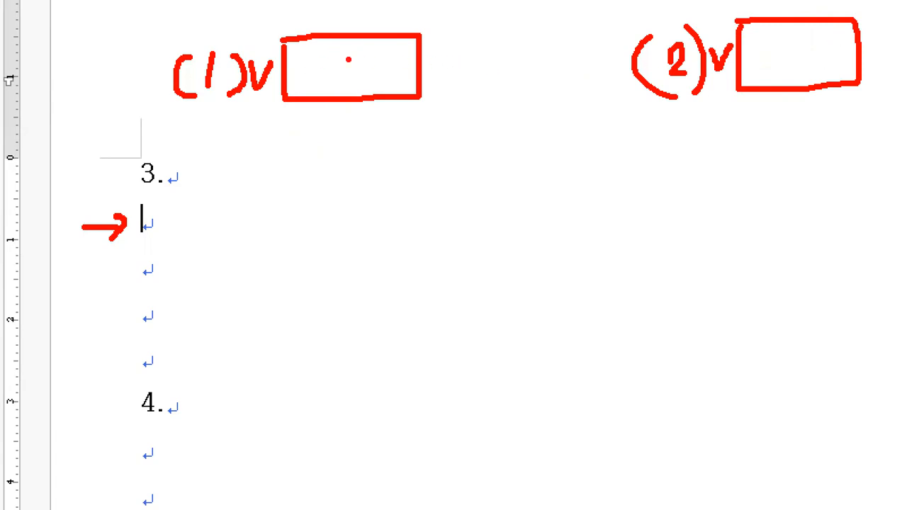
mouse_move(446, 18)
mouse_down()
mouse_move(424, 56)
mouse_move(450, 111)
mouse_up()
mouse_move(604, 19)
mouse_down()
mouse_move(637, 50)
mouse_move(599, 128)
mouse_up()
drag(476, 55, 611, 53)
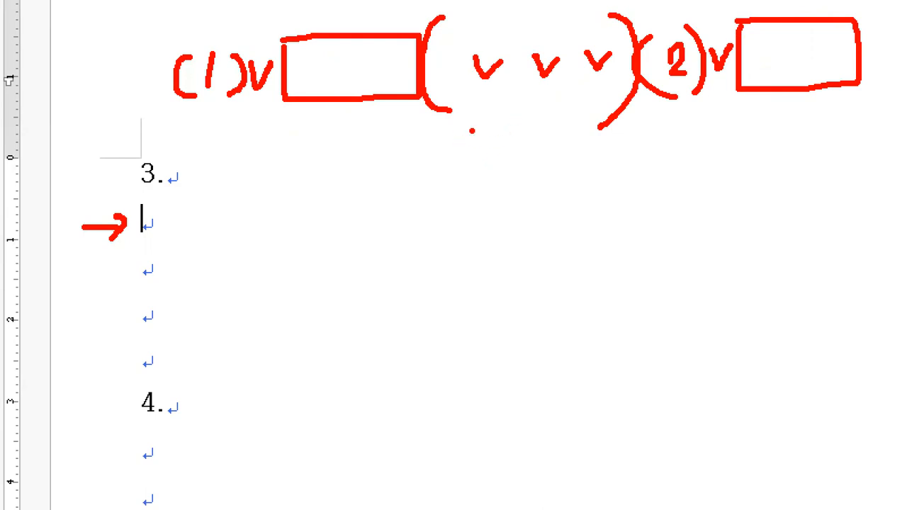
drag(452, 20, 629, 21)
drag(451, 110, 617, 110)
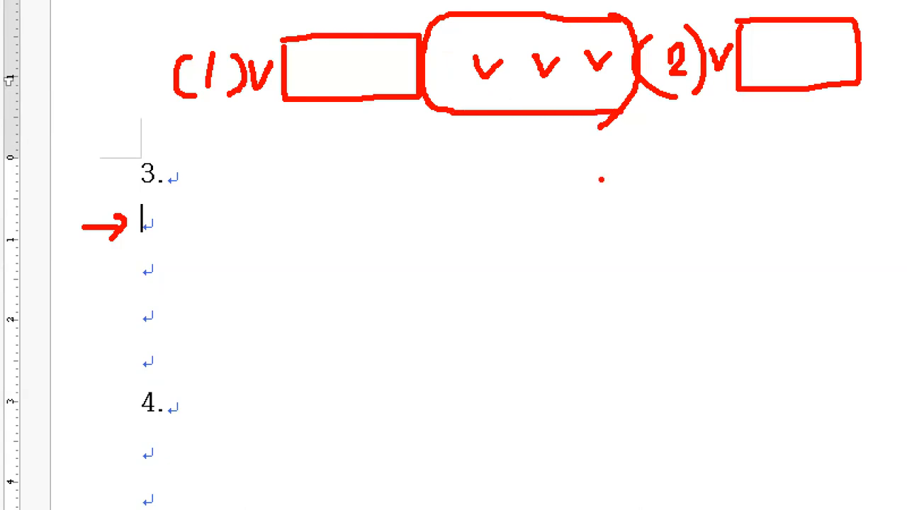
mouse_move(129, 251)
mouse_down()
mouse_move(121, 207)
mouse_move(151, 254)
mouse_up()
key(Escape)
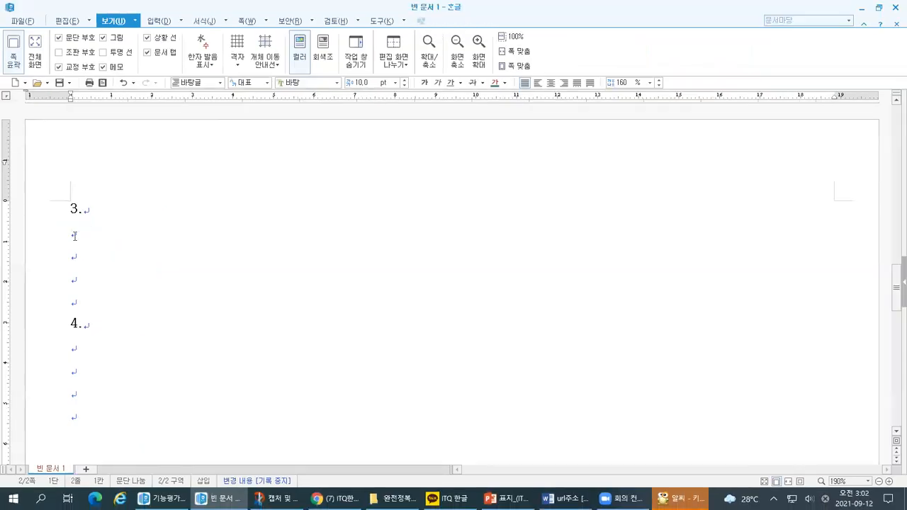
Enter "(1)" followed by one space on the first line below "3.".
mouse_move(38, 230)
mouse_down()
mouse_move(59, 225)
mouse_move(61, 239)
mouse_up()
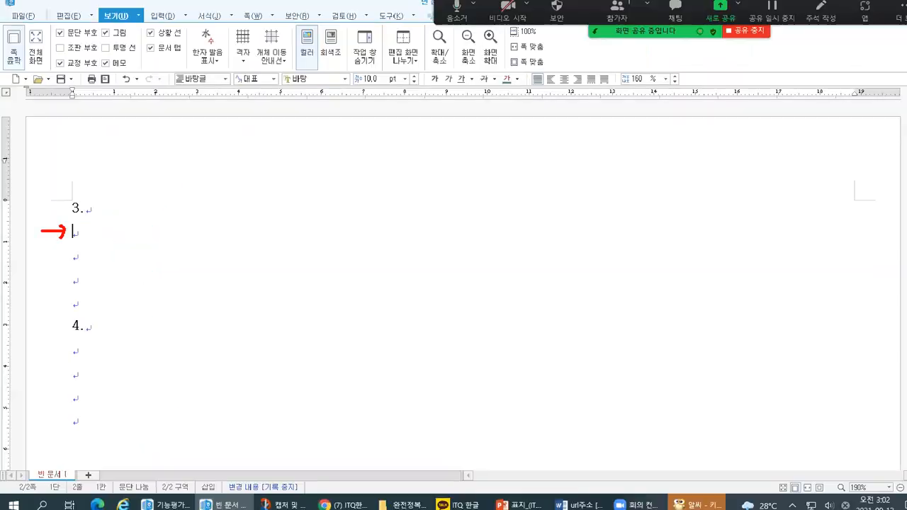
key(Escape)
text((1))
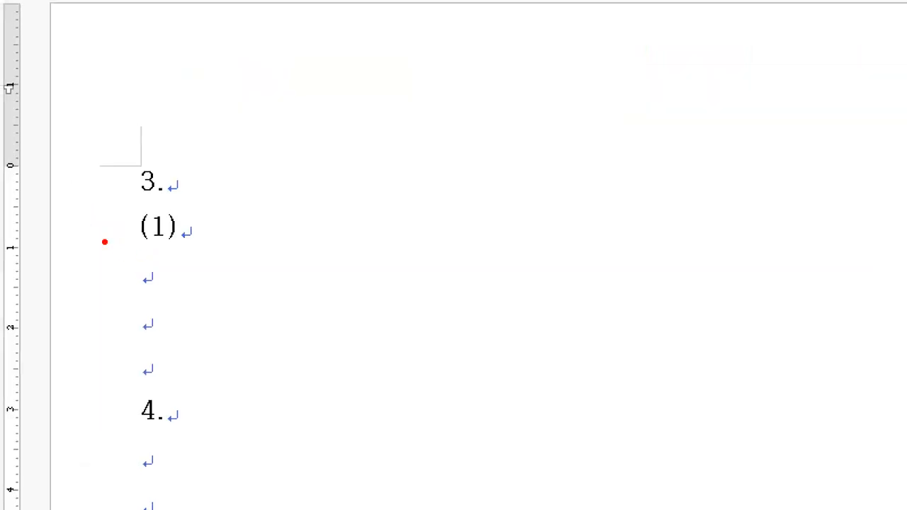
drag(53, 241, 81, 241)
mouse_move(181, 222)
mouse_down()
mouse_move(186, 231)
mouse_move(196, 217)
mouse_up()
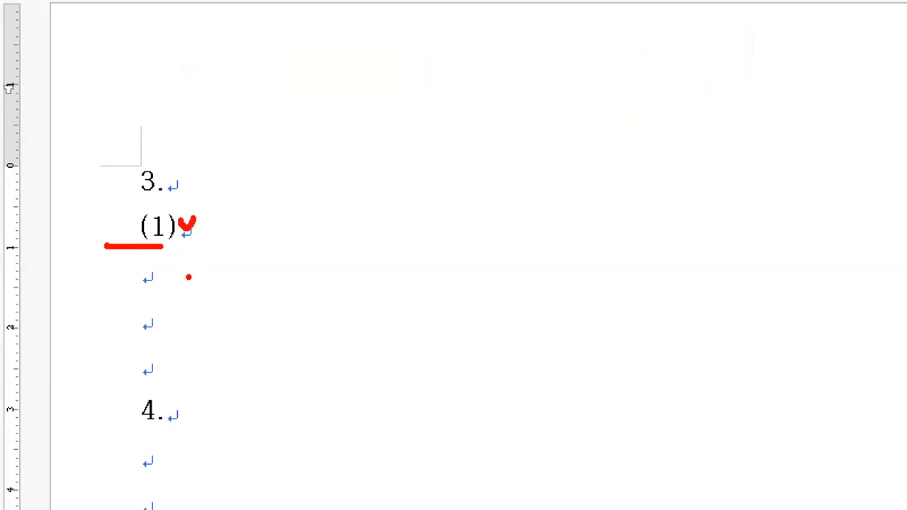
key(Escape)
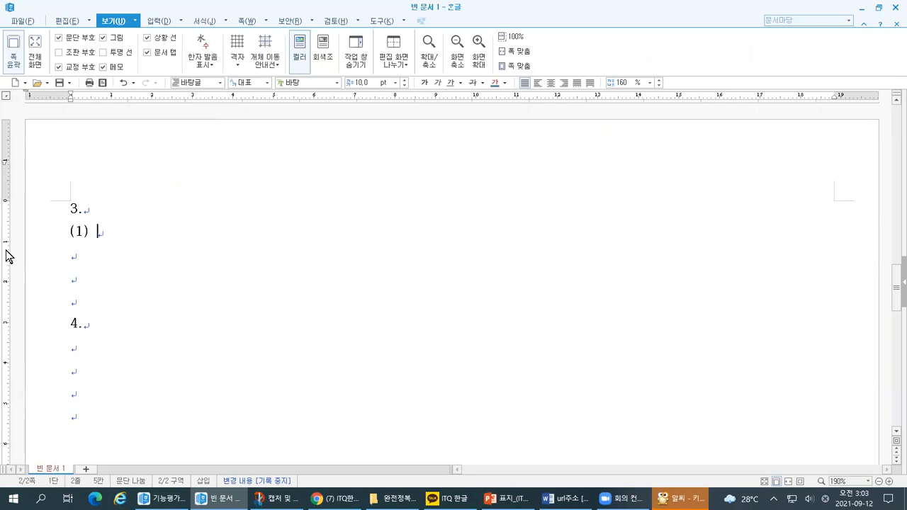
key(ctrl+1)
click(2, 201)
drag(176, 275, 203, 261)
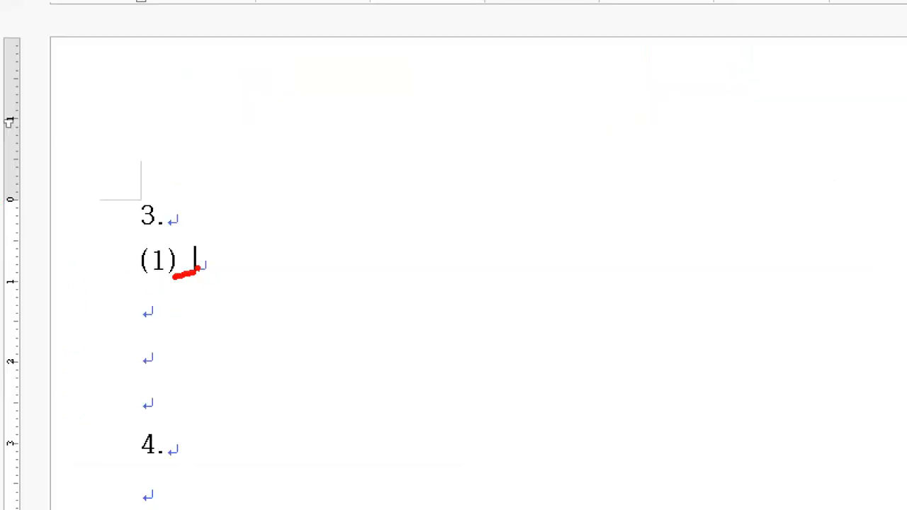
key(Escape)
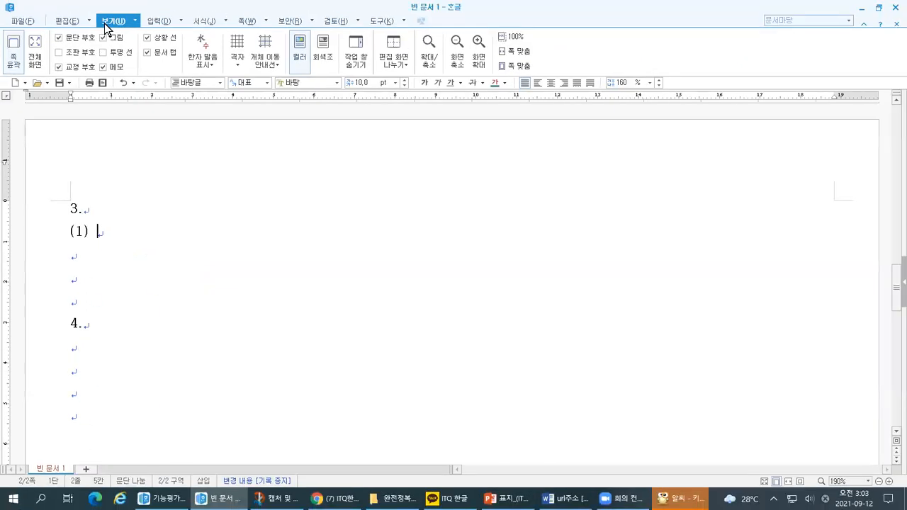
Turn on the display of 조판 부호 marks so that spaces are marked in the document.
key(ctrl+1)
drag(106, 102, 125, 98)
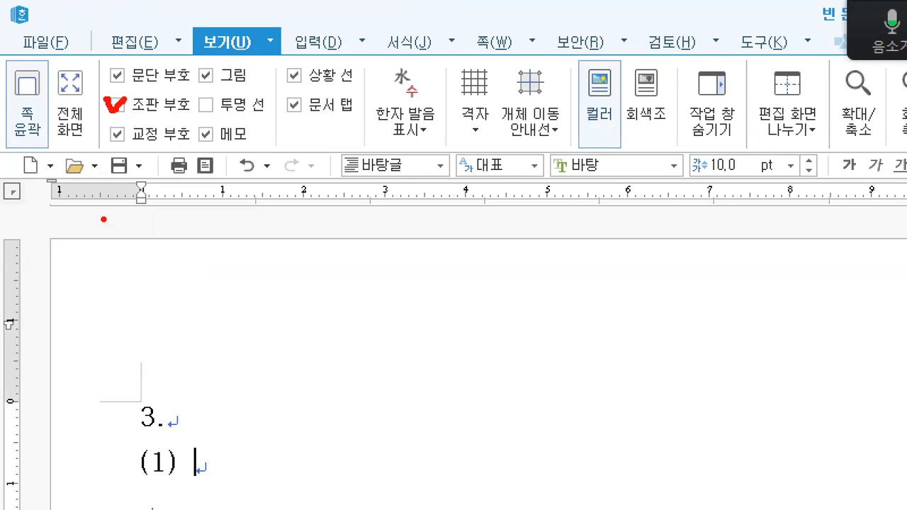
key(Escape)
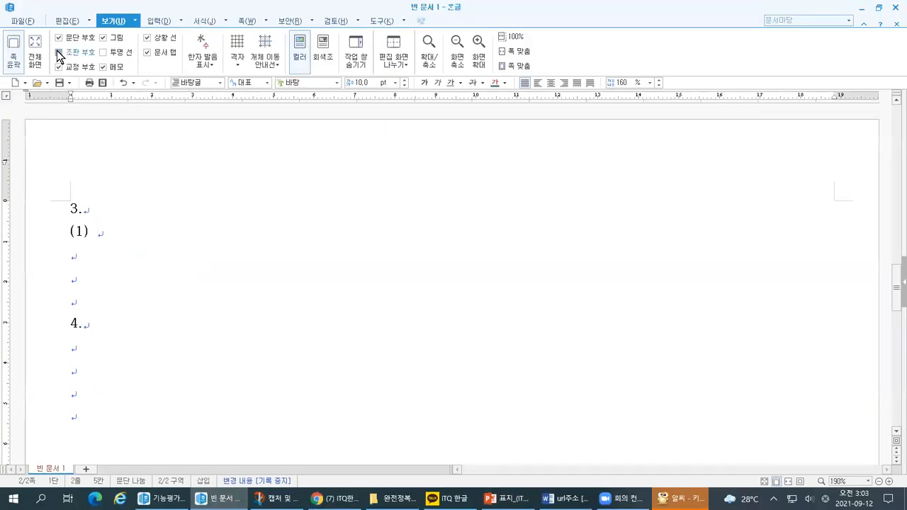
key(ctrl+1)
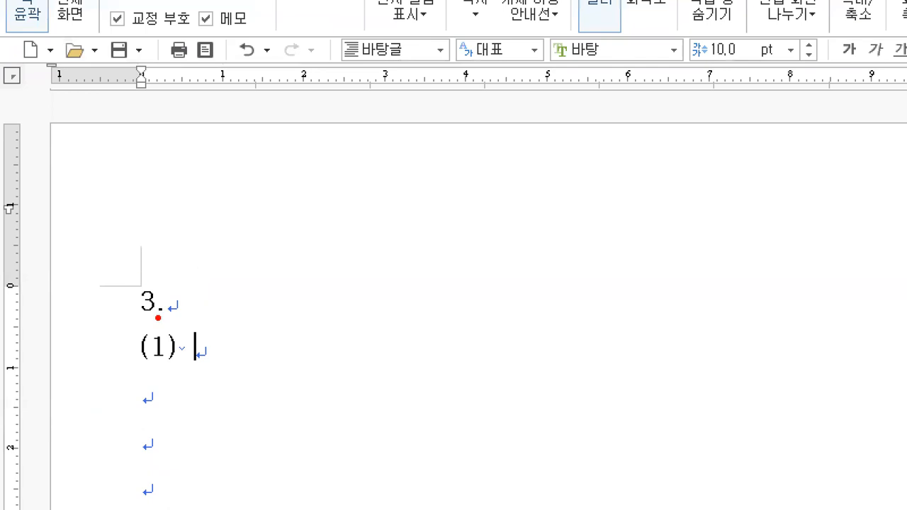
drag(176, 364, 185, 367)
key(Escape)
Switch to the keyboard picture in 알씨 and examine where the Tab key is.
key(alt+Tab)
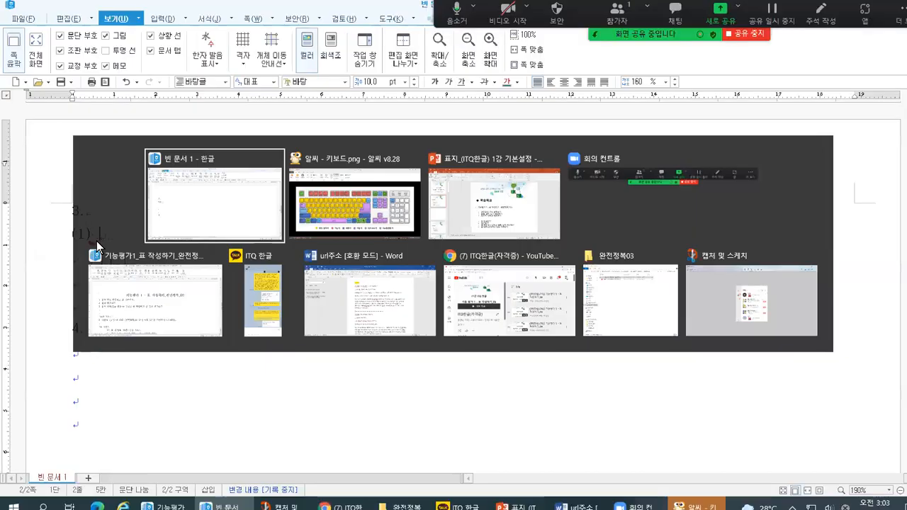
key(ctrl+1)
click(69, 256)
mouse_move(117, 289)
mouse_down()
mouse_move(211, 291)
mouse_move(224, 219)
mouse_move(135, 261)
mouse_move(131, 309)
mouse_up()
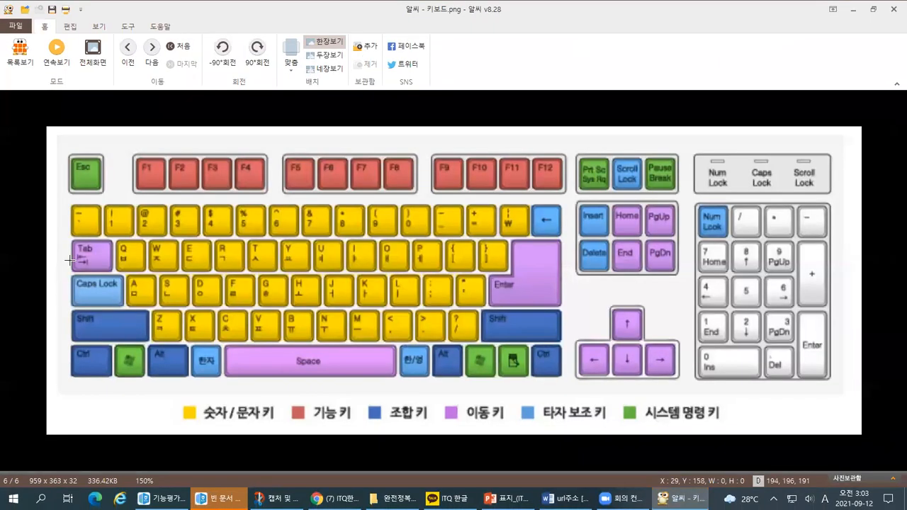
Return to the blank Hangul document and insert three tabs after "(1)" and its space.
key(alt+Tab)
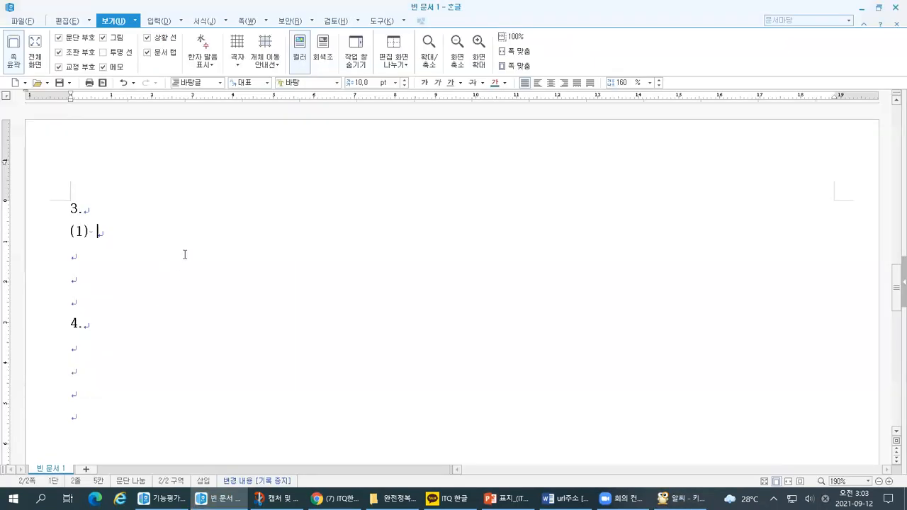
key(Tab)
key(Tab)
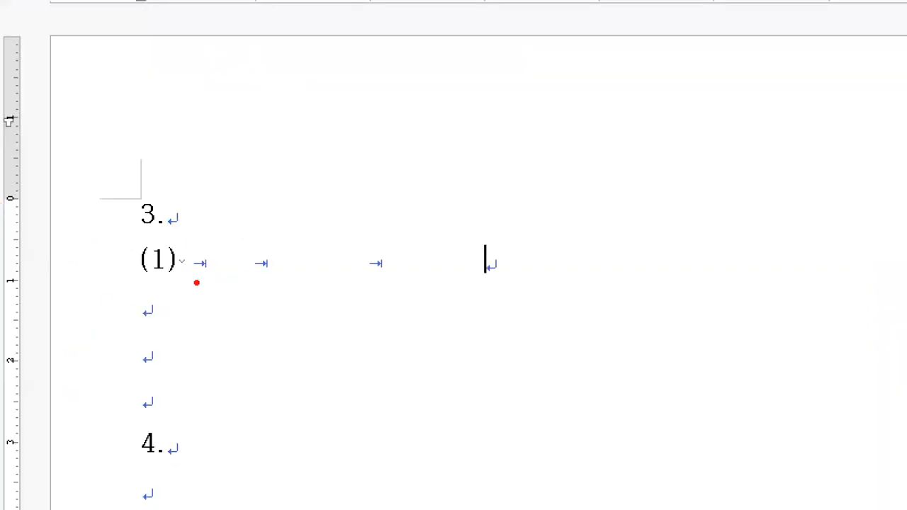
drag(193, 274, 269, 270)
drag(366, 277, 383, 269)
mouse_move(197, 266)
mouse_down()
mouse_move(286, 241)
mouse_move(378, 269)
mouse_move(439, 222)
mouse_move(495, 260)
mouse_up()
mouse_move(497, 211)
mouse_down()
mouse_move(449, 286)
mouse_move(217, 289)
mouse_move(199, 232)
mouse_move(503, 220)
mouse_up()
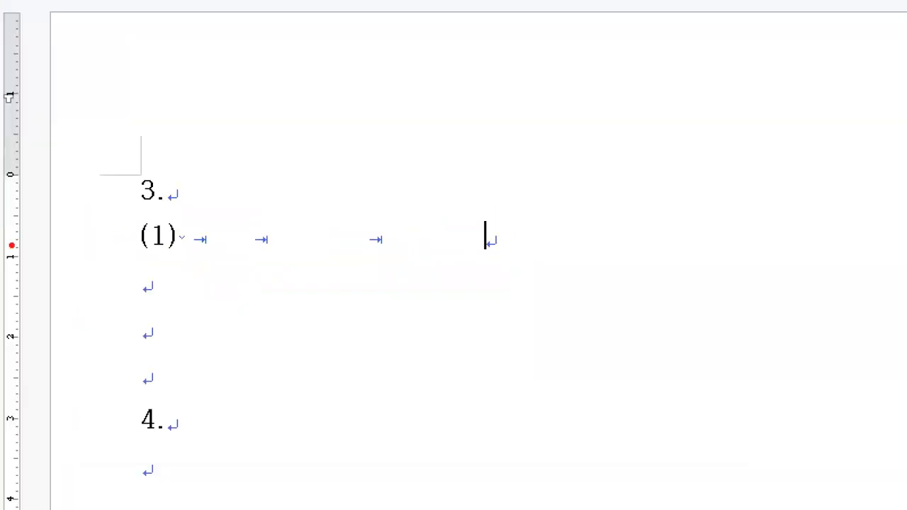
mouse_move(199, 241)
mouse_down()
mouse_move(259, 242)
mouse_move(293, 274)
mouse_move(377, 238)
mouse_move(458, 271)
mouse_move(485, 237)
mouse_move(487, 216)
mouse_move(197, 223)
mouse_move(305, 280)
mouse_move(472, 277)
mouse_move(492, 239)
mouse_up()
key(Escape)
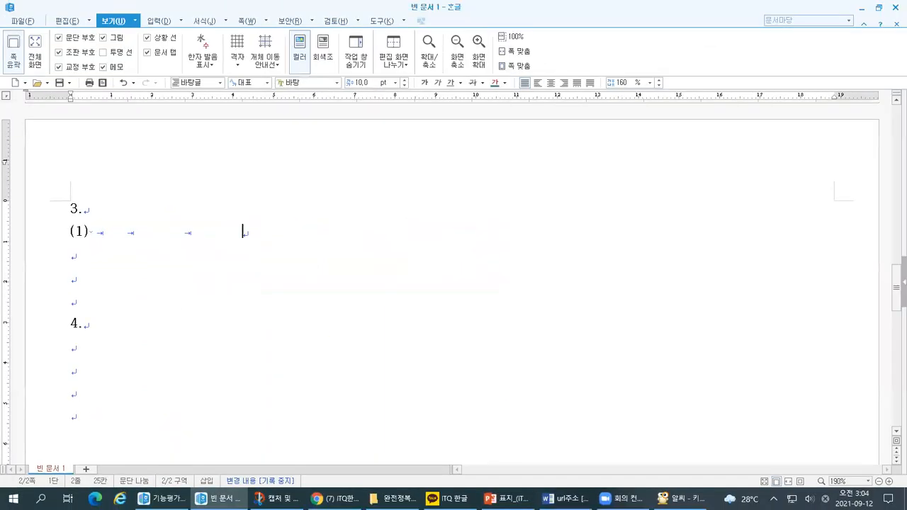
key(ctrl+1)
click(382, 294)
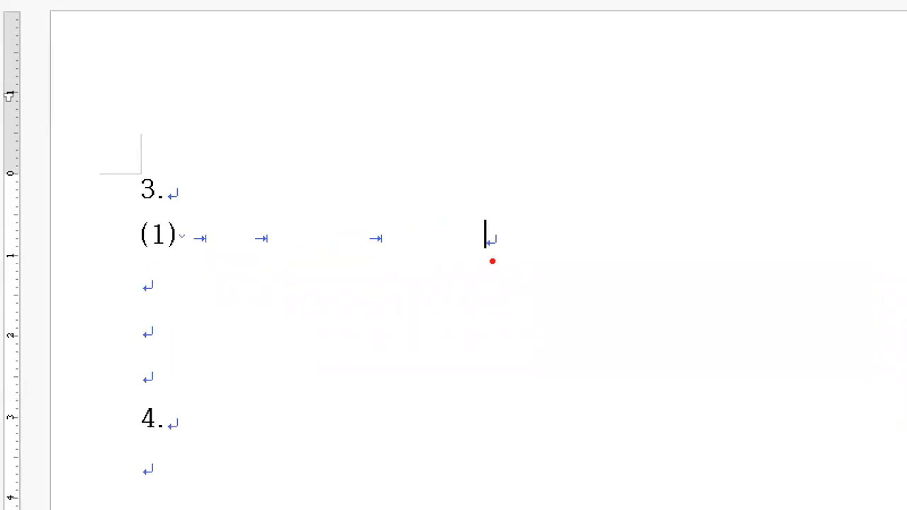
mouse_move(192, 214)
mouse_down()
mouse_move(191, 267)
mouse_move(441, 268)
mouse_move(470, 213)
mouse_move(182, 215)
mouse_up()
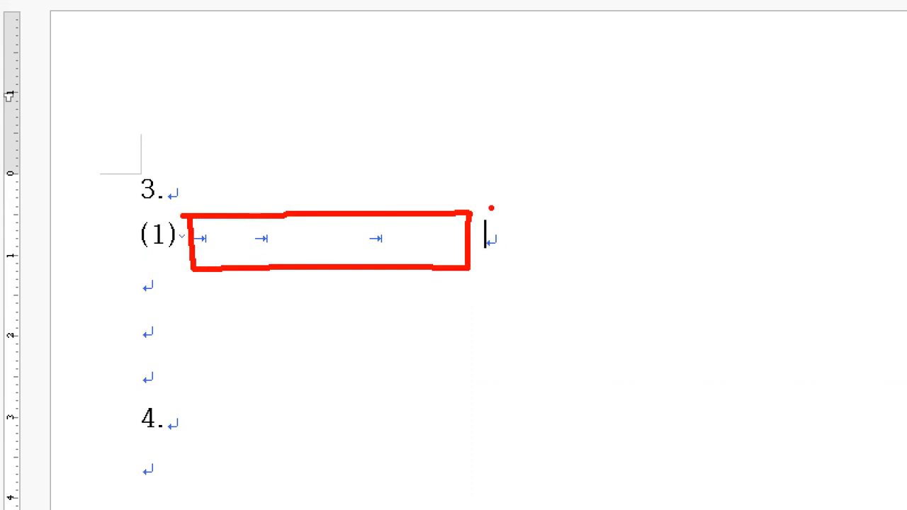
Enter "(2)" followed by one space after the three tabs on the "(1)" line, and select that trailing space.
text((2)
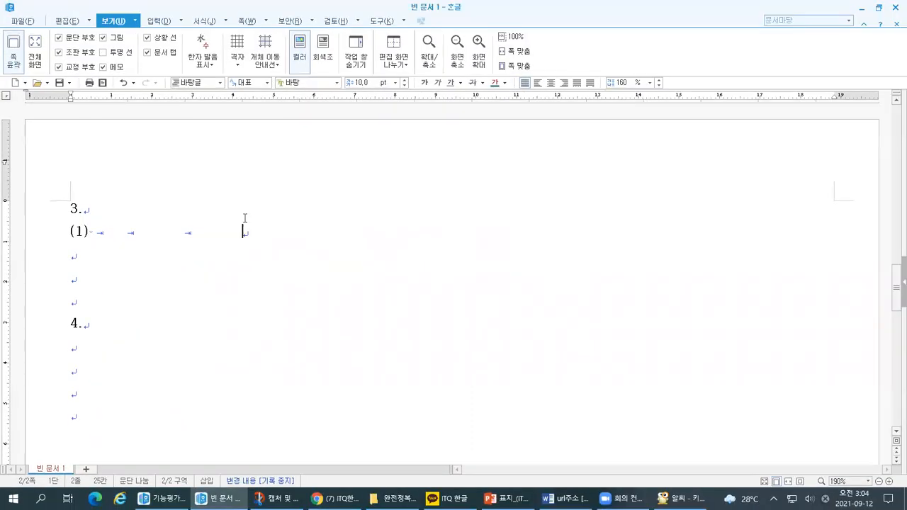
text())
key(shift+Left)
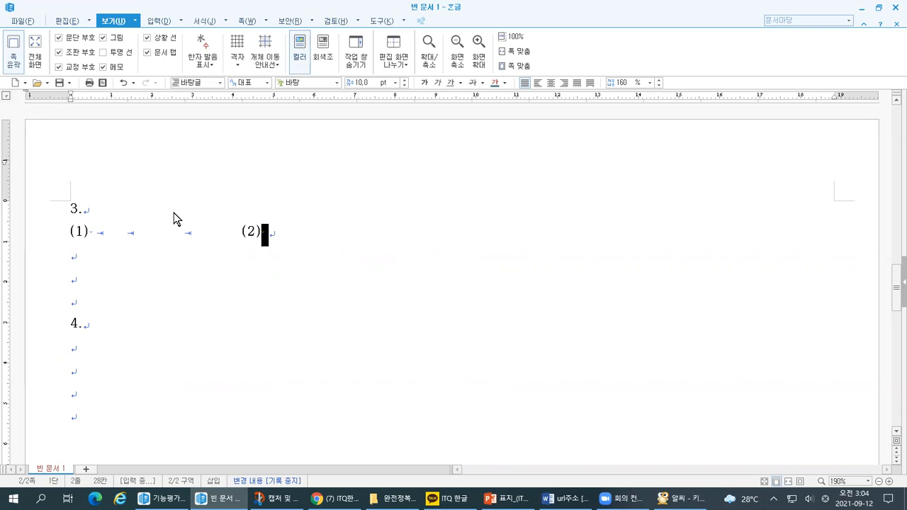
key(ctrl+1)
click(18, 153)
drag(169, 326, 186, 325)
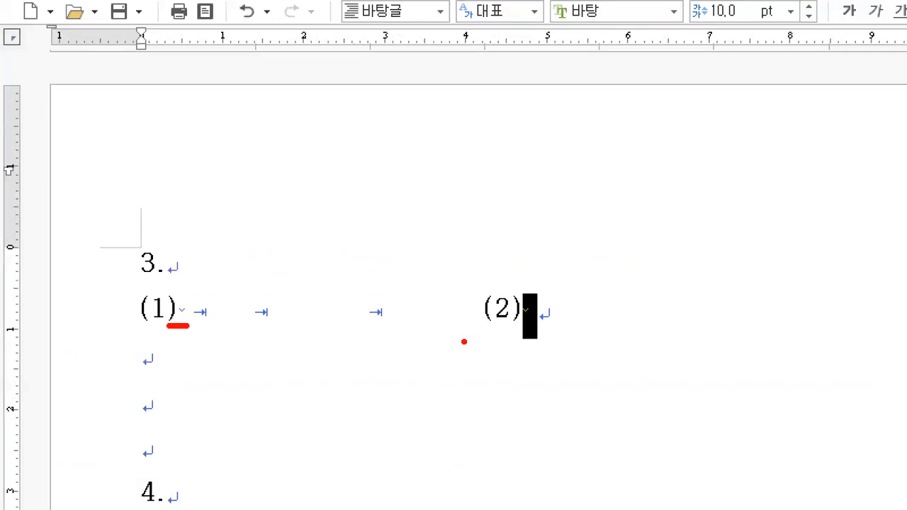
drag(516, 327, 540, 330)
mouse_move(103, 226)
mouse_down()
mouse_move(115, 257)
mouse_move(146, 227)
mouse_up()
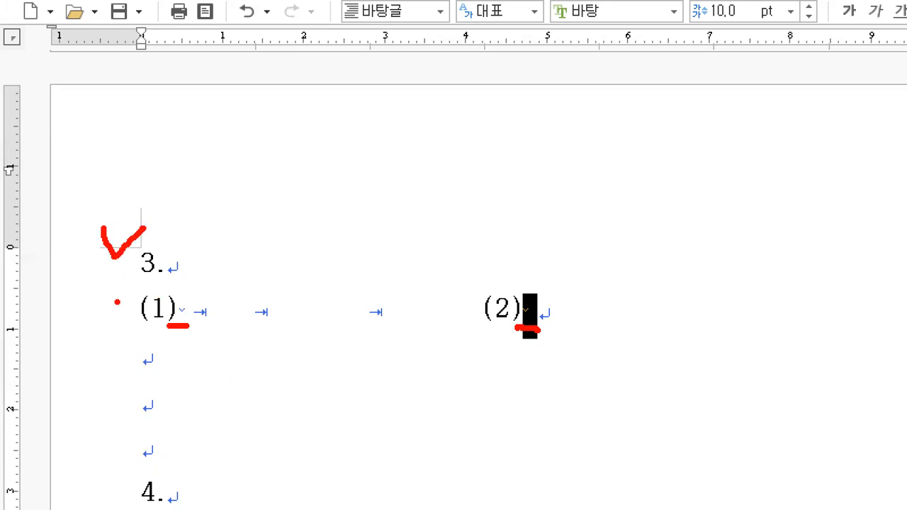
drag(170, 474, 189, 476)
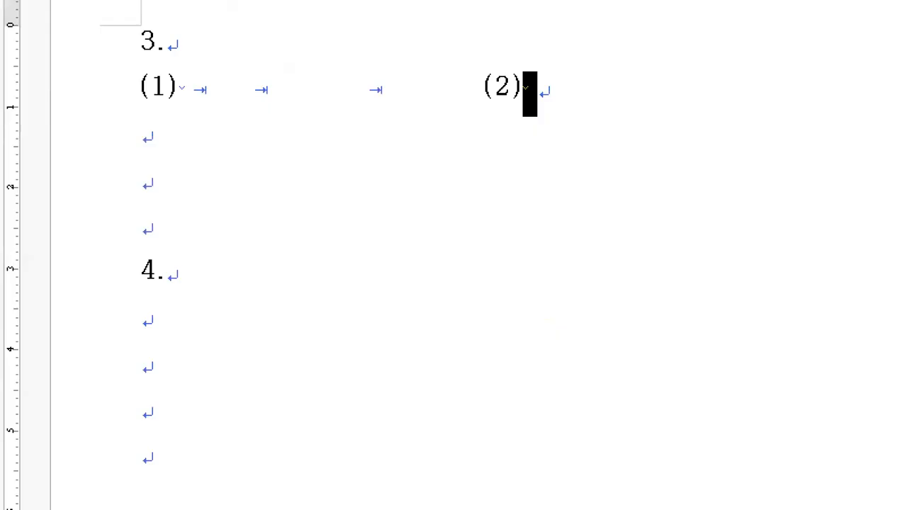
mouse_move(109, 293)
mouse_down()
mouse_move(101, 405)
mouse_move(119, 485)
mouse_up()
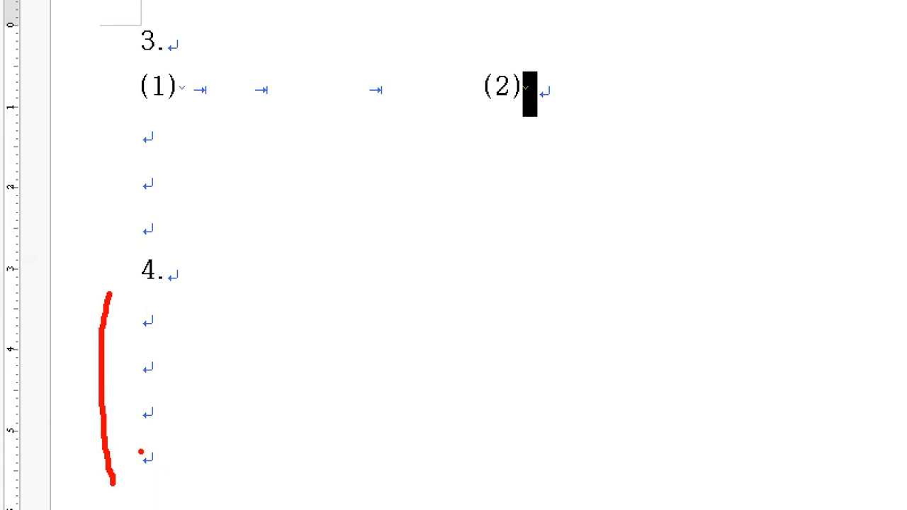
drag(447, 220, 439, 438)
drag(429, 413, 439, 438)
mouse_move(446, 222)
mouse_down()
mouse_move(566, 206)
mouse_move(568, 425)
mouse_move(392, 435)
mouse_up()
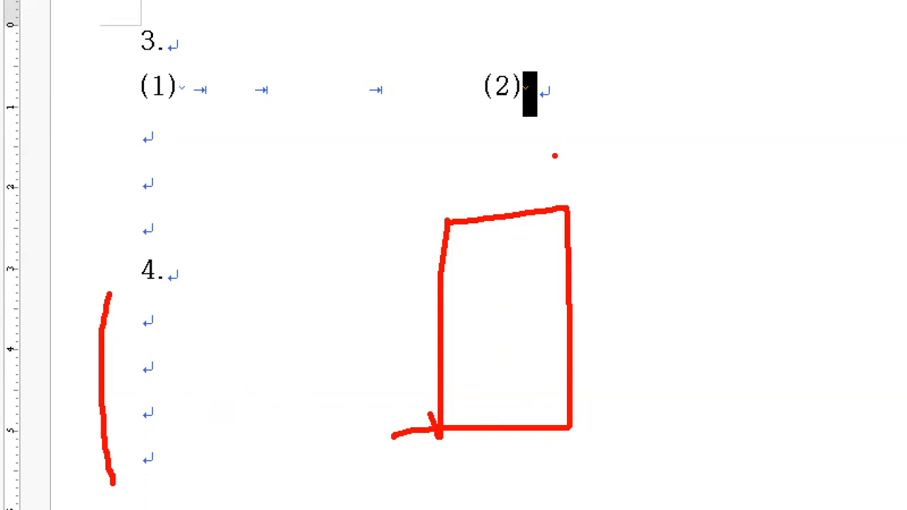
mouse_move(129, 444)
mouse_down()
mouse_move(130, 476)
mouse_move(167, 492)
mouse_move(206, 486)
mouse_up()
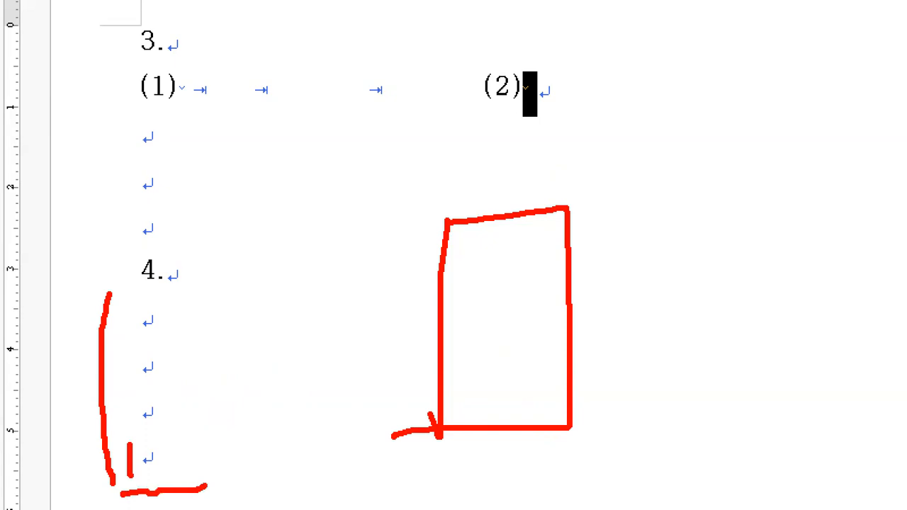
drag(162, 463, 257, 463)
mouse_move(179, 448)
mouse_down()
mouse_move(157, 461)
mouse_move(177, 484)
mouse_up()
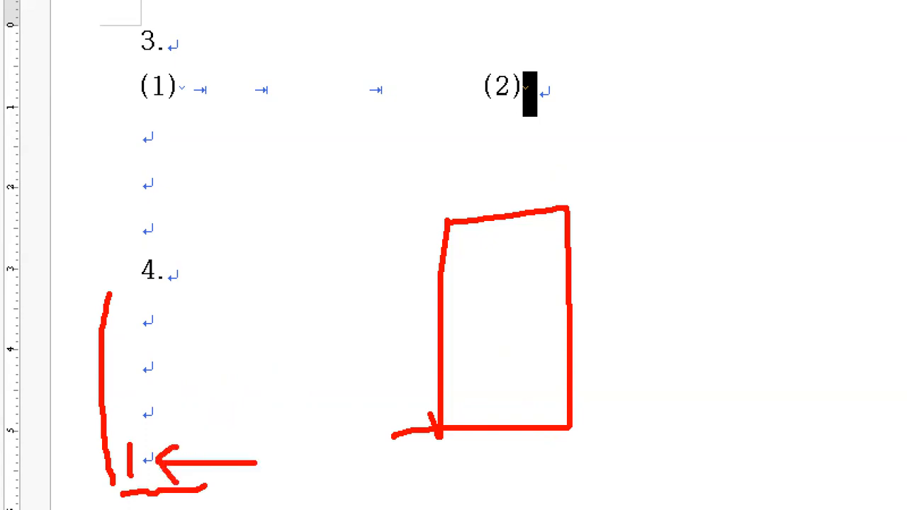
mouse_move(345, 258)
mouse_down()
mouse_move(400, 256)
mouse_move(381, 324)
mouse_up()
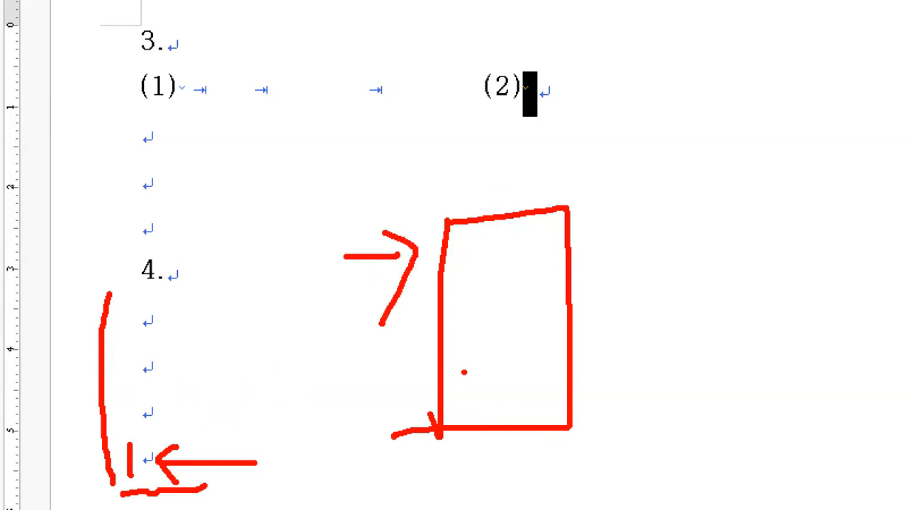
mouse_move(129, 211)
mouse_down()
mouse_move(138, 250)
mouse_move(116, 234)
mouse_up()
mouse_move(107, 220)
mouse_down()
mouse_move(114, 225)
mouse_move(105, 248)
mouse_up()
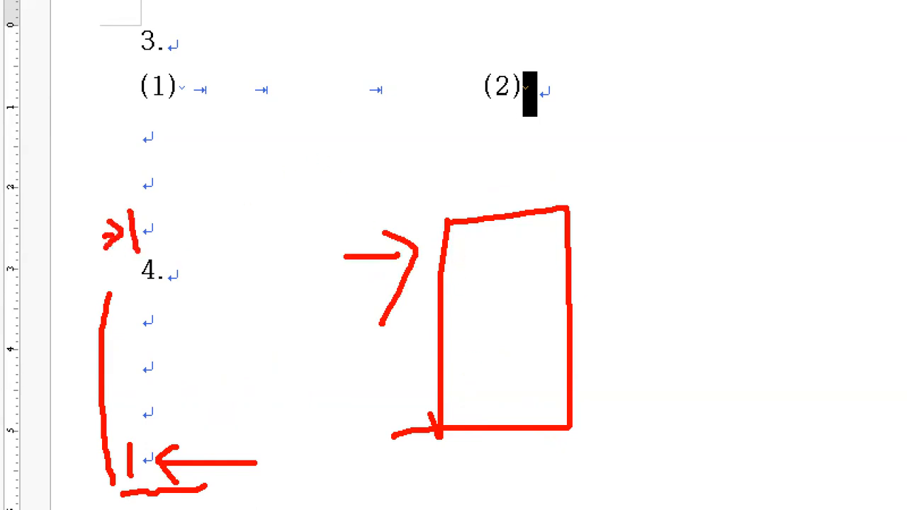
drag(144, 211, 260, 209)
mouse_move(133, 248)
mouse_down()
mouse_move(57, 443)
mouse_move(332, 507)
mouse_move(264, 187)
mouse_move(240, 196)
mouse_up()
mouse_move(309, 244)
mouse_down()
mouse_move(306, 235)
mouse_move(461, 205)
mouse_move(464, 221)
mouse_move(476, 215)
mouse_move(472, 284)
mouse_move(576, 315)
mouse_move(475, 231)
mouse_move(474, 243)
mouse_up()
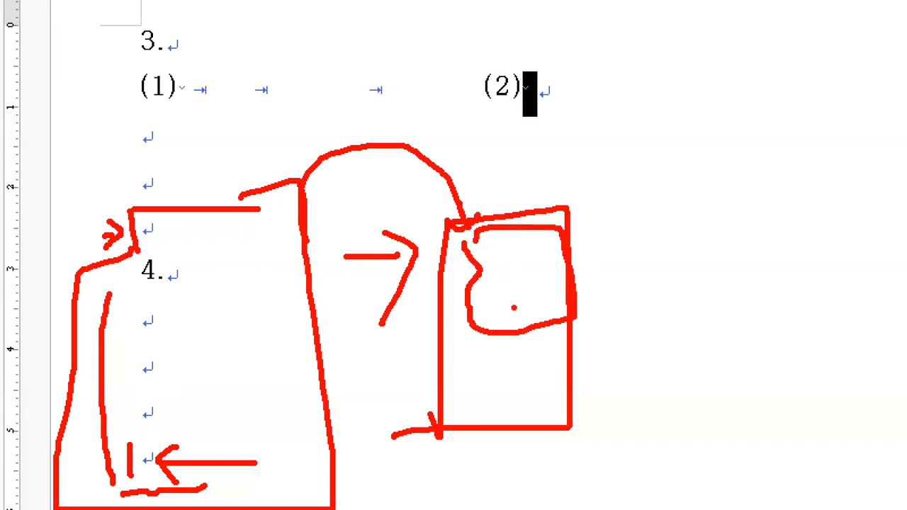
key(Escape)
Insert a section break at the last empty line below "4." to start the third page.
click(91, 417)
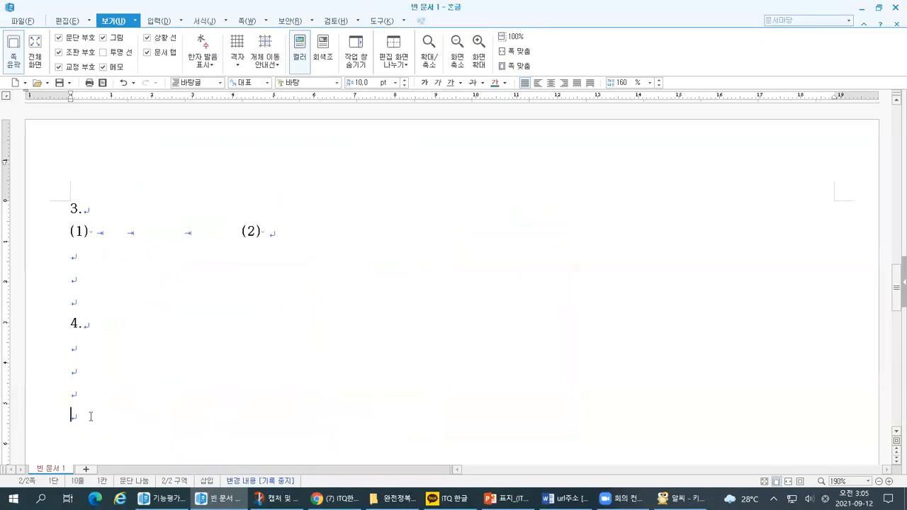
key(ctrl+1)
click(33, 403)
mouse_move(68, 436)
mouse_down()
mouse_move(136, 432)
mouse_move(103, 459)
mouse_up()
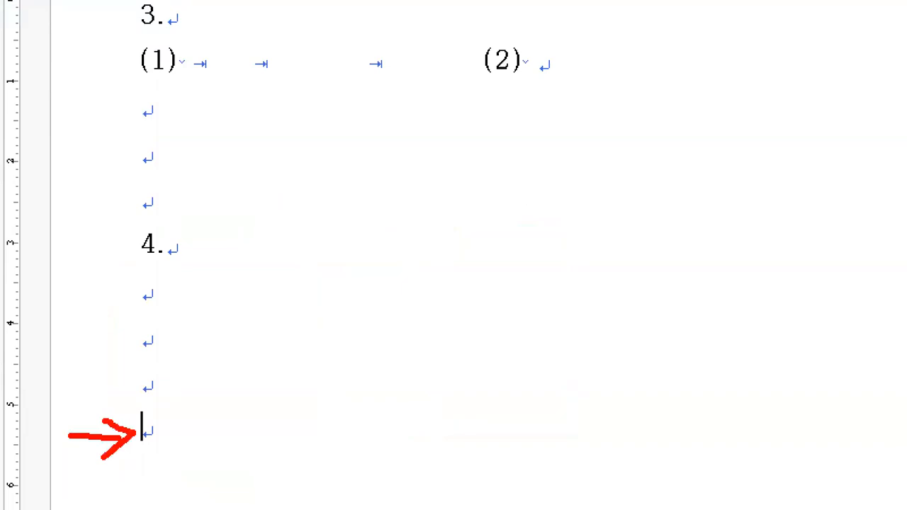
mouse_move(66, 74)
mouse_down()
mouse_move(48, 99)
mouse_move(114, 94)
mouse_up()
click(118, 95)
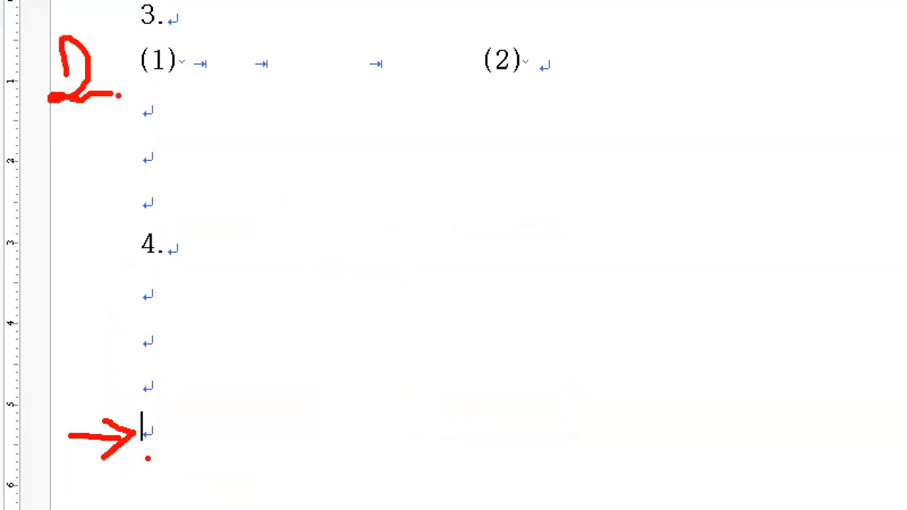
drag(133, 460, 170, 470)
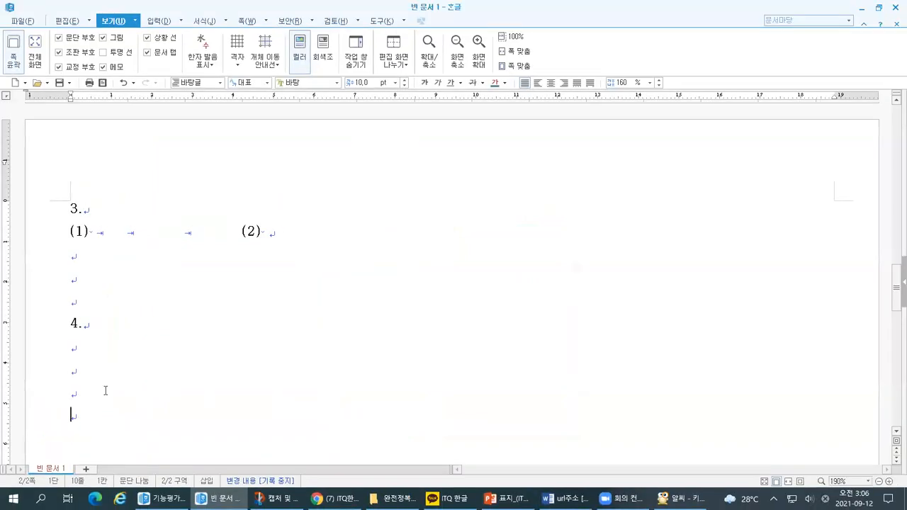
key(alt+shift+Return)
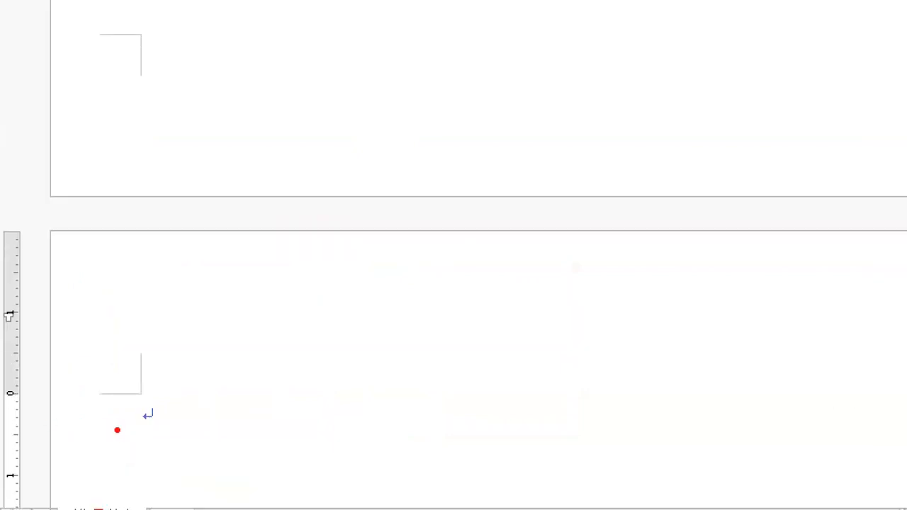
mouse_move(56, 31)
mouse_down()
mouse_move(59, 182)
mouse_move(224, 187)
mouse_up()
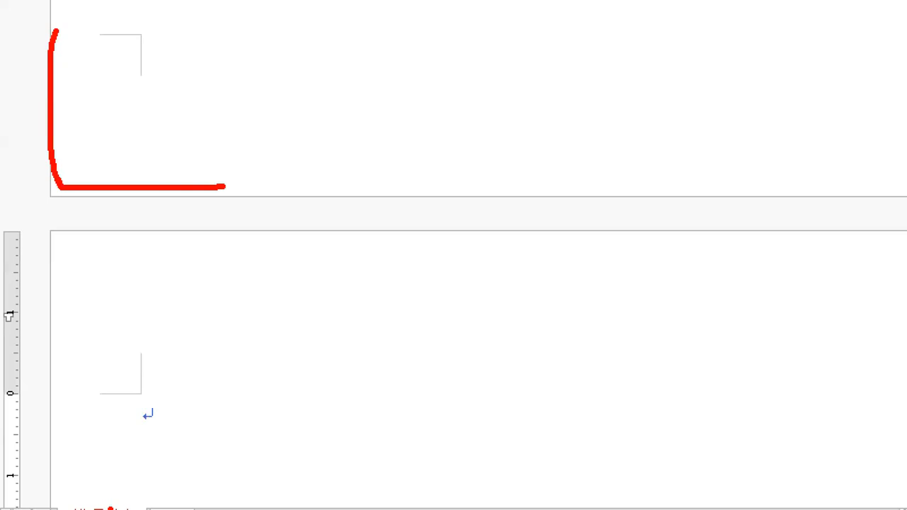
drag(189, 262, 50, 397)
mouse_move(88, 295)
mouse_down()
mouse_move(118, 287)
mouse_move(70, 350)
mouse_up()
mouse_move(81, 109)
mouse_down()
mouse_move(94, 135)
mouse_move(133, 130)
mouse_up()
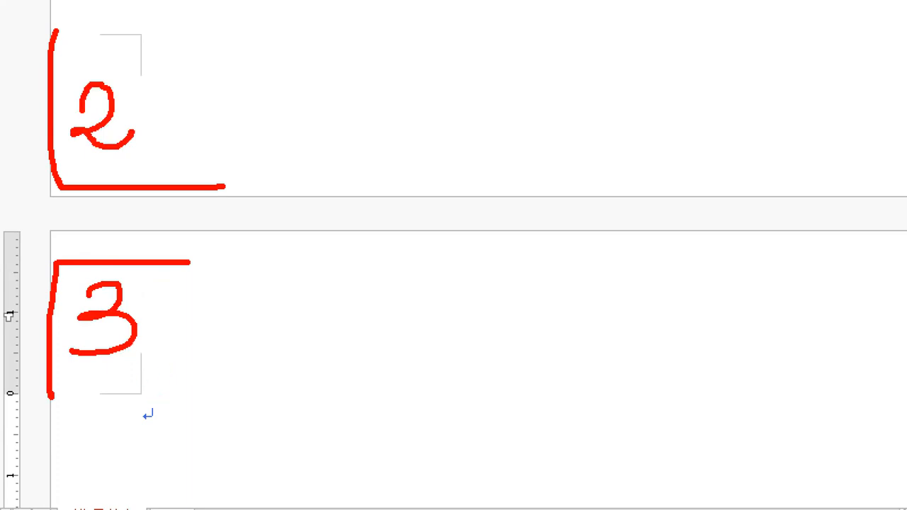
mouse_move(244, 258)
mouse_down()
mouse_move(245, 294)
mouse_move(323, 248)
mouse_move(232, 247)
mouse_up()
drag(203, 326, 328, 324)
drag(221, 350, 313, 351)
drag(210, 384, 292, 384)
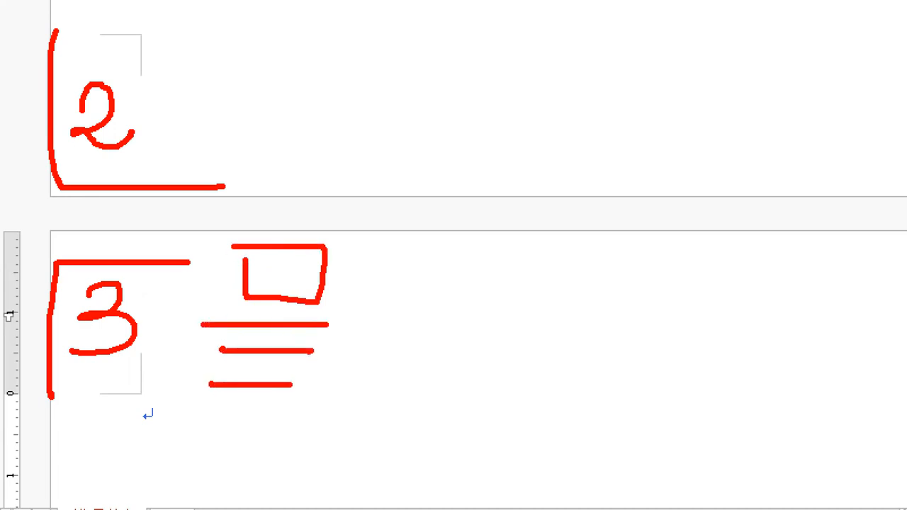
mouse_move(347, 325)
mouse_down()
mouse_move(408, 395)
mouse_move(352, 307)
mouse_up()
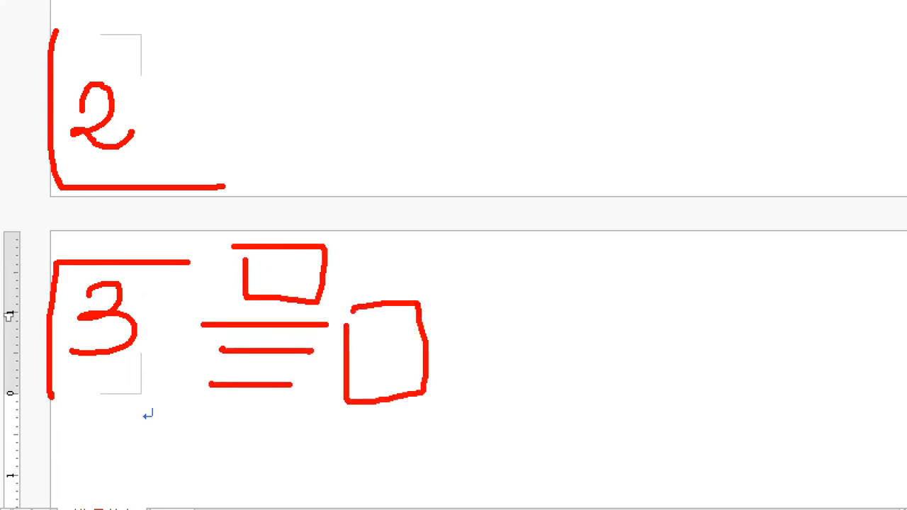
drag(210, 421, 327, 421)
drag(214, 447, 337, 430)
drag(217, 469, 329, 457)
drag(217, 490, 350, 482)
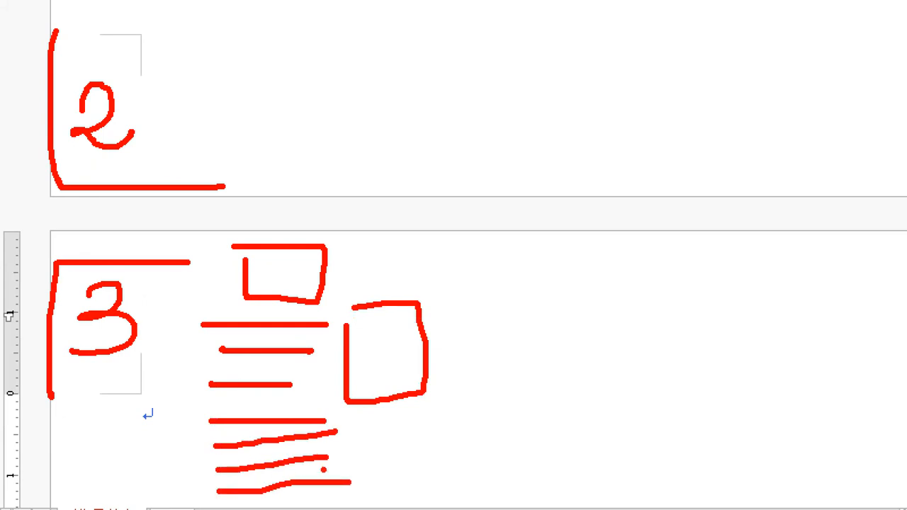
key(Escape)
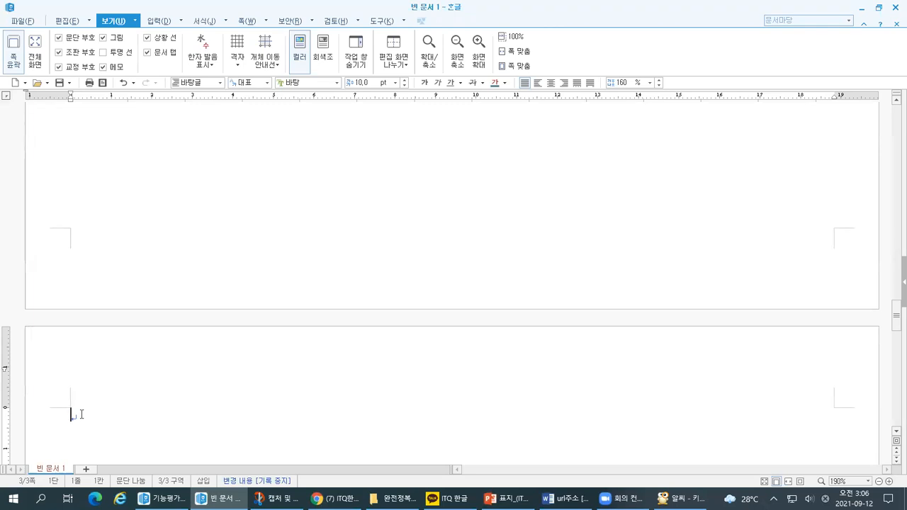
Add seven empty lines below the first line of the third page.
key(Return)
key(Return)
key(Return)
key(Return)
key(Return)
key(Return)
key(Return)
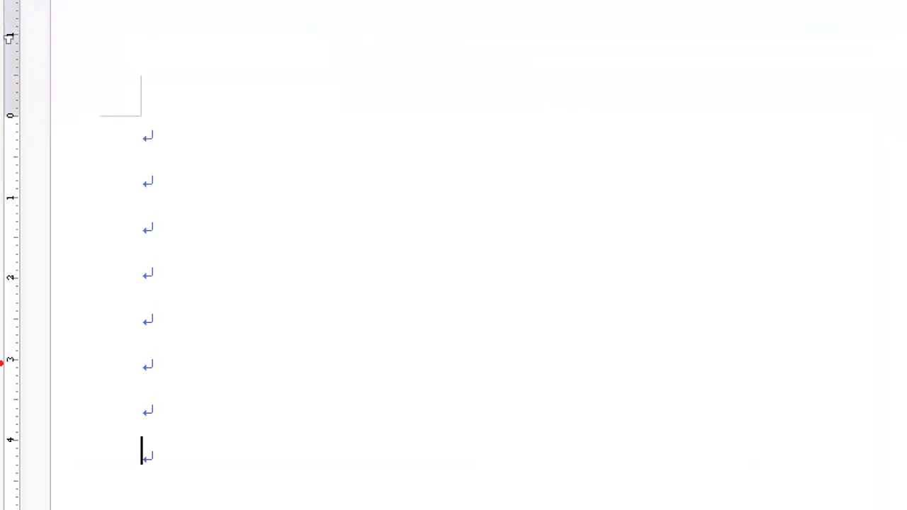
mouse_move(69, 29)
mouse_down()
mouse_move(105, 69)
mouse_move(86, 94)
mouse_up()
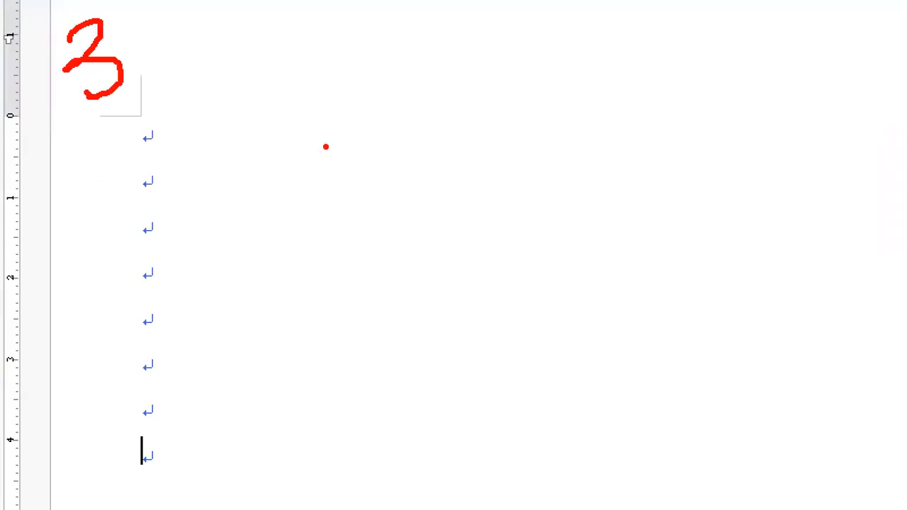
mouse_move(299, 81)
mouse_down()
mouse_move(293, 257)
mouse_move(670, 292)
mouse_move(330, 81)
mouse_move(276, 86)
mouse_up()
mouse_move(410, 95)
mouse_down()
mouse_move(411, 124)
mouse_move(585, 95)
mouse_move(394, 90)
mouse_move(386, 103)
mouse_up()
mouse_move(395, 246)
mouse_down()
mouse_move(467, 294)
mouse_move(406, 241)
mouse_up()
drag(343, 257, 363, 254)
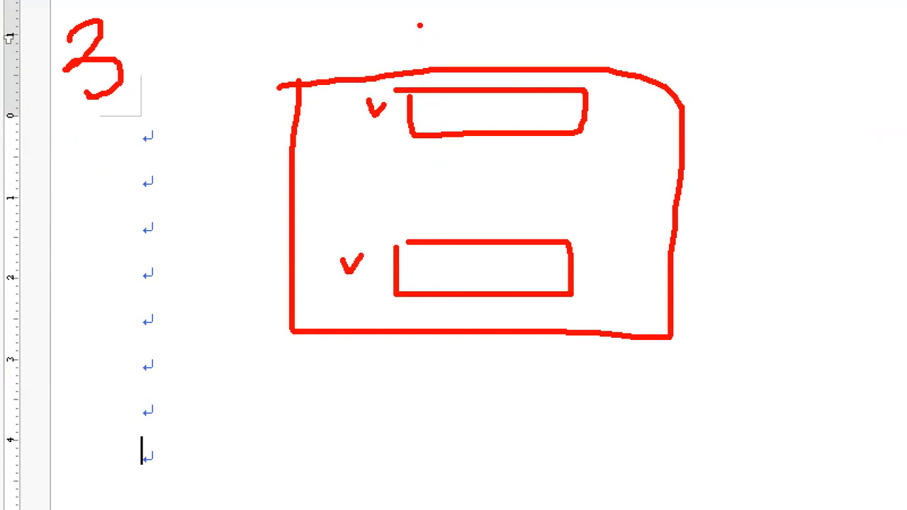
drag(438, 111, 445, 122)
drag(542, 106, 547, 117)
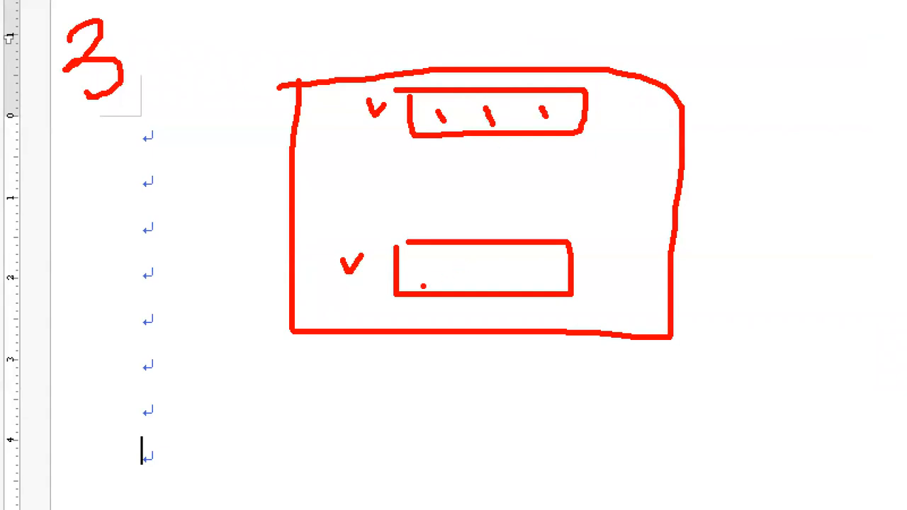
mouse_move(407, 283)
mouse_down()
mouse_move(465, 281)
mouse_move(482, 267)
mouse_move(538, 280)
mouse_up()
click(457, 347)
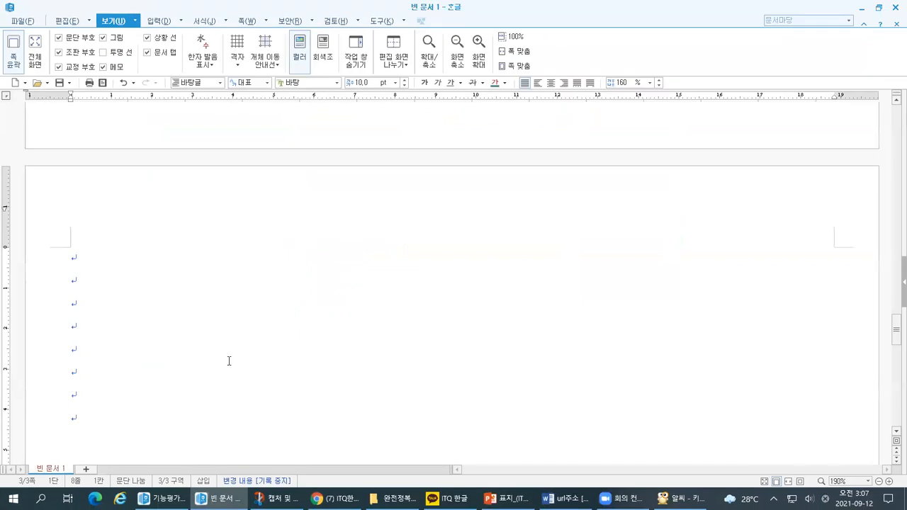
Switch to the keyboard picture in 알씨 and examine where the Ctrl and S keys for saving are.
key(alt+Tab)
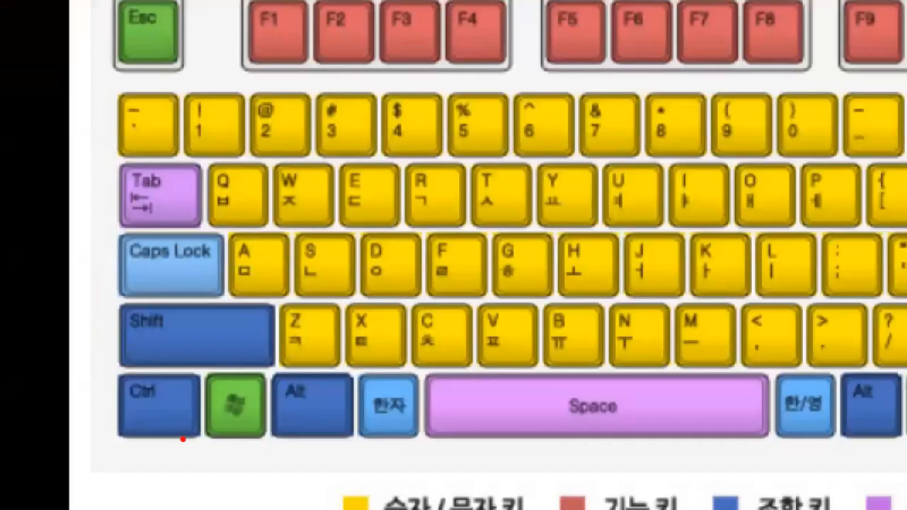
mouse_move(102, 370)
mouse_down()
mouse_move(67, 363)
mouse_move(105, 361)
mouse_move(97, 383)
mouse_up()
mouse_move(326, 300)
mouse_down()
mouse_move(286, 274)
mouse_move(340, 233)
mouse_move(323, 301)
mouse_up()
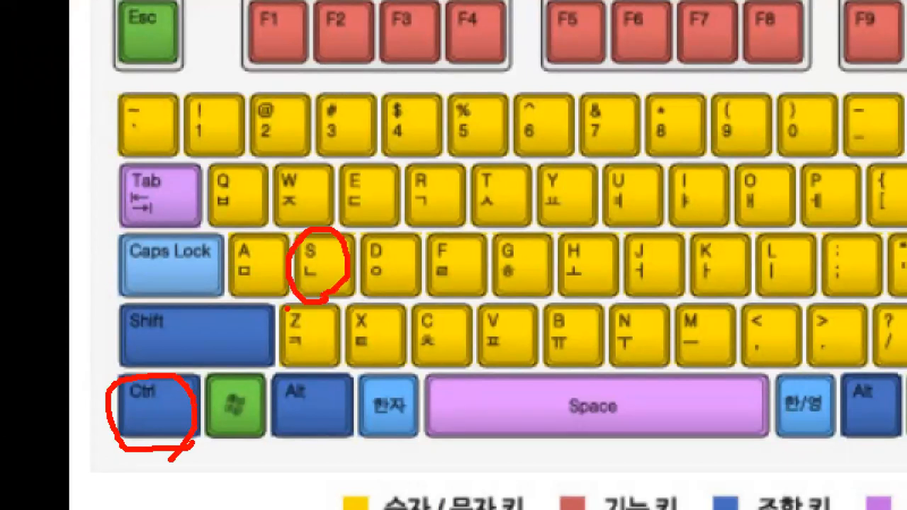
drag(314, 252, 330, 261)
mouse_move(171, 396)
mouse_down()
mouse_move(174, 415)
mouse_move(188, 397)
mouse_up()
Return to the blank Hangul document, start saving it, and set the save location to 내 PC.
key(alt+Tab)
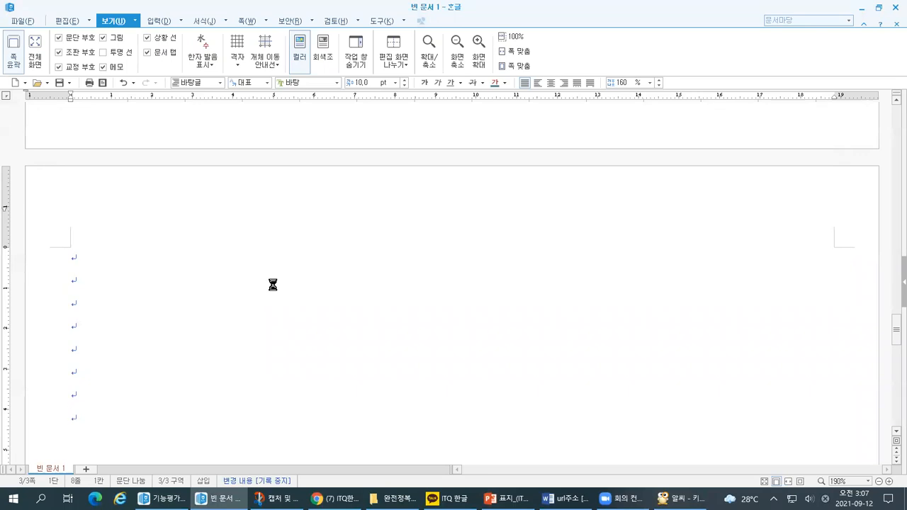
key(alt+s)
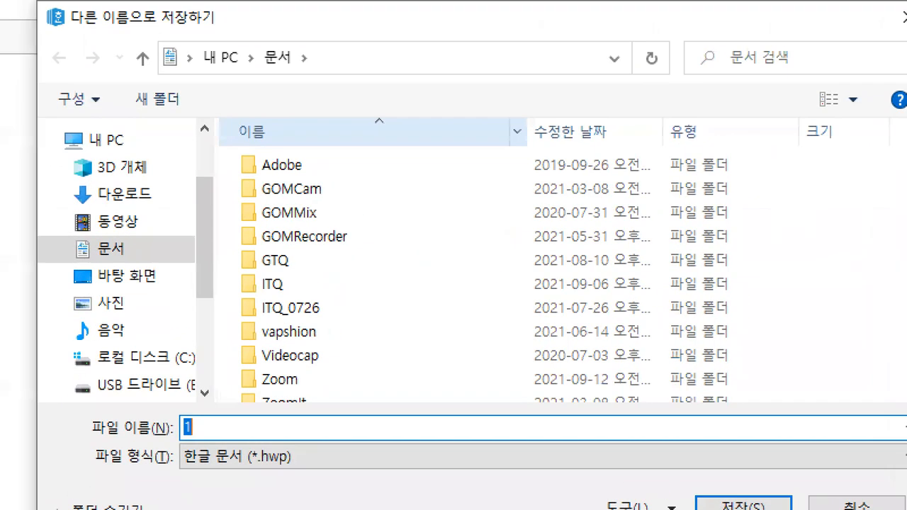
mouse_move(221, 118)
mouse_down()
mouse_move(185, 260)
mouse_move(206, 397)
mouse_move(227, 197)
mouse_move(221, 118)
mouse_up()
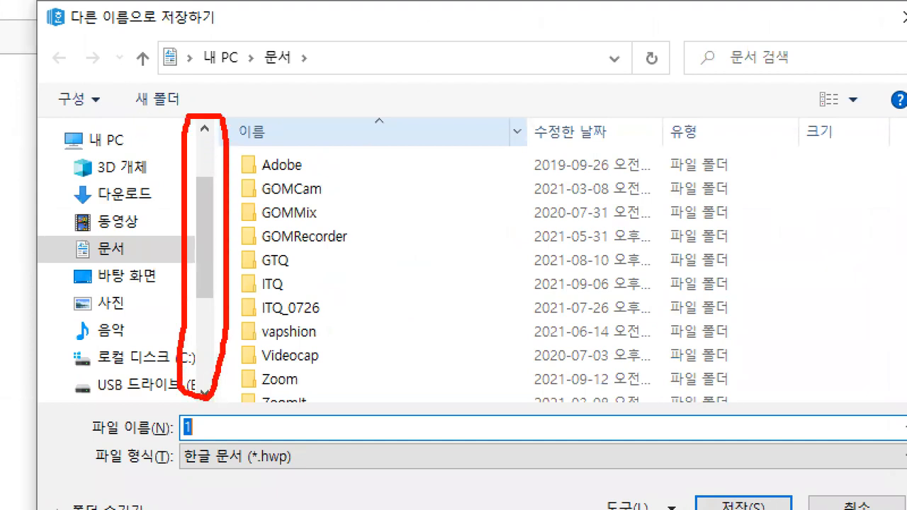
drag(20, 127, 53, 123)
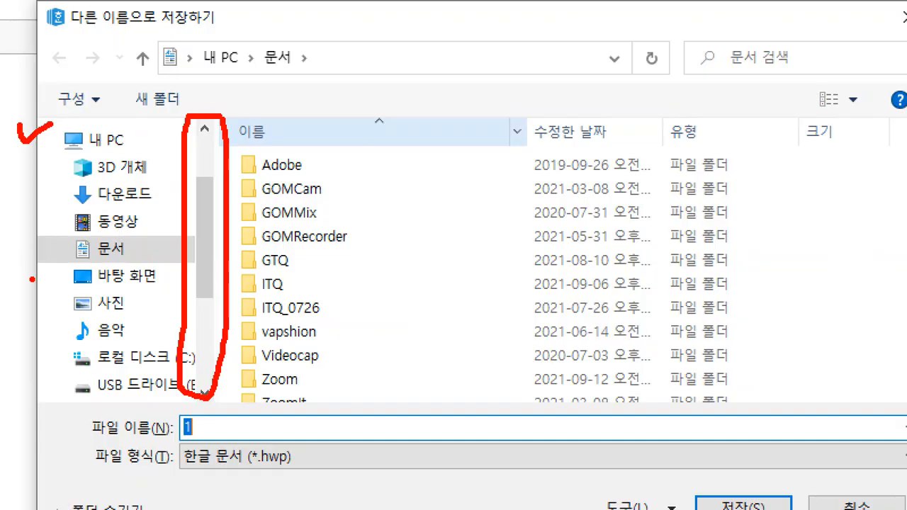
key(Escape)
drag(350, 238, 355, 216)
click(303, 236)
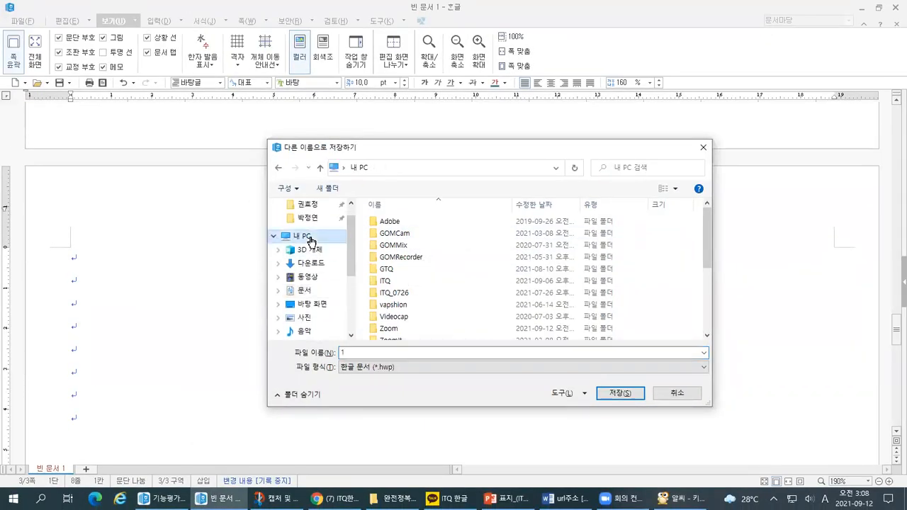
Locate the 문서 folder under 내 PC and open it as the save location.
key(ctrl+1)
click(353, 232)
mouse_move(206, 201)
mouse_down()
mouse_move(190, 285)
mouse_move(199, 443)
mouse_up()
mouse_move(402, 171)
mouse_down()
mouse_move(381, 249)
mouse_move(439, 457)
mouse_move(813, 346)
mouse_move(531, 150)
mouse_move(388, 173)
mouse_up()
mouse_move(197, 211)
mouse_down()
mouse_move(316, 419)
mouse_move(205, 457)
mouse_move(198, 447)
mouse_up()
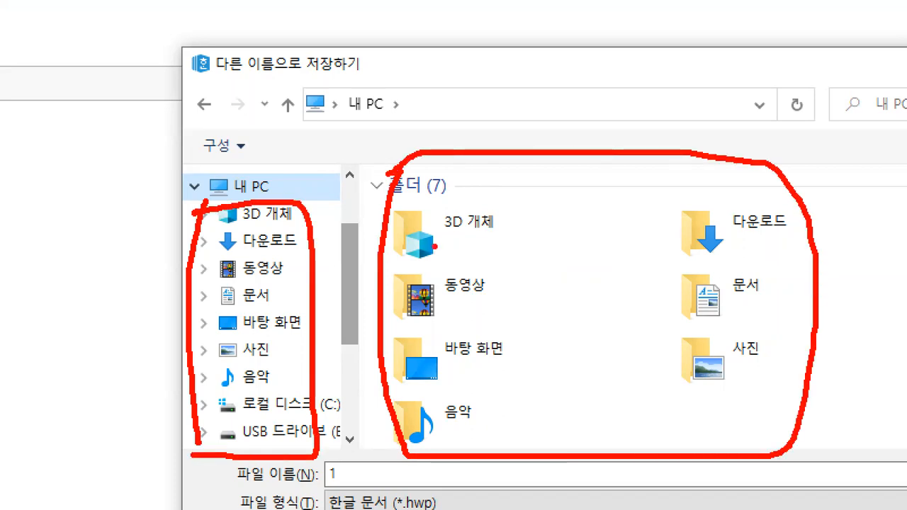
drag(332, 120, 379, 118)
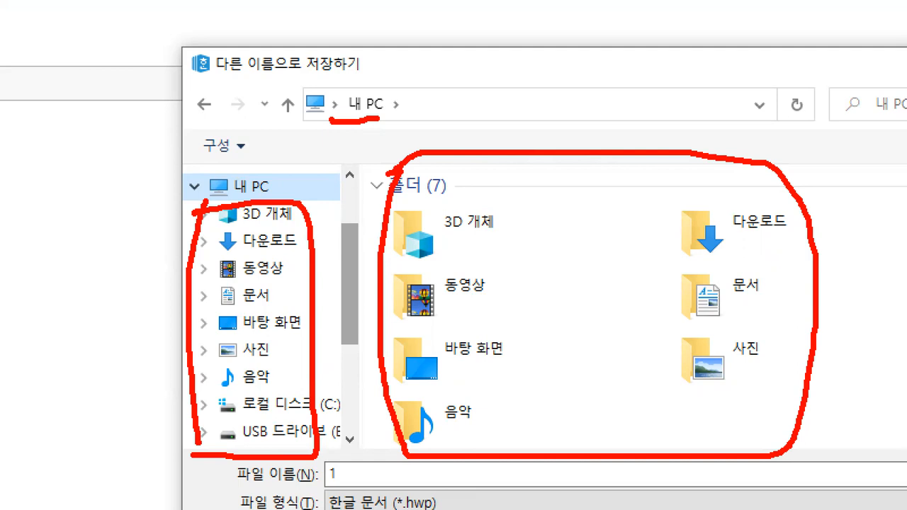
mouse_move(380, 66)
mouse_down()
mouse_move(396, 99)
mouse_move(378, 148)
mouse_move(486, 127)
mouse_up()
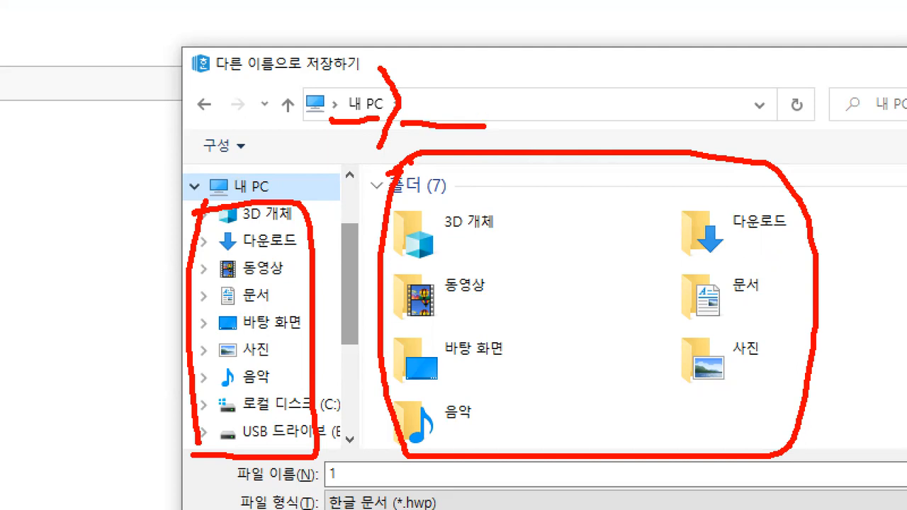
mouse_move(258, 311)
mouse_down()
mouse_move(223, 285)
mouse_move(282, 297)
mouse_move(261, 313)
mouse_up()
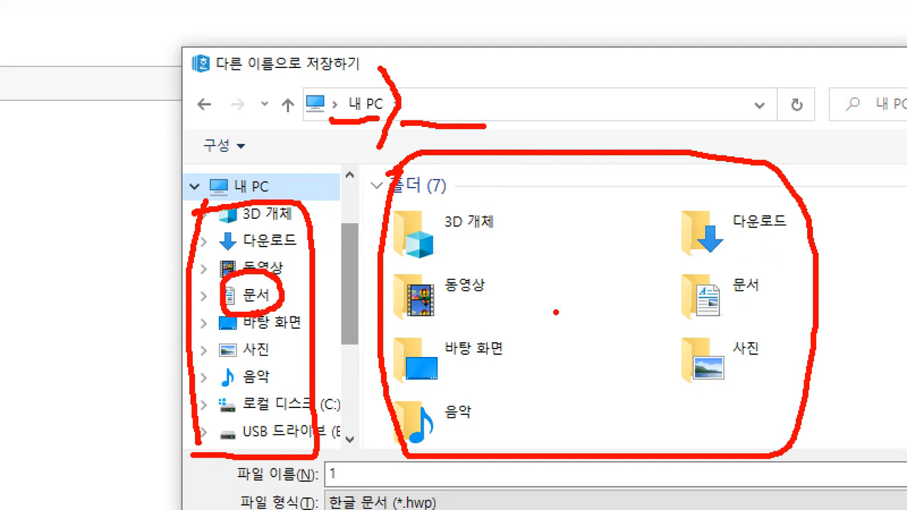
mouse_move(732, 320)
mouse_down()
mouse_move(712, 255)
mouse_move(732, 327)
mouse_up()
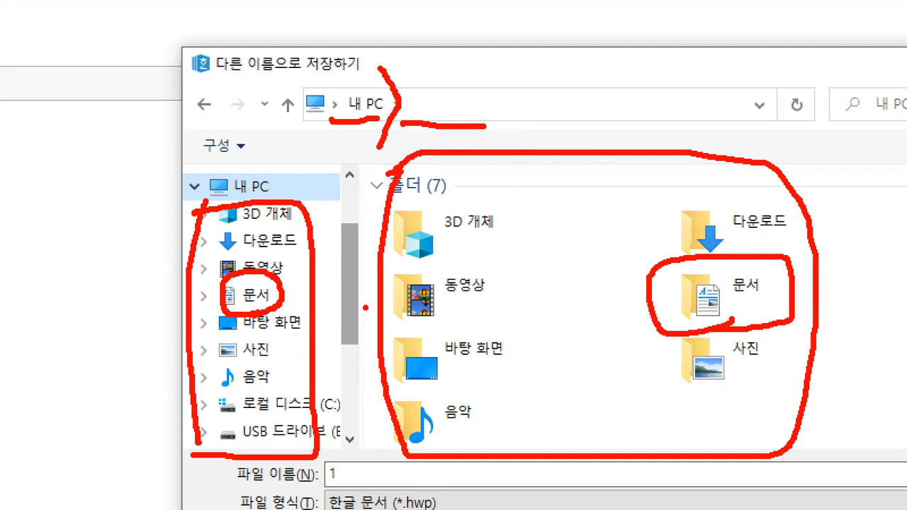
click(448, 95)
key(Escape)
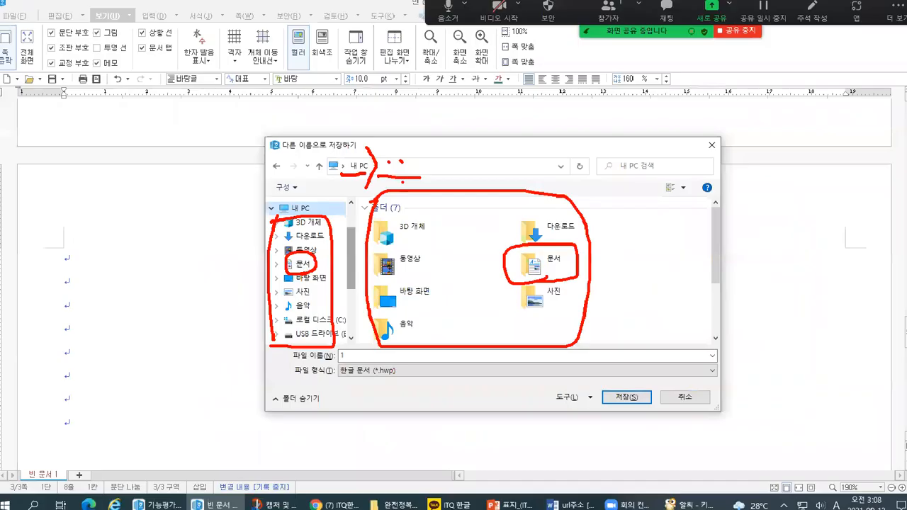
click(307, 263)
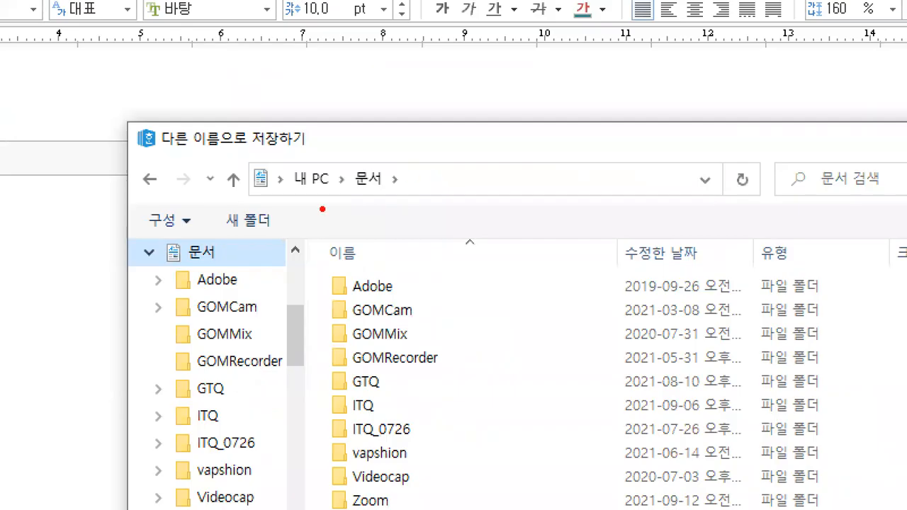
Find the ITQ folder inside 문서 and open it as the save location.
drag(291, 202, 373, 188)
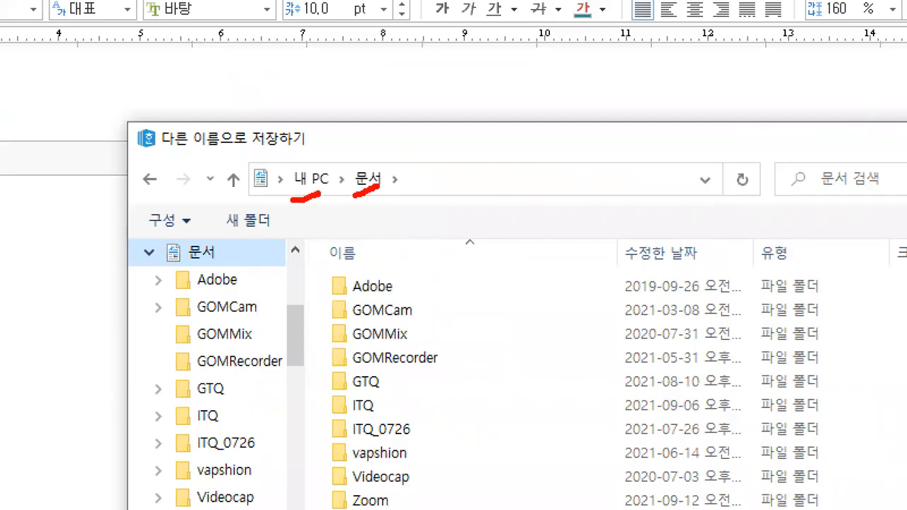
mouse_move(365, 144)
mouse_down()
mouse_move(377, 161)
mouse_move(388, 141)
mouse_up()
mouse_move(325, 263)
mouse_down()
mouse_move(308, 389)
mouse_move(326, 508)
mouse_up()
mouse_move(152, 253)
mouse_down()
mouse_move(125, 394)
mouse_move(142, 509)
mouse_up()
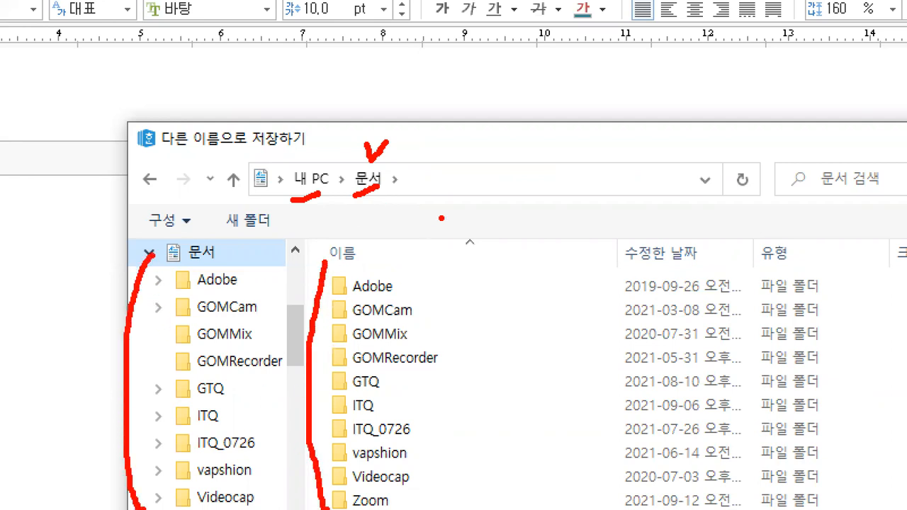
drag(411, 196, 437, 187)
drag(436, 139, 459, 134)
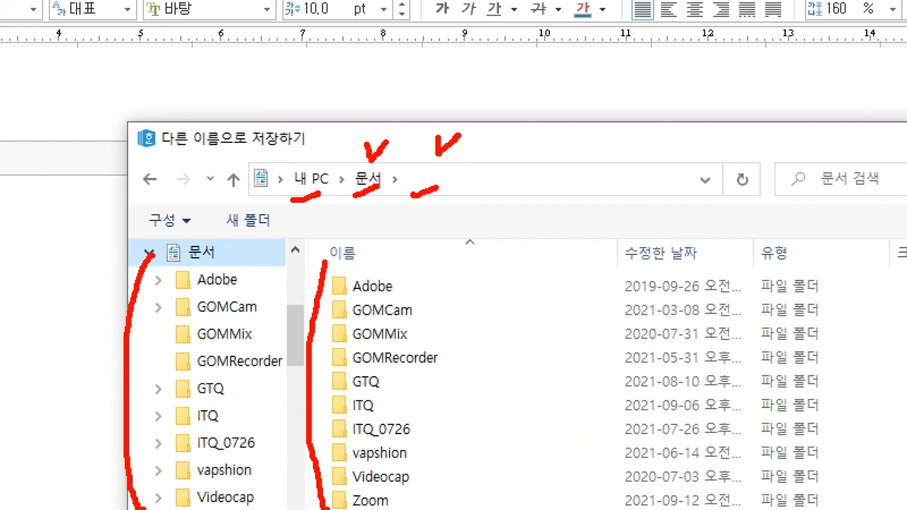
mouse_move(377, 417)
mouse_down()
mouse_move(333, 423)
mouse_move(380, 383)
mouse_move(377, 420)
mouse_move(368, 416)
mouse_up()
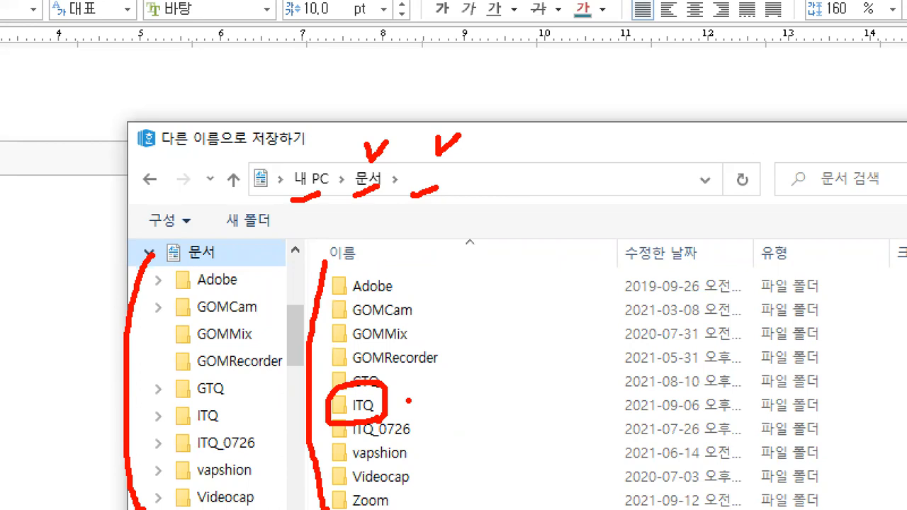
drag(360, 215, 386, 206)
mouse_move(396, 405)
mouse_down()
mouse_move(431, 396)
mouse_move(403, 411)
mouse_move(417, 420)
mouse_up()
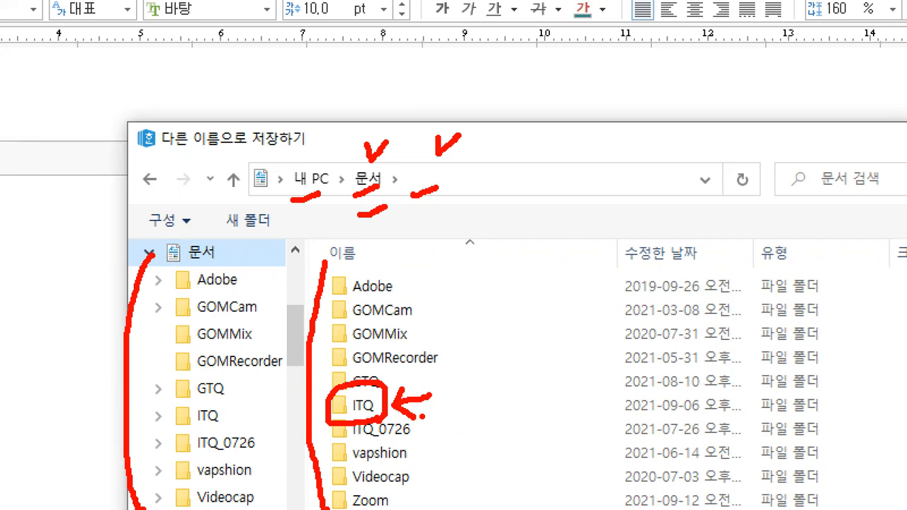
drag(455, 172, 484, 168)
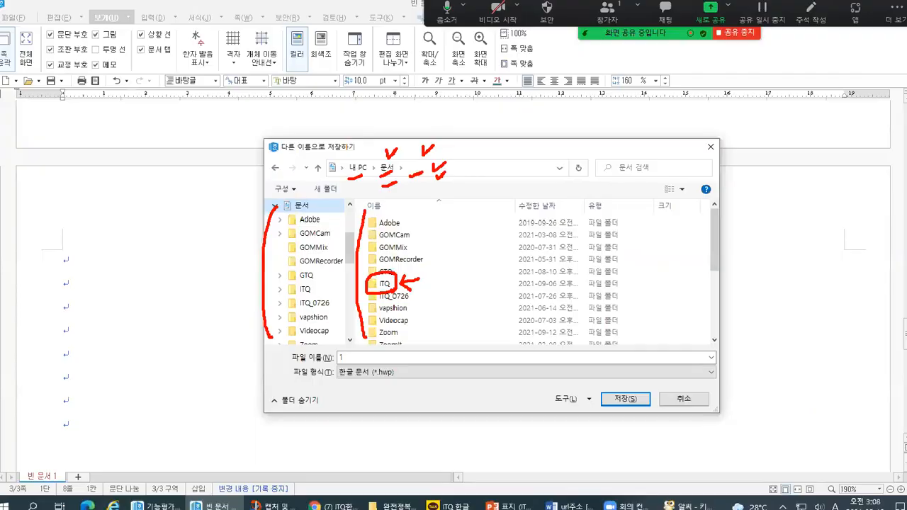
click(369, 411)
double_click(387, 281)
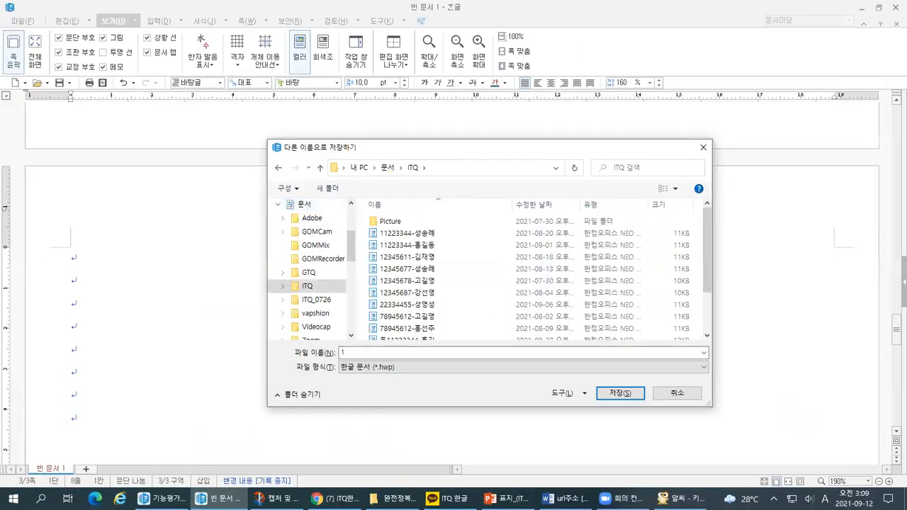
Examine the 내 PC > 문서 > ITQ path and the naming pattern of the existing files for the new file name.
drag(399, 181, 426, 177)
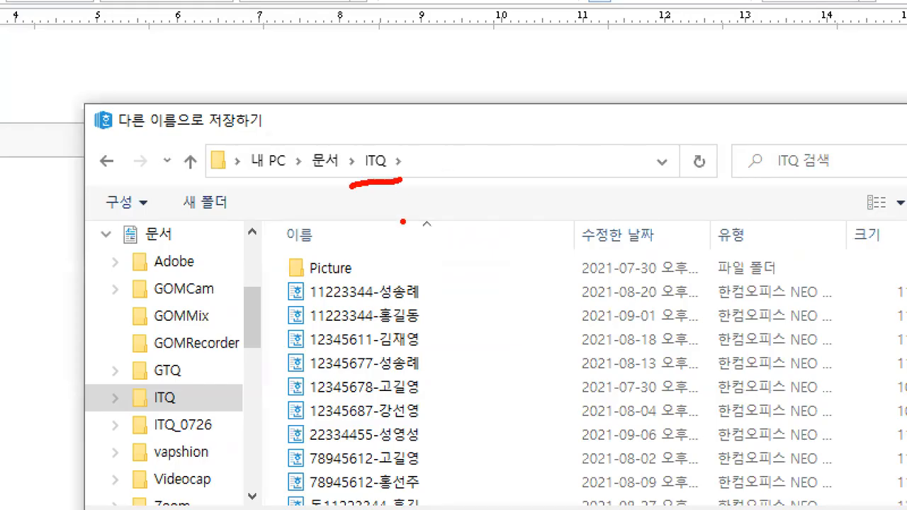
drag(248, 186, 361, 181)
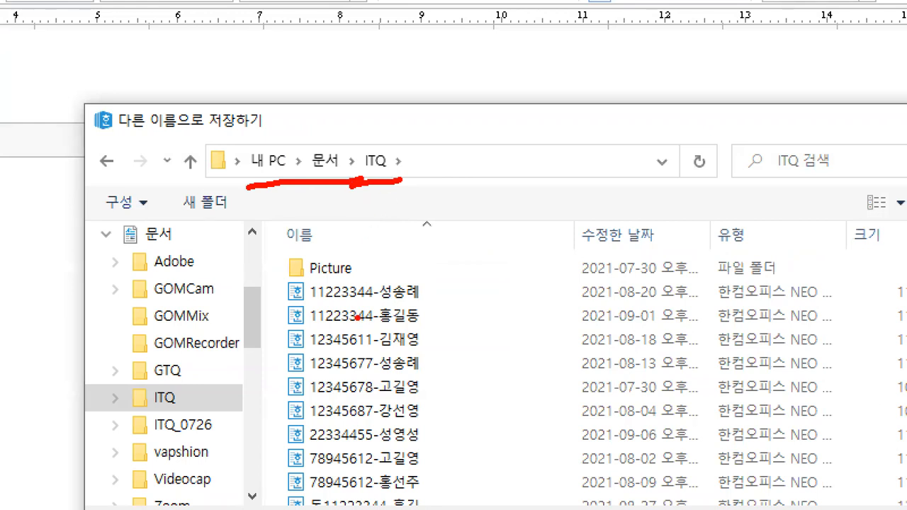
key(Escape)
key(ctrl+1)
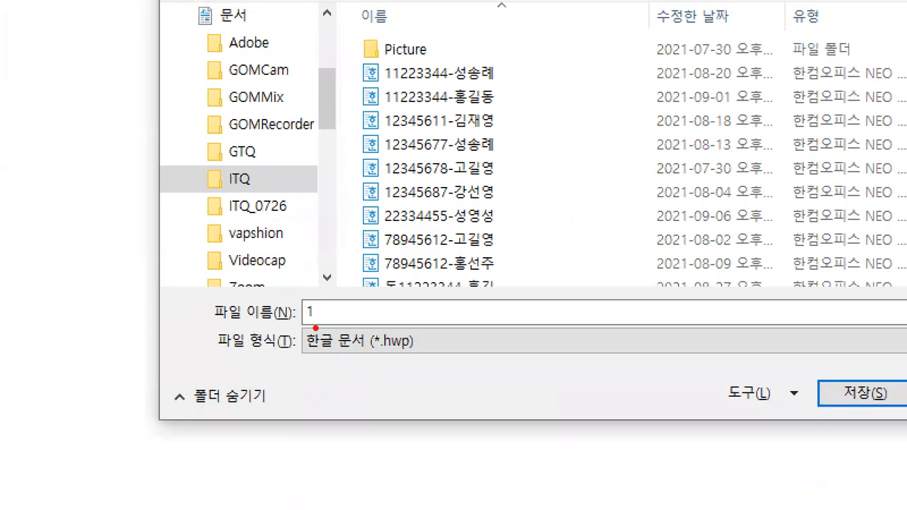
mouse_move(440, 265)
mouse_down()
mouse_move(434, 36)
mouse_move(476, 266)
mouse_up()
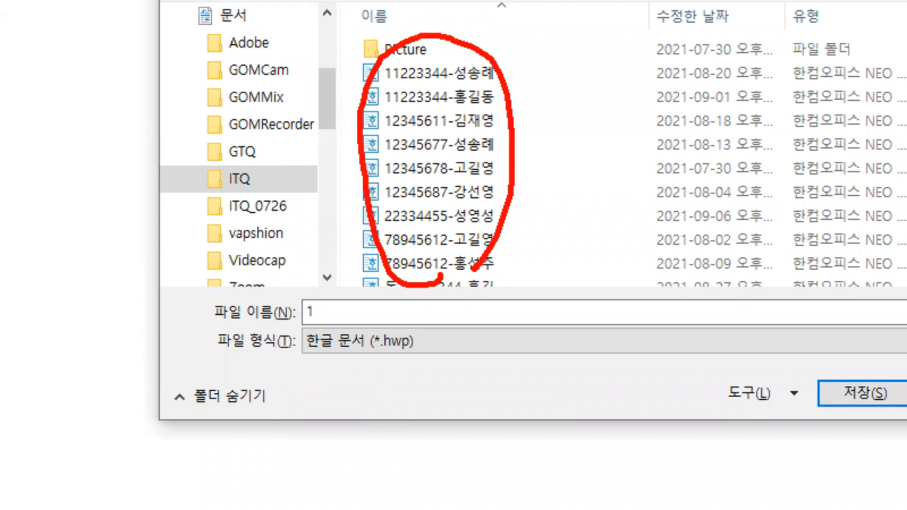
drag(307, 324, 389, 323)
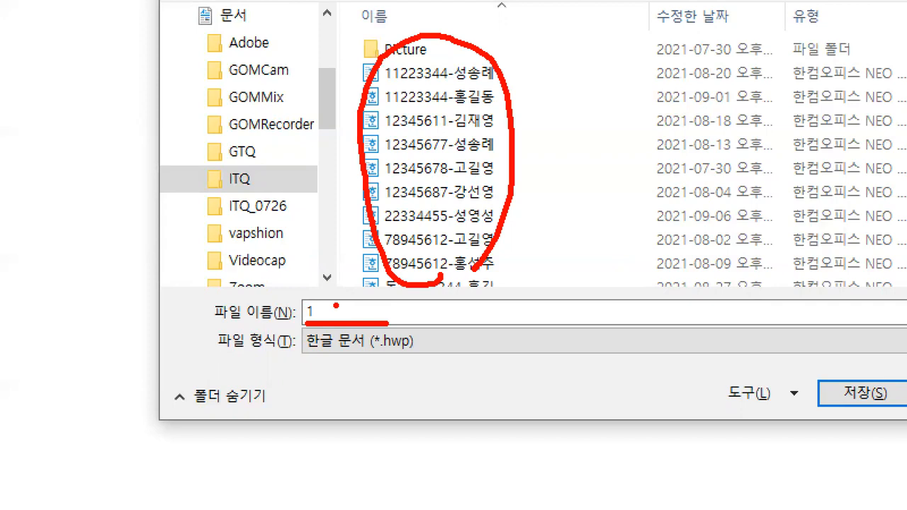
click(398, 311)
drag(410, 320, 473, 320)
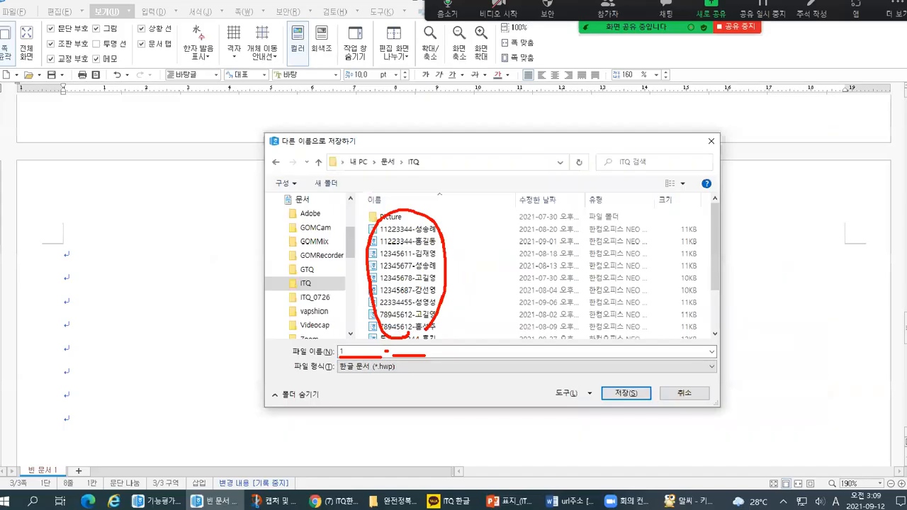
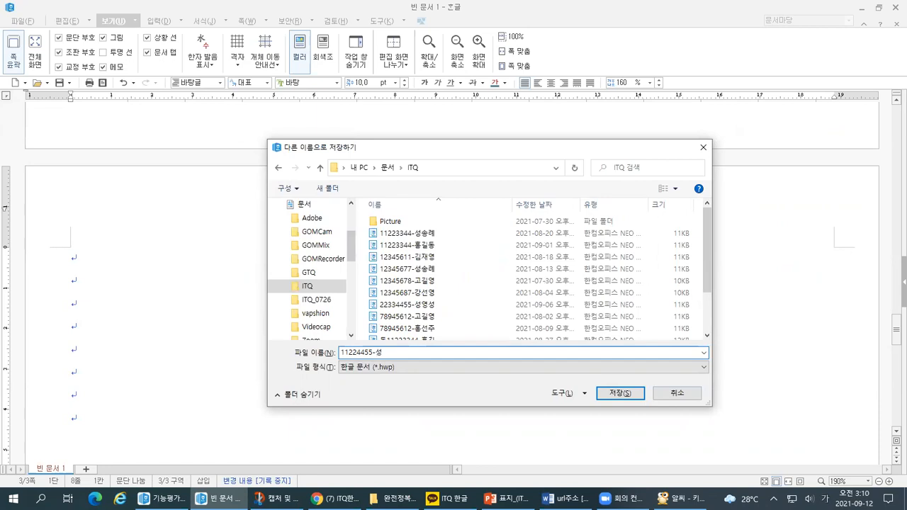
Name the file with the examinee number and full name joined by a hyphen, and save it as 한글 문서 (*.hwp) in the ITQ folder.
text(수)
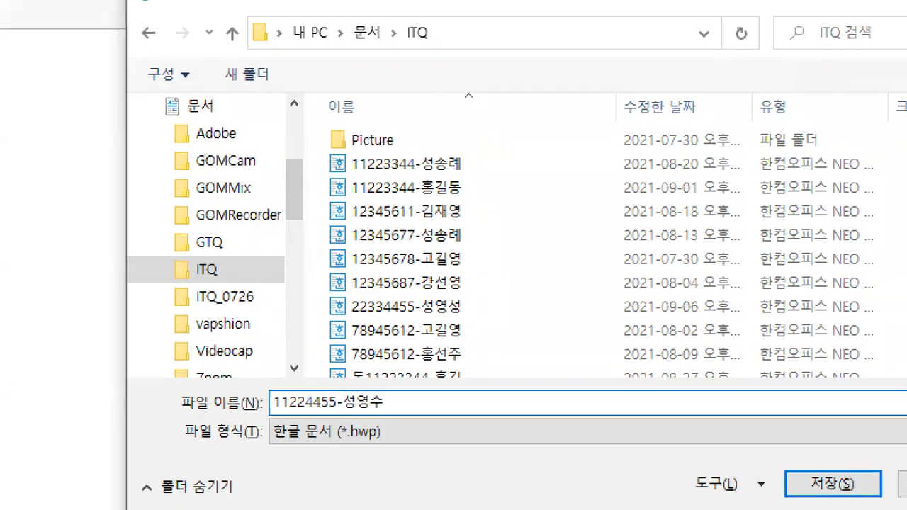
drag(269, 411, 381, 408)
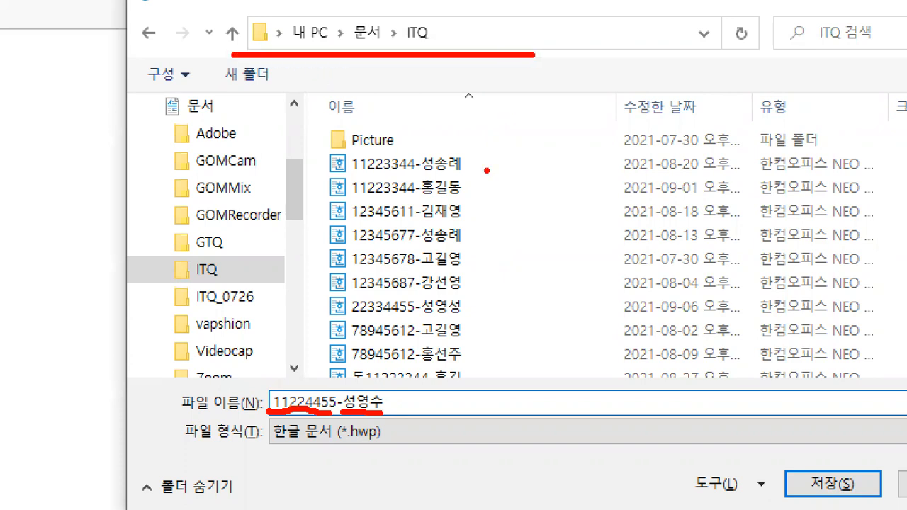
drag(228, 378, 273, 369)
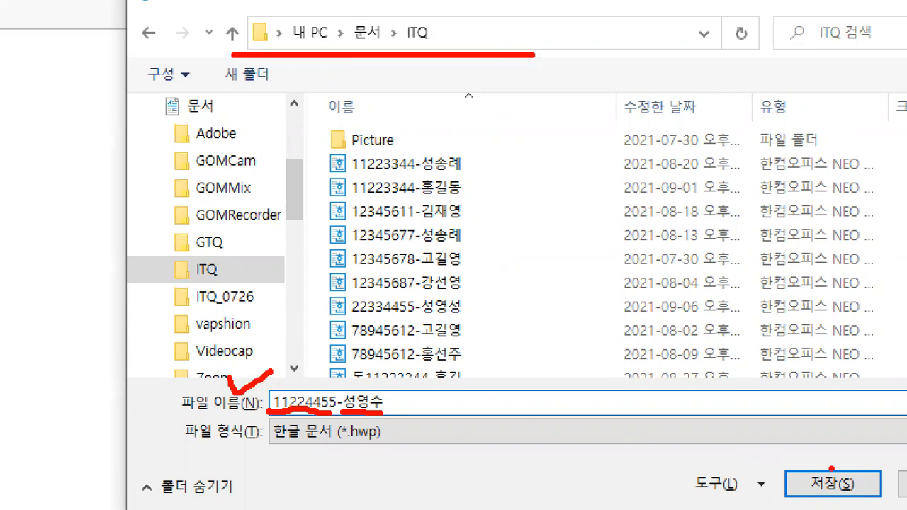
mouse_move(816, 457)
mouse_down()
mouse_move(851, 469)
mouse_move(859, 450)
mouse_up()
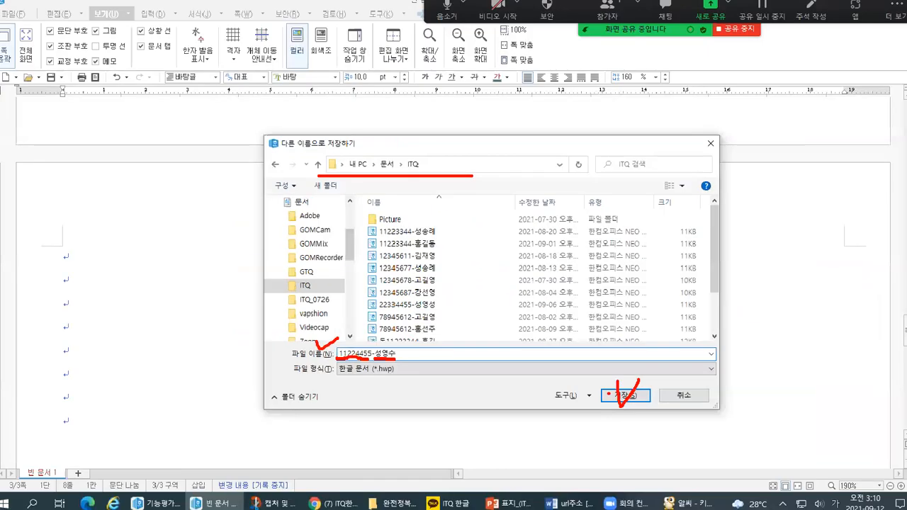
click(624, 395)
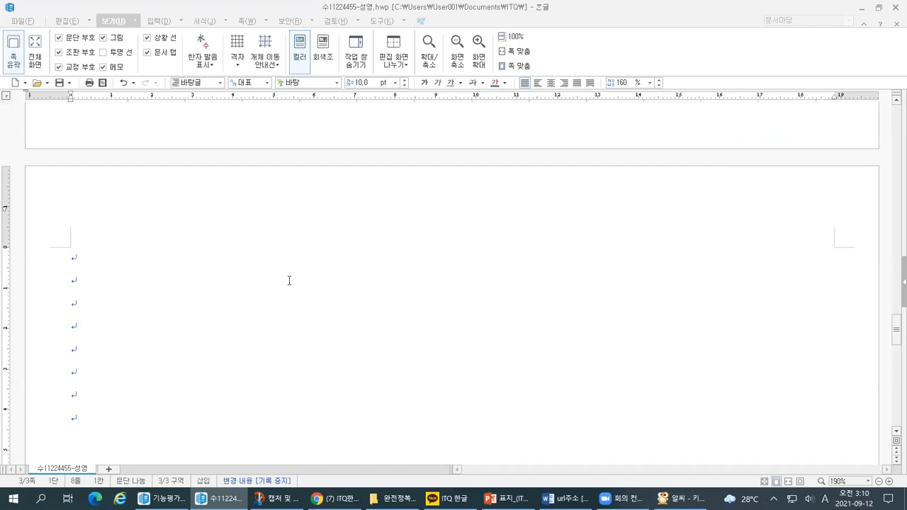
Switch to the exercise document 기능평가1_표 작성하기_완전정복_03 and read the <표 조건> requirements.
drag(897, 342, 897, 121)
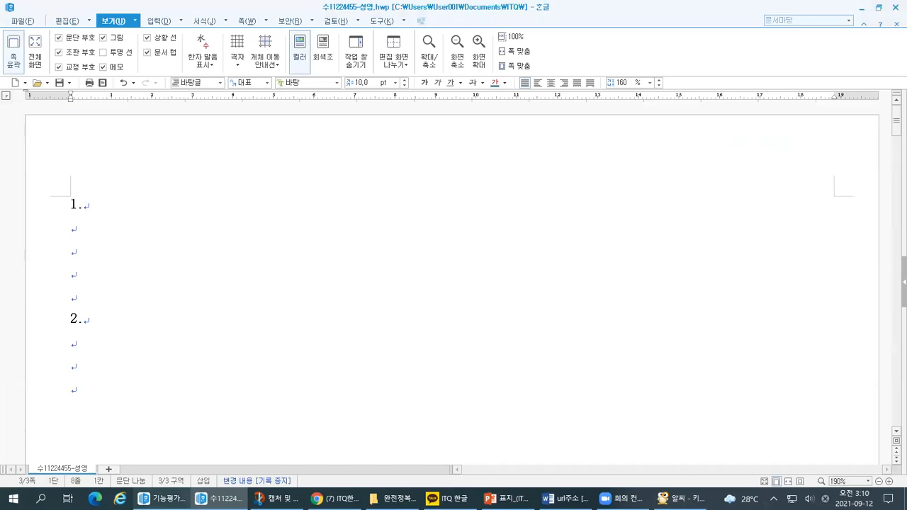
click(162, 498)
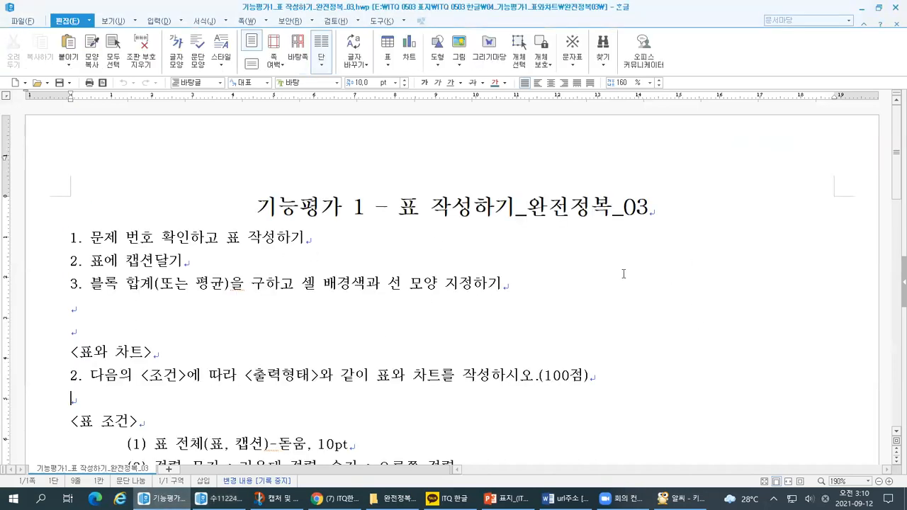
scroll(234, 347, down, 5)
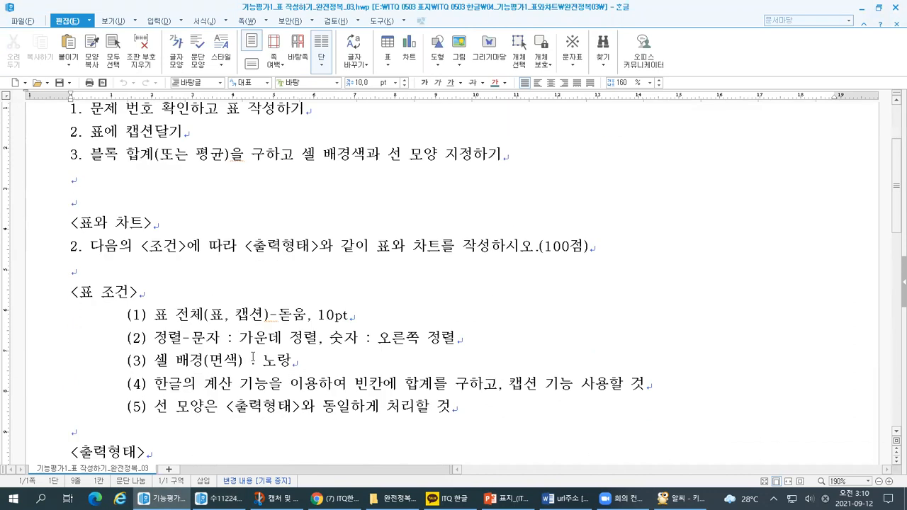
Examine the sample table under <출력형태> column by column to work out the number of rows and columns needed.
scroll(251, 344, down, 5)
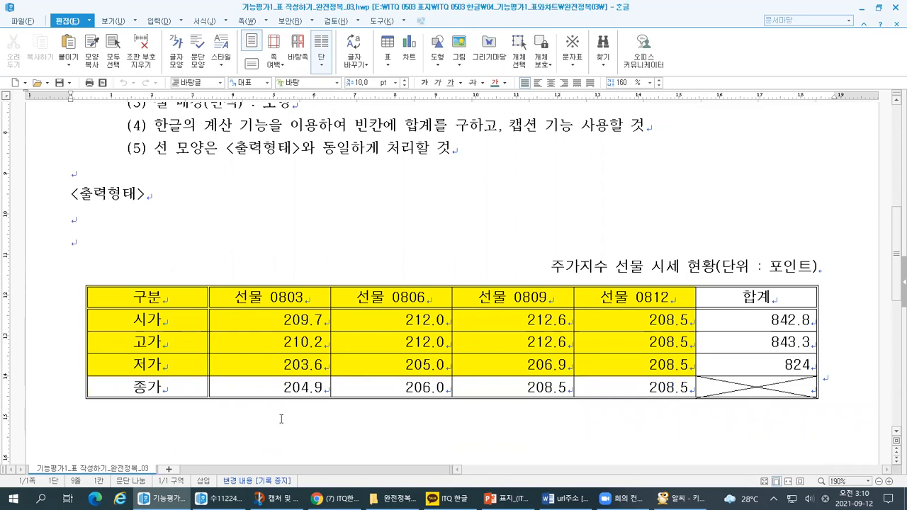
drag(187, 383, 245, 380)
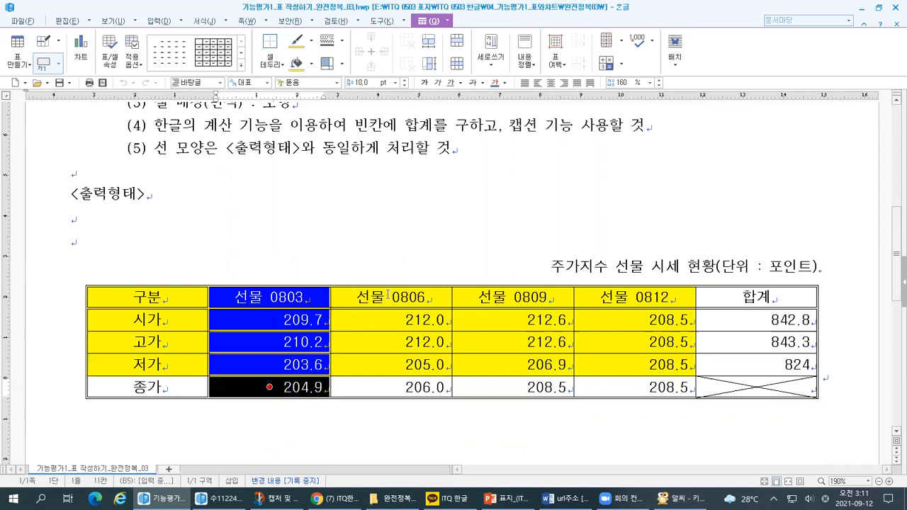
drag(387, 294, 390, 386)
drag(510, 297, 510, 387)
drag(634, 298, 634, 387)
drag(755, 298, 756, 387)
drag(108, 295, 163, 402)
key(Escape)
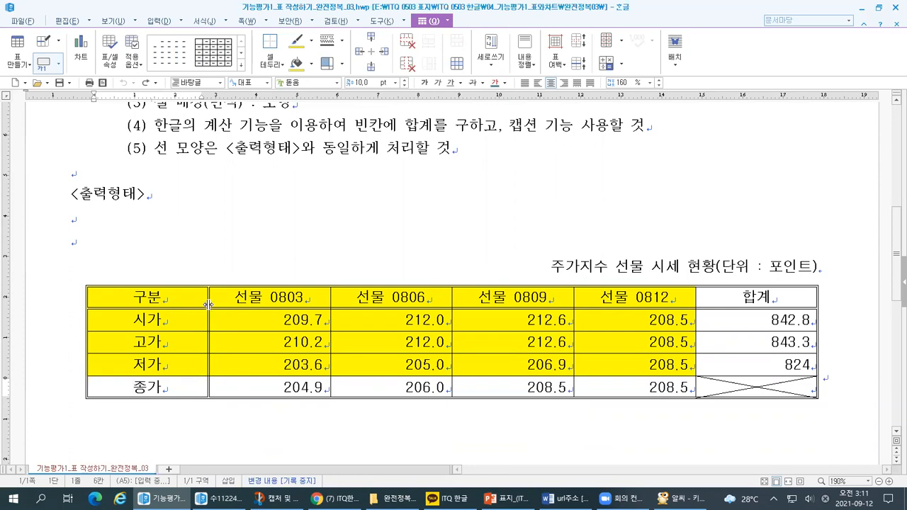
click(161, 21)
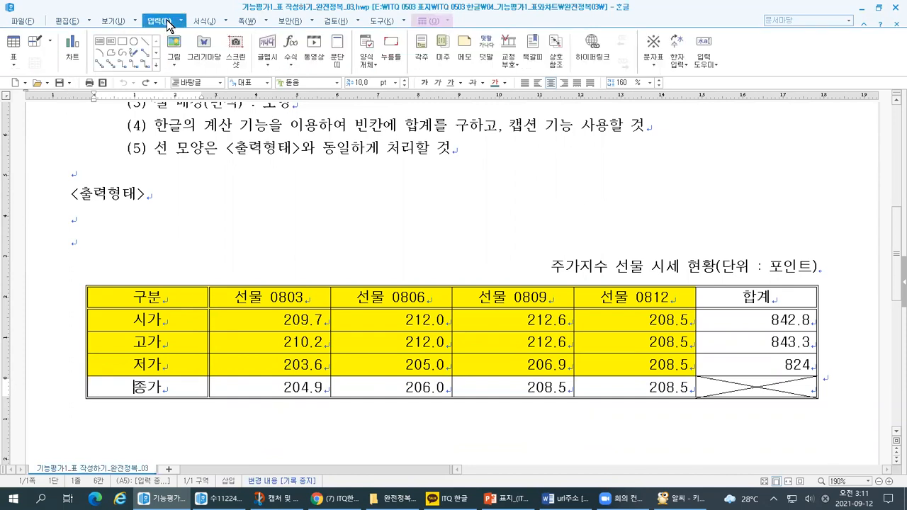
click(182, 21)
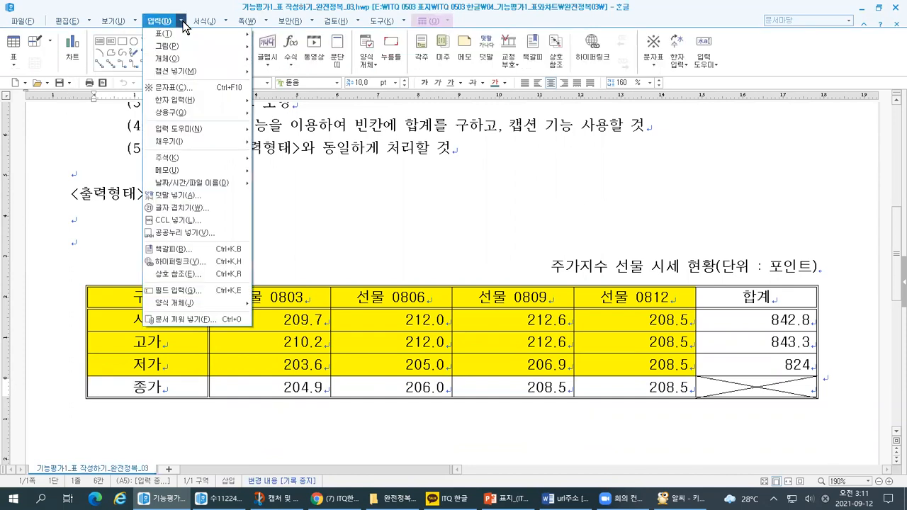
mouse_move(174, 36)
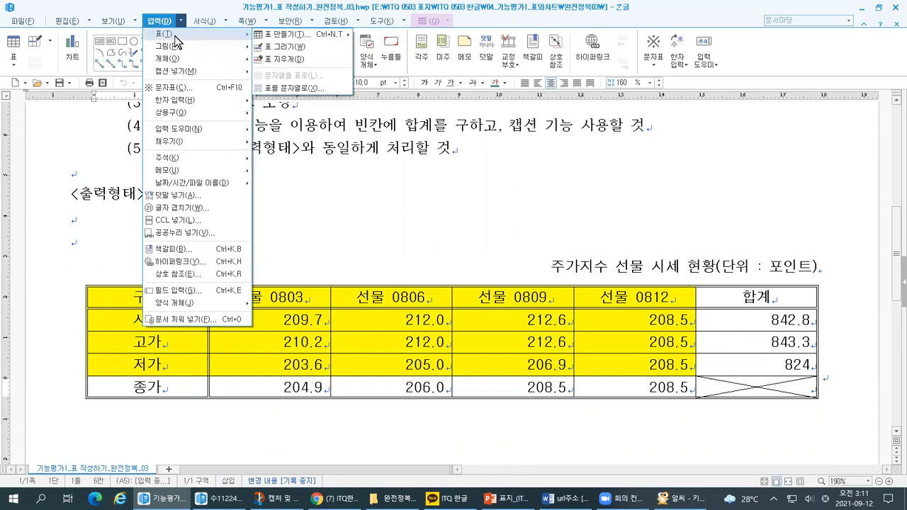
mouse_move(289, 36)
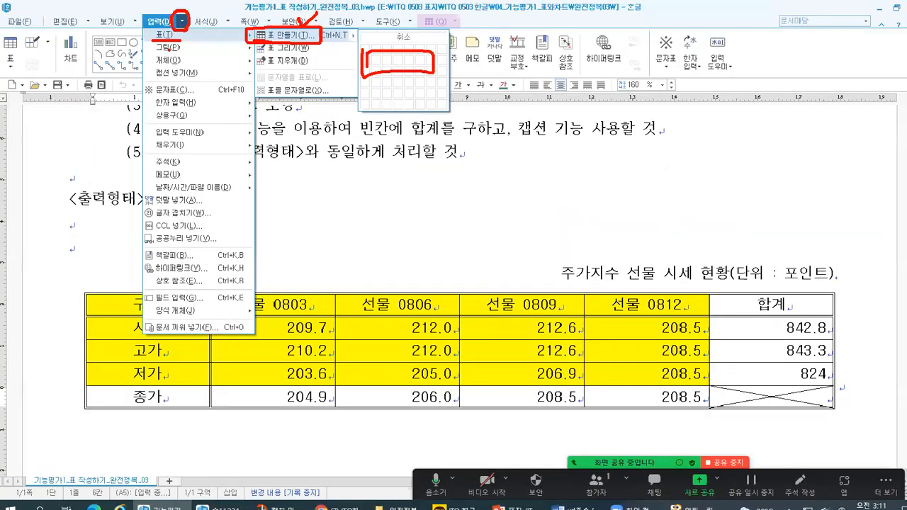
click(216, 43)
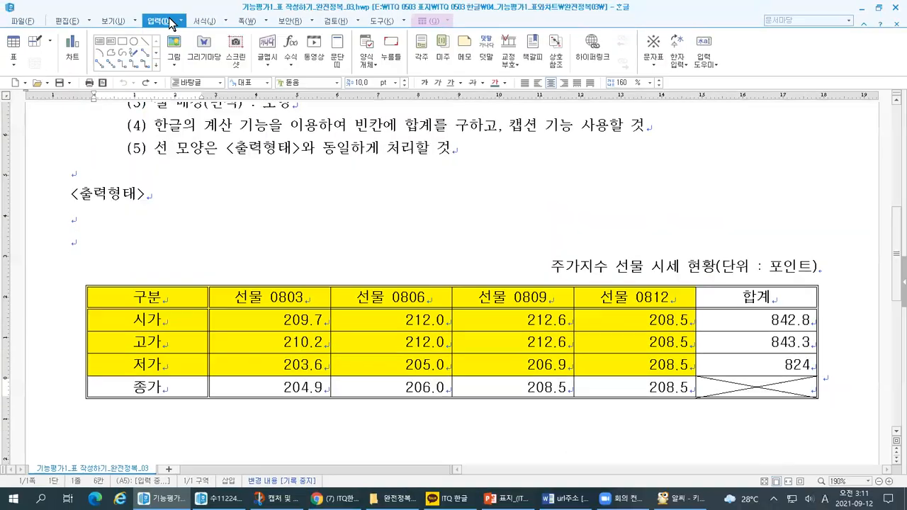
click(217, 44)
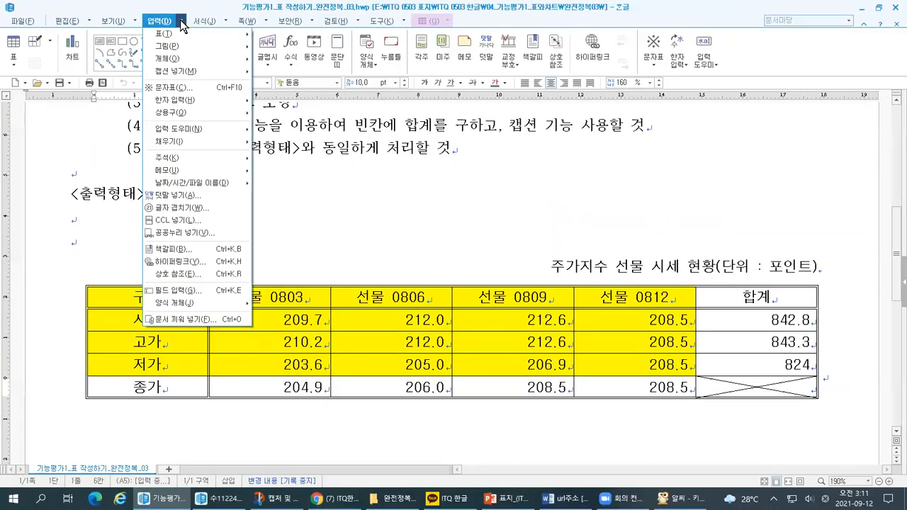
mouse_move(178, 34)
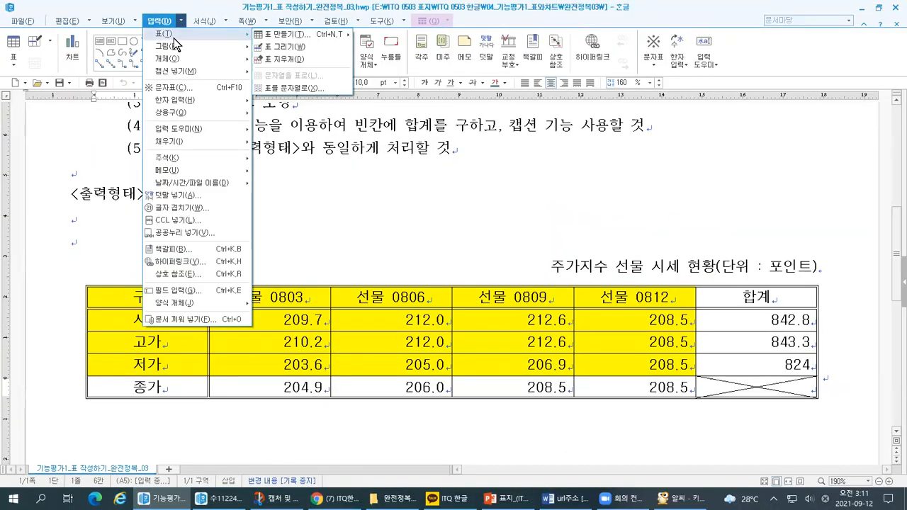
click(277, 35)
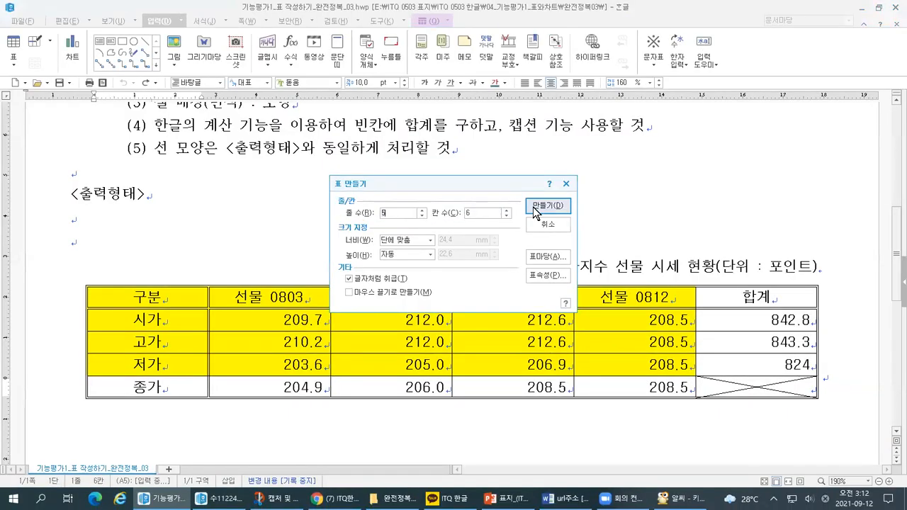
click(547, 206)
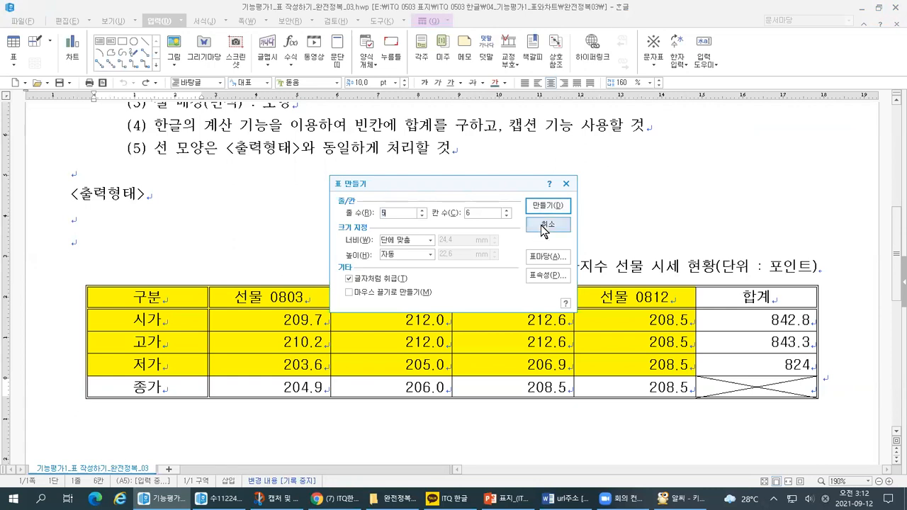
Switch to the answer document and place the insertion point on the line directly below number 2.
click(219, 498)
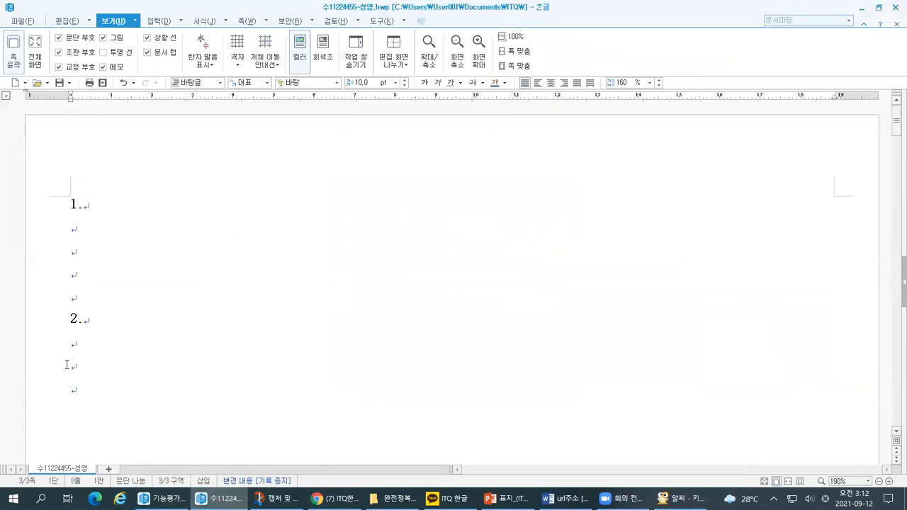
click(81, 347)
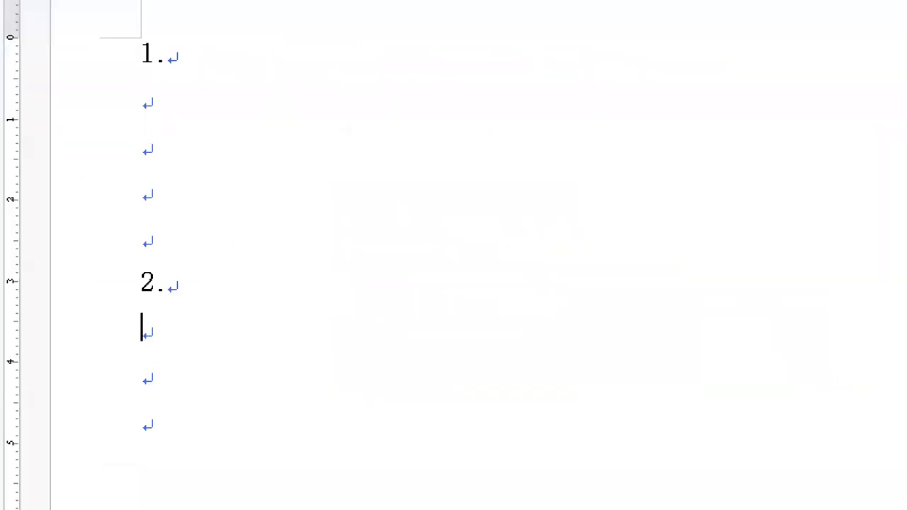
drag(181, 343, 139, 353)
mouse_move(120, 302)
mouse_down()
mouse_move(139, 250)
mouse_move(129, 304)
mouse_up()
mouse_move(81, 333)
mouse_down()
mouse_move(119, 330)
mouse_move(100, 349)
mouse_up()
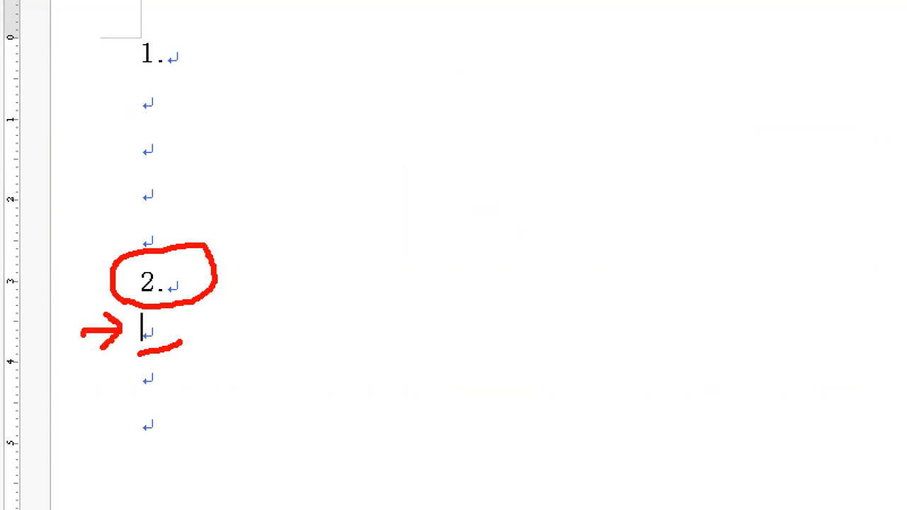
key(Escape)
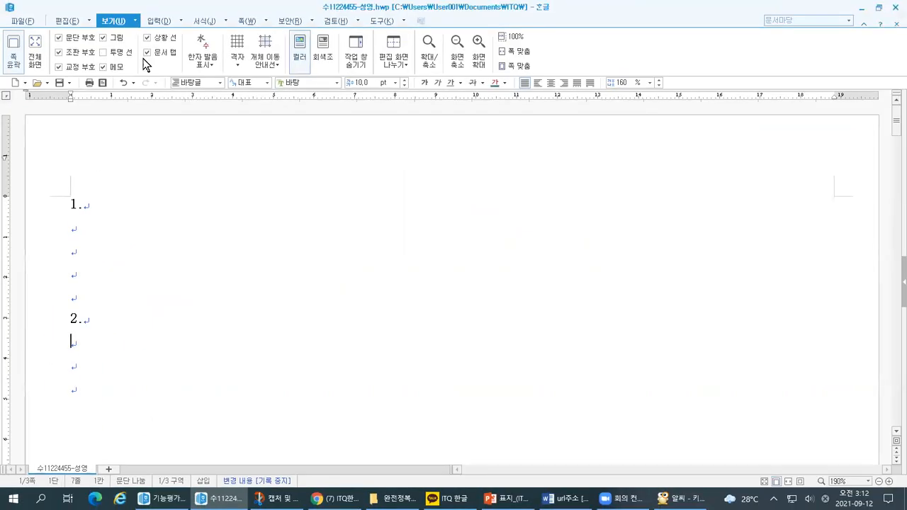
Insert a table with 5 rows and 6 columns, treated as a character, below number 2.
click(150, 23)
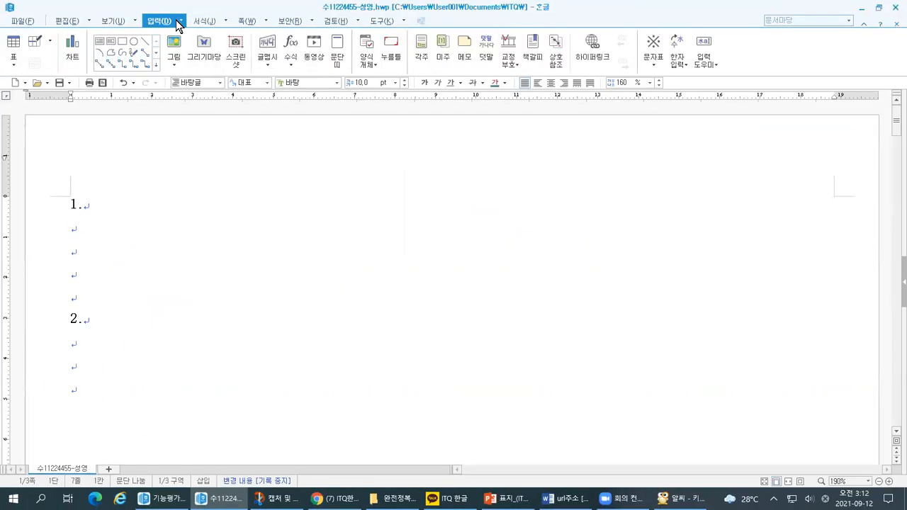
click(181, 22)
click(181, 36)
click(543, 206)
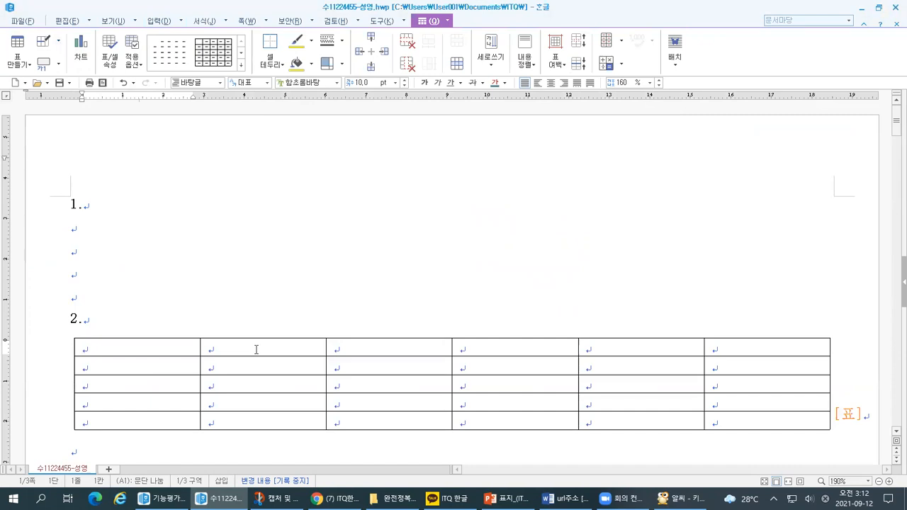
Check the 글자처럼 취급 option in the table creation settings without making another table.
click(180, 21)
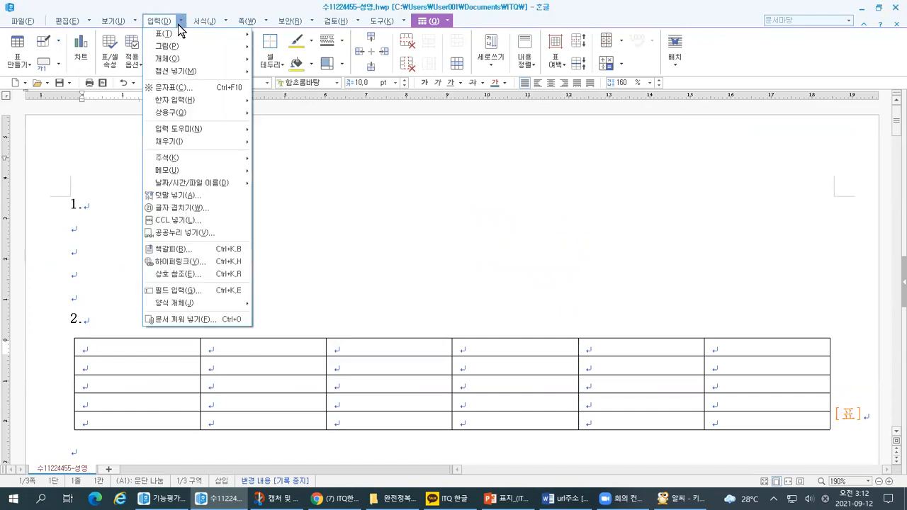
mouse_move(190, 41)
click(290, 34)
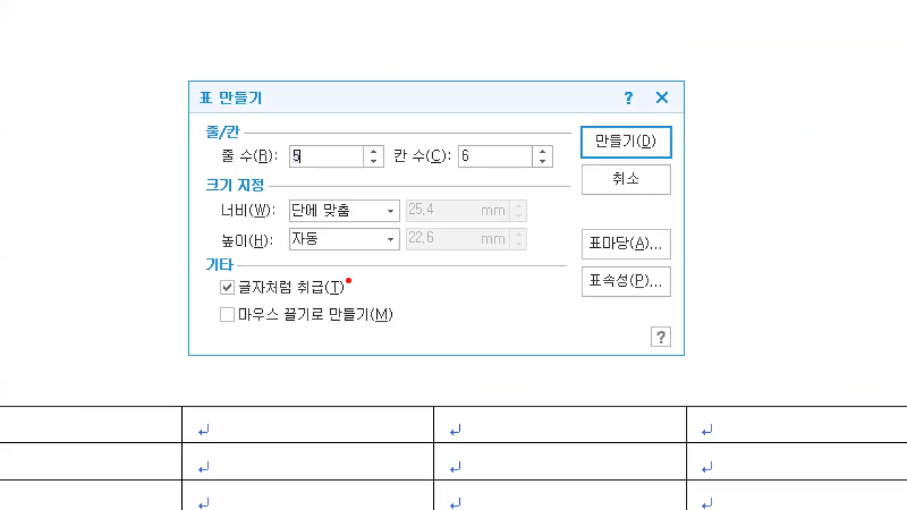
mouse_move(243, 299)
mouse_down()
mouse_move(215, 310)
mouse_move(227, 271)
mouse_move(244, 300)
mouse_move(219, 316)
mouse_up()
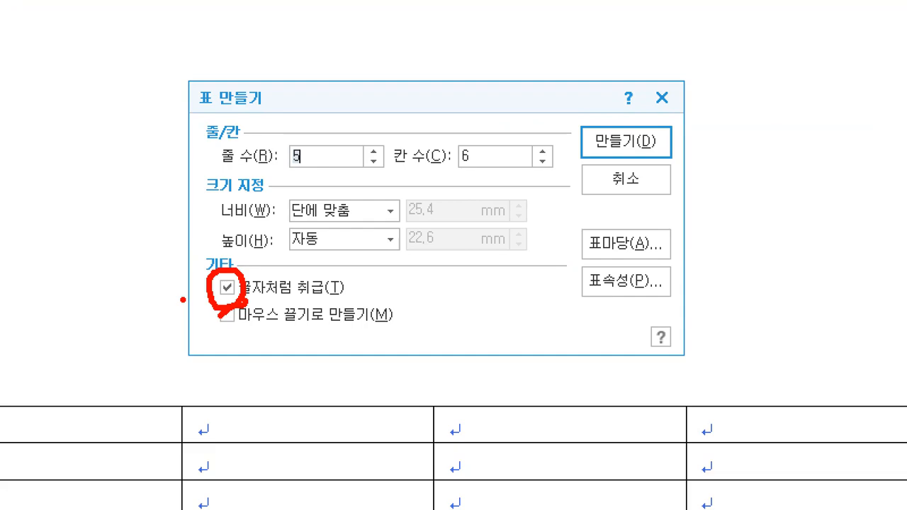
key(Escape)
key(Escape)
Examine the new table's extent and its starting position on the line directly below number 2.
drag(172, 351, 815, 428)
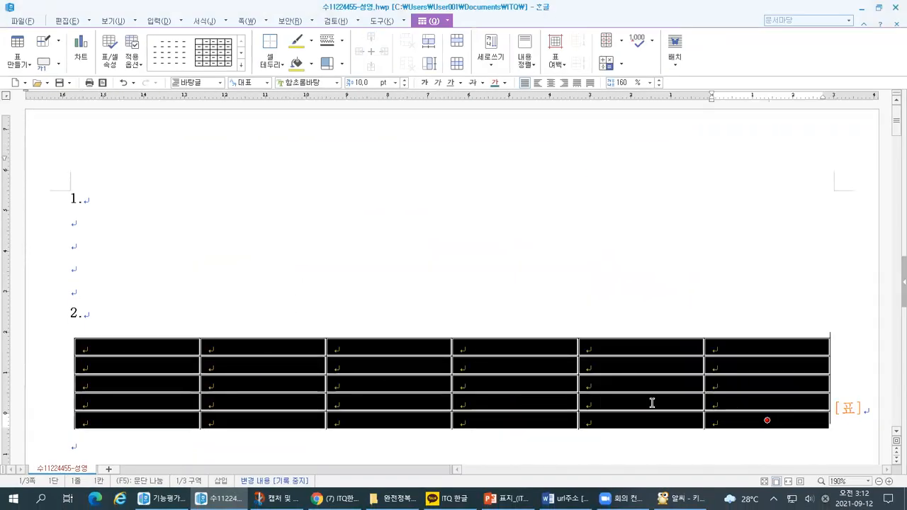
key(Escape)
scroll(585, 365, down, 2)
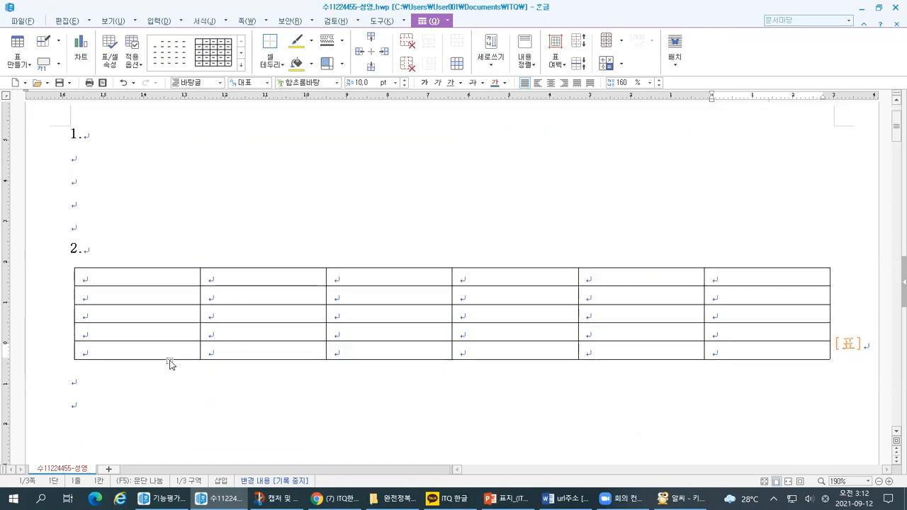
key(ctrl+1)
click(3, 308)
mouse_move(125, 208)
mouse_down()
mouse_move(141, 203)
mouse_move(136, 250)
mouse_up()
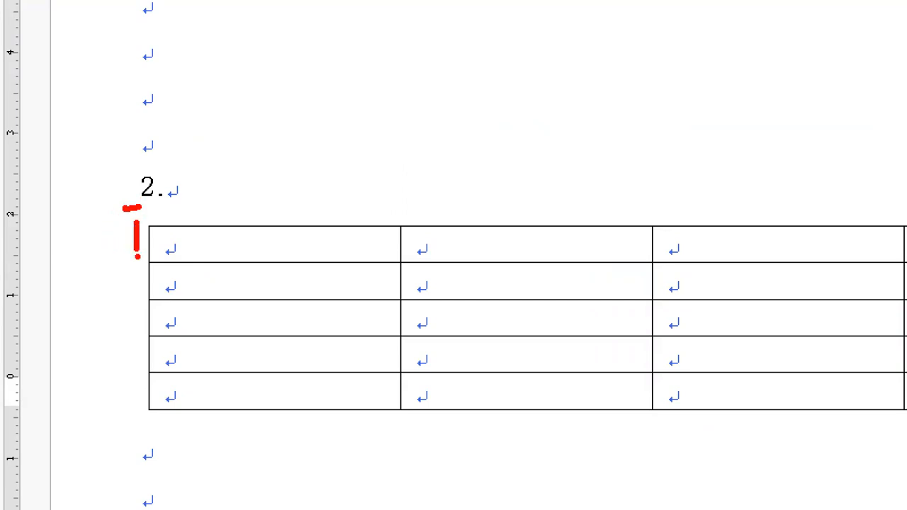
mouse_move(213, 204)
mouse_down()
mouse_move(216, 217)
mouse_move(232, 204)
mouse_up()
mouse_move(150, 257)
mouse_down()
mouse_move(108, 252)
mouse_move(137, 219)
mouse_move(147, 259)
mouse_up()
key(Escape)
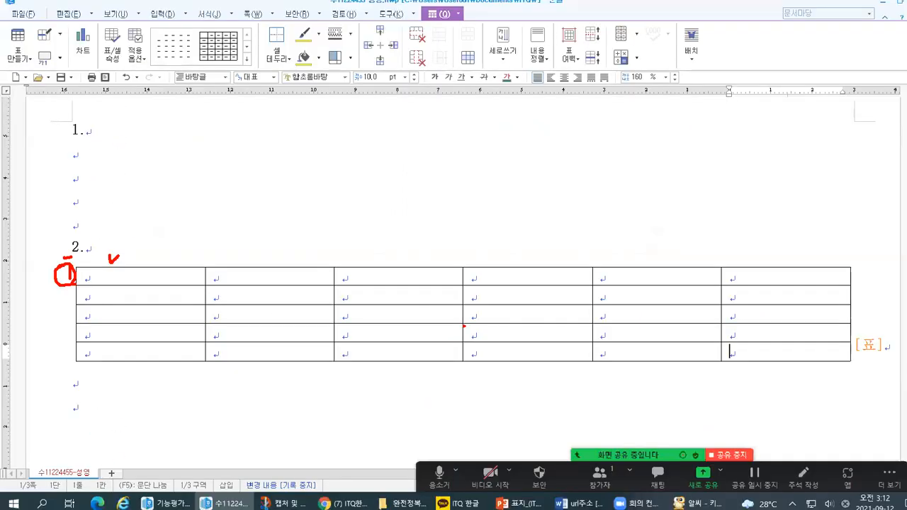
Examine the [표] mark and the paragraph mark that follow the table.
key(ctrl+1)
click(904, 364)
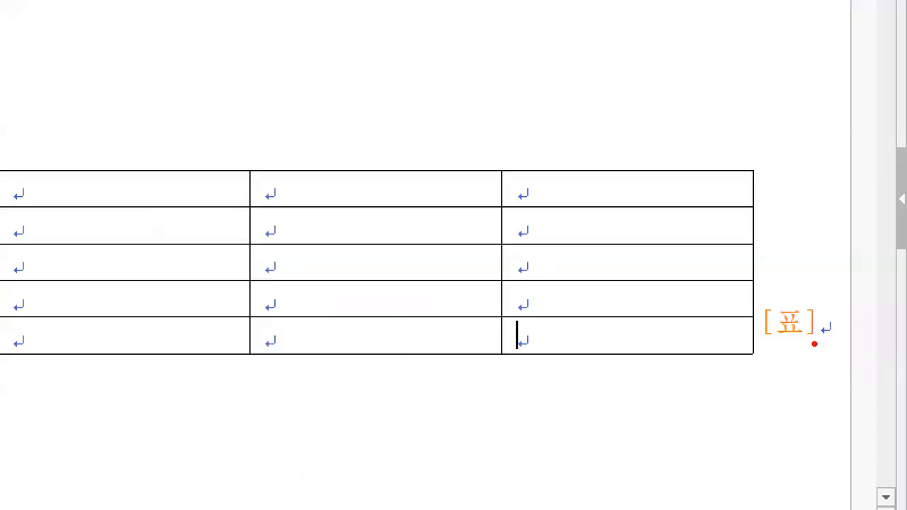
drag(813, 344, 834, 346)
drag(818, 303, 823, 342)
mouse_move(781, 296)
mouse_down()
mouse_move(737, 268)
mouse_move(749, 281)
mouse_up()
mouse_move(673, 144)
mouse_down()
mouse_move(466, 416)
mouse_move(445, 117)
mouse_move(585, 248)
mouse_up()
drag(826, 340, 771, 340)
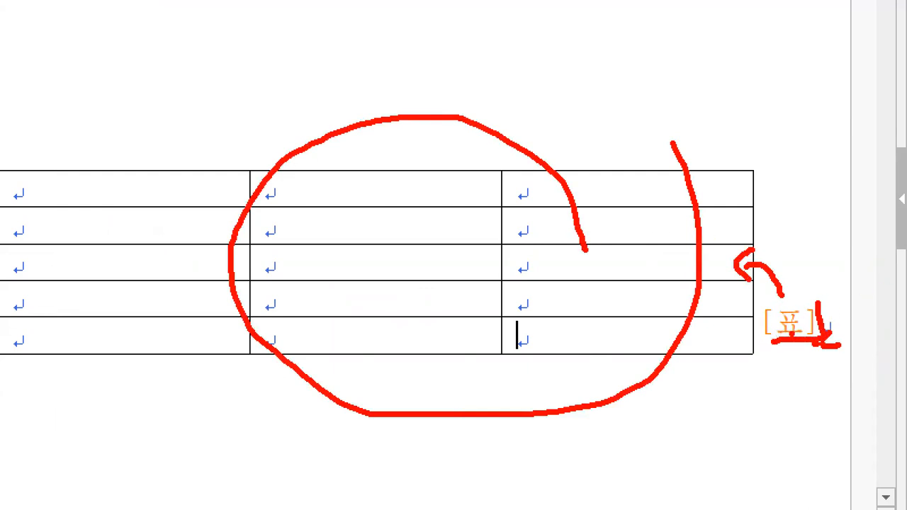
drag(797, 292, 813, 284)
key(Escape)
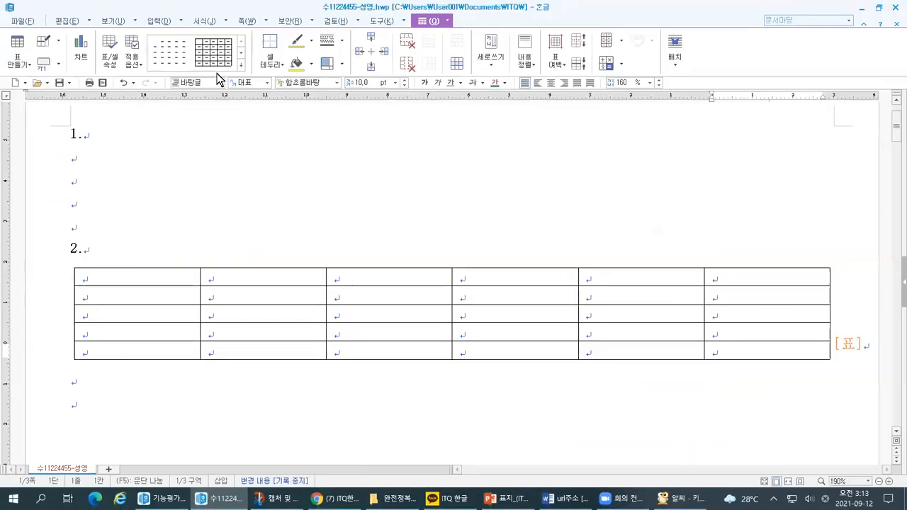
Turn off the display of 조판 부호 and check the end of the table.
click(122, 22)
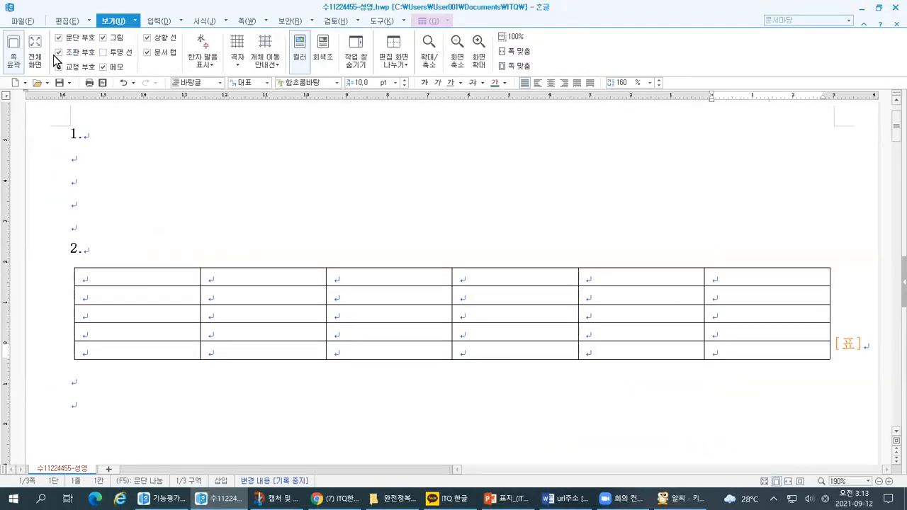
key(ctrl+1)
click(73, 124)
drag(106, 117, 130, 114)
click(59, 51)
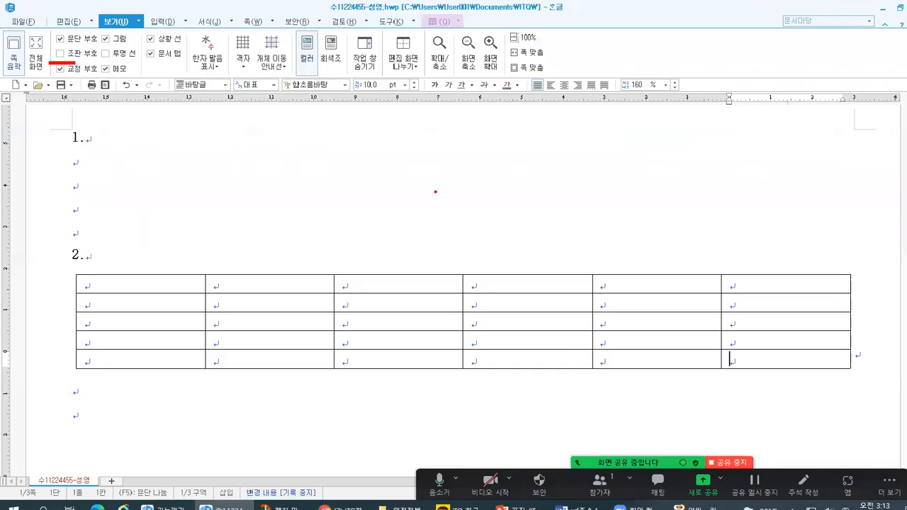
drag(855, 362, 867, 362)
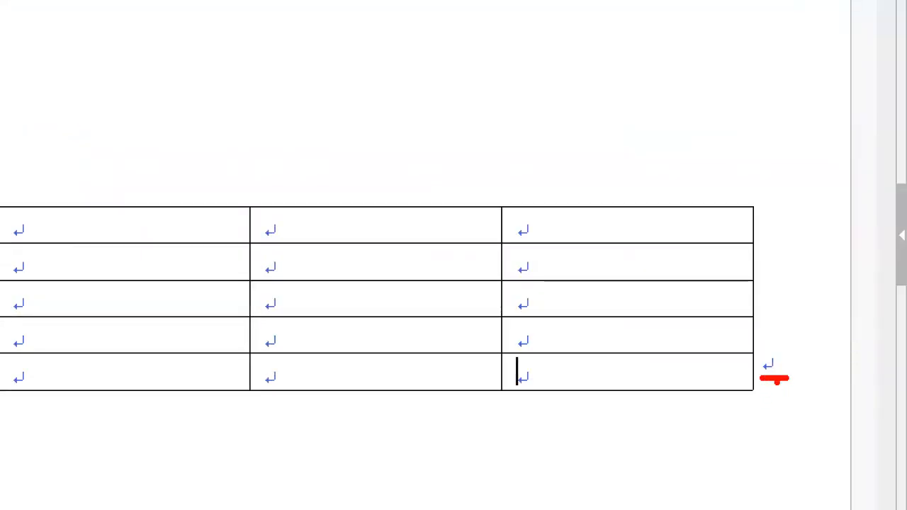
drag(761, 351, 761, 369)
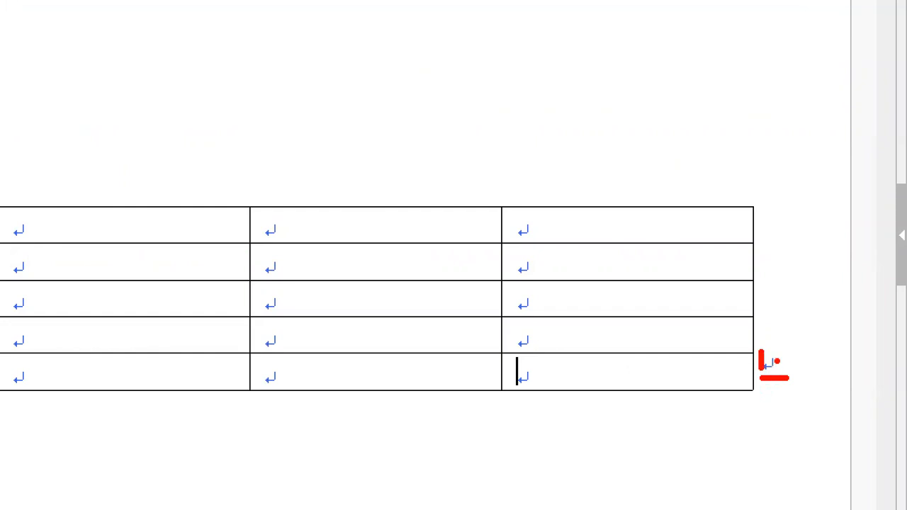
key(Escape)
Undo the table insertion, add a blank line, and set the insertion point on the line below number 2.
key(ctrl+z)
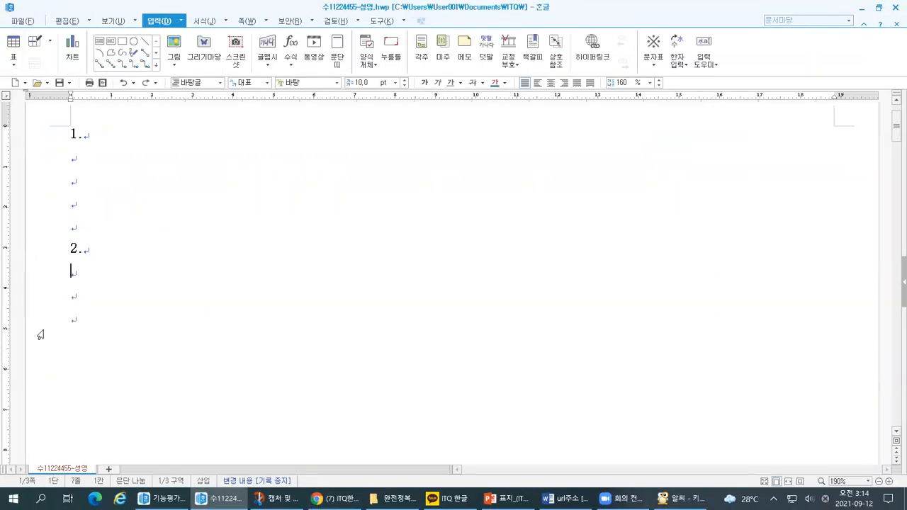
key(Return)
click(64, 270)
key(ctrl+1)
click(85, 274)
mouse_move(69, 280)
mouse_down()
mouse_move(84, 279)
mouse_move(72, 259)
mouse_move(64, 277)
mouse_up()
key(Return)
click(99, 278)
Insert the table again with 5 rows and 6 columns on the line below number 2.
click(181, 20)
mouse_move(175, 35)
click(283, 34)
key(Return)
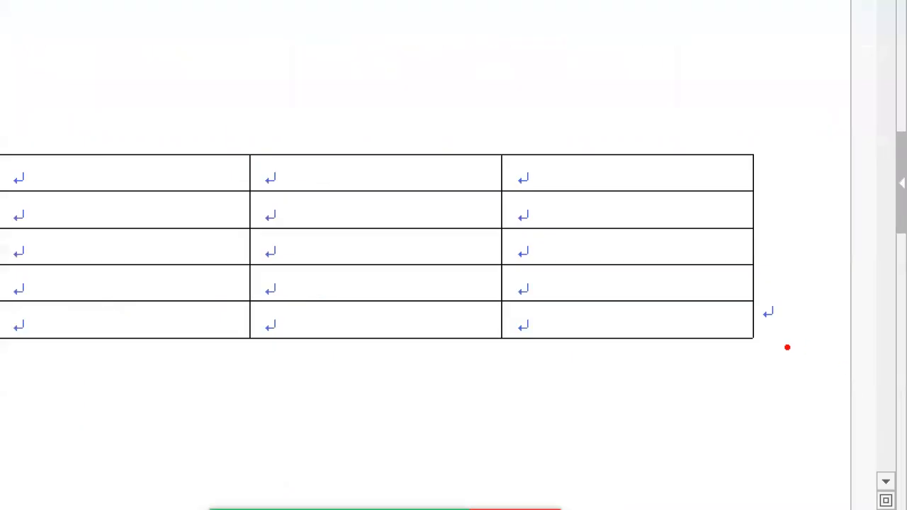
drag(765, 330, 778, 331)
drag(703, 144, 769, 105)
mouse_move(700, 122)
mouse_down()
mouse_move(690, 145)
mouse_move(734, 145)
mouse_up()
click(768, 326)
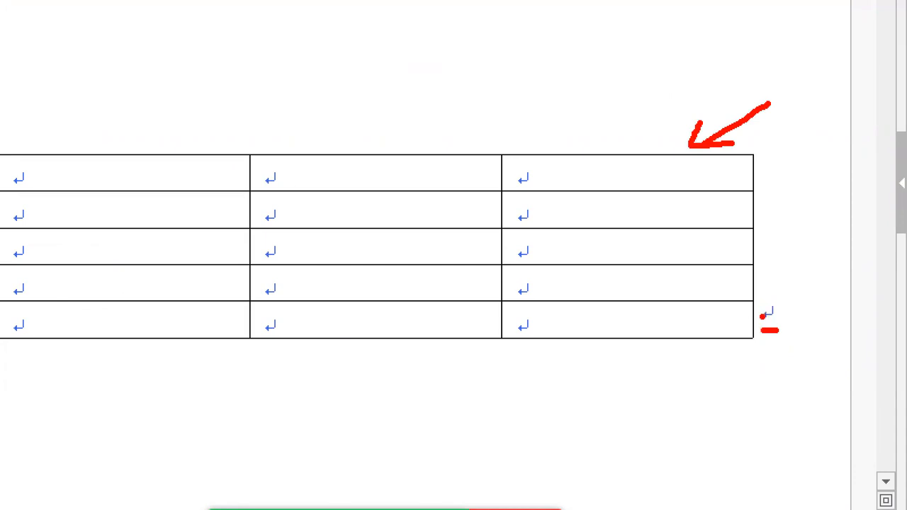
key(Escape)
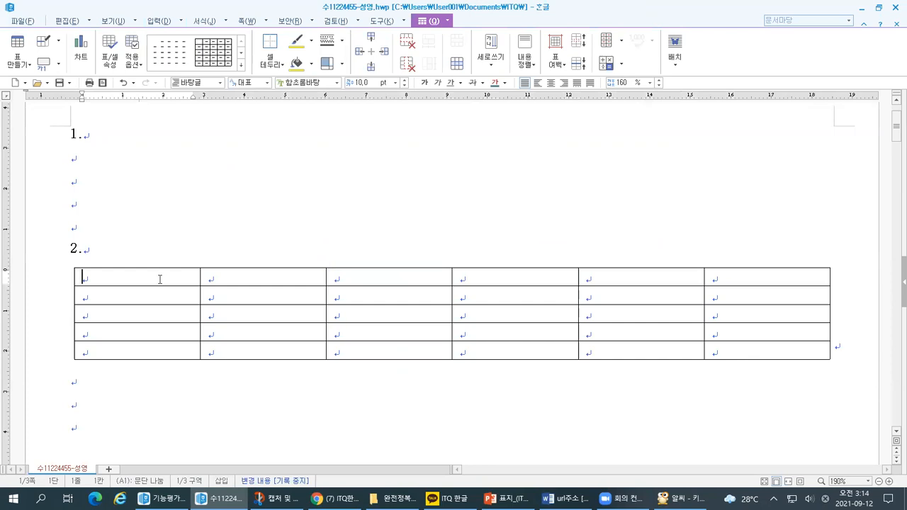
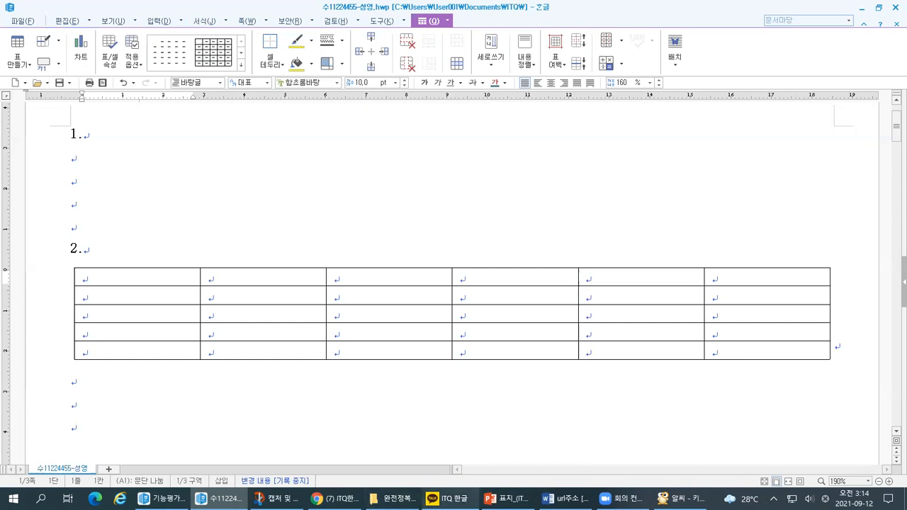
Switch to the ITQ 한글 KakaoTalk chat and examine the attached file 기능평가1_표 작성하기_완전정복_03.pdf.
click(447, 498)
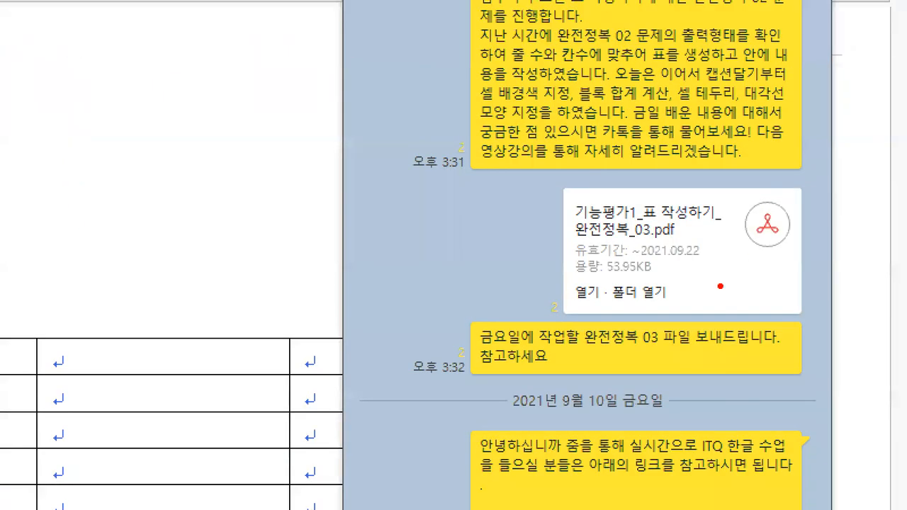
drag(686, 165, 703, 334)
drag(634, 245, 682, 241)
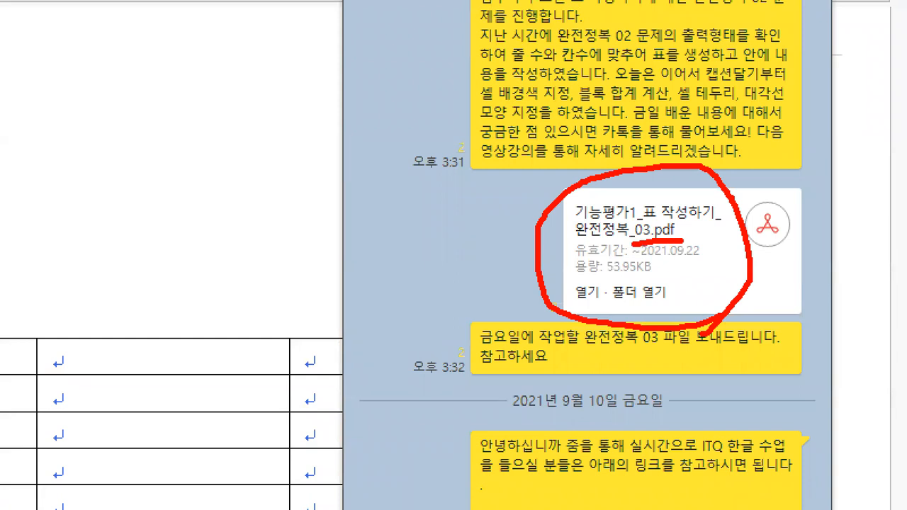
drag(246, 278, 203, 316)
mouse_move(206, 291)
mouse_down()
mouse_move(201, 316)
mouse_move(245, 309)
mouse_up()
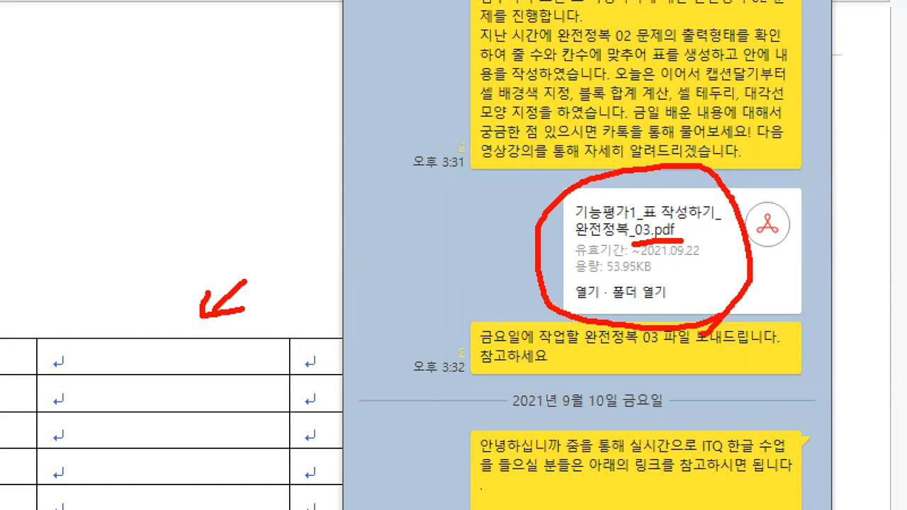
mouse_move(432, 217)
mouse_down()
mouse_move(516, 211)
mouse_move(483, 250)
mouse_up()
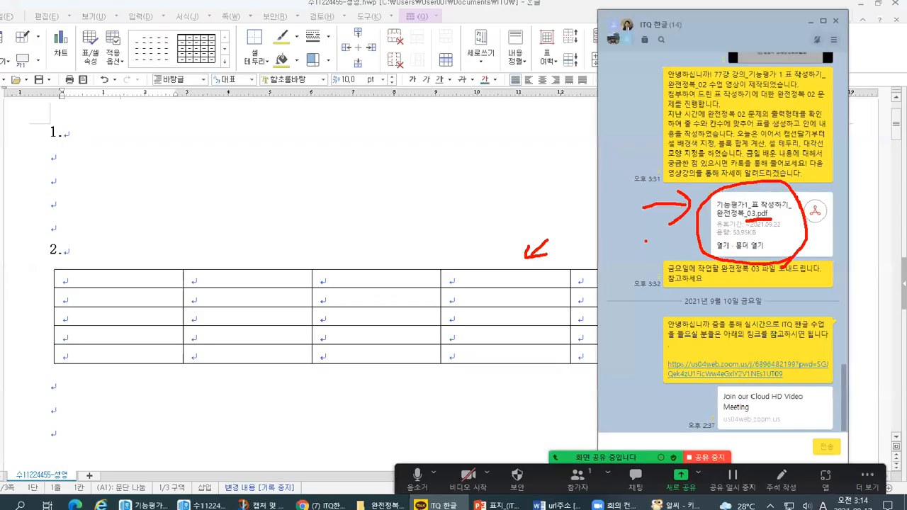
In the answer document's table, enter 구분 and 선물 0803 in the first two header cells.
click(163, 283)
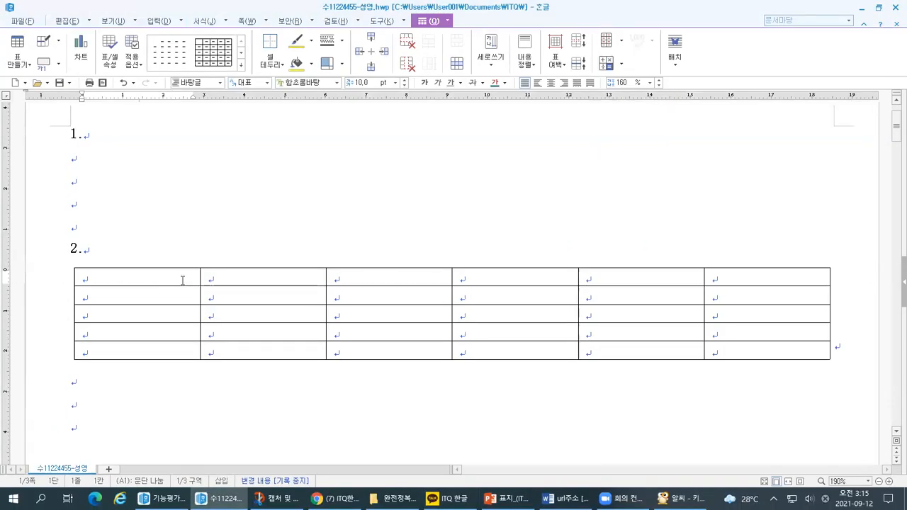
text(구분)
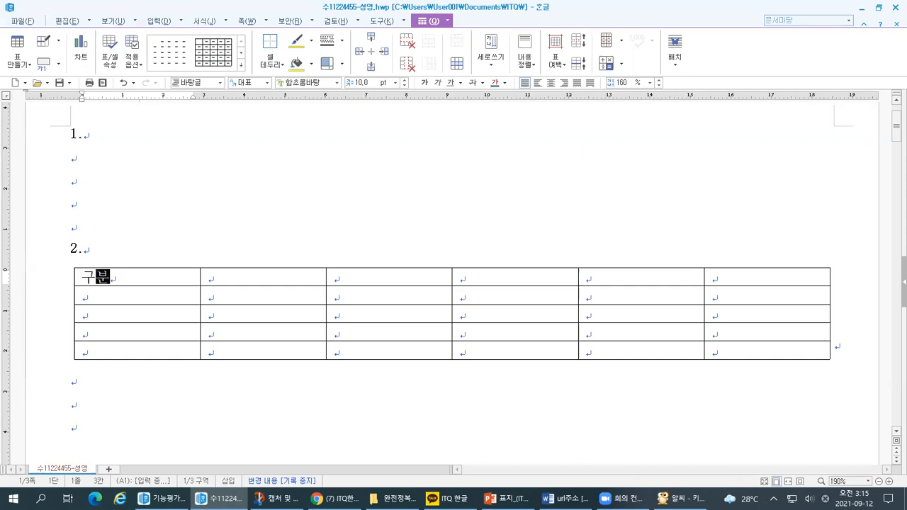
key(Tab)
text(선물 08)
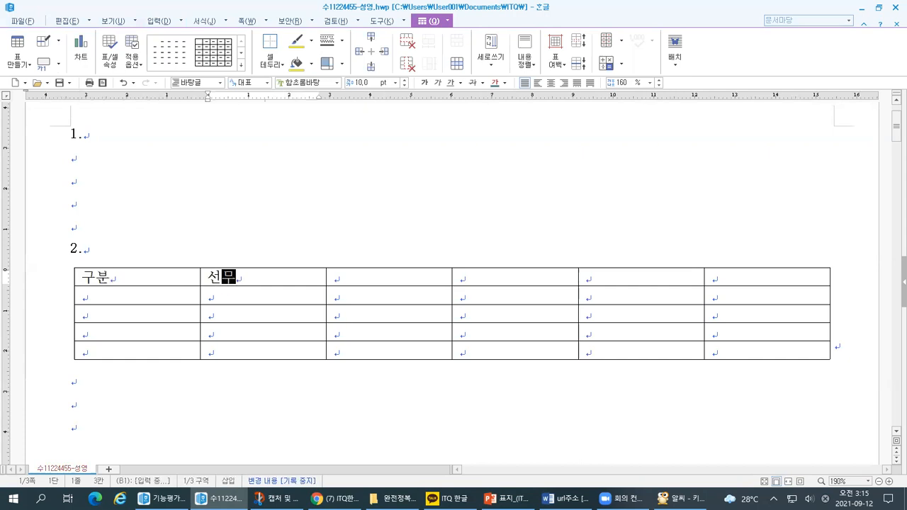
text(0)
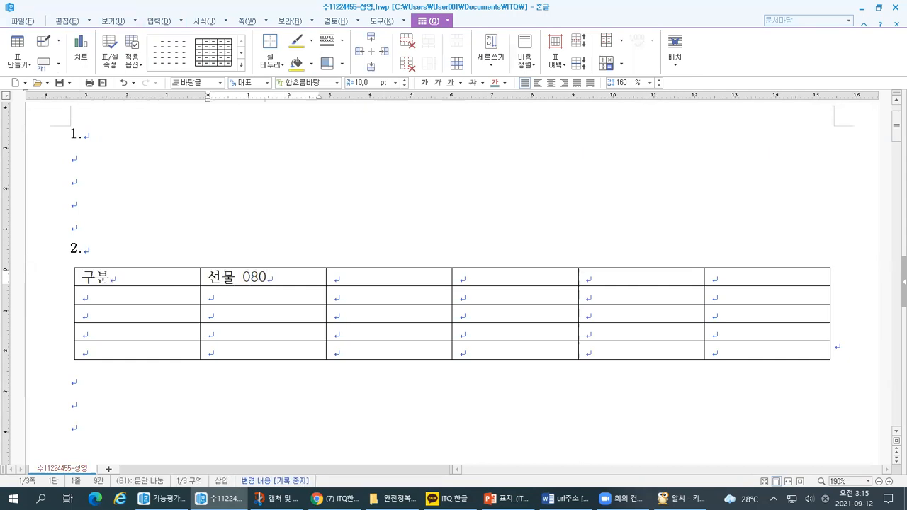
text(3)
key(Tab)
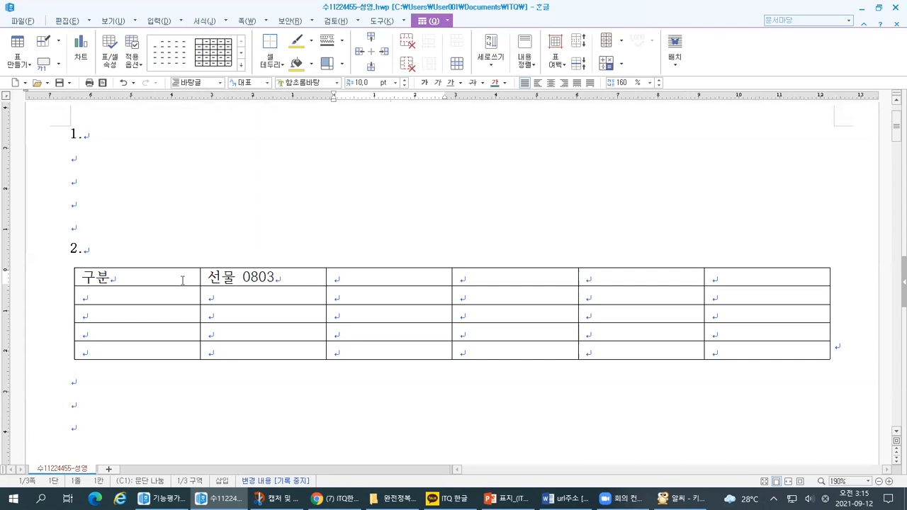
Enter 선물 0806 and 선물 0809 in the third and fourth header cells.
text(선물)
key(Tab)
text(0)
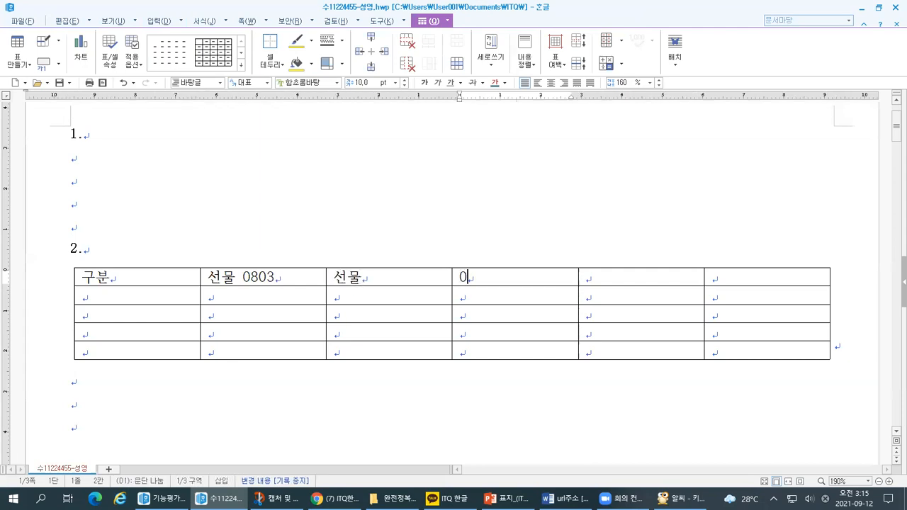
key(BackSpace)
click(425, 271)
text(0806)
key(Tab)
text(선물)
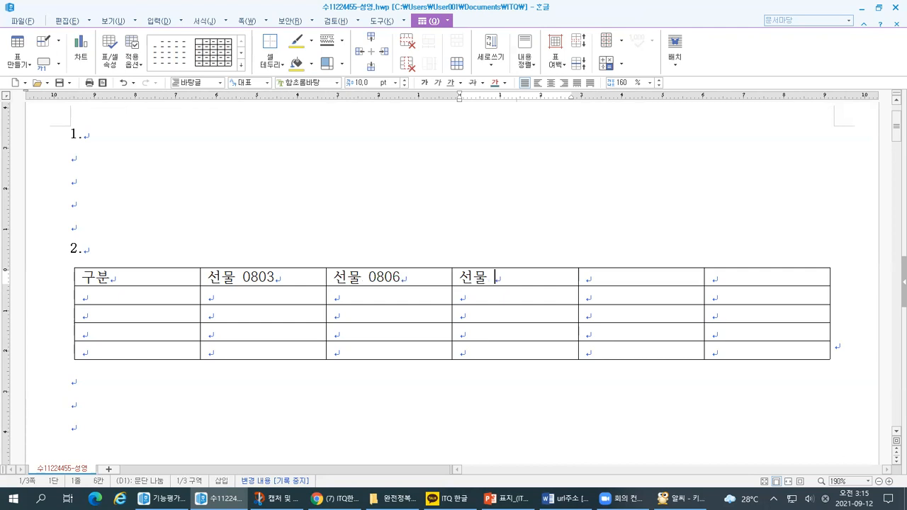
text( 0809)
Enter 선물 0812 and 합계 in the last two header cells.
key(Tab)
key(Tab)
key(shift+Tab)
text(선물 081)
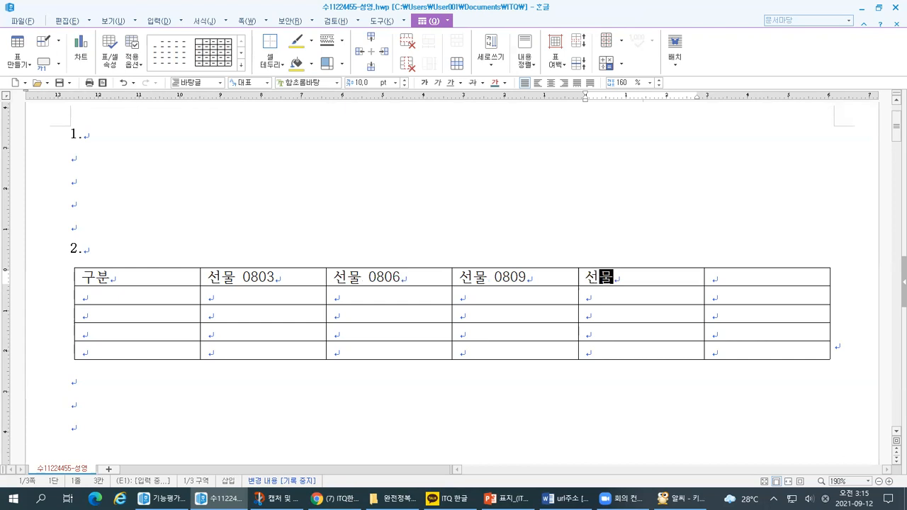
text(2)
key(Left)
key(Left)
key(Left)
key(Left)
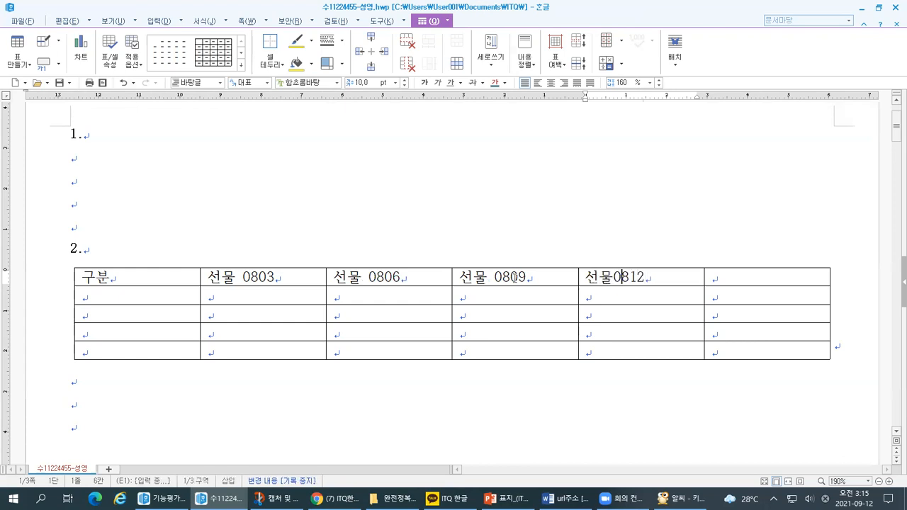
key(Tab)
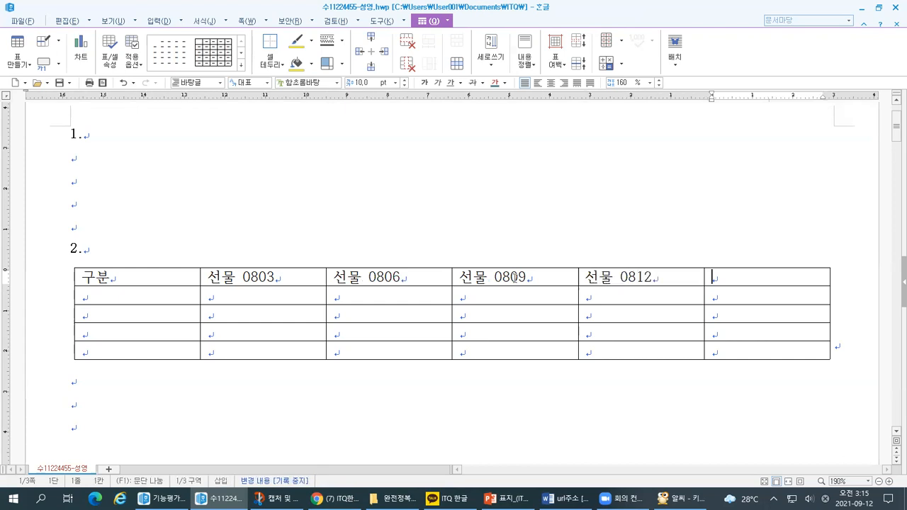
text(합계)
Enter 시가, 고가, 저가 and 종가 down the first column below 구분, and go to the 시가 cell under 선물 0803.
click(163, 300)
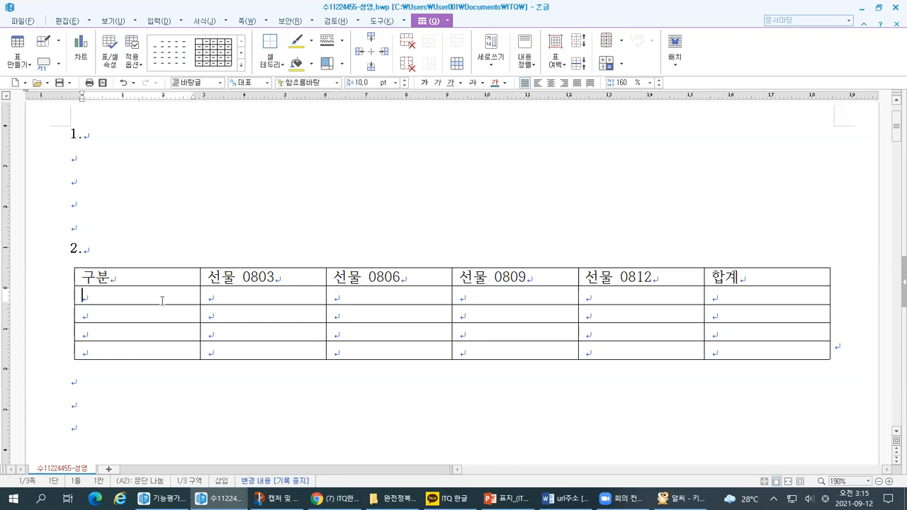
text(시가)
key(Down)
text(ㄱ)
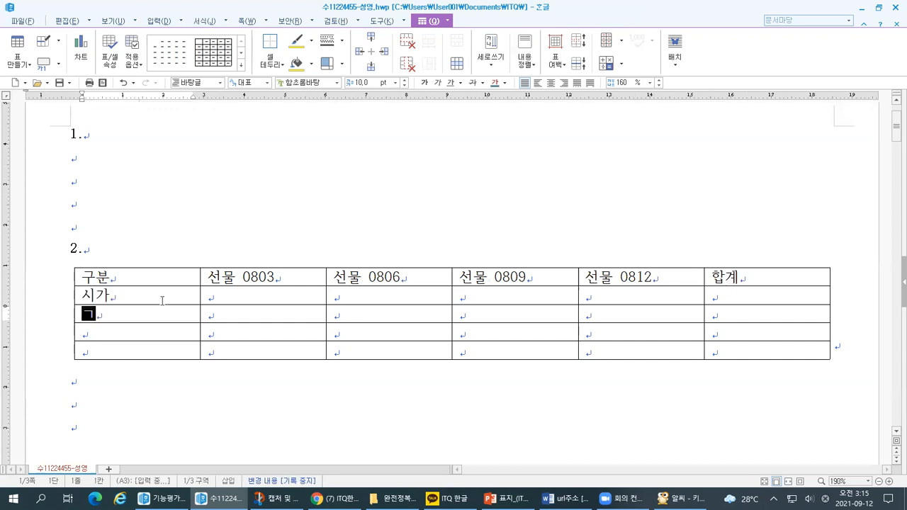
text(고가)
key(Down)
text(저가)
key(Down)
text(ㅈㅗㅇ가)
click(240, 298)
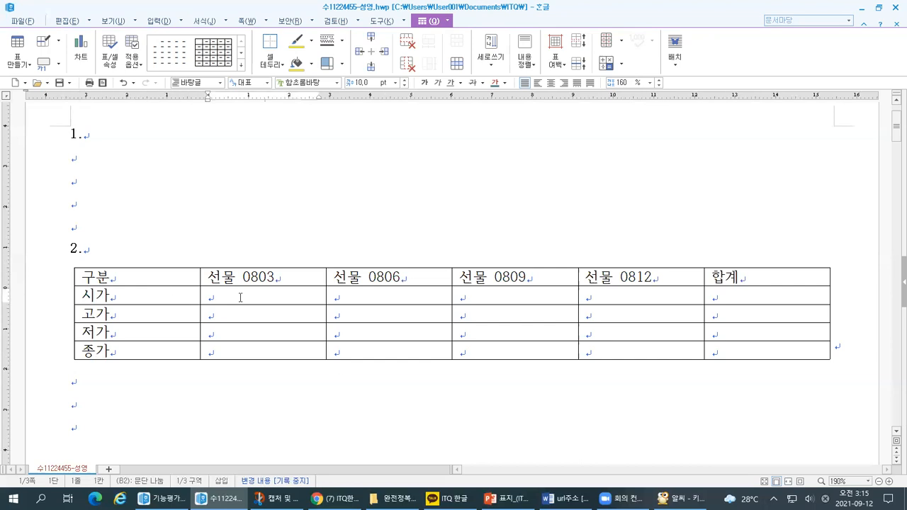
Switch to the exercise document and examine the decimal points of the values in the <출력형태> table.
click(163, 499)
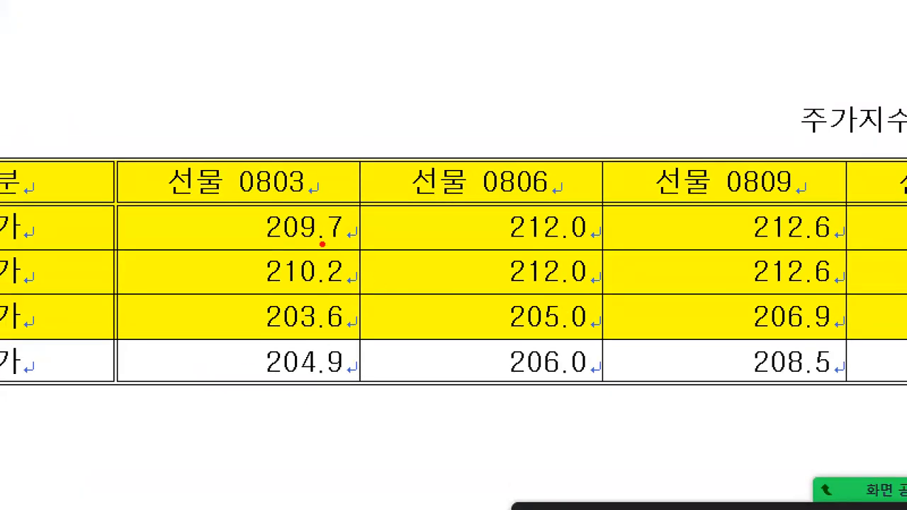
click(321, 244)
click(322, 375)
click(566, 243)
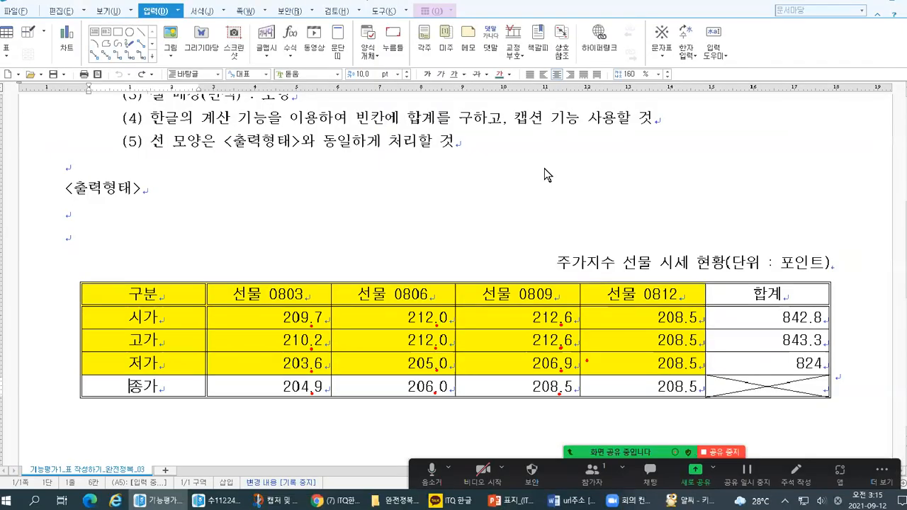
click(438, 21)
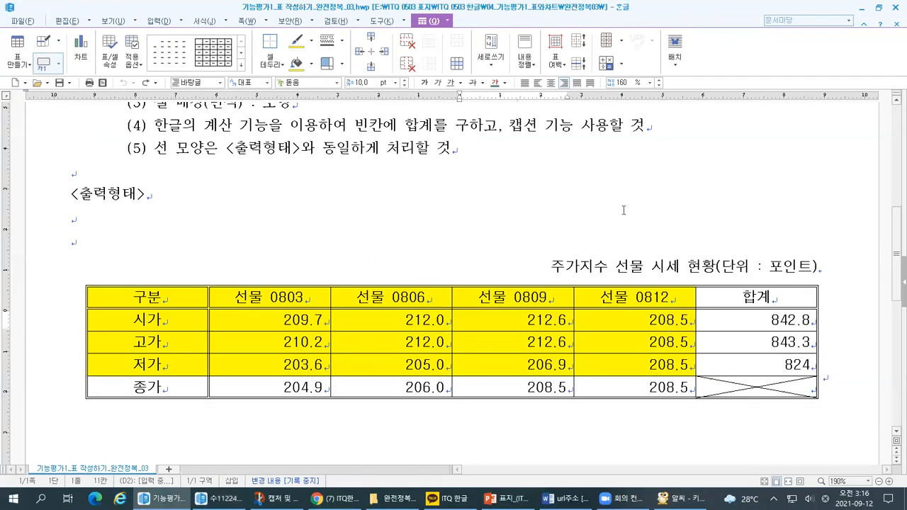
Check the answer table's empty cells, and examine the thousands-separator table tool in the exercise document.
click(223, 498)
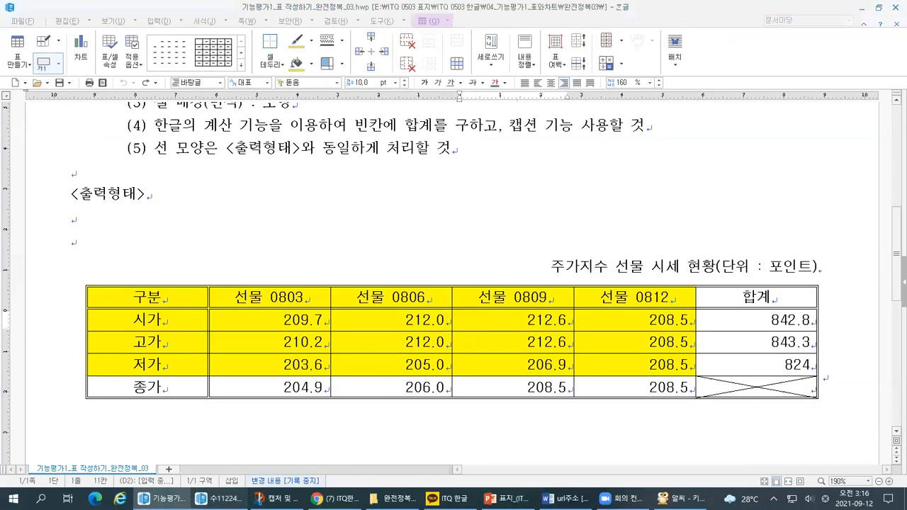
click(679, 298)
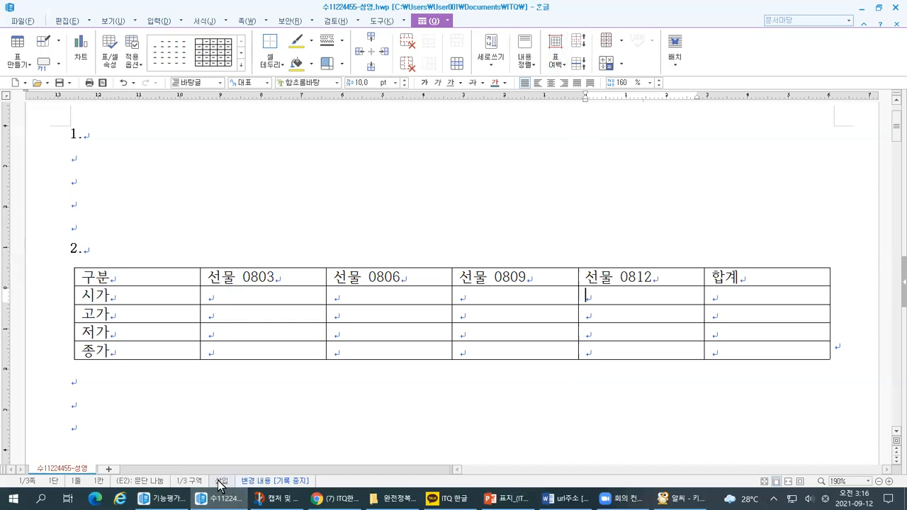
click(161, 498)
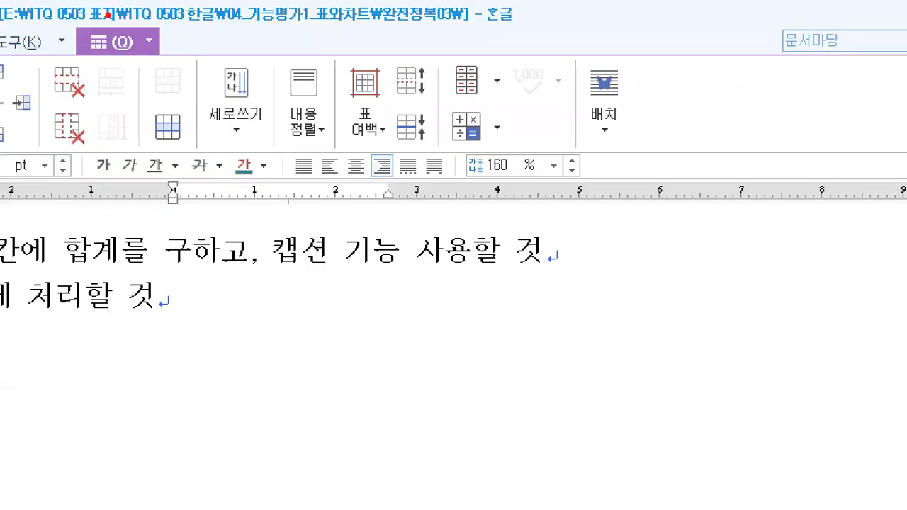
mouse_move(107, 14)
mouse_down()
mouse_move(133, 20)
mouse_move(143, 10)
mouse_up()
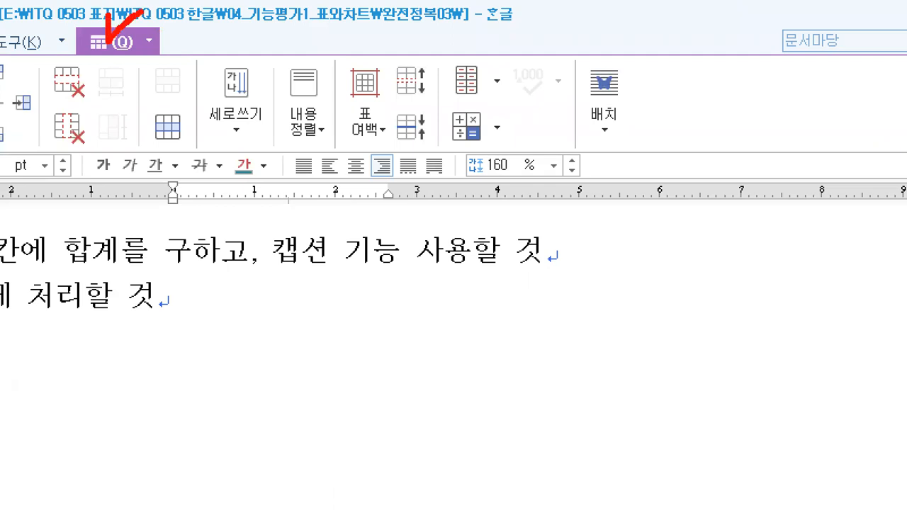
mouse_move(552, 111)
mouse_down()
mouse_move(499, 111)
mouse_move(536, 26)
mouse_move(567, 91)
mouse_move(546, 111)
mouse_up()
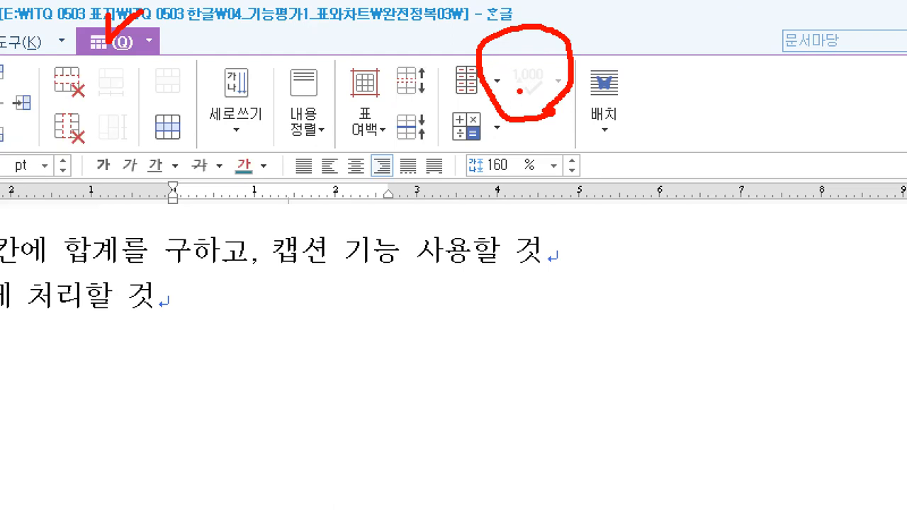
drag(512, 51, 527, 42)
mouse_move(685, 96)
mouse_down()
mouse_move(640, 99)
mouse_move(759, 101)
mouse_up()
mouse_move(684, 115)
mouse_down()
mouse_move(685, 151)
mouse_move(664, 131)
mouse_move(705, 137)
mouse_up()
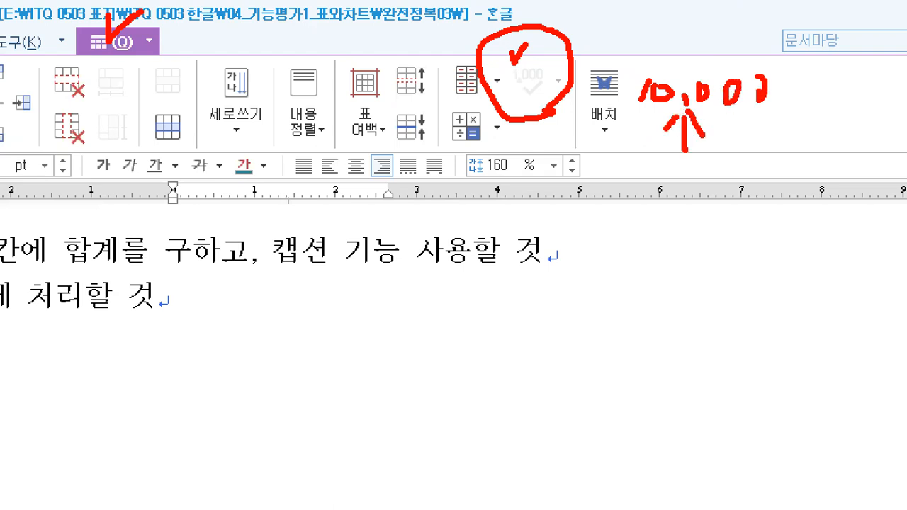
key(Escape)
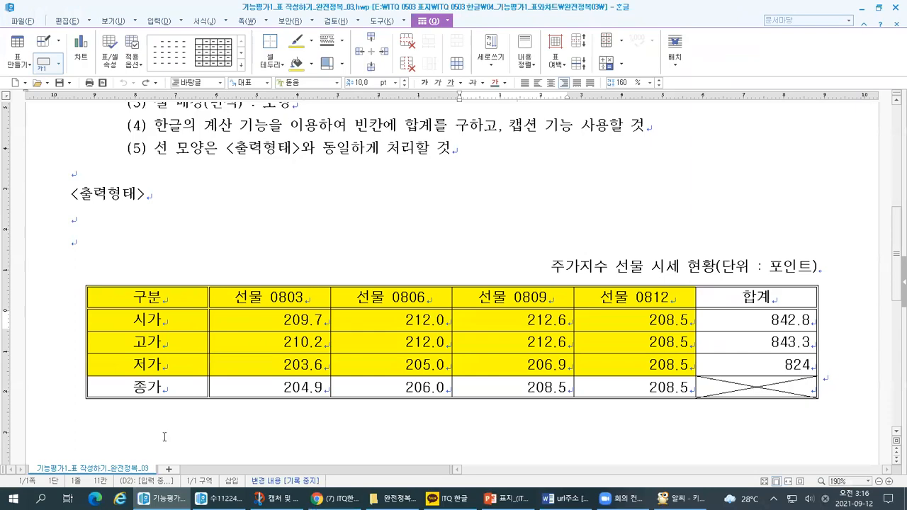
Examine the decimal points in the 선물 0803 values of the 시가 and 고가 rows.
key(ctrl+1)
click(352, 310)
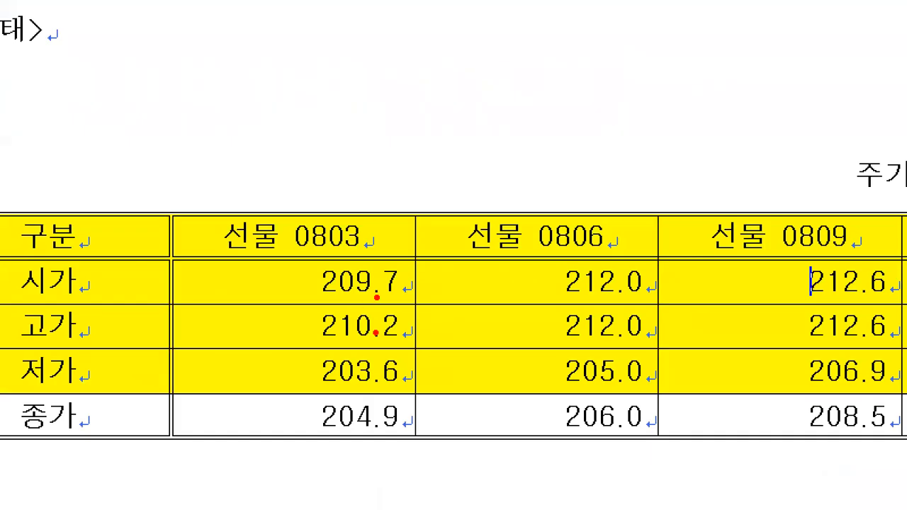
click(375, 341)
key(Escape)
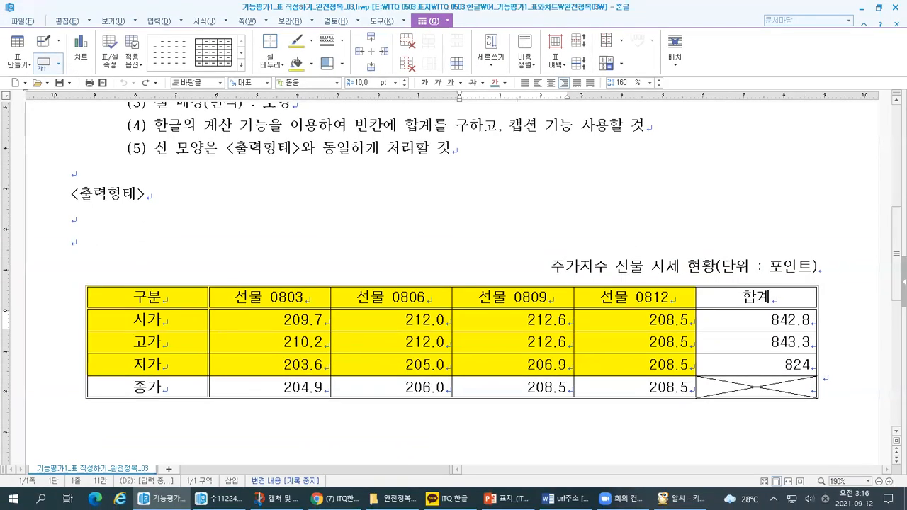
Switch to the keyboard image in 알씨 and examine the period keys on the main keyboard and the numeric keypad.
click(680, 499)
key(ctrl+1)
click(427, 342)
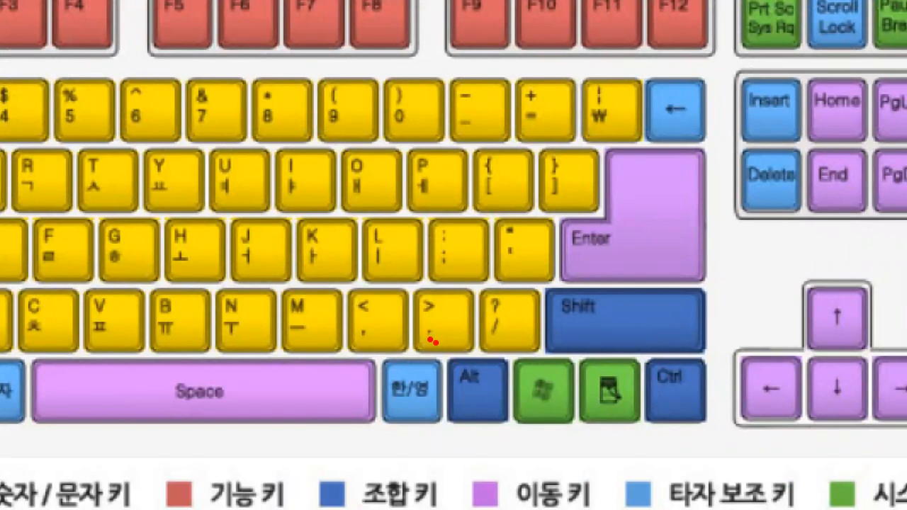
mouse_move(462, 352)
mouse_down()
mouse_move(401, 305)
mouse_move(489, 303)
mouse_move(458, 351)
mouse_up()
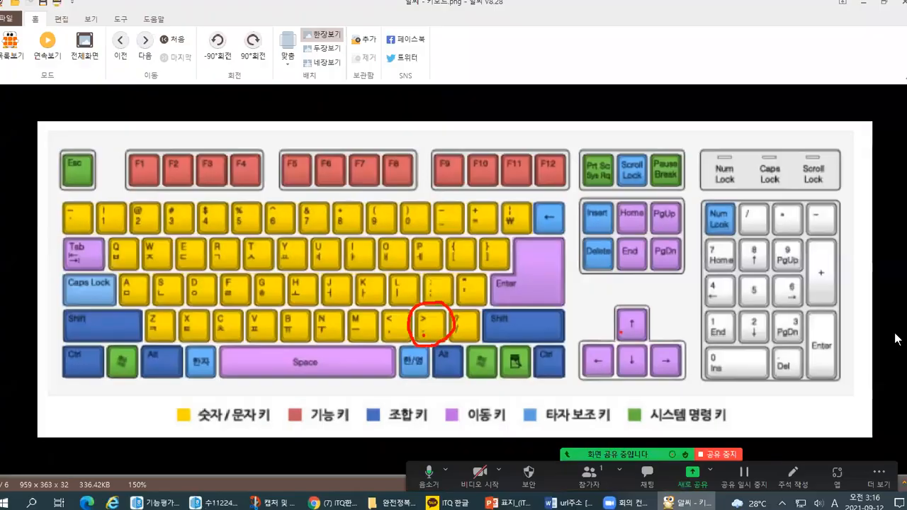
key(ctrl+1)
click(633, 418)
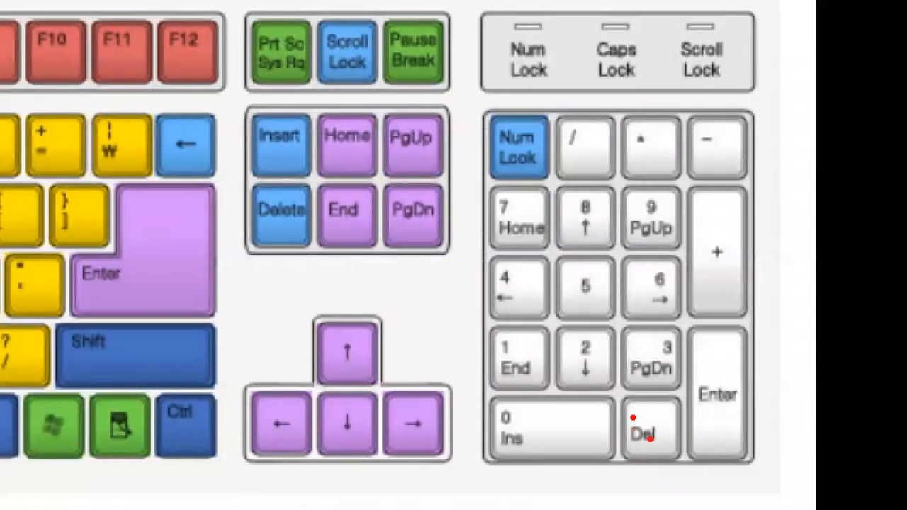
mouse_move(662, 462)
mouse_down()
mouse_move(608, 444)
mouse_move(663, 387)
mouse_move(641, 461)
mouse_up()
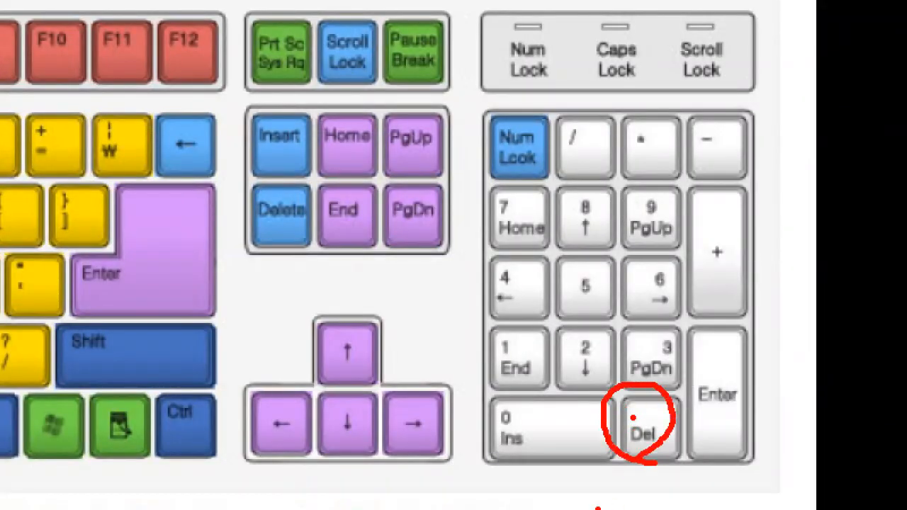
key(Escape)
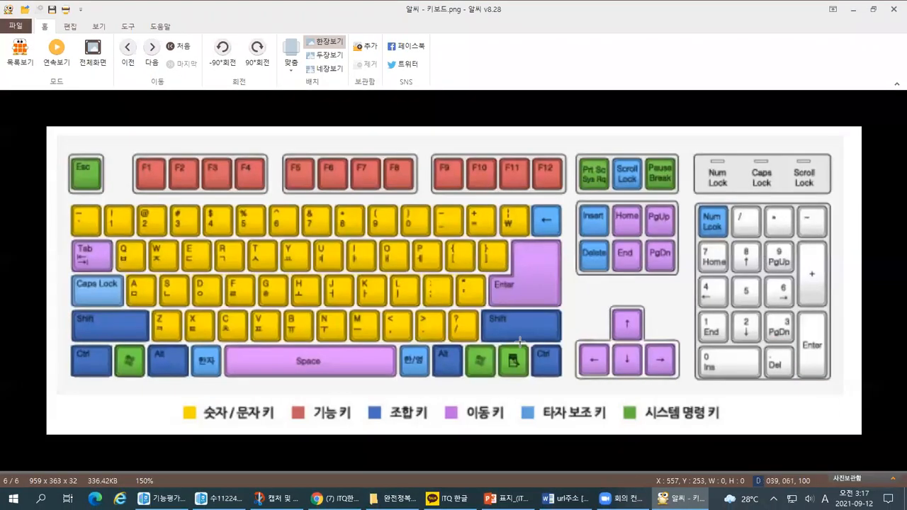
Return to the exercise document and examine the 시가, 고가 and 저가 values in the <출력형태> table's 합계 column.
key(alt+Tab)
key(ctrl+1)
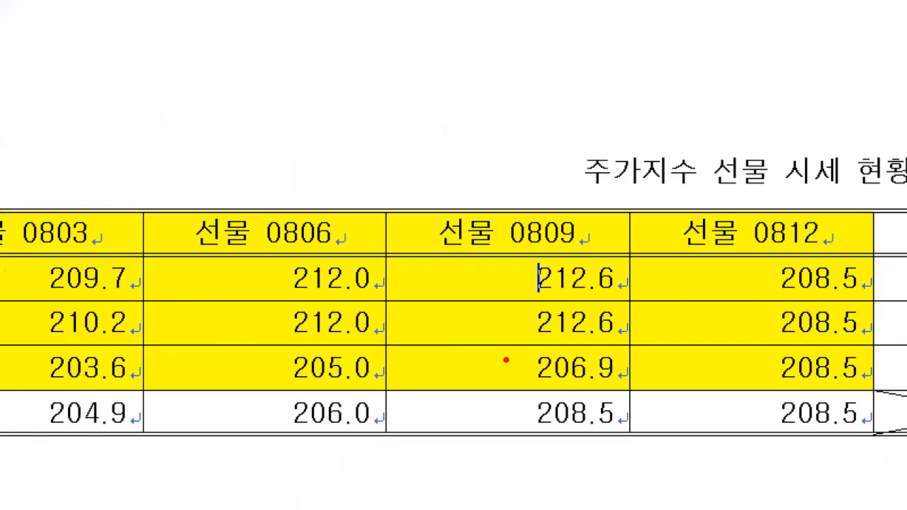
click(347, 294)
key(Escape)
key(ctrl+1)
click(693, 360)
mouse_move(705, 240)
mouse_down()
mouse_move(688, 241)
mouse_move(613, 371)
mouse_move(716, 347)
mouse_move(707, 239)
mouse_up()
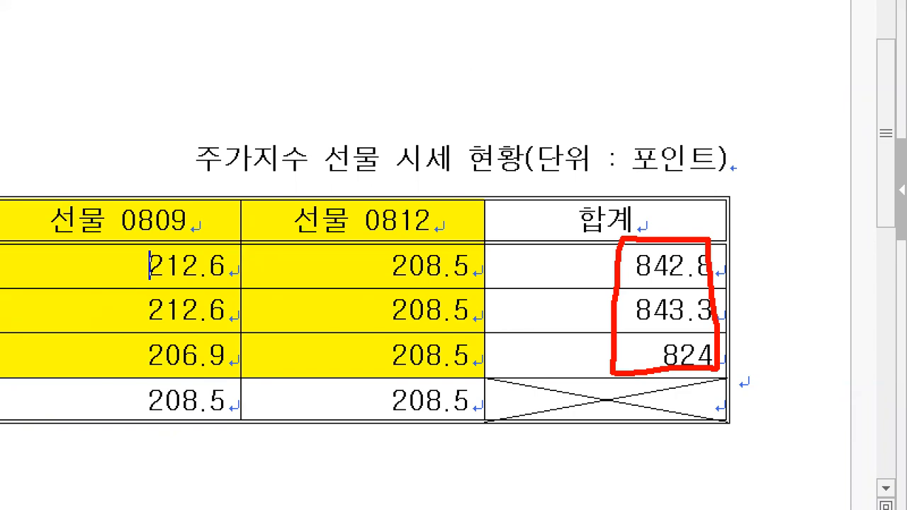
click(588, 262)
click(589, 309)
drag(589, 338, 590, 350)
drag(700, 255, 627, 347)
drag(634, 253, 695, 363)
drag(769, 252, 818, 252)
mouse_move(774, 232)
mouse_down()
mouse_move(743, 263)
mouse_move(772, 294)
mouse_up()
key(Escape)
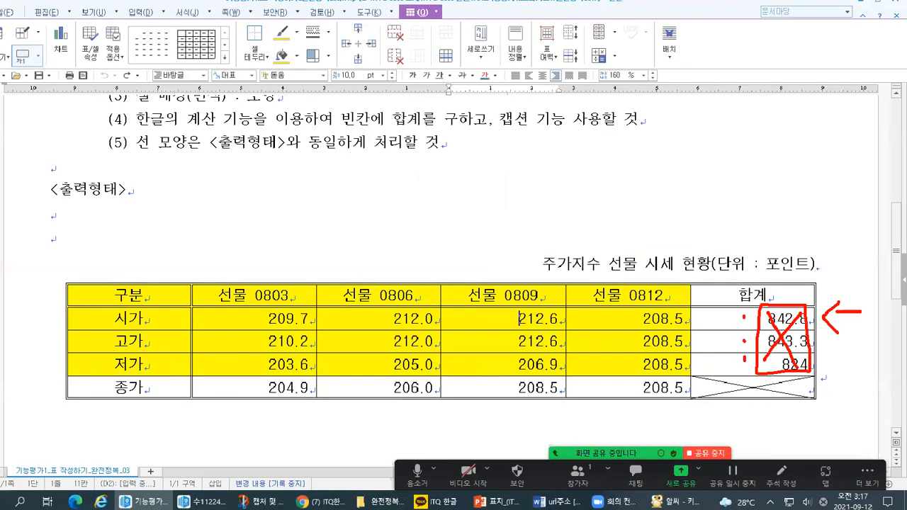
Switch to the answer document and fill the 선물 0803 column with 209.7 for 시가 and 210.2 for 고가.
key(alt+Tab)
key(alt+Tab)
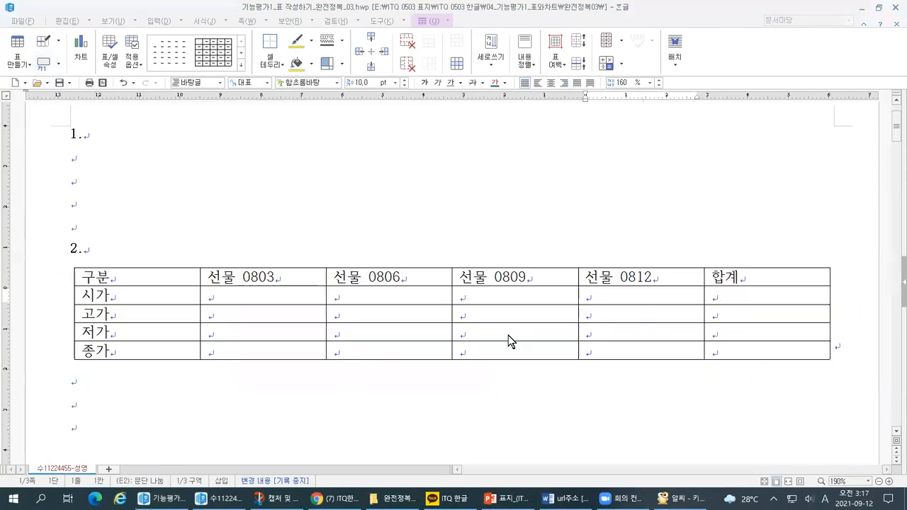
click(317, 300)
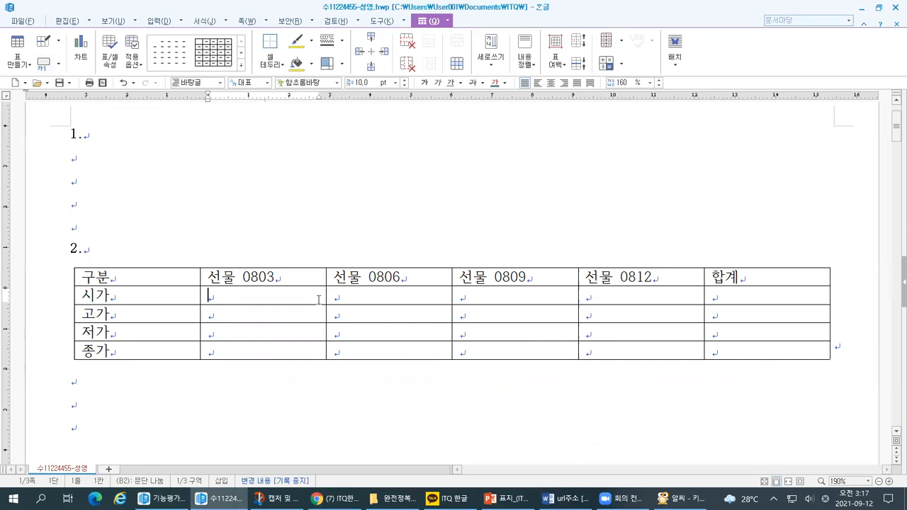
text(209.7)
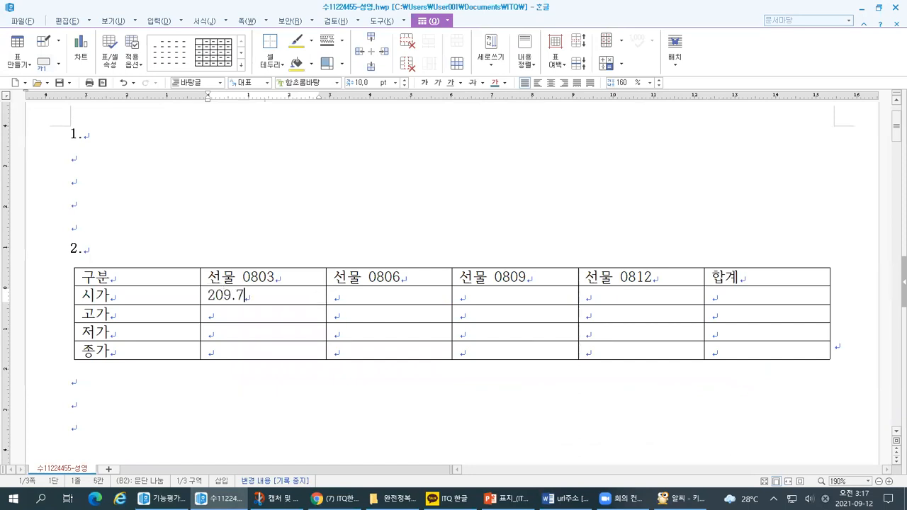
key(Down)
text(210.2)
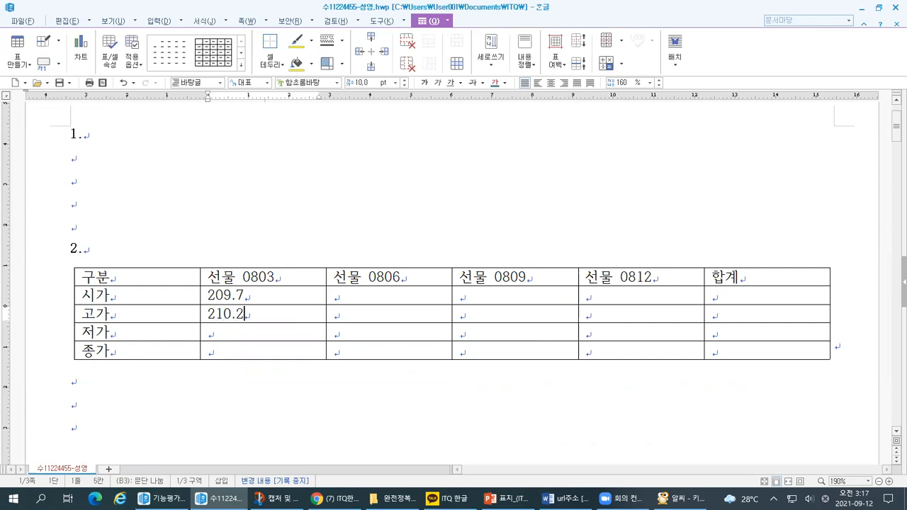
Fill the 선물 0803 column with 203.6 for 저가 and 204.9 for 종가.
key(Down)
text(20.)
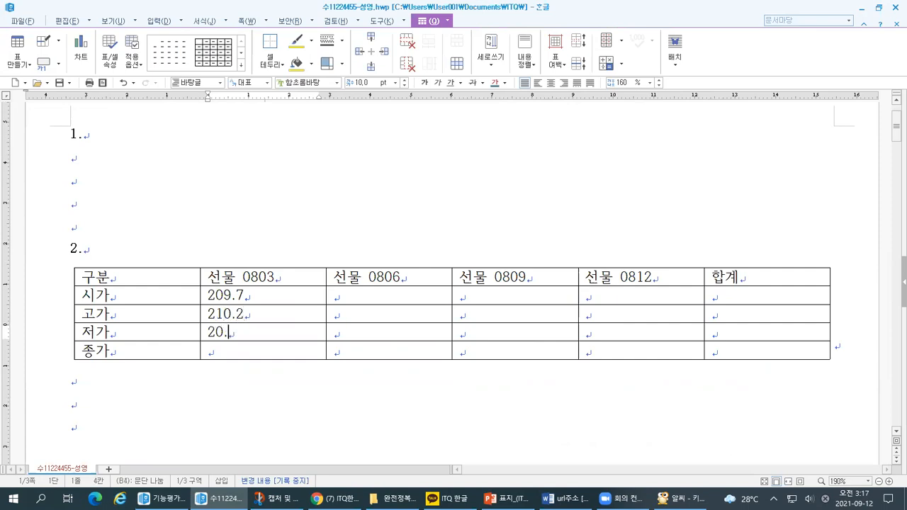
key(BackSpace)
text(3.6)
key(Down)
text(204.9)
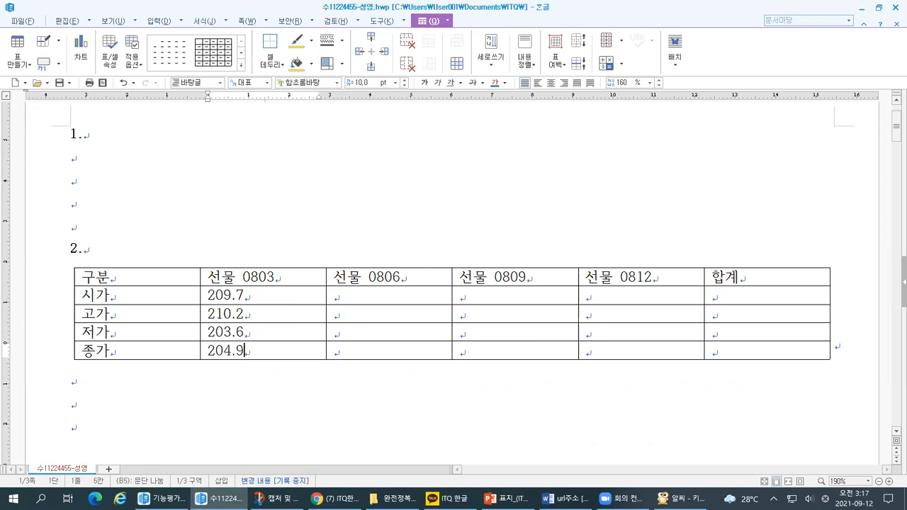
Enter 212.0 in both the 시가 and 고가 rows of the 선물 0806 column.
key(Right)
key(Right)
key(Up)
key(Up)
key(Left)
key(Up)
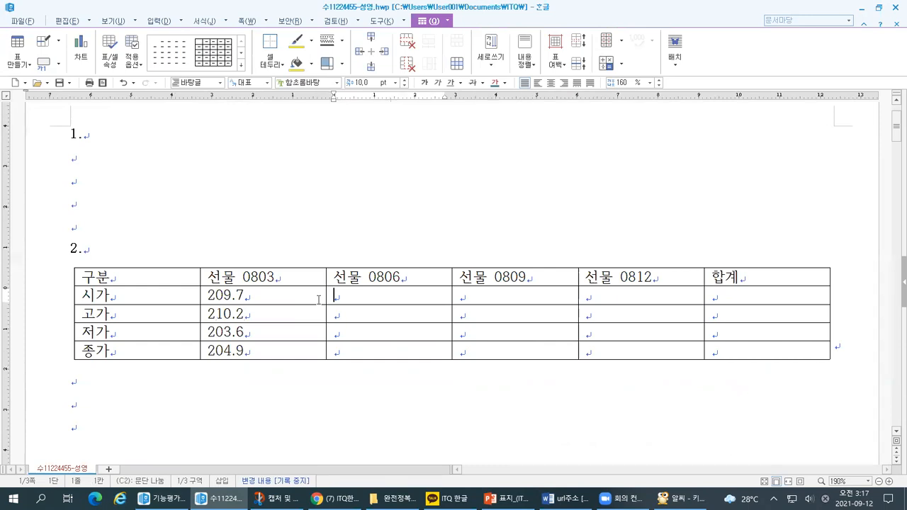
text(212.0)
key(Down)
text(212.0)
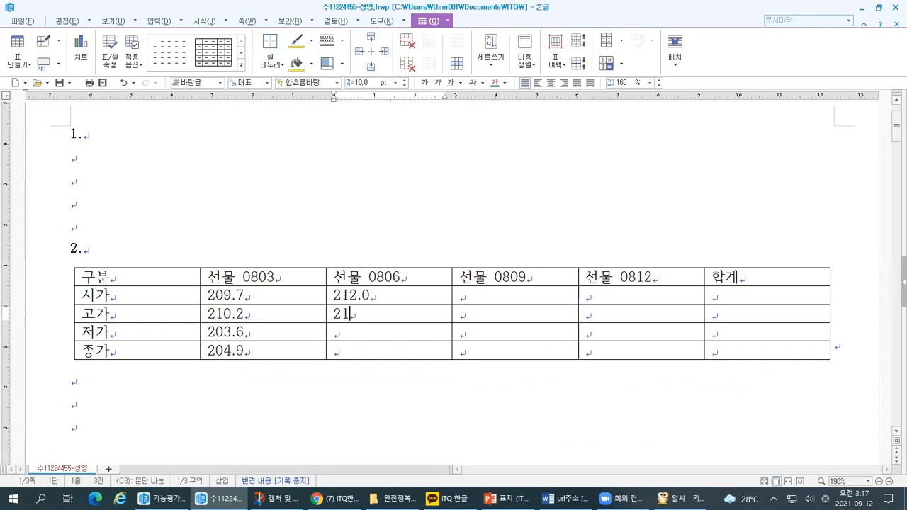
Enter 205.0 for 저가 and 206.0 for 종가 in the 선물 0806 column.
key(Down)
text(205.0)
key(Down)
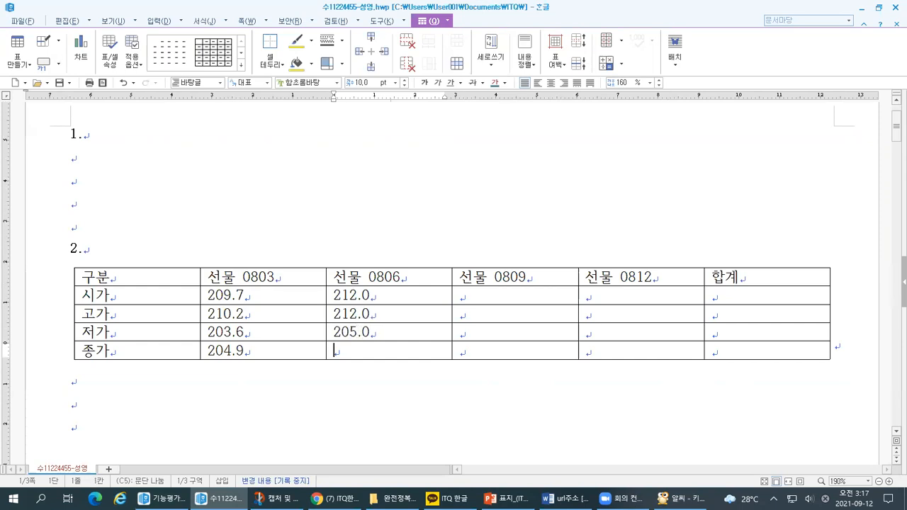
text(206.0)
Enter 212.6 in both the 시가 and 고가 rows of the 선물 0809 column.
key(Right)
key(Up)
key(Up)
key(Up)
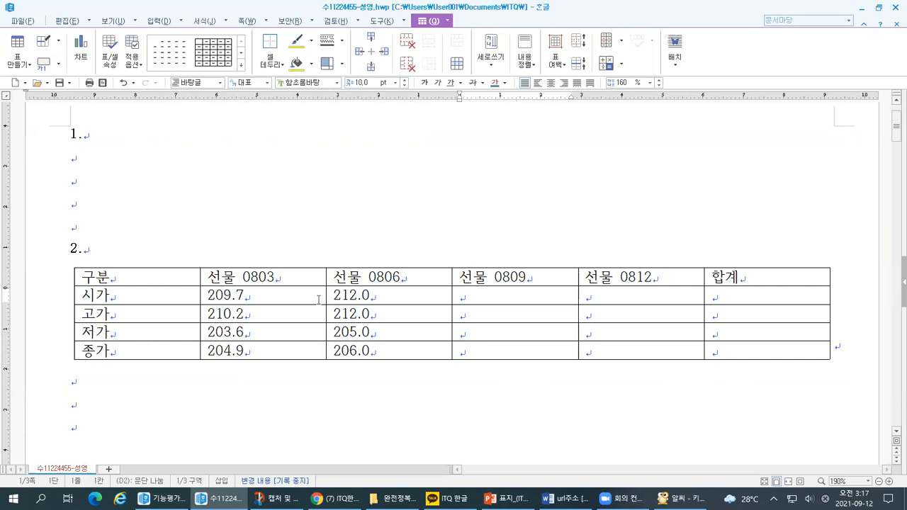
text(2126)
key(Right)
key(Left)
key(Left)
text(.)
key(Down)
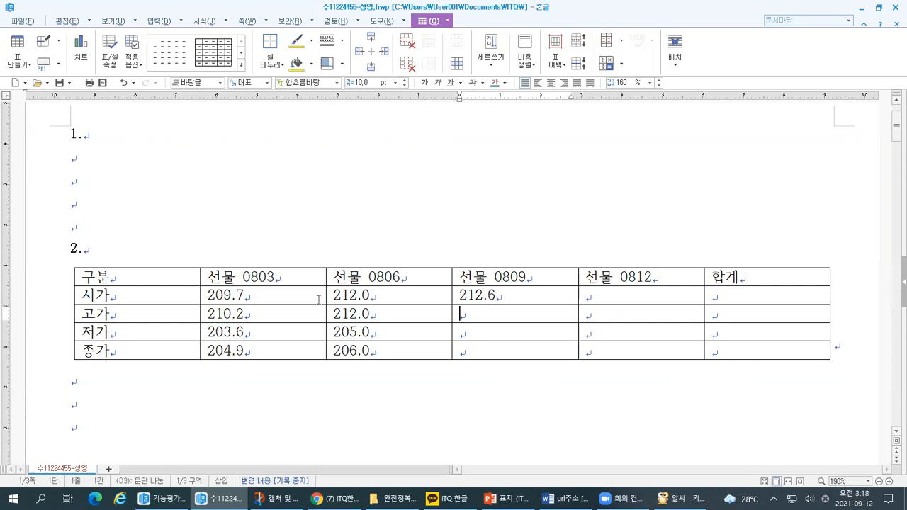
text(212.6)
Enter 206.9 in the 저가 row of the 선물 0809 column.
key(Down)
text(2065)
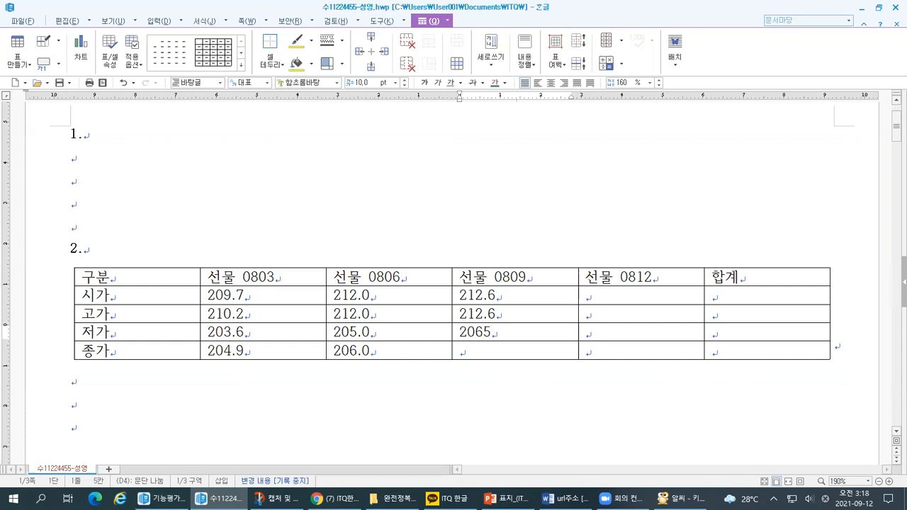
key(Left)
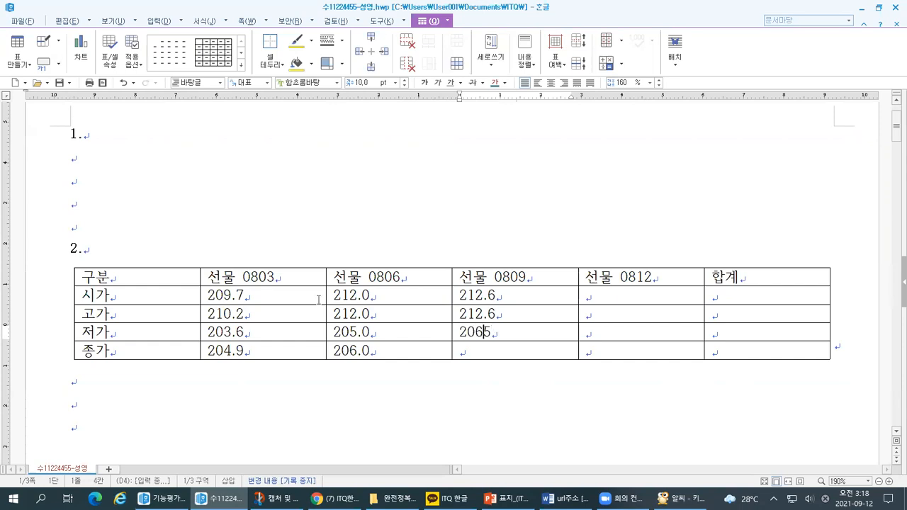
text(.)
key(shift+Right)
text(9)
Enter 208.5 in the 종가 row of the 선물 0809 column.
key(Down)
text(20.)
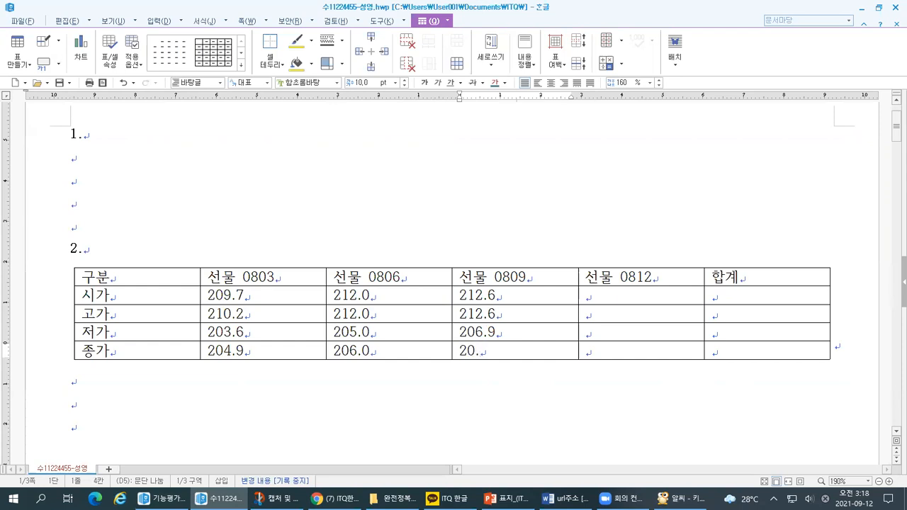
key(F9)
key(Return)
key(Left)
text(8)
key(Down)
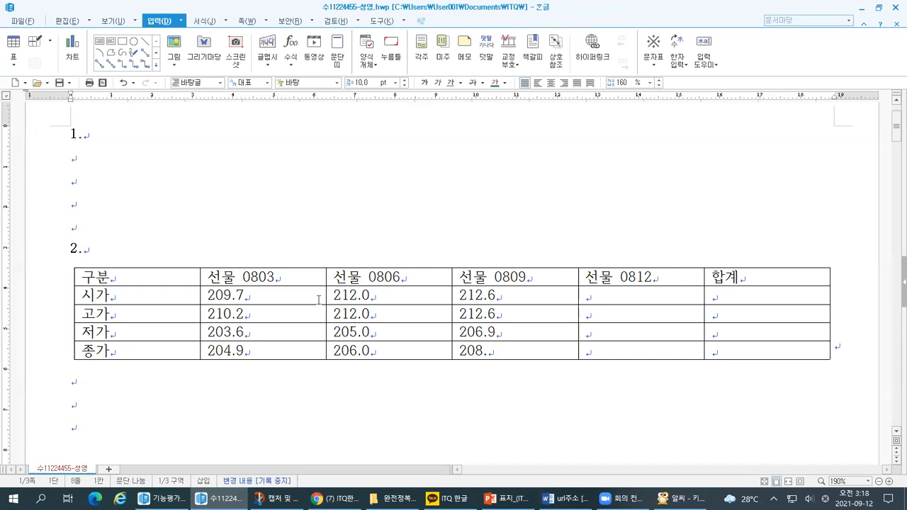
key(Up)
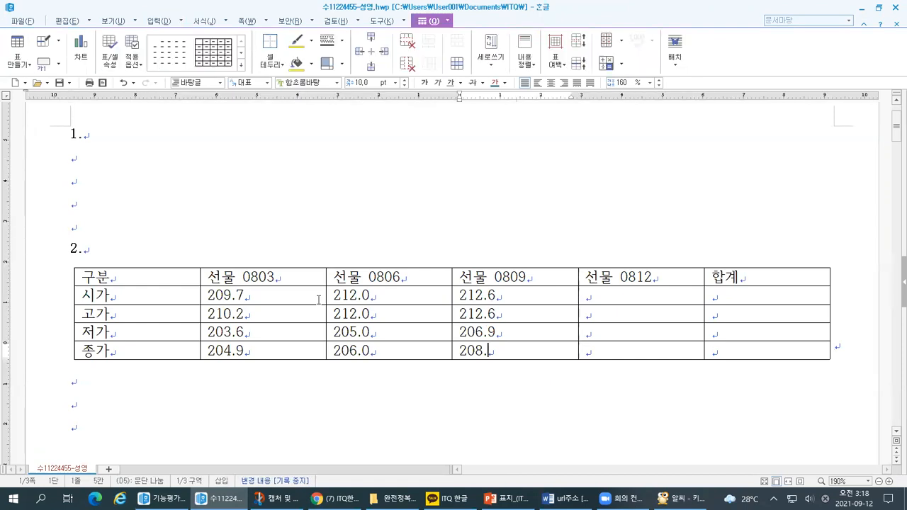
text(5)
Enter 208.5 in the 시가 row of the 선물 0812 column.
key(Right)
key(Right)
key(Up)
key(Up)
key(Left)
key(Up)
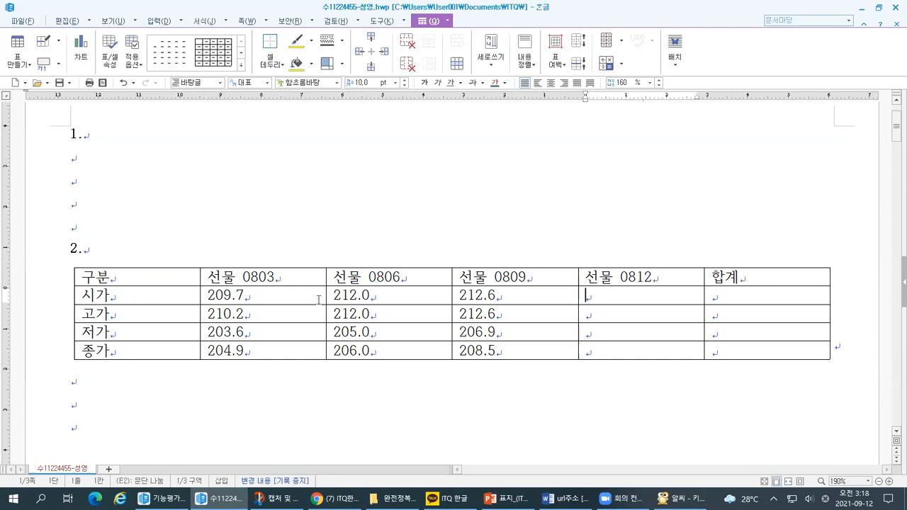
text(208.5)
Copy the 208.5 from the 시가 row into the 고가, 저가 and 종가 cells of the 선물 0812 column.
key(shift+Left)
key(shift+Left)
key(shift+Left)
key(shift+Left)
key(shift+Left)
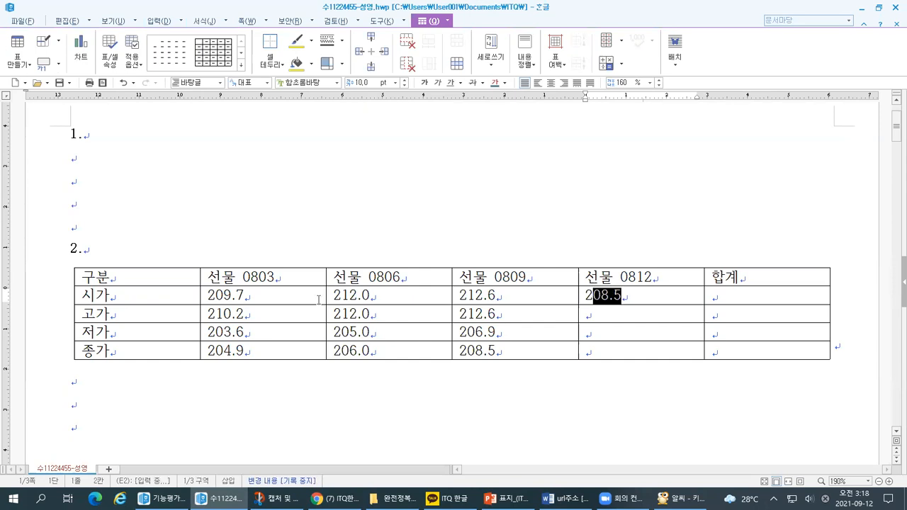
key(ctrl+c)
key(Down)
key(ctrl+v)
key(Down)
key(ctrl+v)
key(Down)
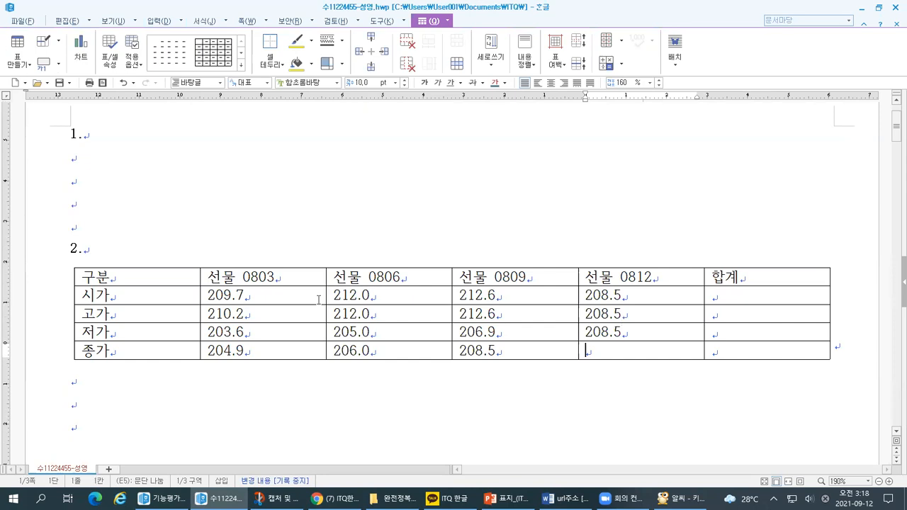
key(ctrl+v)
drag(257, 288, 603, 346)
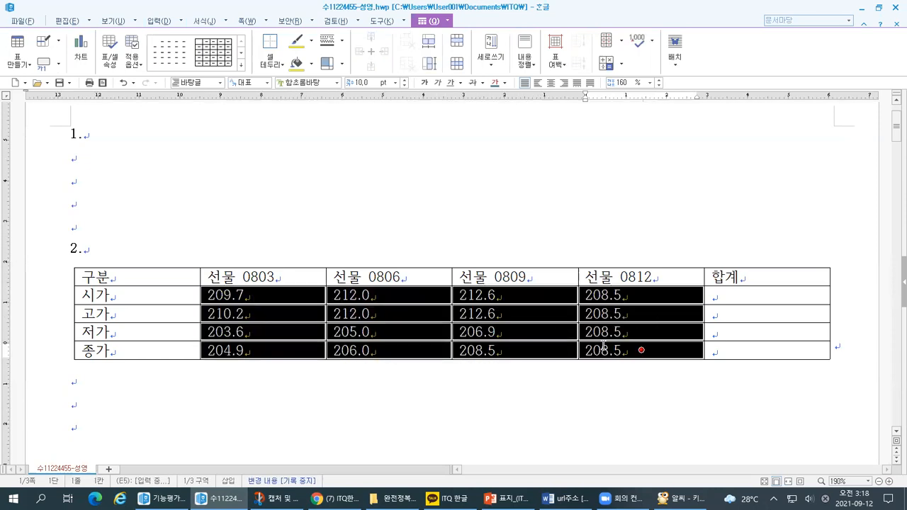
click(169, 296)
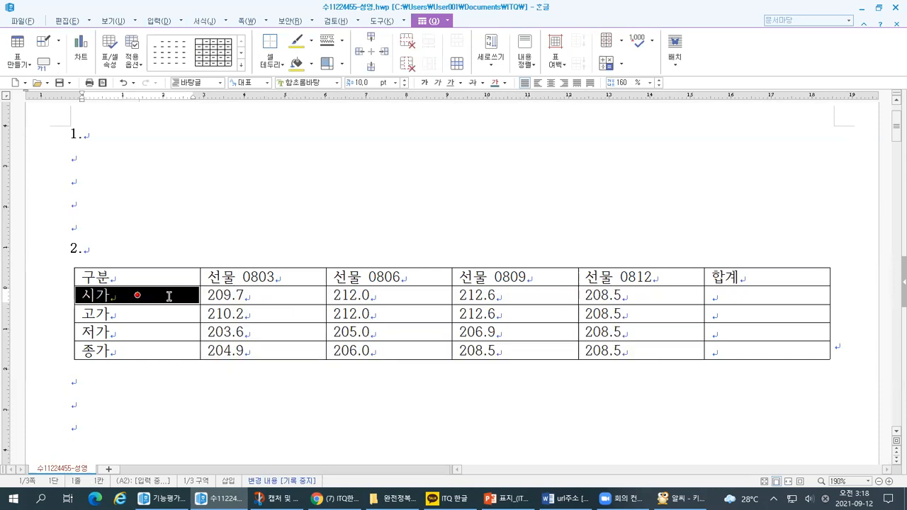
click(182, 259)
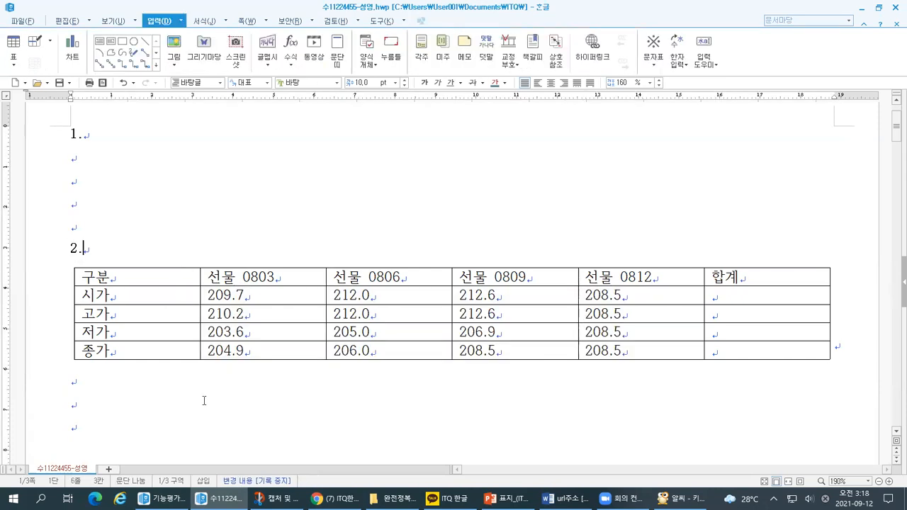
Switch to the exercise document and examine the font and size required by <표 조건> item (1).
key(alt+Tab)
scroll(204, 365, up, 1)
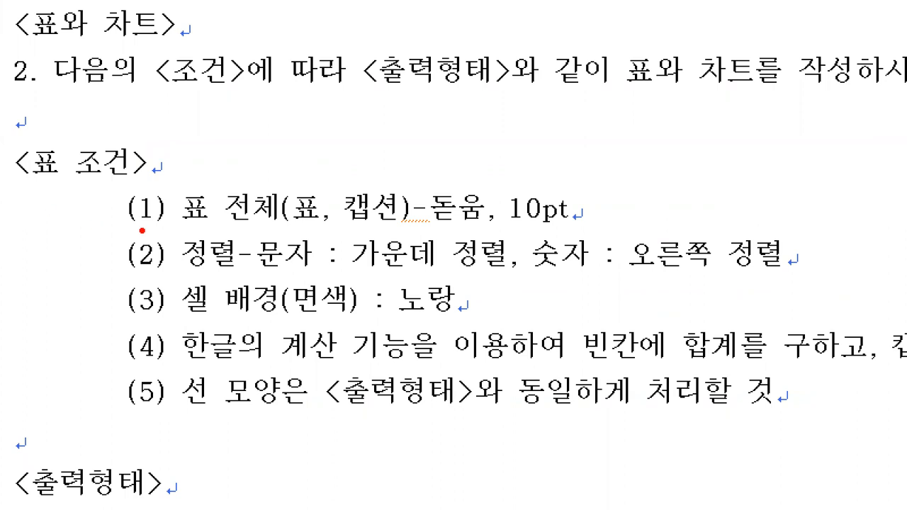
drag(97, 228, 282, 232)
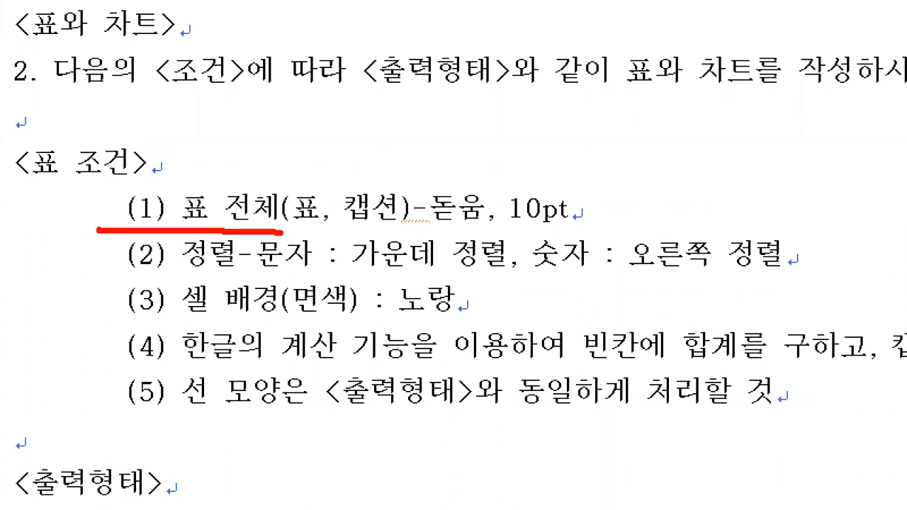
drag(423, 234, 572, 230)
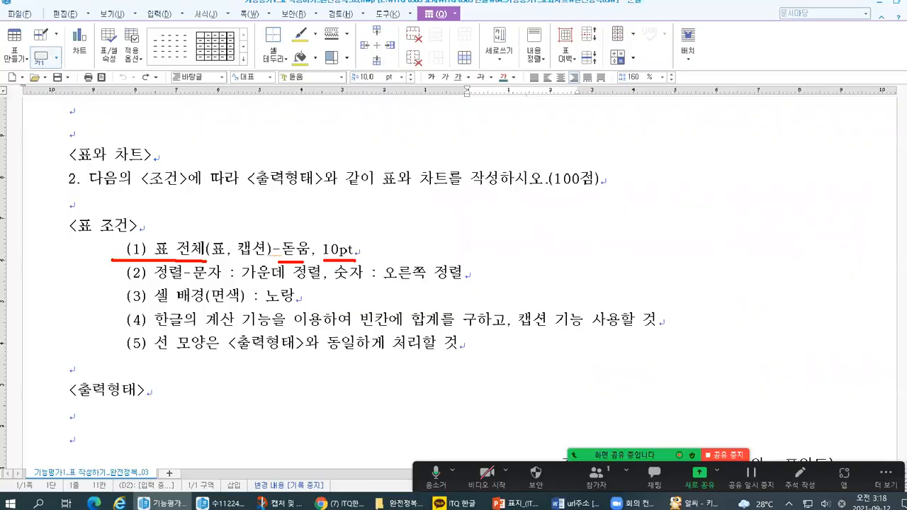
In the answer document, set the font of all the table's cells to 돋움.
key(alt+Tab)
drag(92, 276, 766, 350)
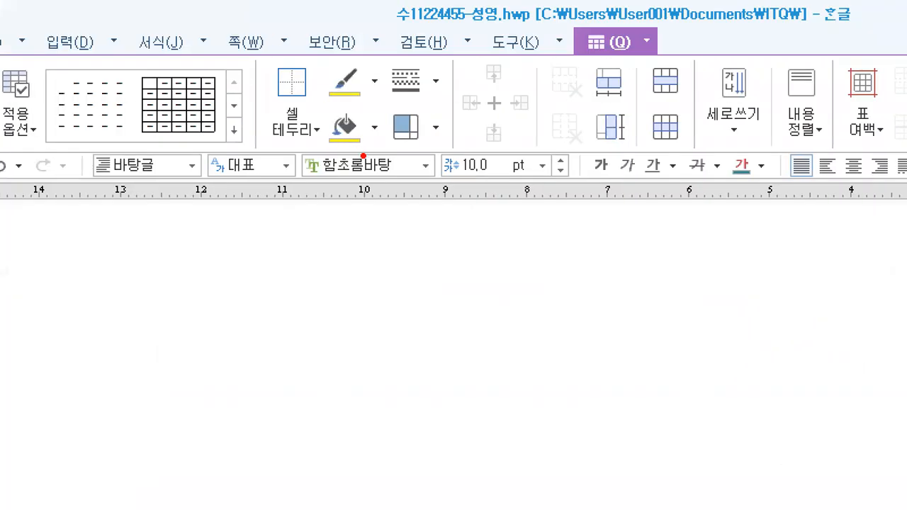
mouse_move(201, 188)
mouse_down()
mouse_move(695, 194)
mouse_move(887, 146)
mouse_move(286, 144)
mouse_move(200, 193)
mouse_up()
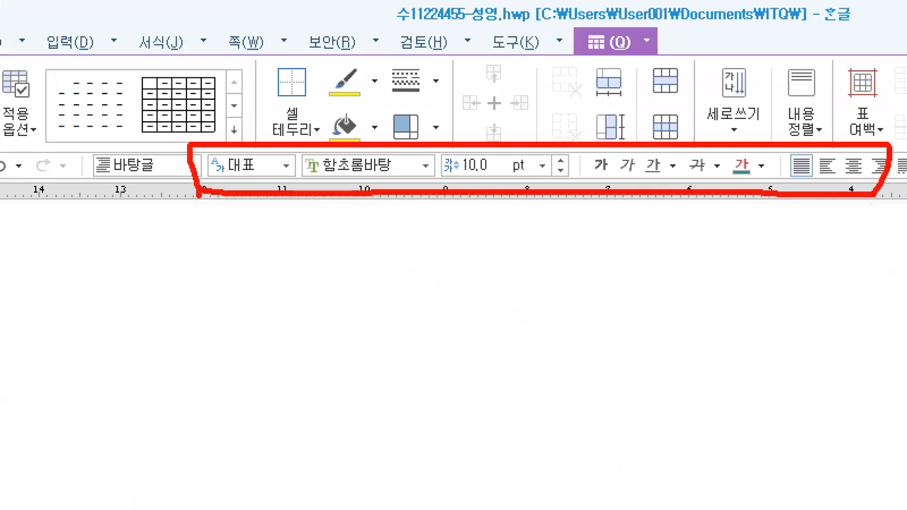
drag(403, 156, 424, 151)
mouse_move(525, 153)
mouse_down()
mouse_move(528, 163)
mouse_move(545, 150)
mouse_up()
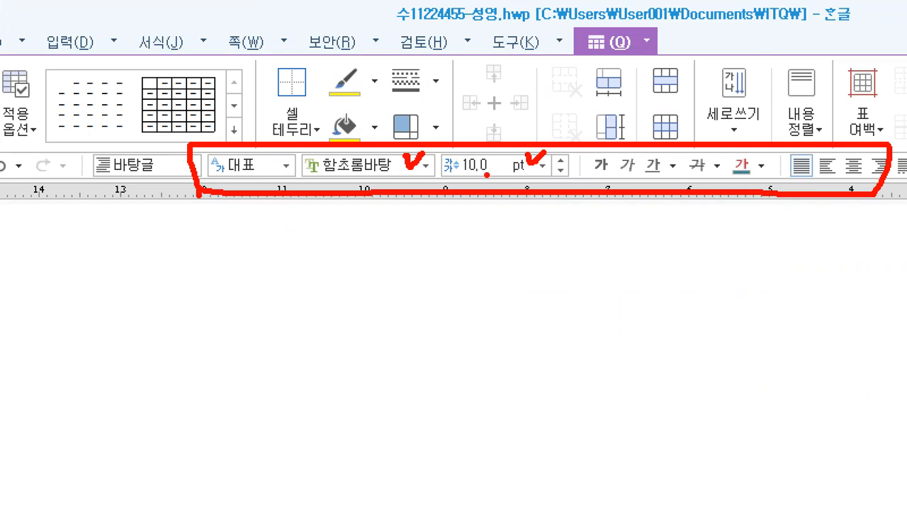
key(Escape)
click(294, 84)
text(ㄷ돋움)
key(Return)
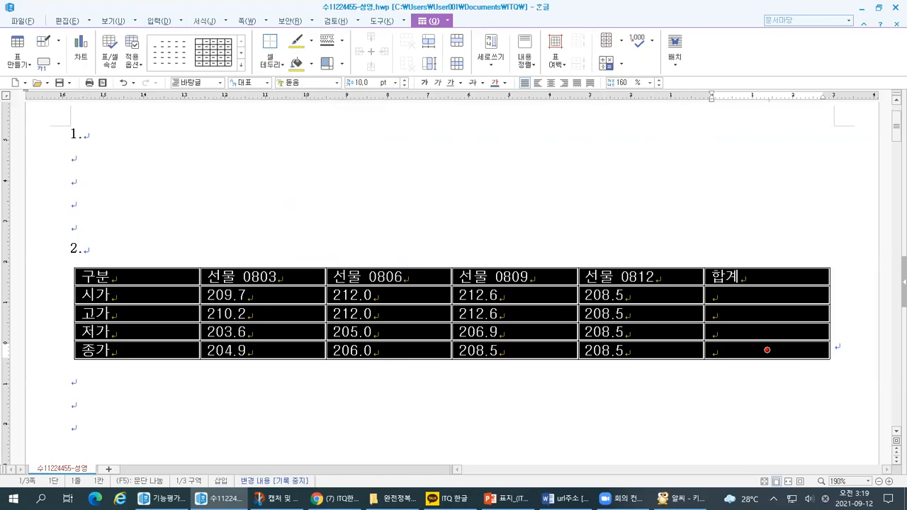
Check the table's font and size settings, and examine the font and alignment requirements under <표 조건> in the exercise document.
key(ctrl+1)
mouse_move(261, 171)
mouse_down()
mouse_move(432, 182)
mouse_move(431, 140)
mouse_move(256, 140)
mouse_move(259, 178)
mouse_up()
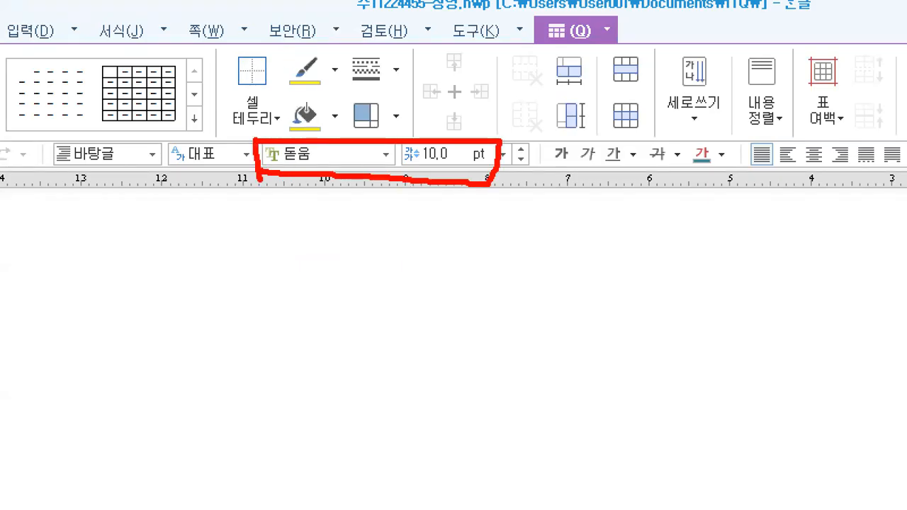
key(Escape)
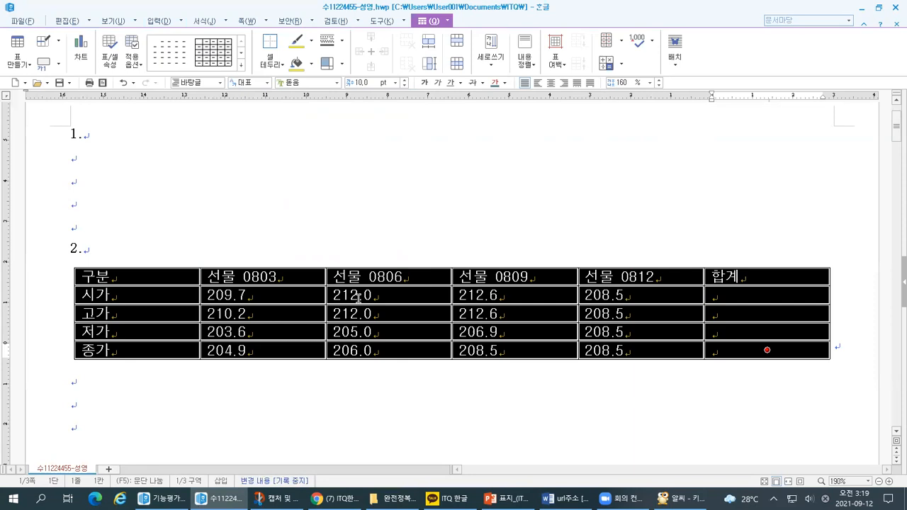
key(alt+Tab)
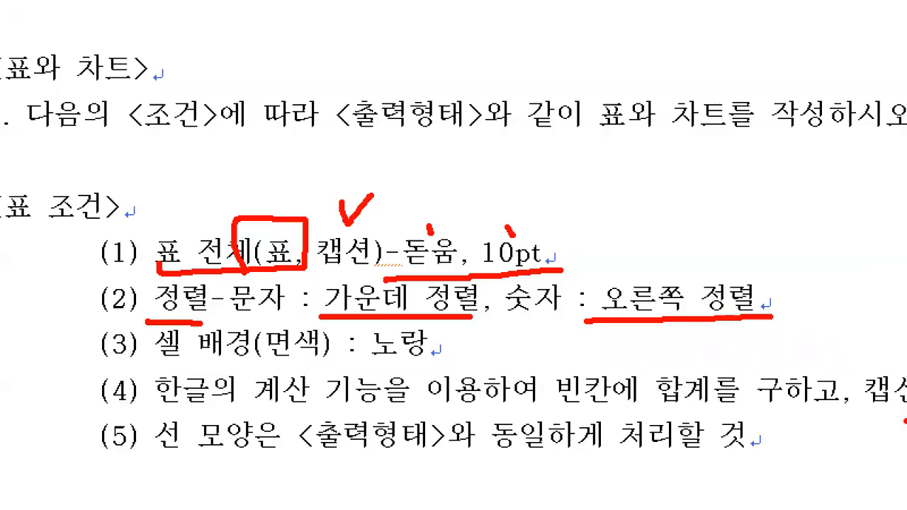
Examine in the exercise's <출력형태> table how the text labels and the numbers are aligned.
scroll(511, 453, down, 5)
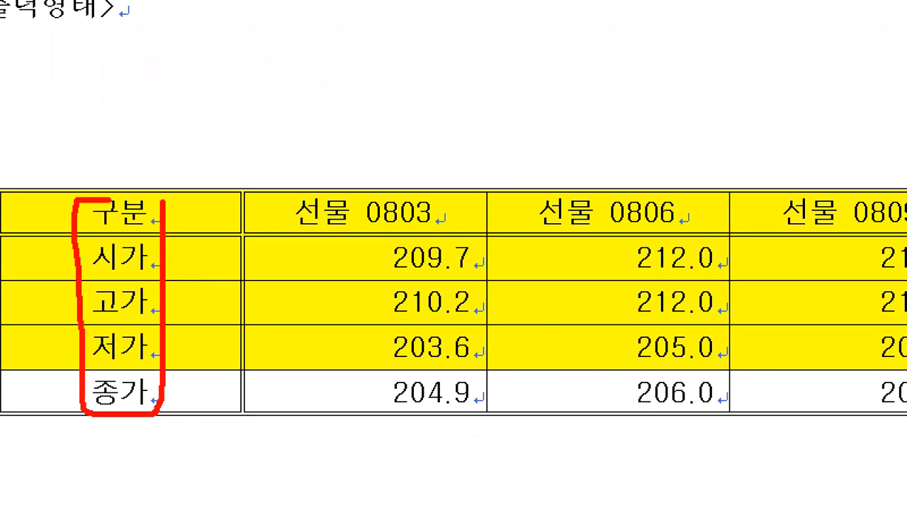
drag(110, 199, 156, 203)
mouse_move(447, 175)
mouse_down()
mouse_move(283, 240)
mouse_move(447, 158)
mouse_up()
mouse_move(638, 176)
mouse_down()
mouse_move(513, 215)
mouse_move(905, 235)
mouse_move(603, 184)
mouse_up()
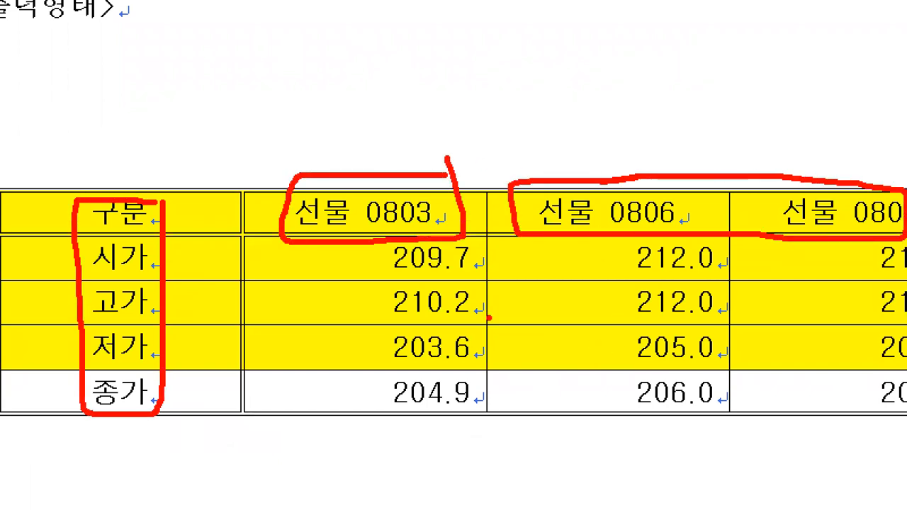
drag(389, 251, 380, 423)
mouse_move(648, 245)
mouse_down()
mouse_move(615, 273)
mouse_move(644, 423)
mouse_up()
mouse_move(853, 269)
mouse_down()
mouse_move(815, 340)
mouse_move(836, 428)
mouse_up()
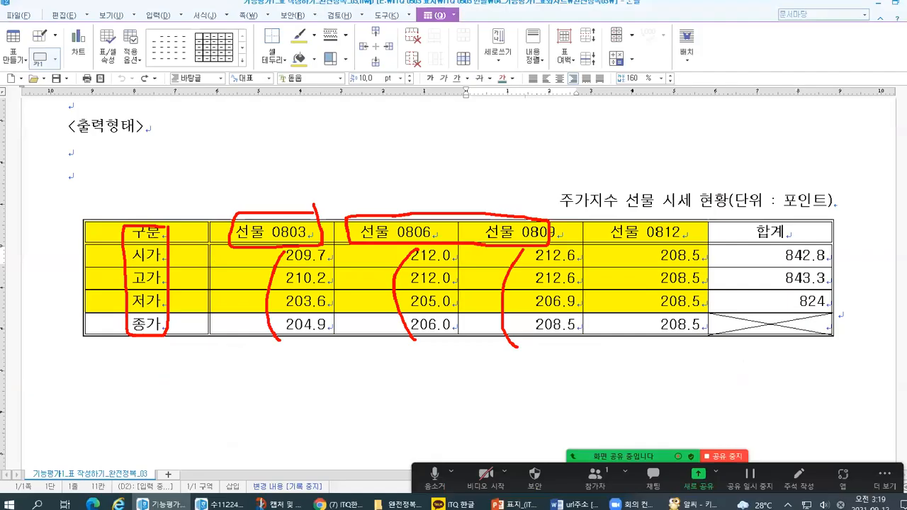
In the exercise table, select the 구분 column and header row as the text cells, followed by the numeric block with the 합계 cells.
drag(188, 235, 181, 323)
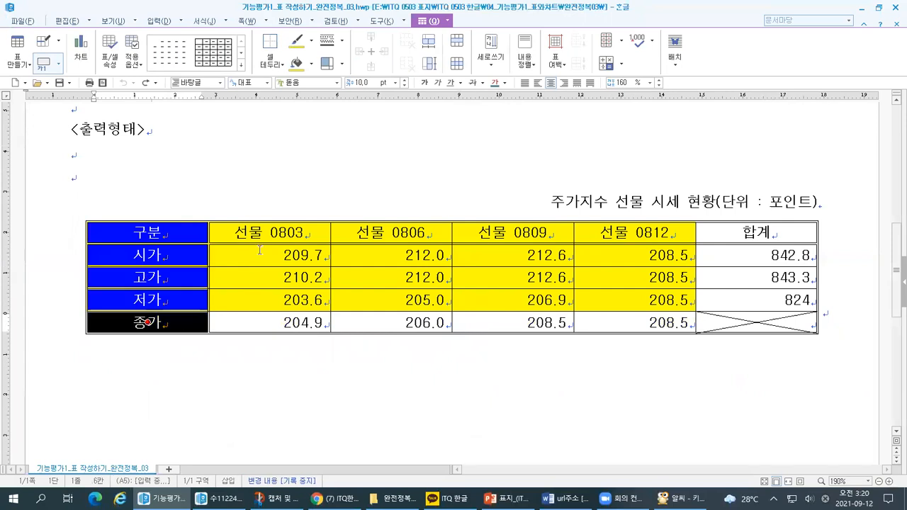
ctrl+click(252, 233)
ctrl+click(735, 225)
ctrl+click(634, 232)
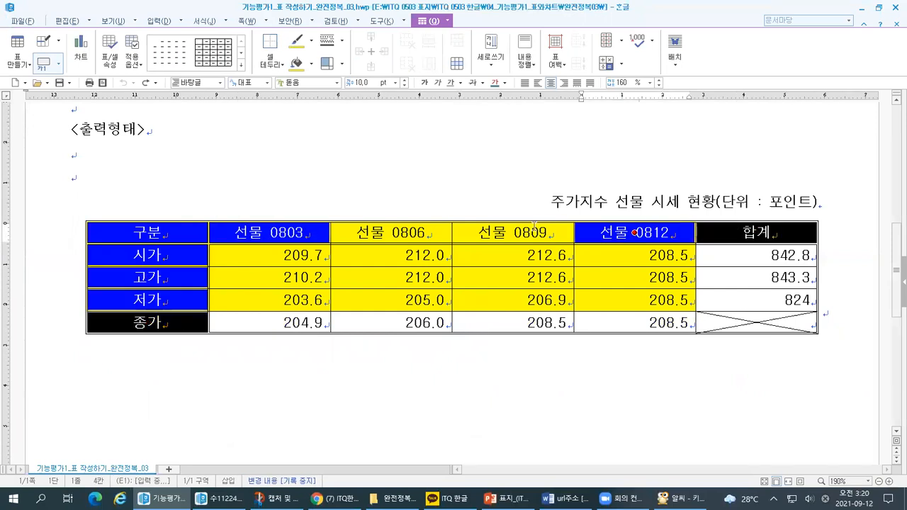
ctrl+click(514, 233)
ctrl+click(392, 232)
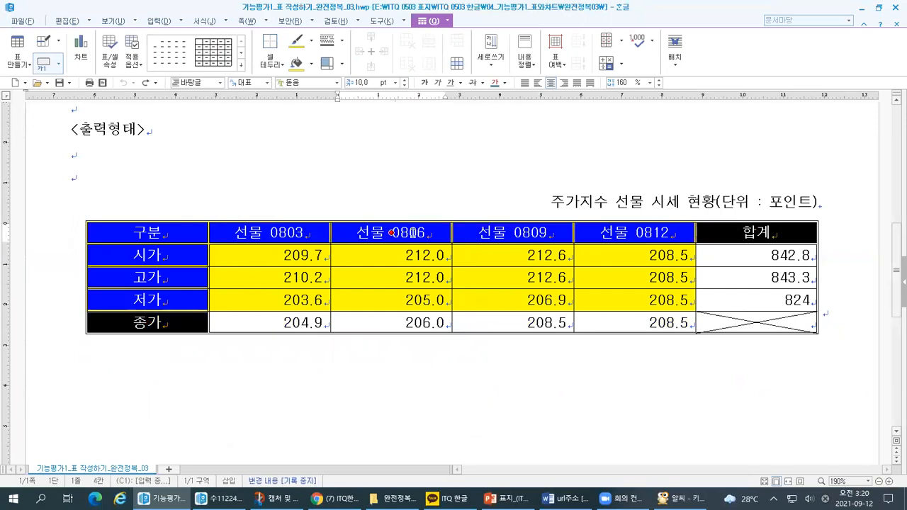
drag(295, 259, 765, 327)
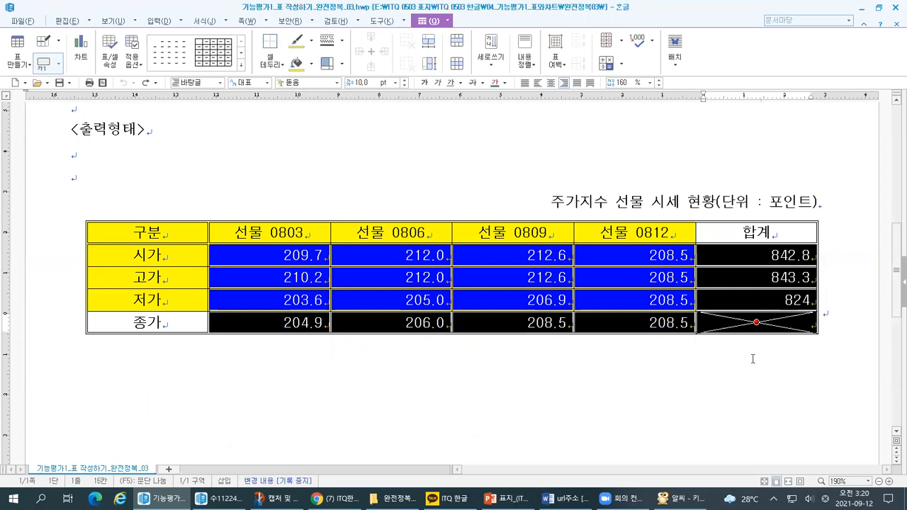
Switch to the keyboard picture in 알씨, look at the keys around Esc, and return to the answer document.
key(alt+Tab)
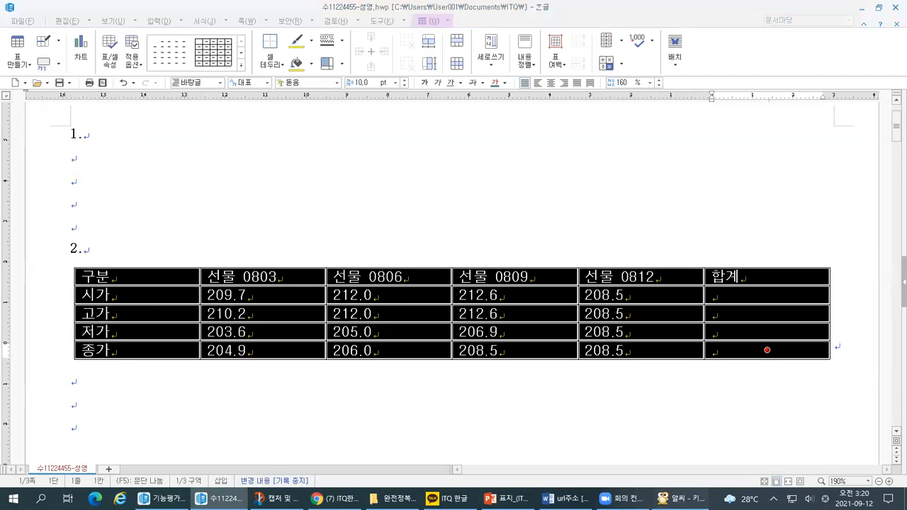
click(680, 498)
key(ctrl+1)
click(178, 231)
drag(187, 144, 190, 162)
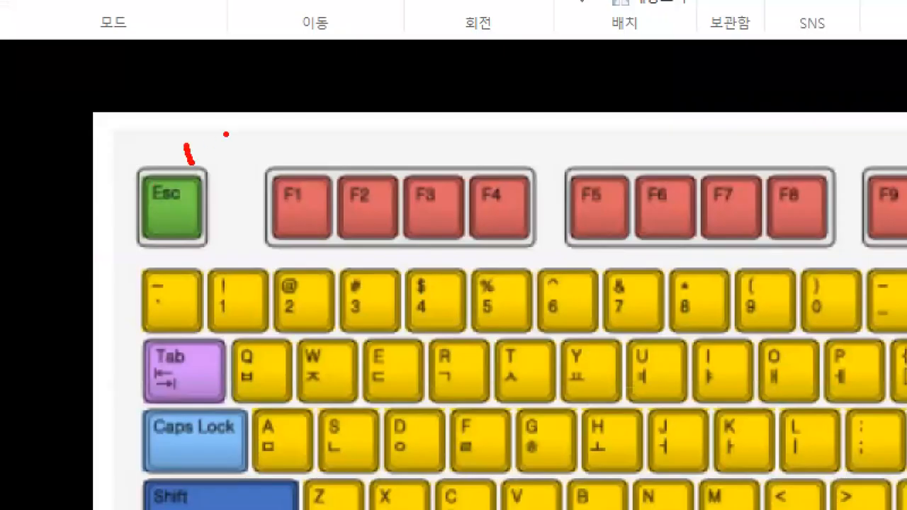
key(Escape)
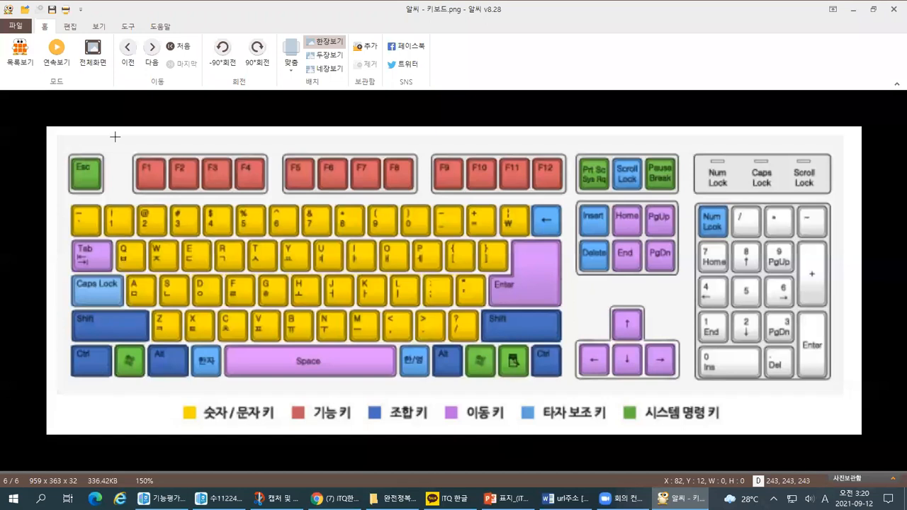
key(alt+Tab)
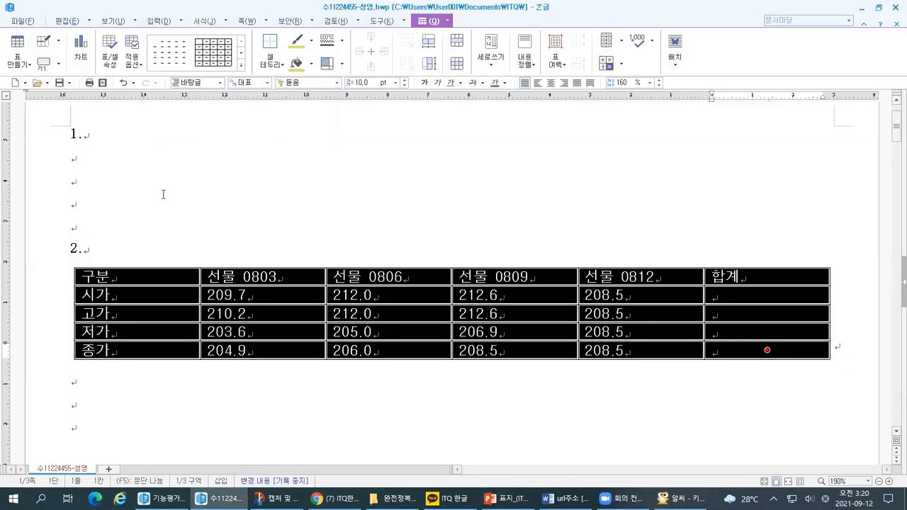
click(121, 182)
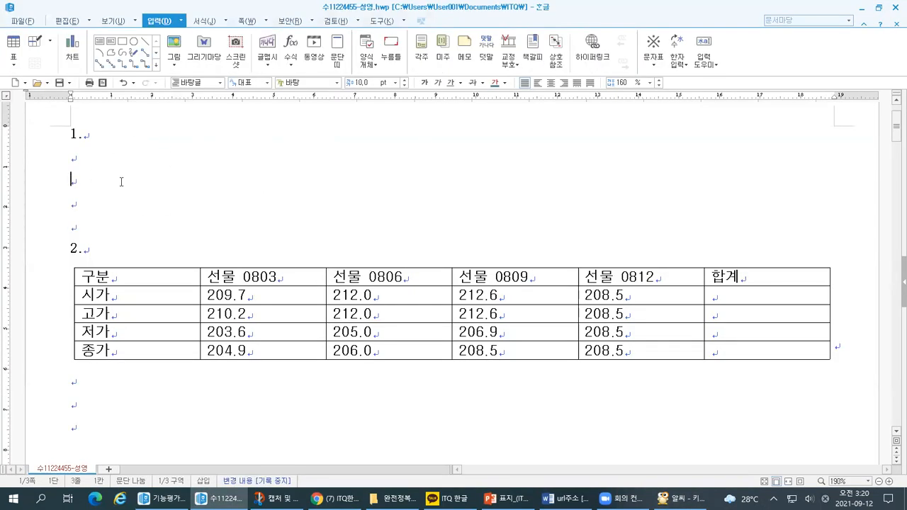
drag(148, 276, 143, 351)
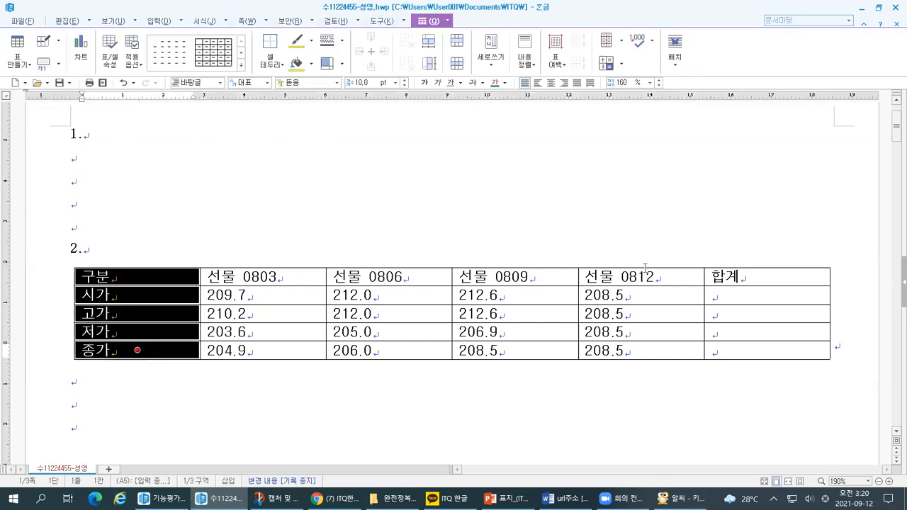
shift+click(775, 277)
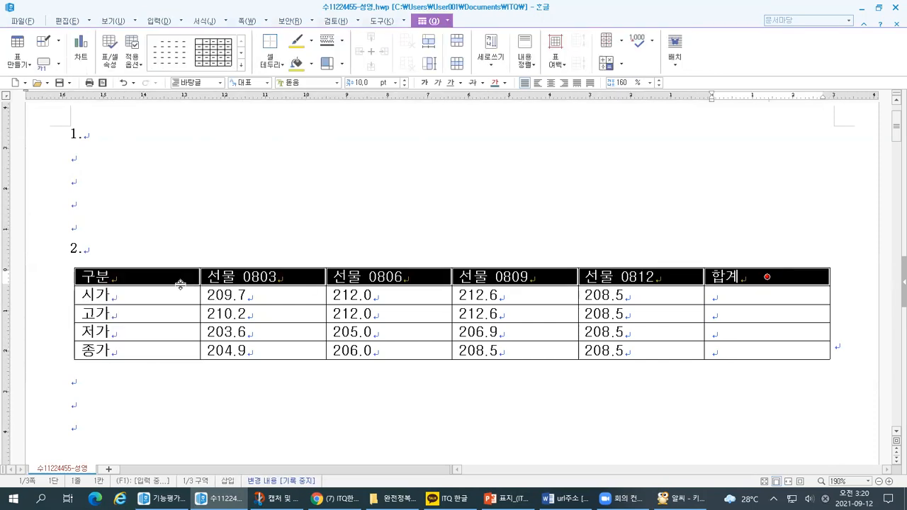
drag(146, 302, 146, 352)
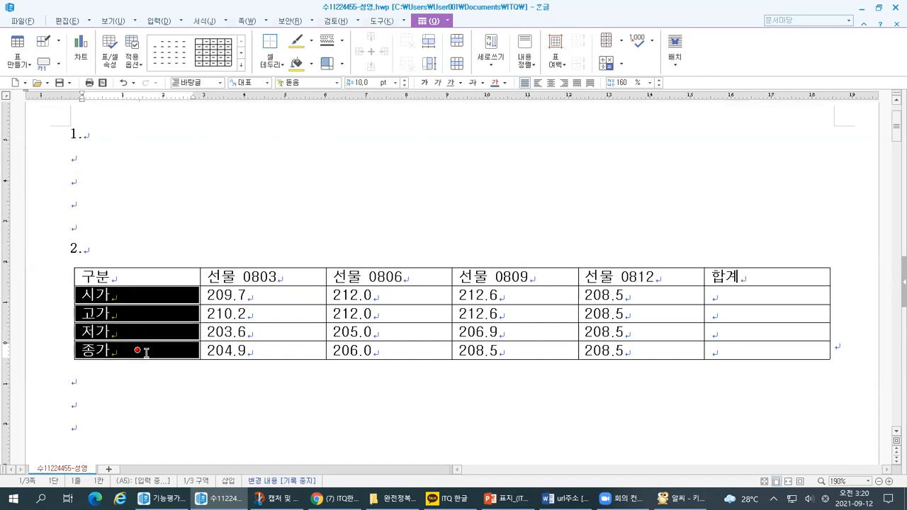
Center-align the header row from 구분 to 합계 together with the 시가, 고가, 저가 and 종가 labels.
click(137, 277)
shift+click(749, 276)
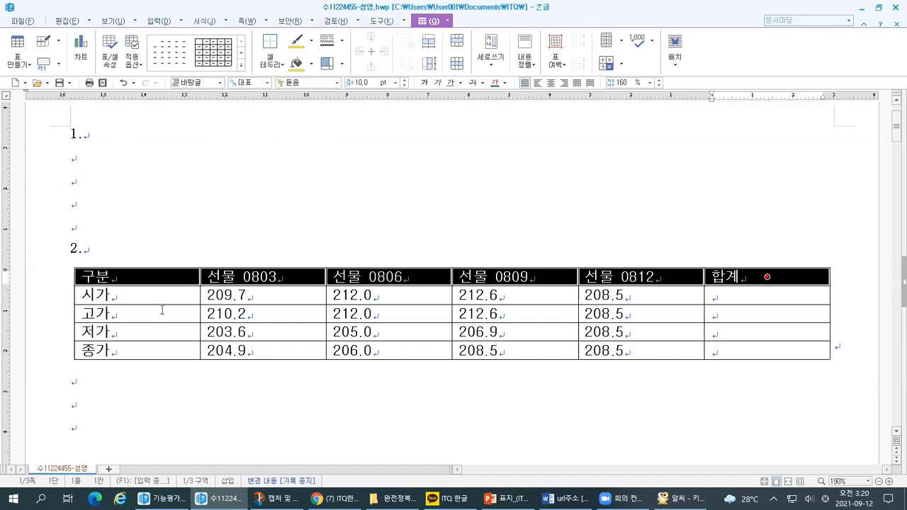
ctrl+click(136, 350)
ctrl+click(137, 332)
ctrl+click(156, 311)
ctrl+click(137, 295)
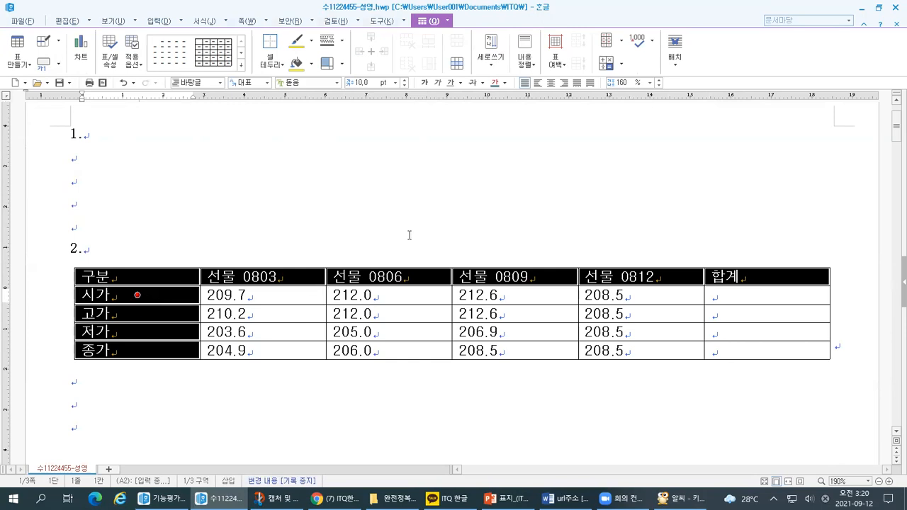
click(552, 83)
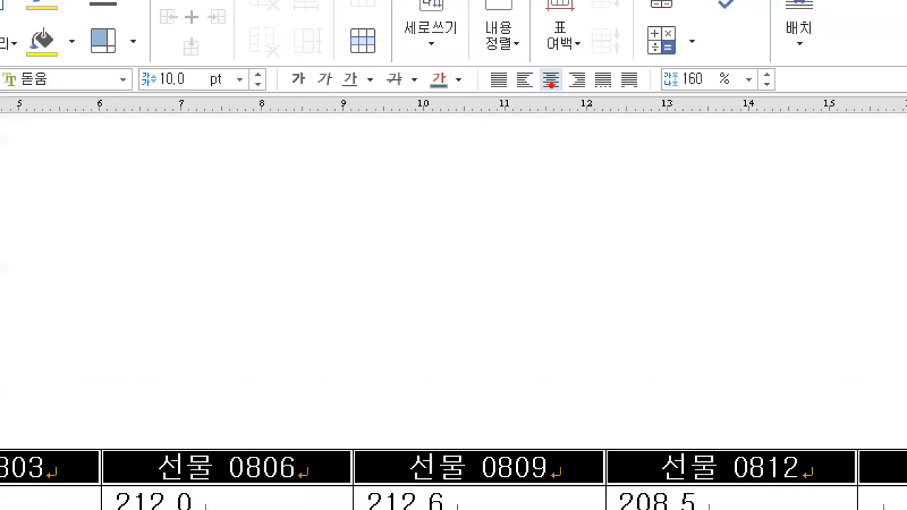
mouse_move(476, 106)
mouse_down()
mouse_move(608, 108)
mouse_move(599, 50)
mouse_move(476, 110)
mouse_up()
drag(547, 60, 556, 59)
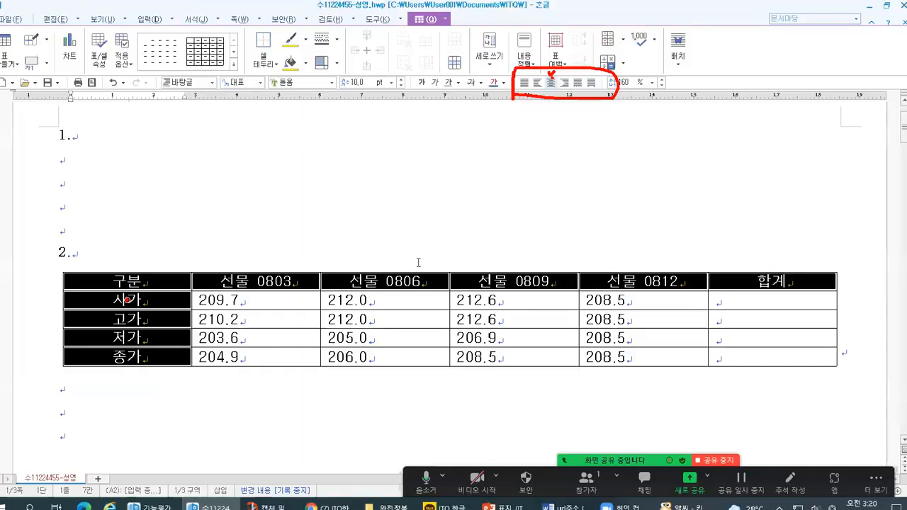
key(Escape)
Right-align all the number cells from 시가 to 종가, including the empty 합계 cells.
mouse_move(269, 295)
mouse_down()
mouse_move(766, 331)
mouse_move(767, 350)
mouse_up()
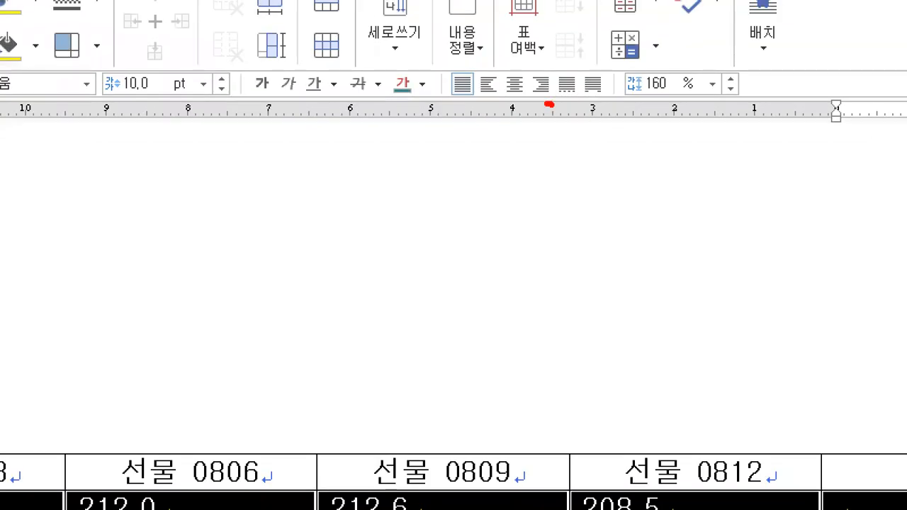
mouse_move(547, 104)
mouse_down()
mouse_move(548, 59)
mouse_move(546, 110)
mouse_up()
drag(538, 65, 550, 64)
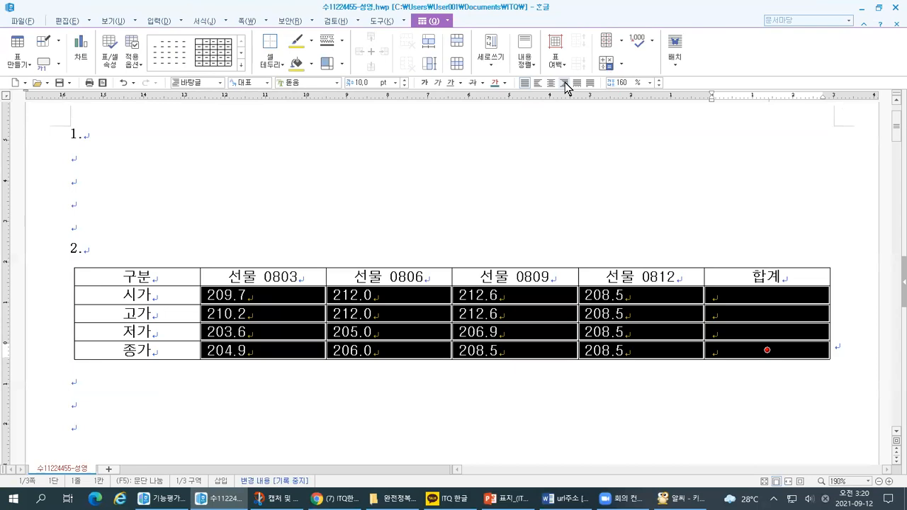
click(543, 83)
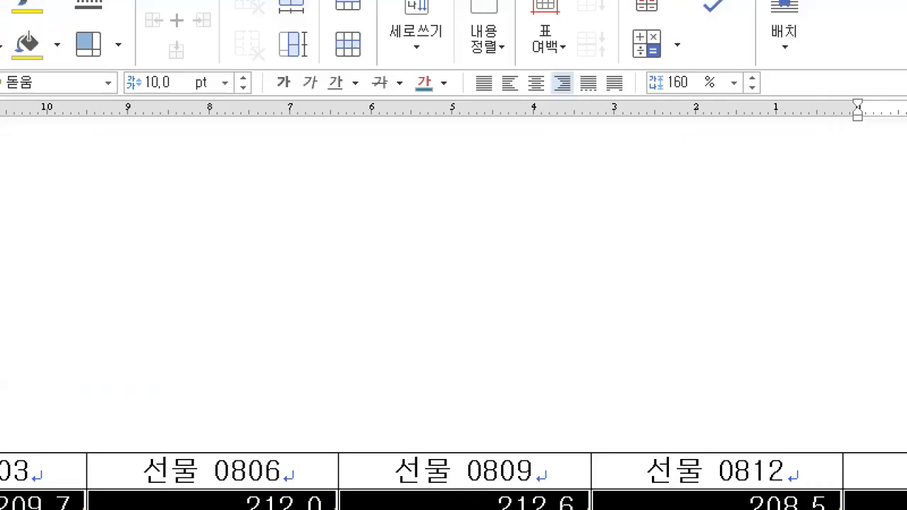
mouse_move(553, 56)
mouse_down()
mouse_move(558, 75)
mouse_move(582, 51)
mouse_up()
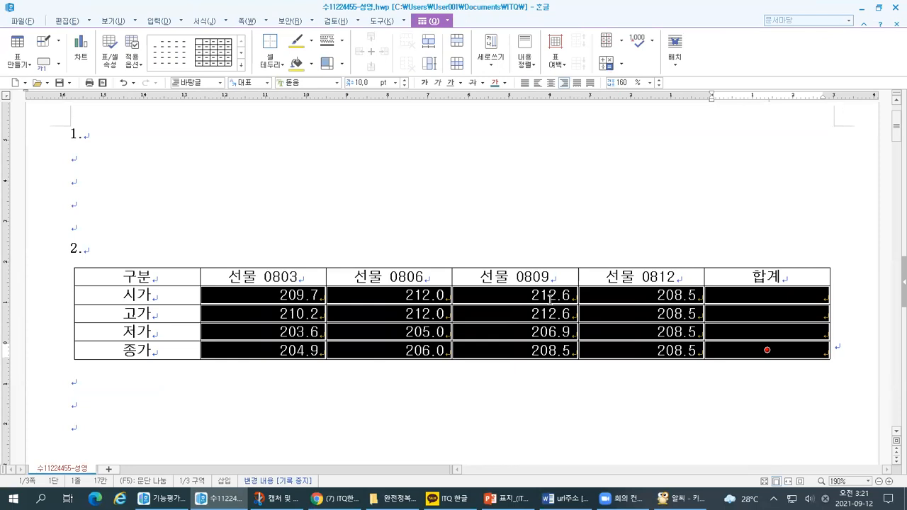
Switch to the exercise document and check the alignment requirement in <표 조건> item (2).
key(alt+Tab)
key(alt+Tab)
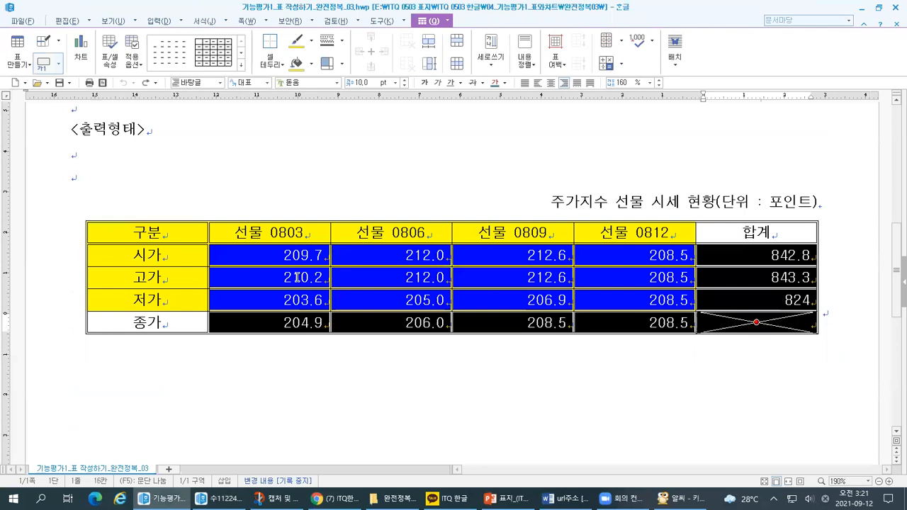
key(alt+Tab)
click(207, 217)
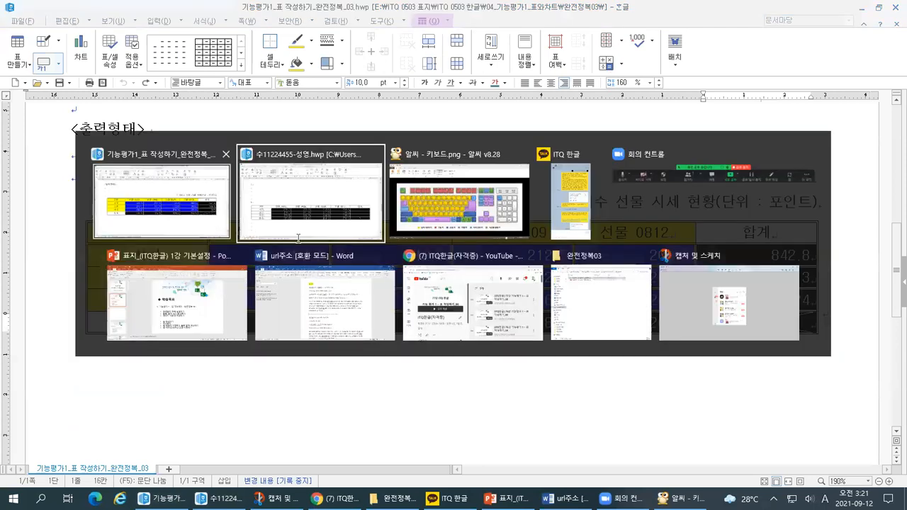
scroll(299, 238, up, 4)
key(ctrl+1)
click(213, 270)
drag(27, 296, 744, 297)
drag(721, 246, 688, 322)
drag(737, 267, 706, 325)
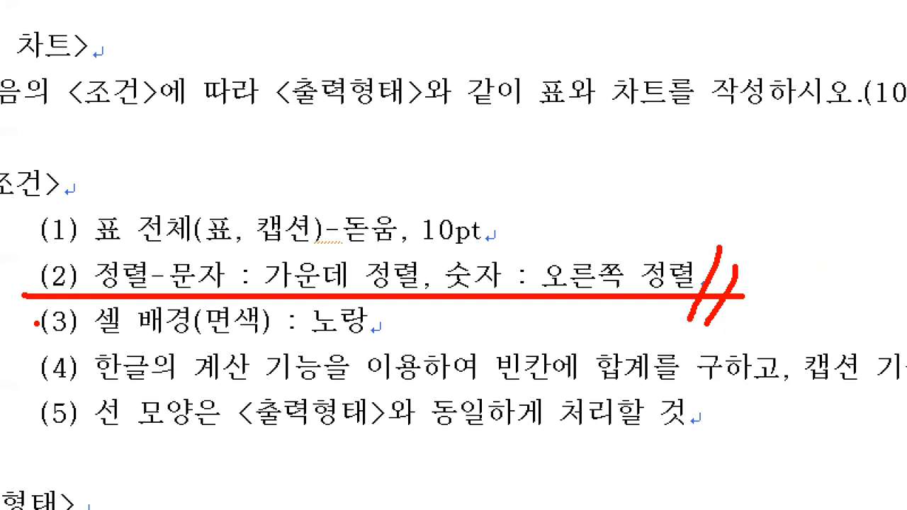
Examine in the exercise's <출력형태> table which cells have the yellow background, selecting the range from 구분 to the 저가 row of 선물 0812.
key(alt+Tab)
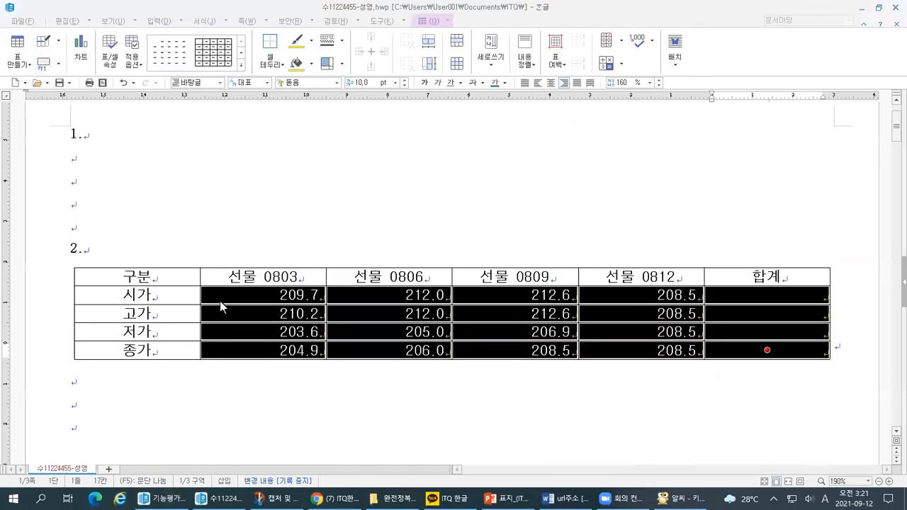
key(alt+Tab)
click(164, 223)
key(alt+Tab)
click(259, 214)
scroll(325, 299, down, 6)
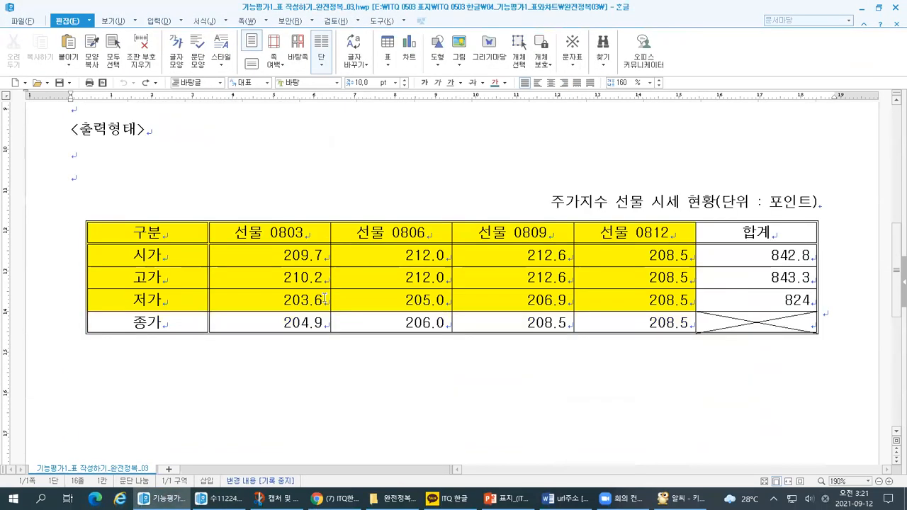
shift+click(164, 231)
double_click(173, 238)
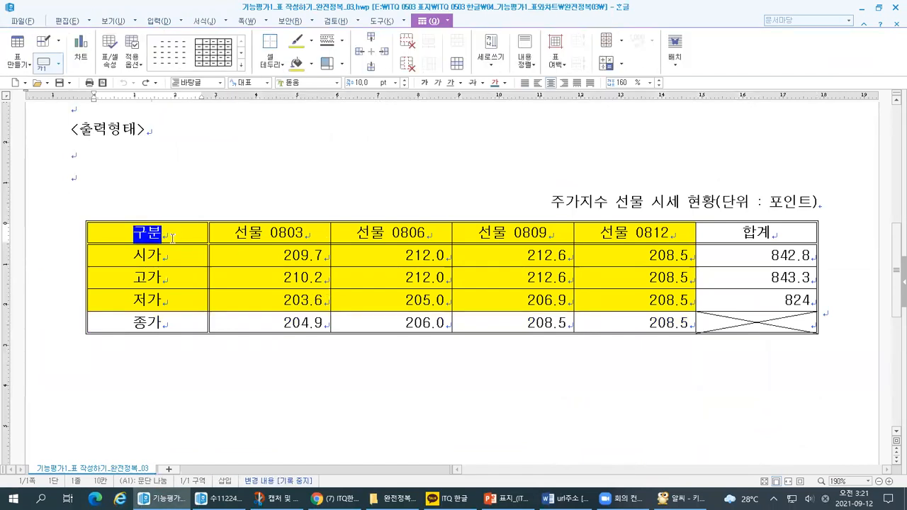
key(Escape)
key(F5)
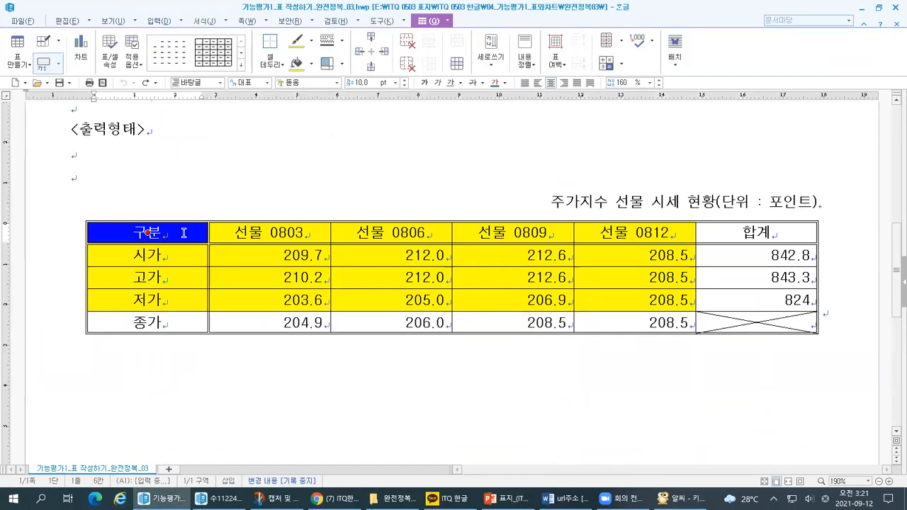
click(622, 304)
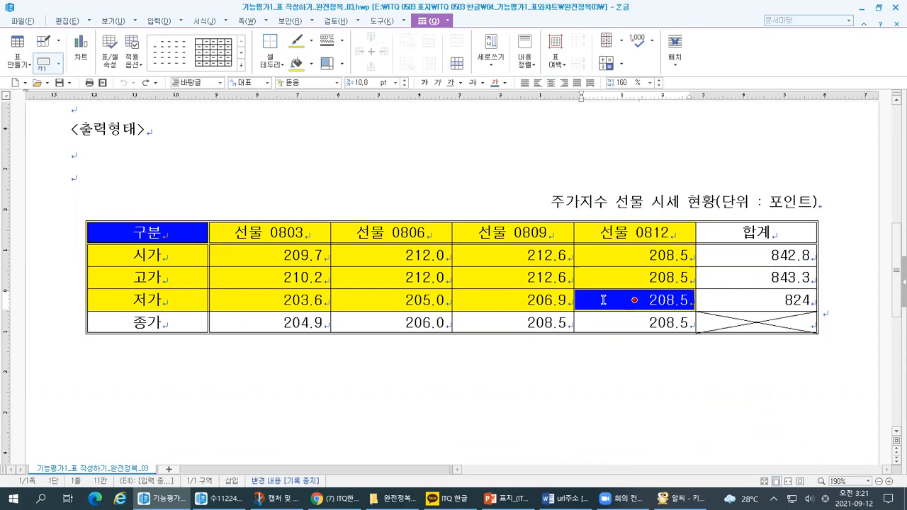
drag(188, 237, 590, 303)
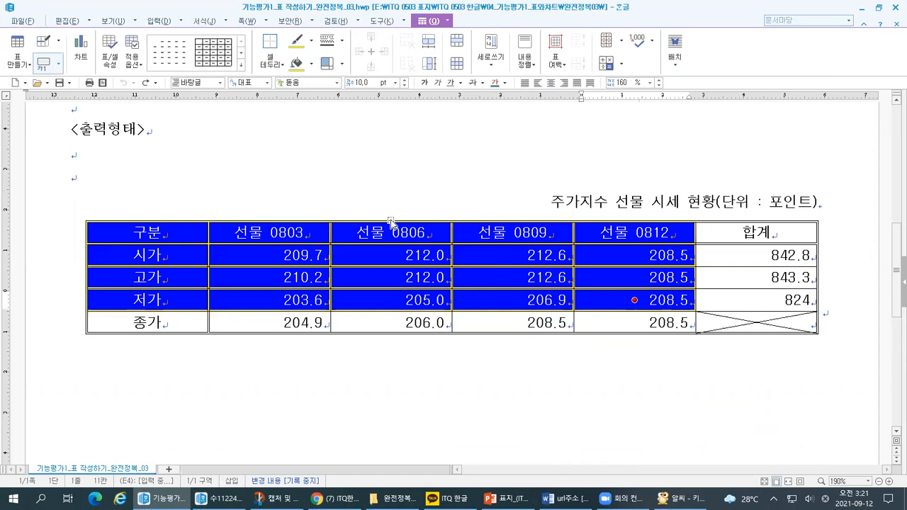
click(373, 198)
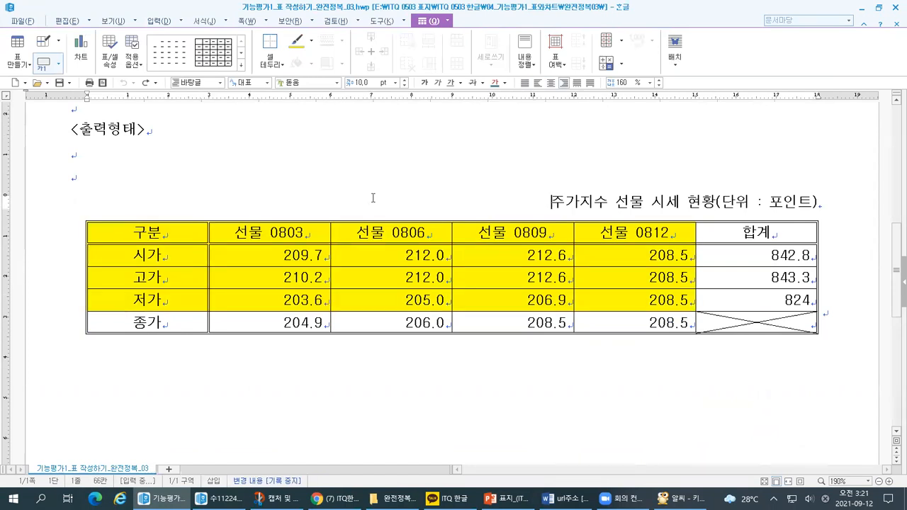
Return to the answer document and fill the cells from 구분 to the 저가 row of 선물 0812 with yellow from the 오피스 colour theme.
key(alt+Tab)
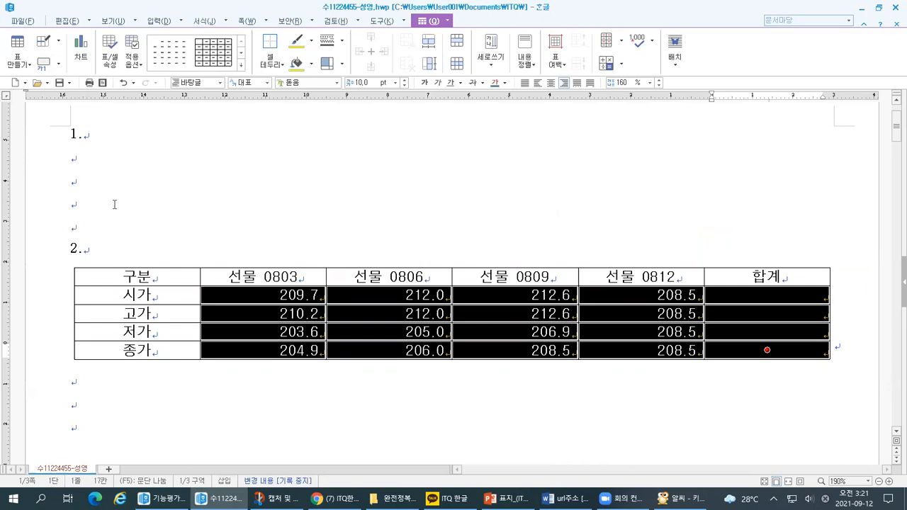
click(114, 204)
drag(153, 277, 640, 333)
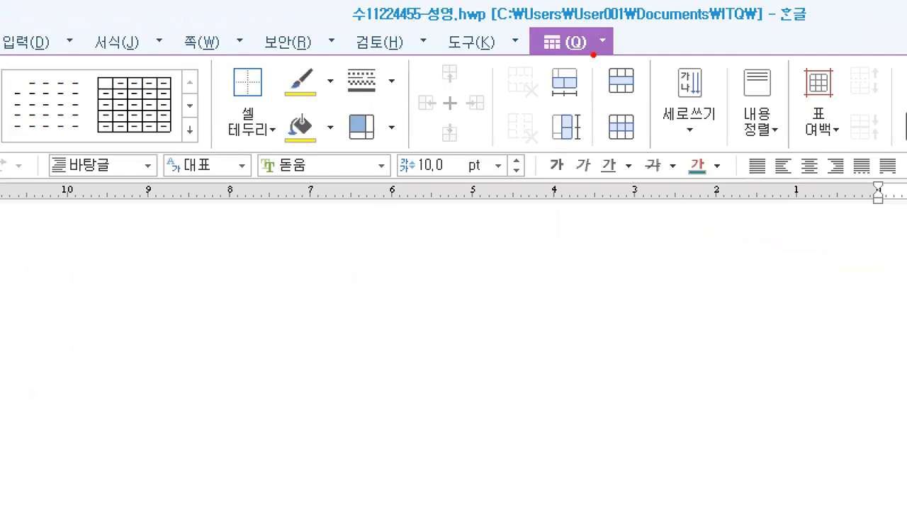
mouse_move(533, 37)
mouse_down()
mouse_move(609, 68)
mouse_move(592, 78)
mouse_up()
mouse_move(328, 152)
mouse_down()
mouse_move(273, 111)
mouse_move(350, 124)
mouse_move(306, 155)
mouse_up()
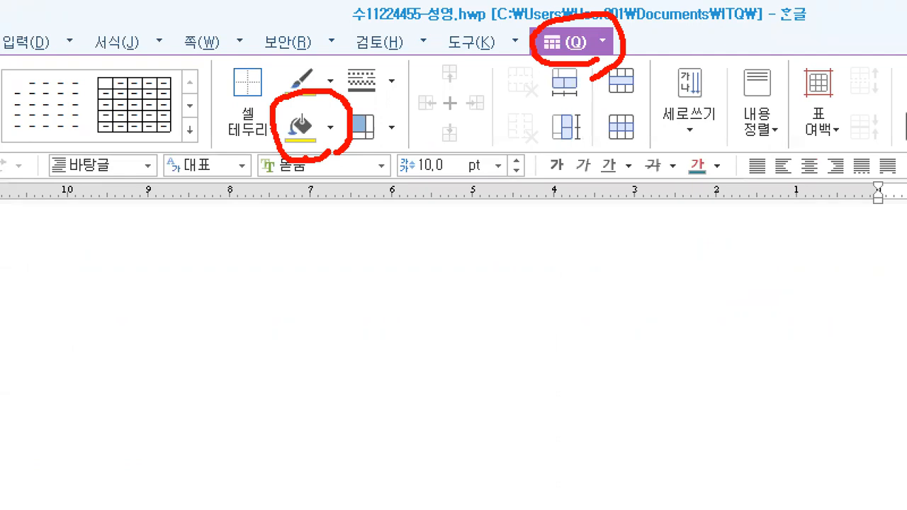
mouse_move(334, 137)
mouse_down()
mouse_move(321, 139)
mouse_move(342, 116)
mouse_move(337, 142)
mouse_up()
drag(320, 96, 333, 97)
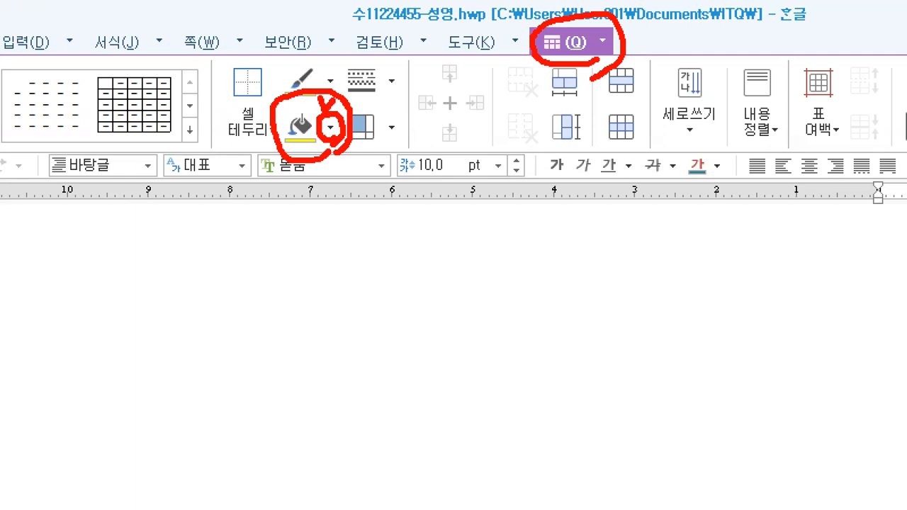
drag(300, 144, 285, 207)
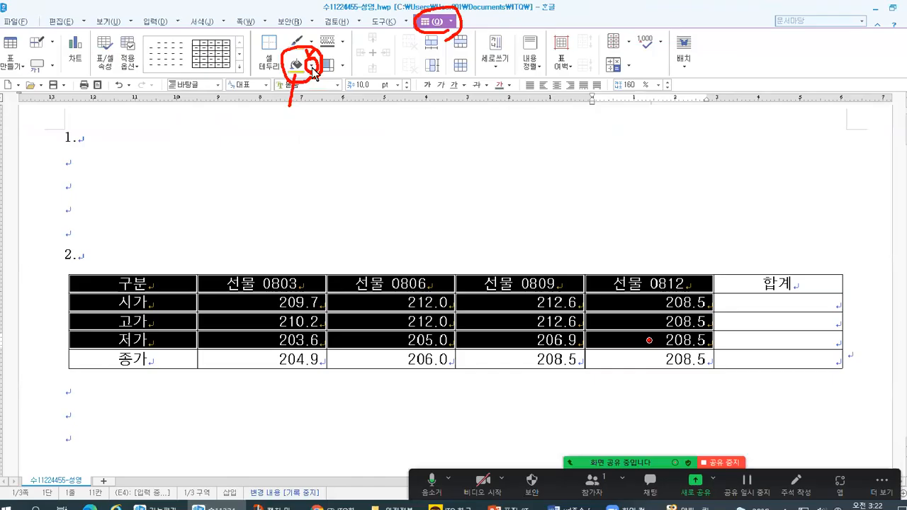
click(331, 128)
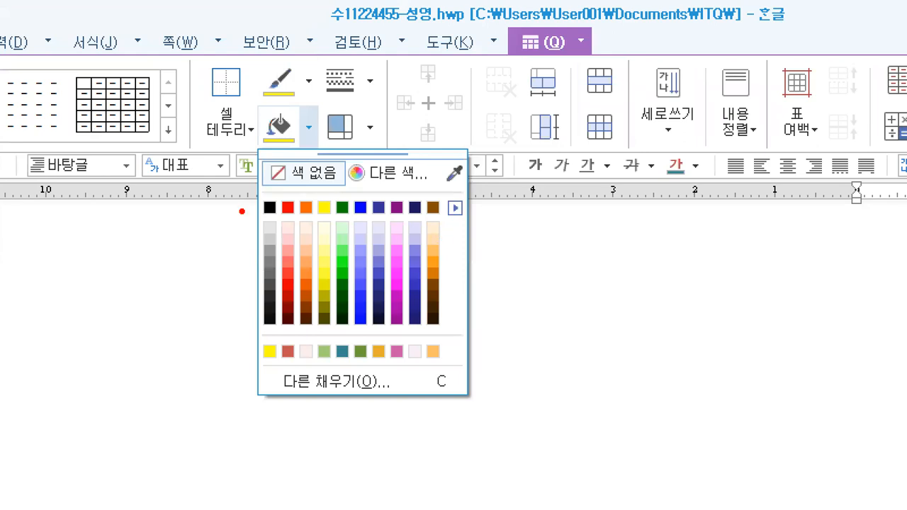
drag(280, 93, 278, 106)
mouse_move(254, 215)
mouse_down()
mouse_move(259, 339)
mouse_move(413, 332)
mouse_move(428, 291)
mouse_move(313, 188)
mouse_move(258, 187)
mouse_up()
mouse_move(336, 225)
mouse_down()
mouse_move(307, 206)
mouse_move(338, 213)
mouse_up()
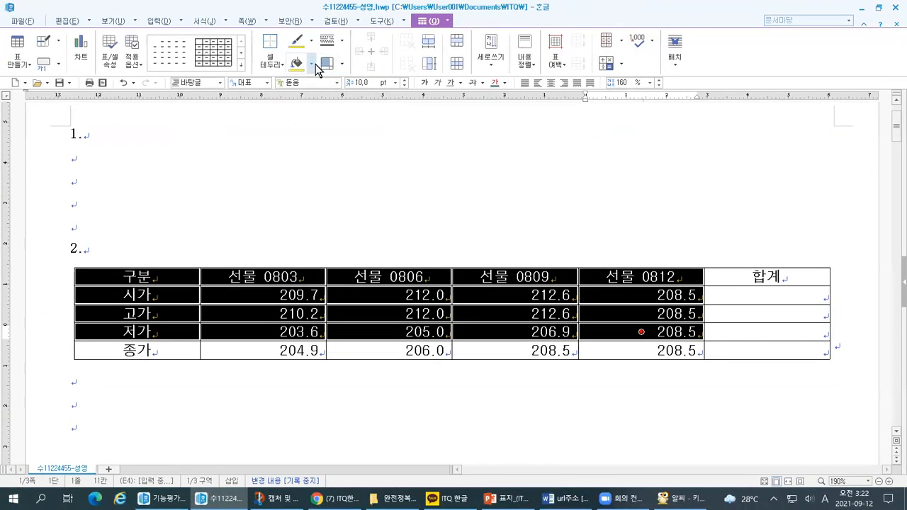
click(309, 128)
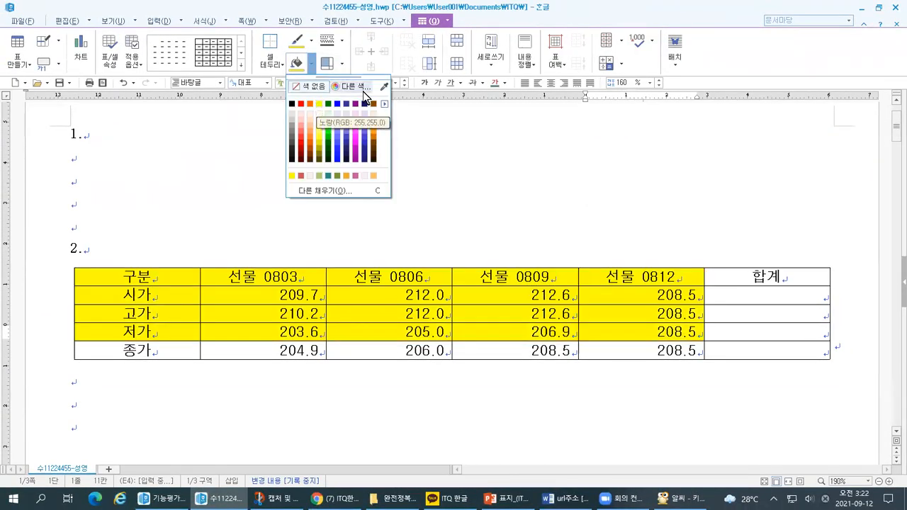
click(384, 104)
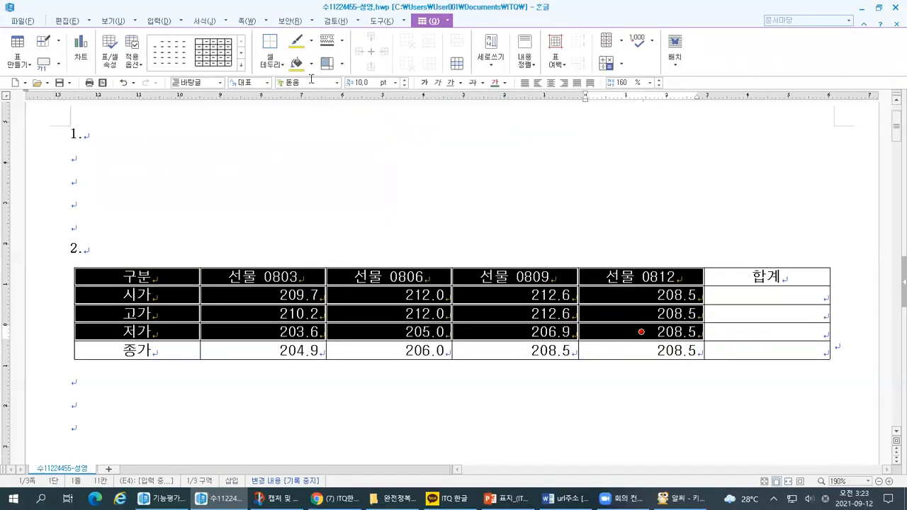
click(385, 39)
click(320, 103)
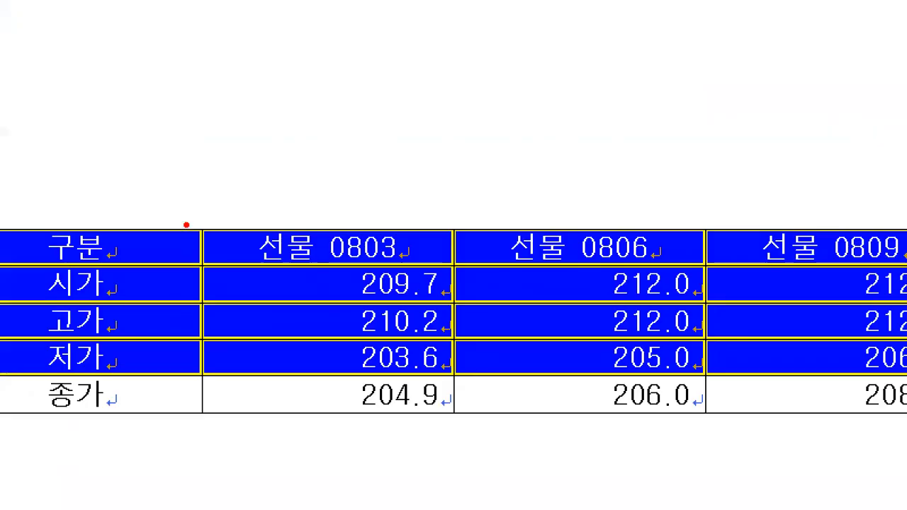
drag(173, 218, 206, 211)
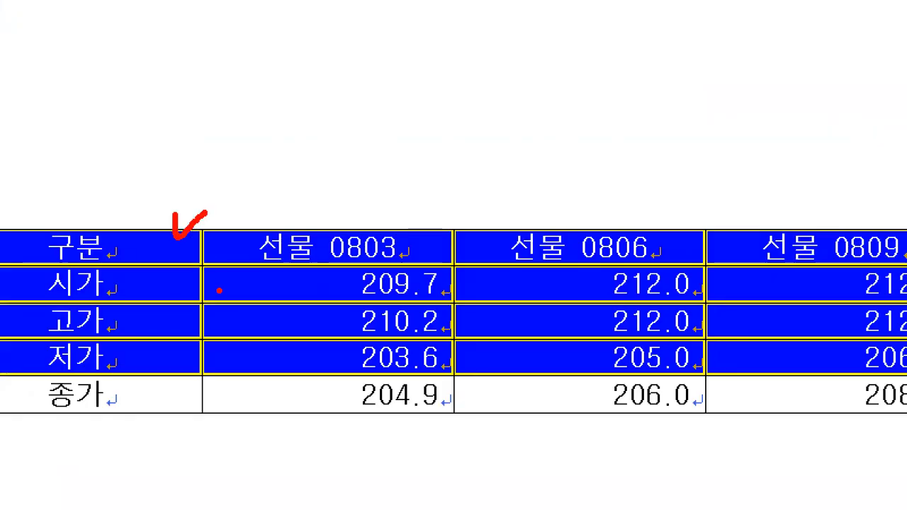
key(Escape)
key(Escape)
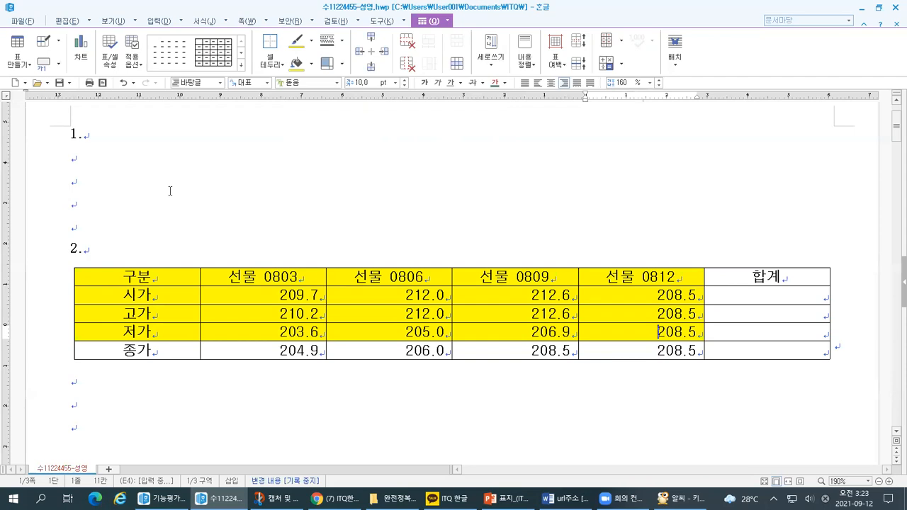
Switch to the PowerPoint lesson slide and review the objective on cell background colour and block totals.
click(507, 499)
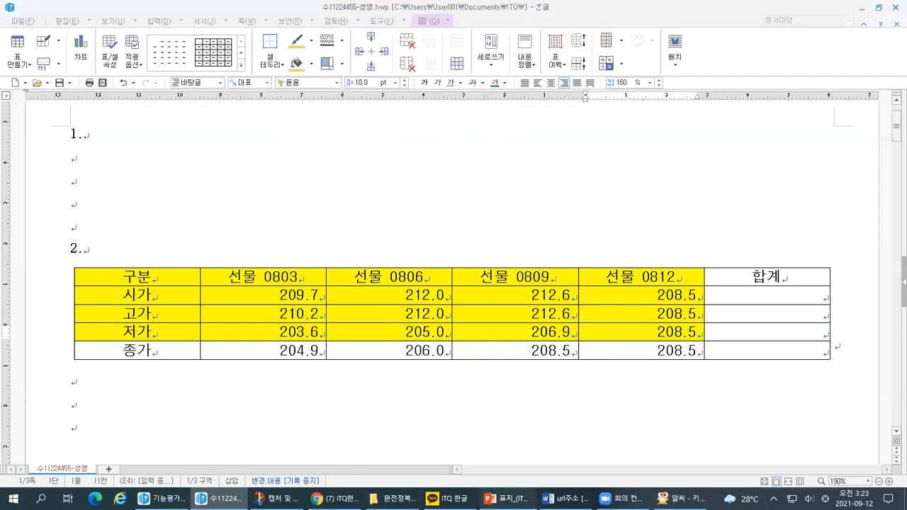
key(ctrl+1)
mouse_move(276, 377)
mouse_down()
mouse_move(559, 364)
mouse_move(363, 341)
mouse_move(320, 382)
mouse_up()
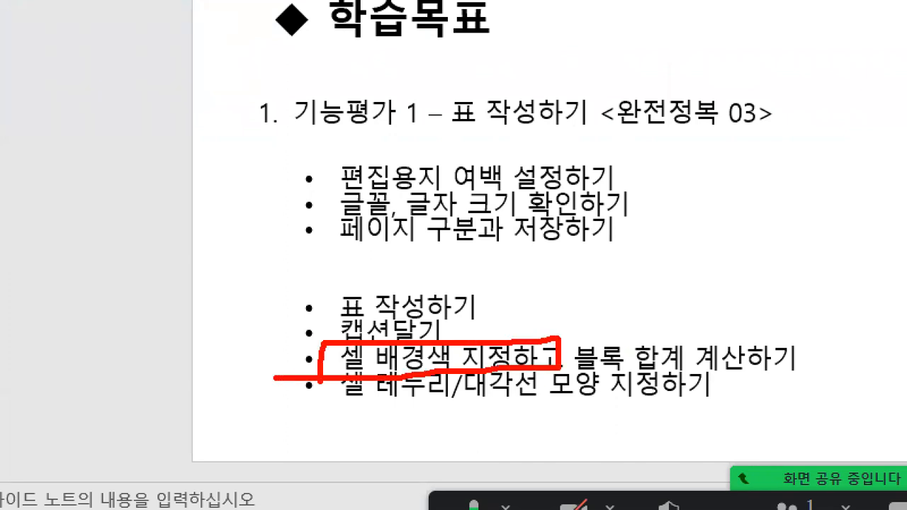
drag(580, 376, 885, 375)
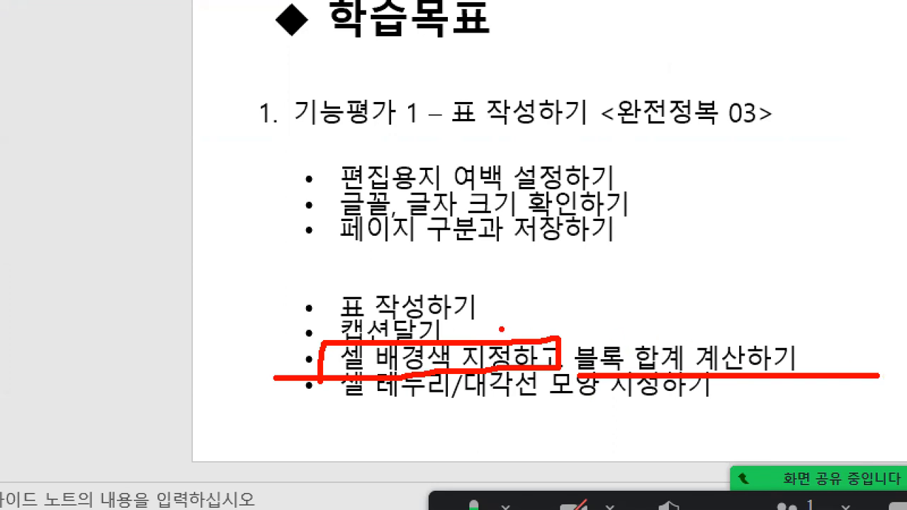
drag(304, 325, 320, 319)
drag(647, 327, 668, 329)
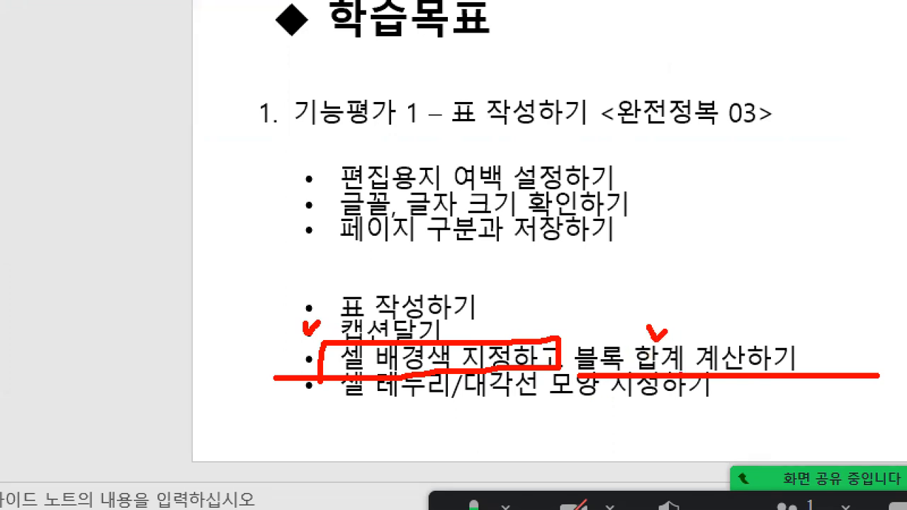
Return to the answer document and select the number cells from 시가 to 저가, including their empty 합계 cells.
key(alt+Tab)
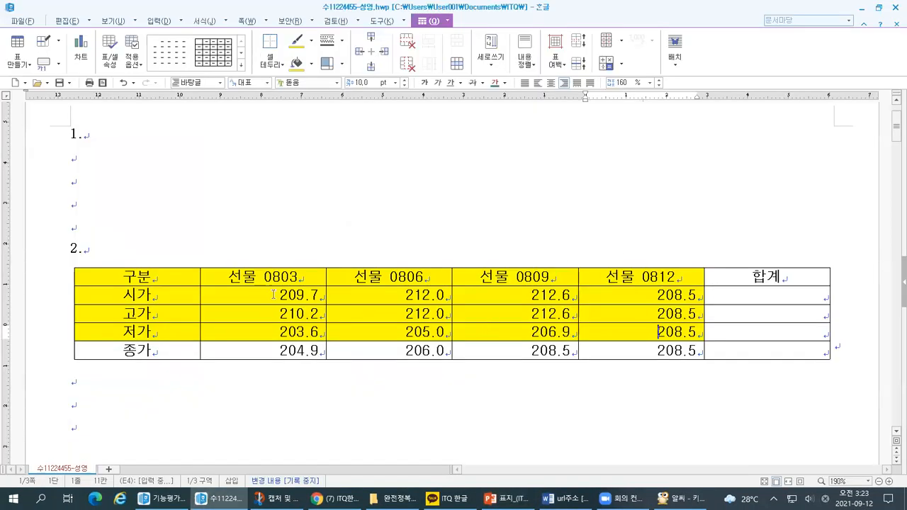
drag(273, 294, 729, 332)
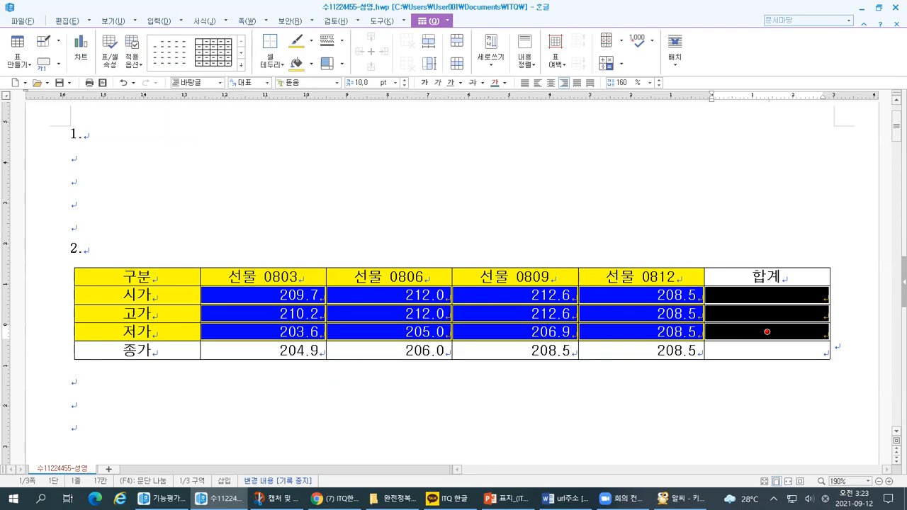
key(ctrl+1)
mouse_move(698, 237)
mouse_down()
mouse_move(699, 299)
mouse_move(708, 298)
mouse_up()
drag(699, 312, 704, 339)
mouse_move(1, 254)
mouse_down()
mouse_move(398, 230)
mouse_move(593, 249)
mouse_move(556, 268)
mouse_up()
drag(122, 287, 568, 282)
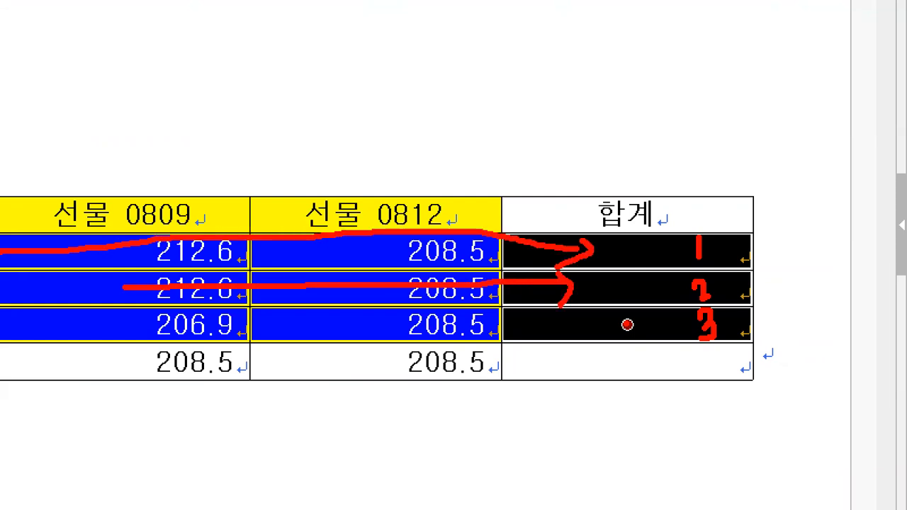
key(Escape)
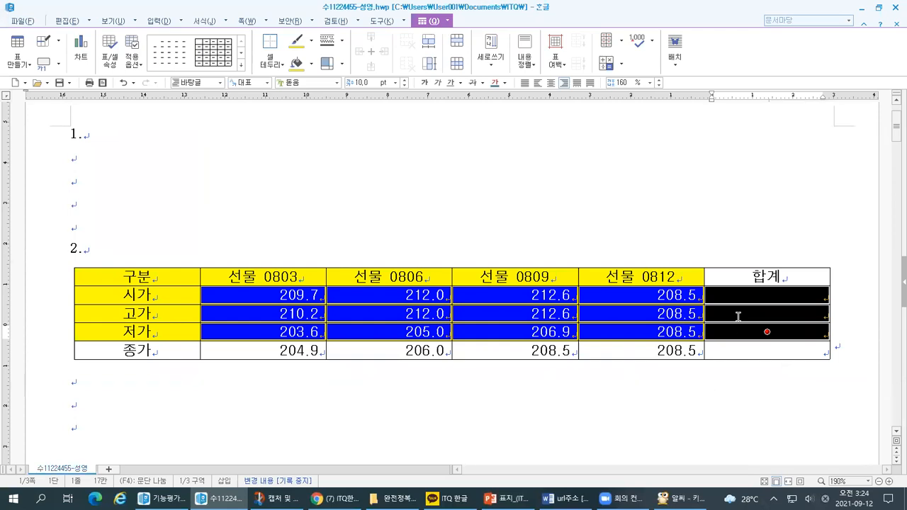
Examine the table commands for the selected cells, especially the 블록 계산식 options and where 블록 합계 is found.
click(447, 20)
click(428, 20)
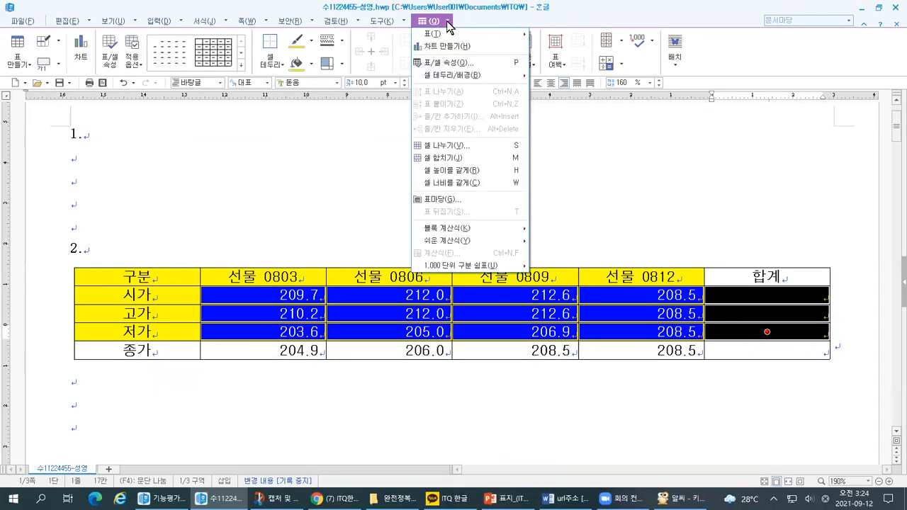
mouse_move(450, 43)
mouse_down()
mouse_move(438, 51)
mouse_move(461, 15)
mouse_move(457, 54)
mouse_up()
mouse_move(388, 50)
mouse_down()
mouse_move(365, 100)
mouse_move(328, 390)
mouse_move(365, 509)
mouse_up()
mouse_move(380, 479)
mouse_down()
mouse_move(620, 473)
mouse_move(603, 484)
mouse_up()
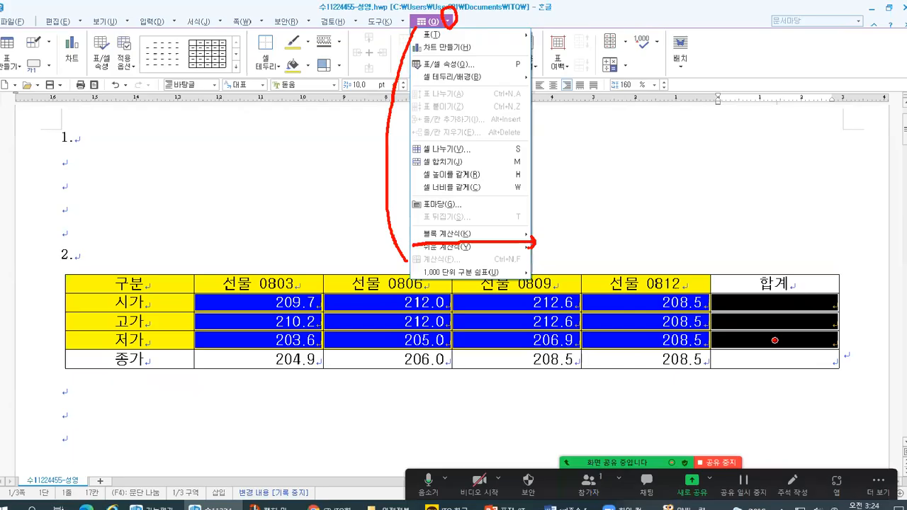
click(448, 20)
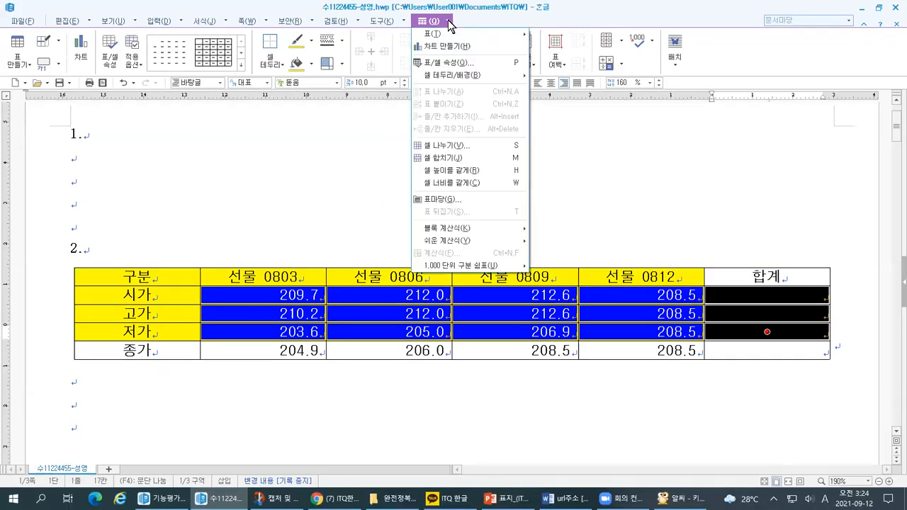
mouse_move(452, 233)
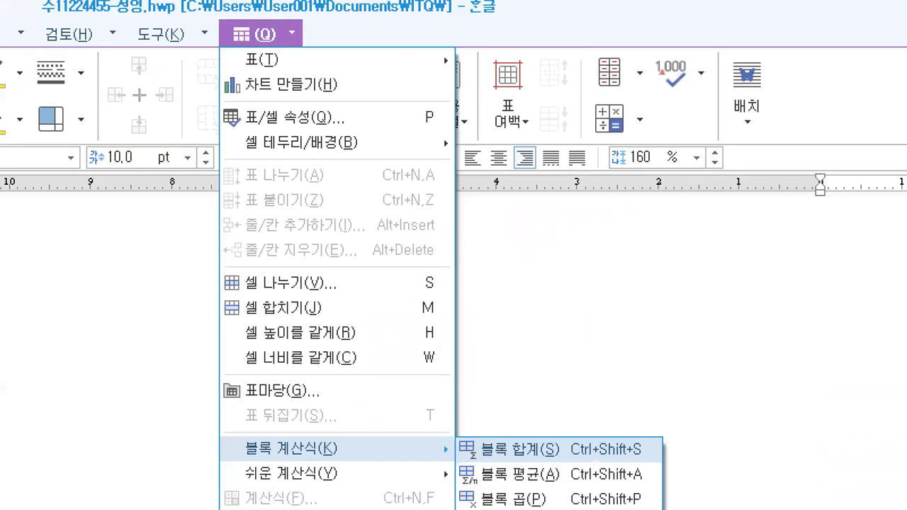
click(315, 23)
mouse_move(303, 48)
mouse_down()
mouse_move(296, 11)
mouse_move(294, 57)
mouse_up()
mouse_move(347, 450)
mouse_down()
mouse_move(223, 457)
mouse_move(342, 447)
mouse_up()
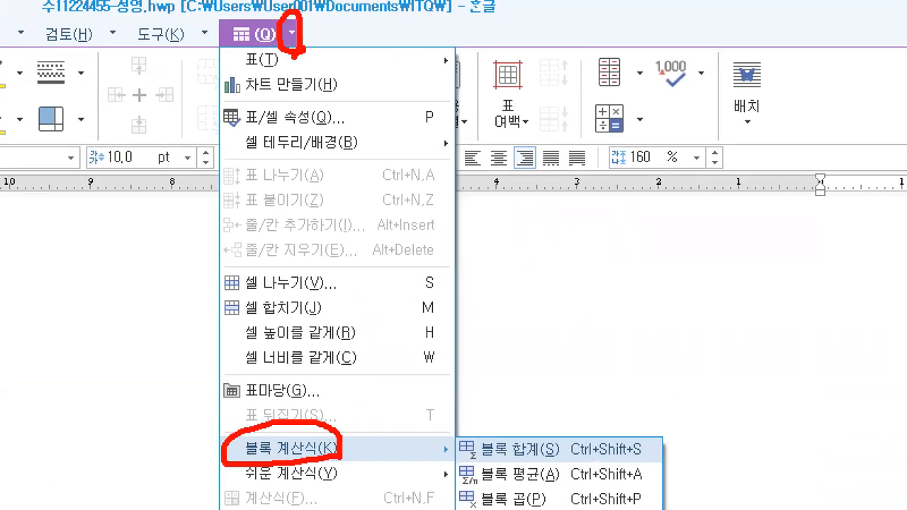
mouse_move(493, 466)
mouse_down()
mouse_move(580, 461)
mouse_move(655, 425)
mouse_move(453, 457)
mouse_move(460, 466)
mouse_up()
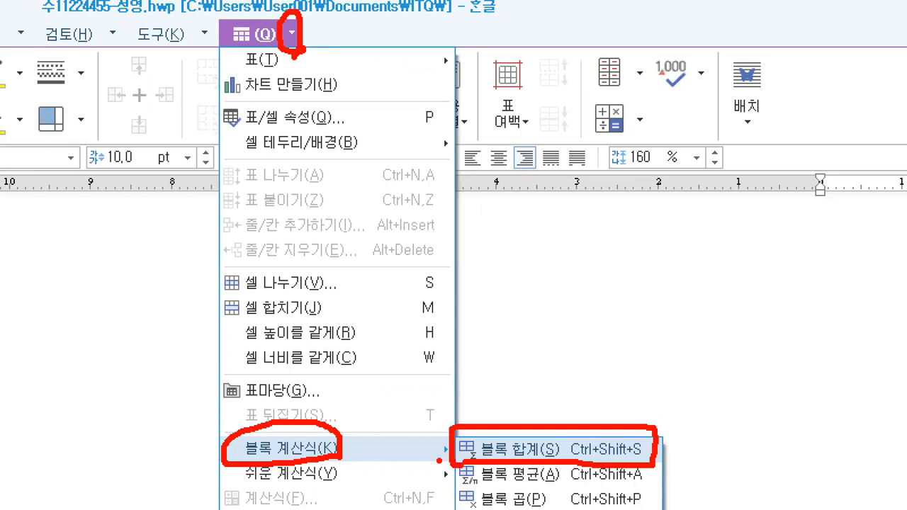
key(Escape)
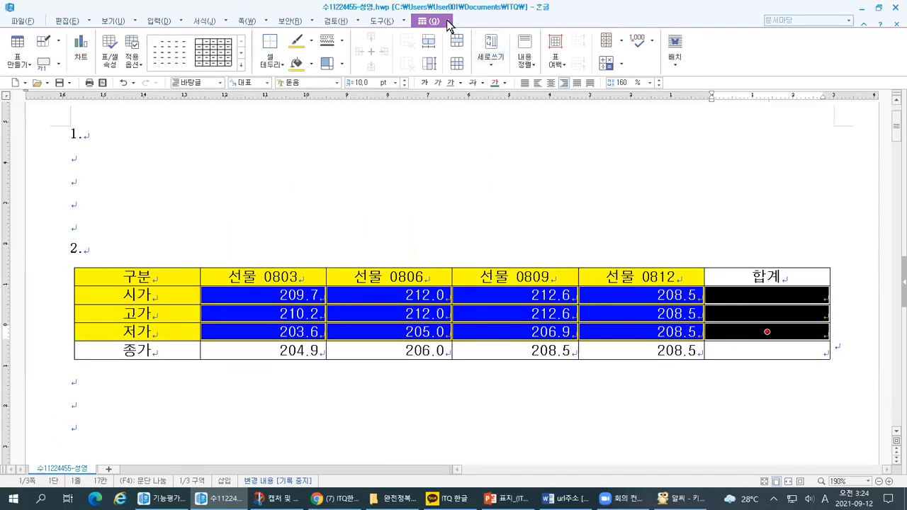
click(446, 19)
mouse_move(510, 227)
key(ctrl+1)
click(836, 296)
drag(716, 274, 720, 287)
drag(718, 331, 725, 369)
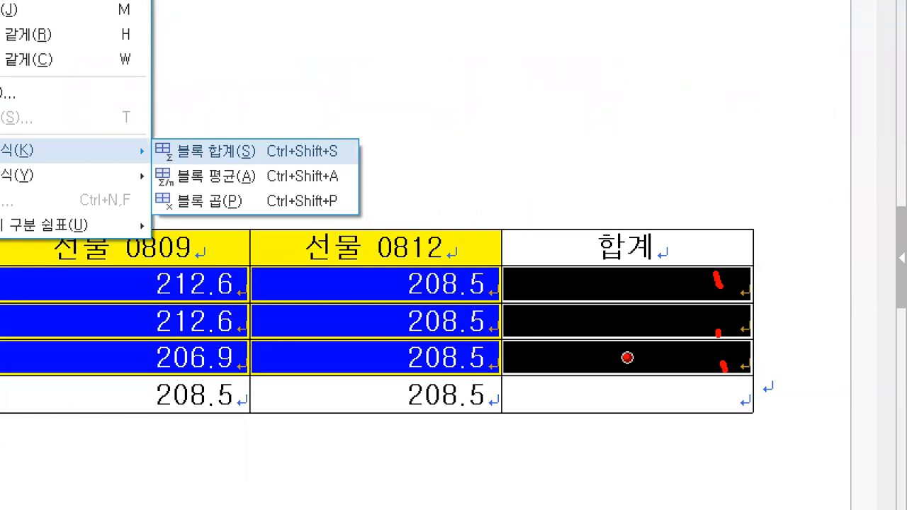
key(Escape)
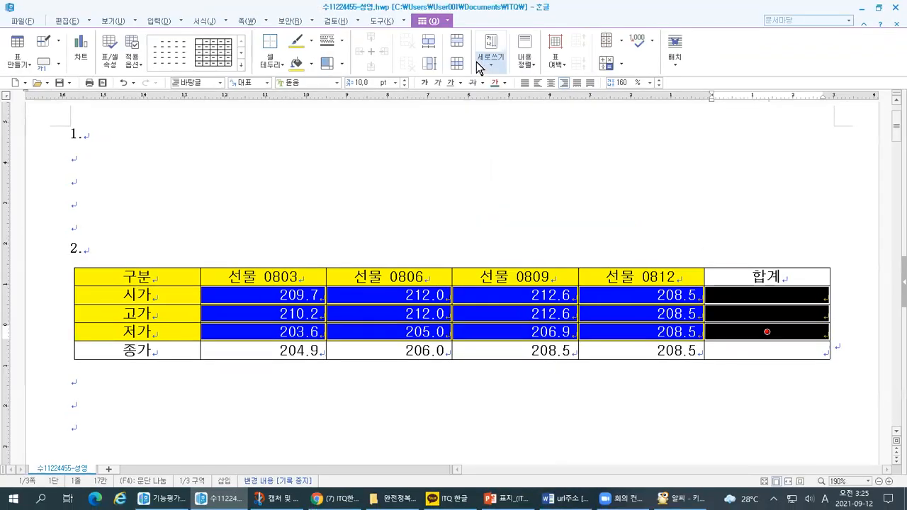
Apply 블록 합계 to the selected cells to calculate the 합계 values for 시가, 고가 and 저가.
click(448, 22)
mouse_move(461, 228)
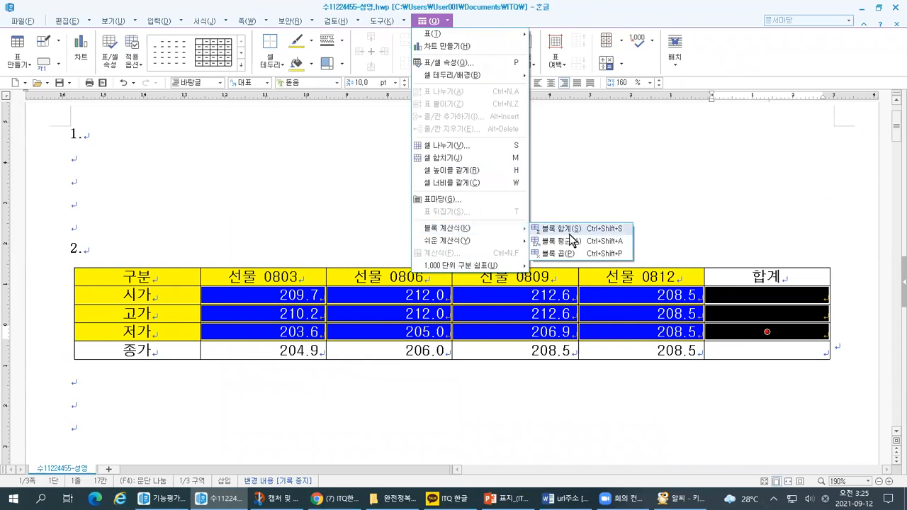
click(560, 229)
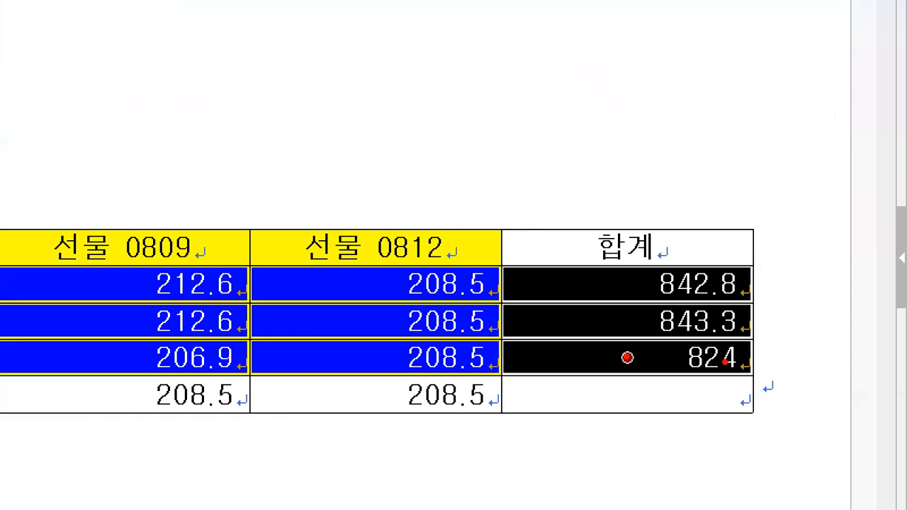
mouse_move(807, 350)
mouse_down()
mouse_move(773, 339)
mouse_move(825, 260)
mouse_move(823, 338)
mouse_up()
drag(742, 370, 686, 396)
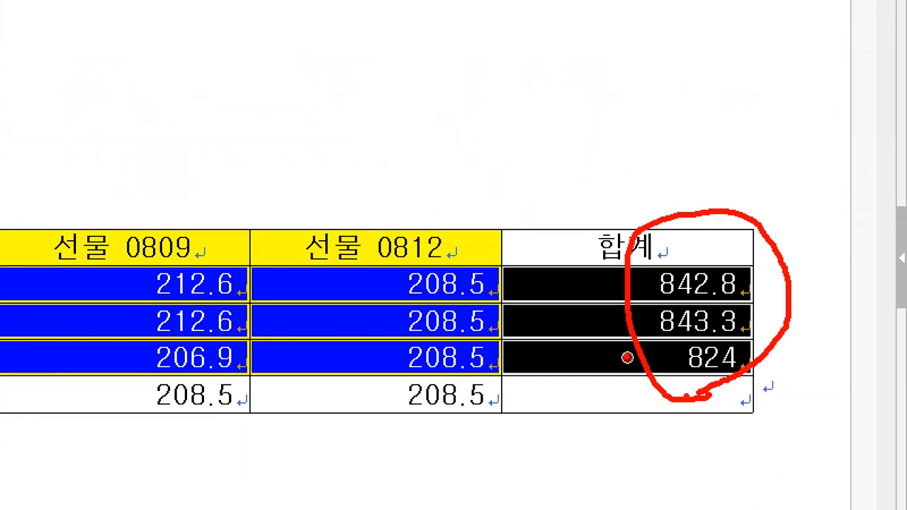
key(Escape)
Switch to the PowerPoint lesson slide and check the objectives on block totals and adding the caption.
click(507, 498)
drag(340, 400, 469, 395)
drag(565, 369, 780, 371)
drag(277, 349, 426, 341)
key(Escape)
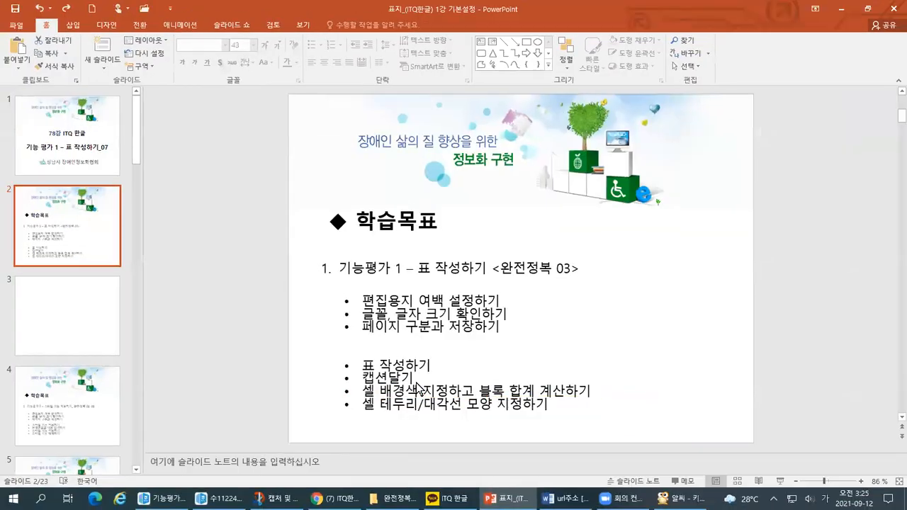
Switch to the finished 기능평가 1 example document and check the caption text and its placement above the table.
key(alt+Tab)
click(489, 262)
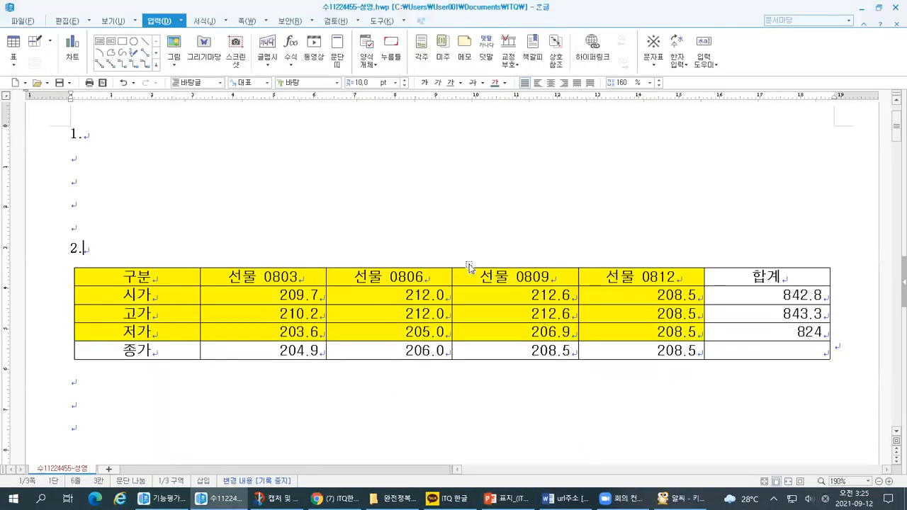
key(alt+Tab)
click(461, 209)
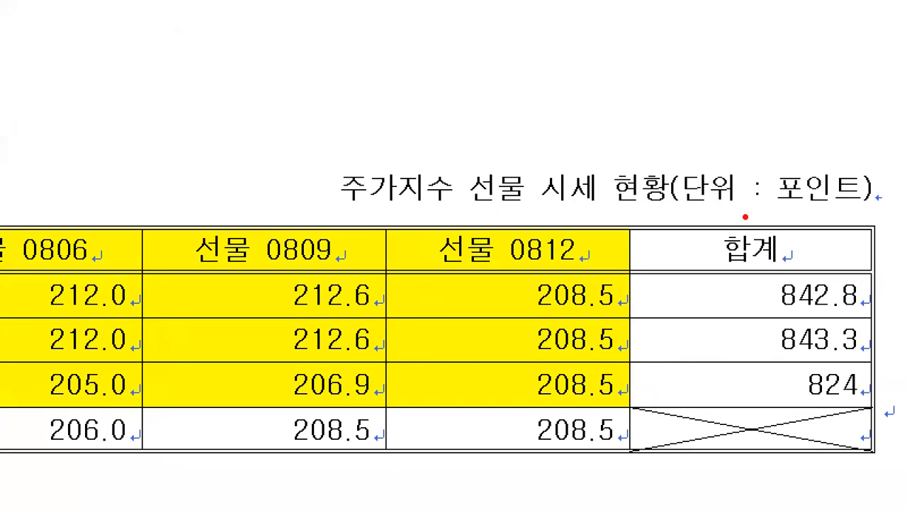
drag(248, 229, 864, 225)
mouse_move(275, 191)
mouse_down()
mouse_move(345, 189)
mouse_move(314, 225)
mouse_up()
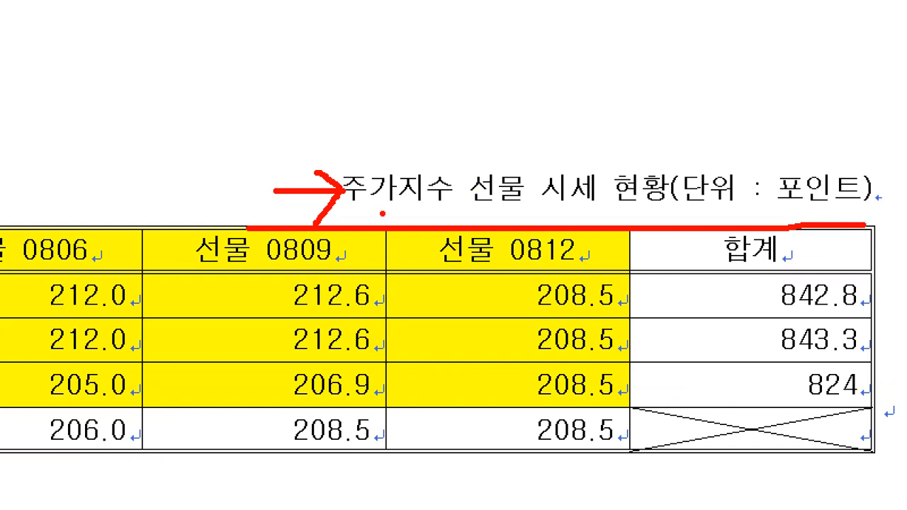
key(Escape)
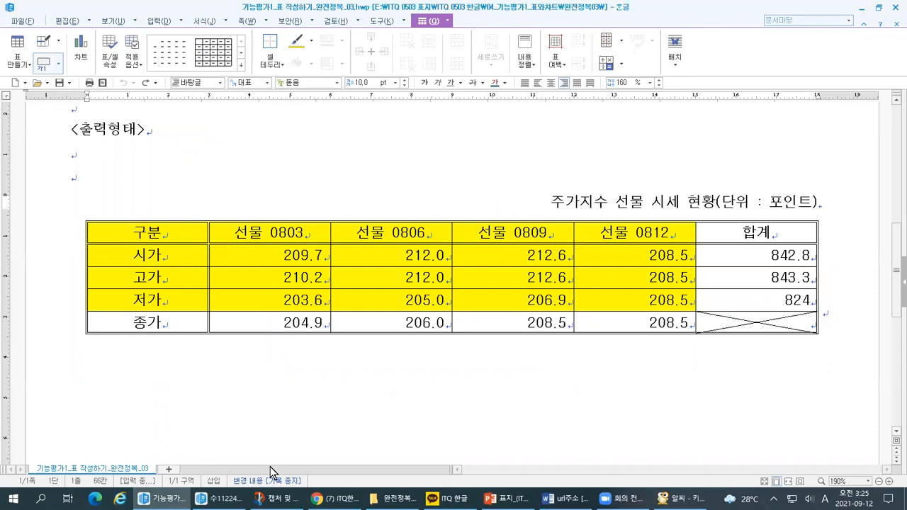
Return to the answer document and place the cursor in the empty 합계 cell of the 종가 row.
key(alt+Tab)
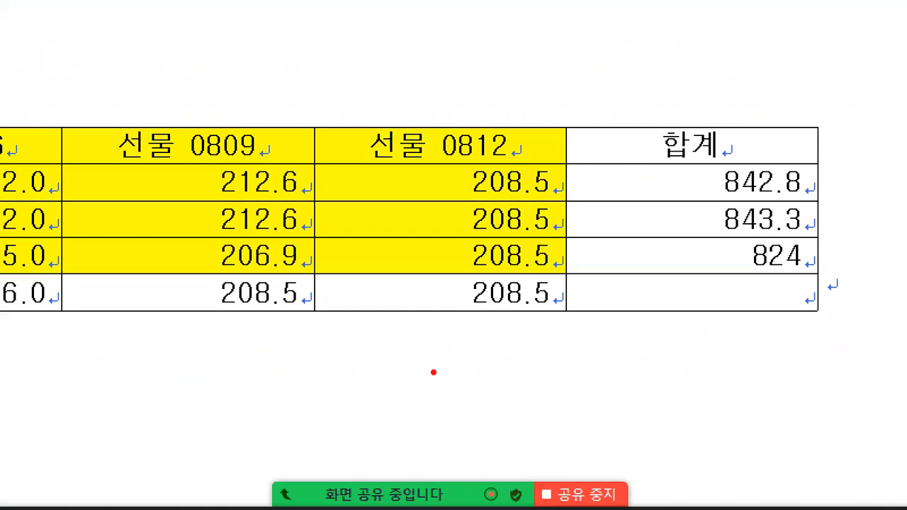
mouse_move(343, 381)
mouse_down()
mouse_move(816, 377)
mouse_move(496, 323)
mouse_move(322, 380)
mouse_move(325, 393)
mouse_up()
click(326, 414)
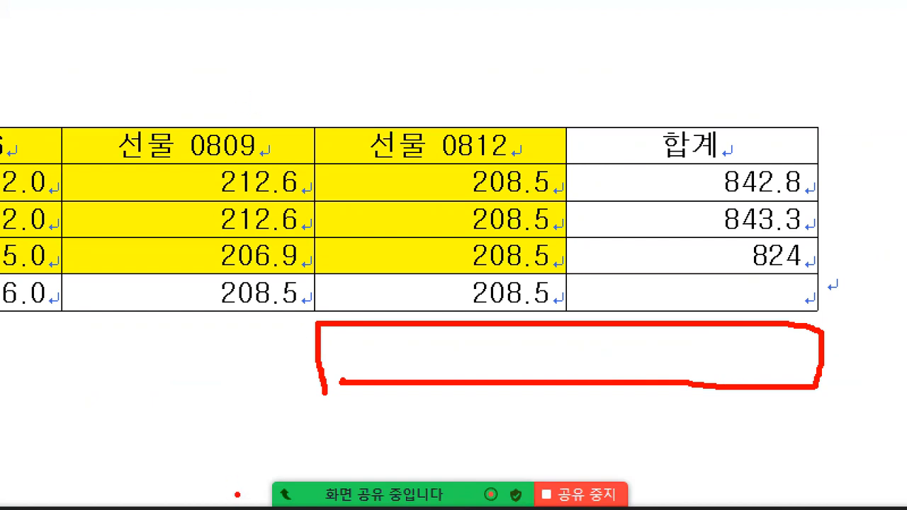
key(Escape)
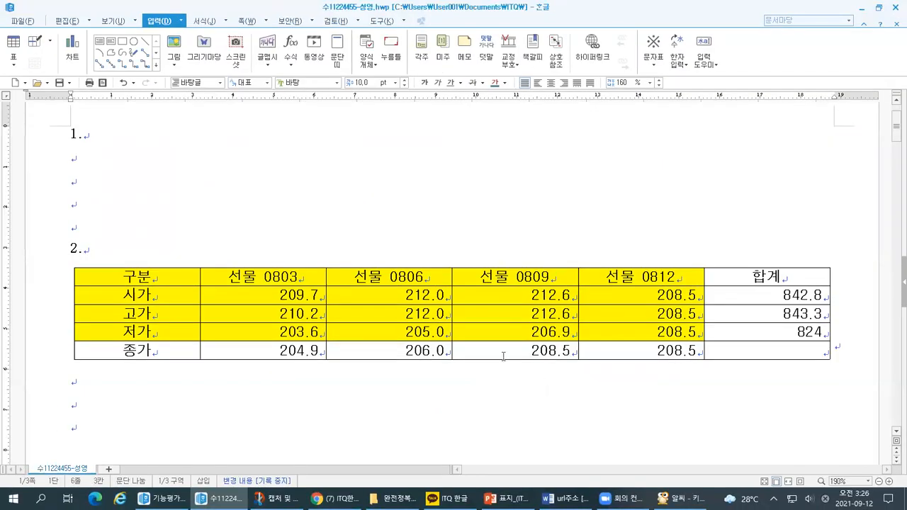
click(504, 354)
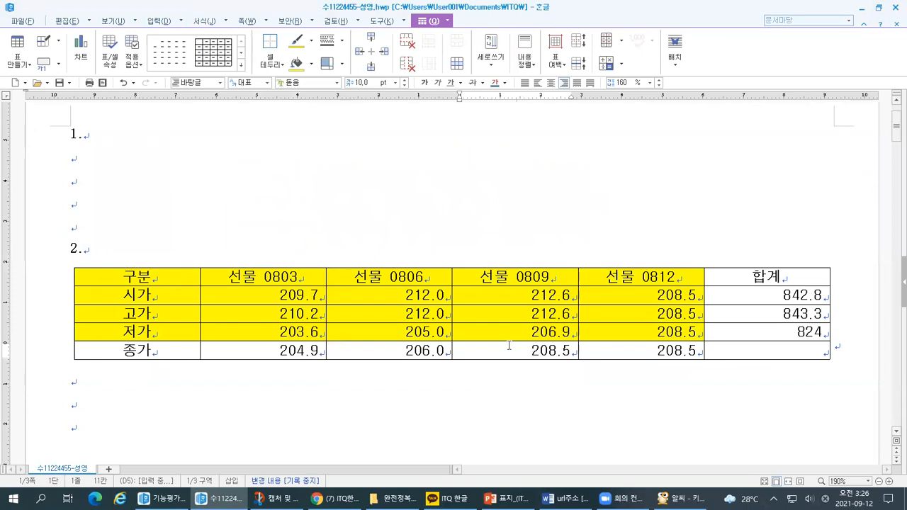
click(714, 346)
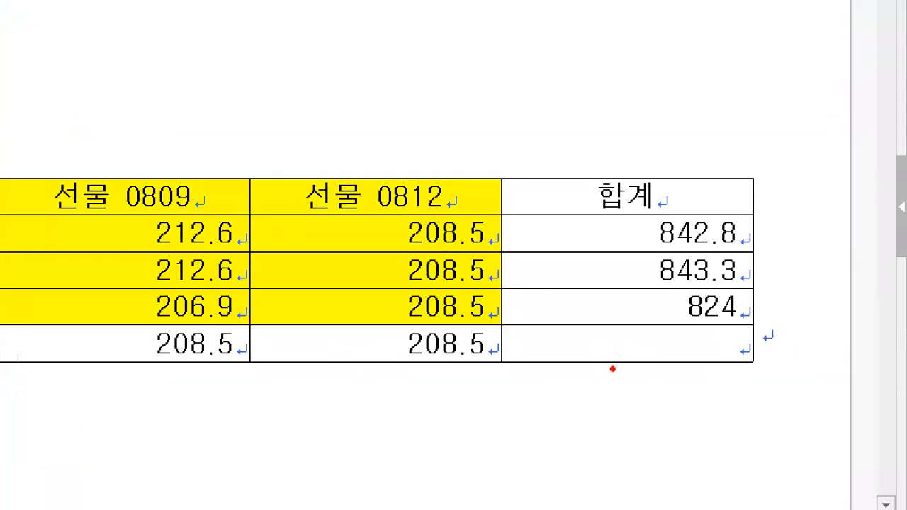
mouse_move(605, 338)
mouse_down()
mouse_move(577, 177)
mouse_move(379, 356)
mouse_move(337, 183)
mouse_move(650, 245)
mouse_up()
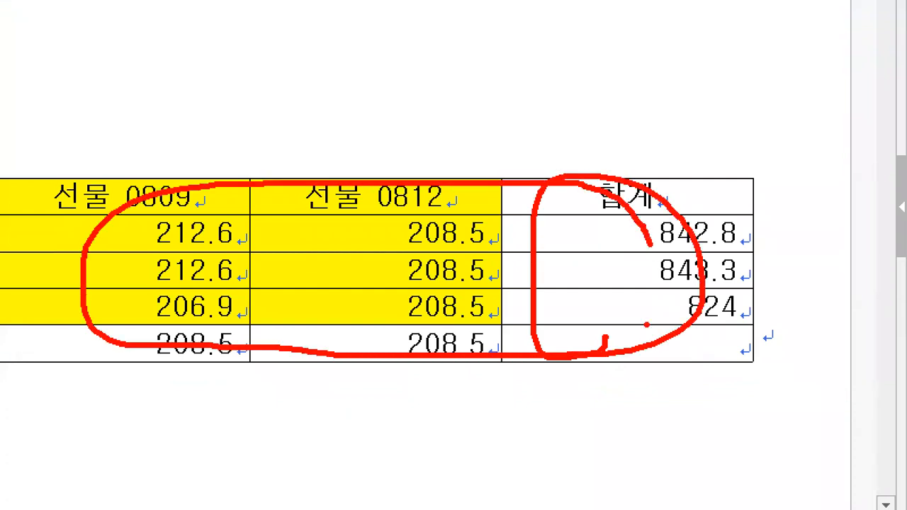
drag(345, 255, 345, 281)
drag(716, 331, 717, 356)
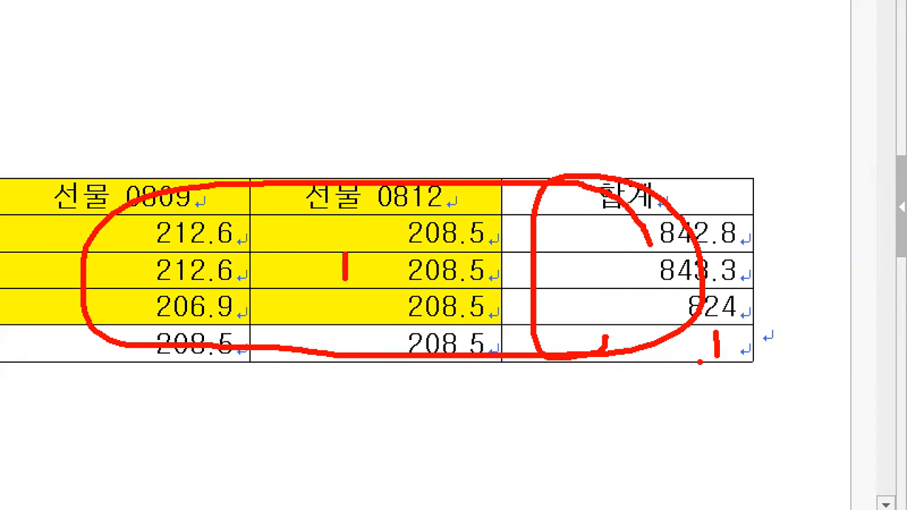
mouse_move(682, 345)
mouse_down()
mouse_move(676, 332)
mouse_move(666, 346)
mouse_up()
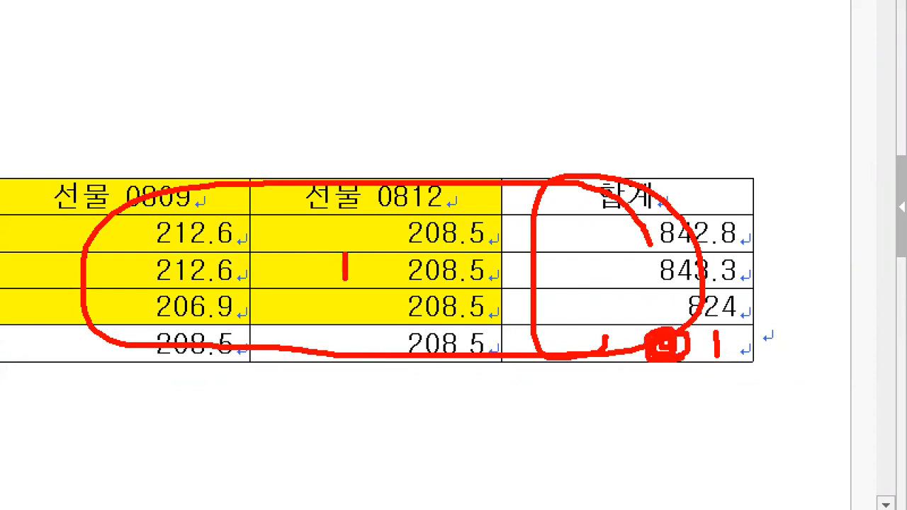
mouse_move(729, 342)
mouse_down()
mouse_move(745, 340)
mouse_move(731, 341)
mouse_move(737, 346)
mouse_up()
key(Escape)
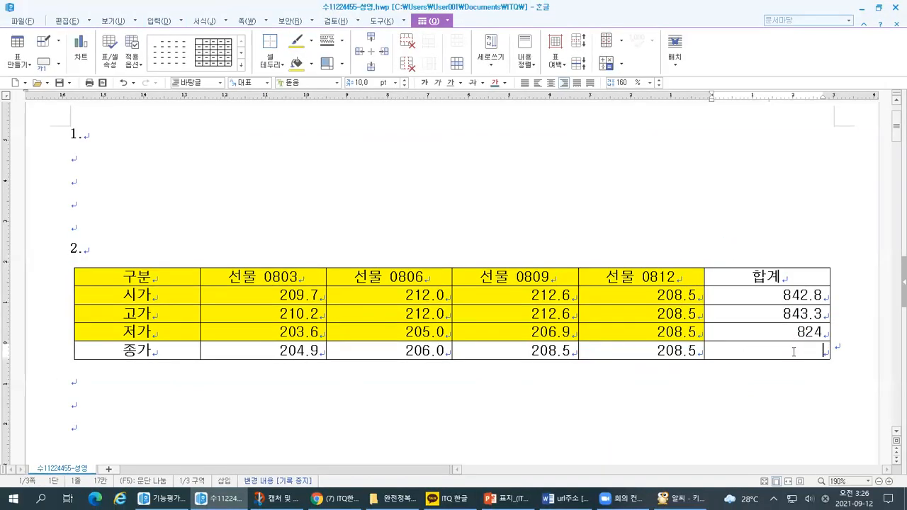
key(ctrl+1)
click(796, 360)
drag(732, 371, 744, 371)
drag(730, 339, 732, 362)
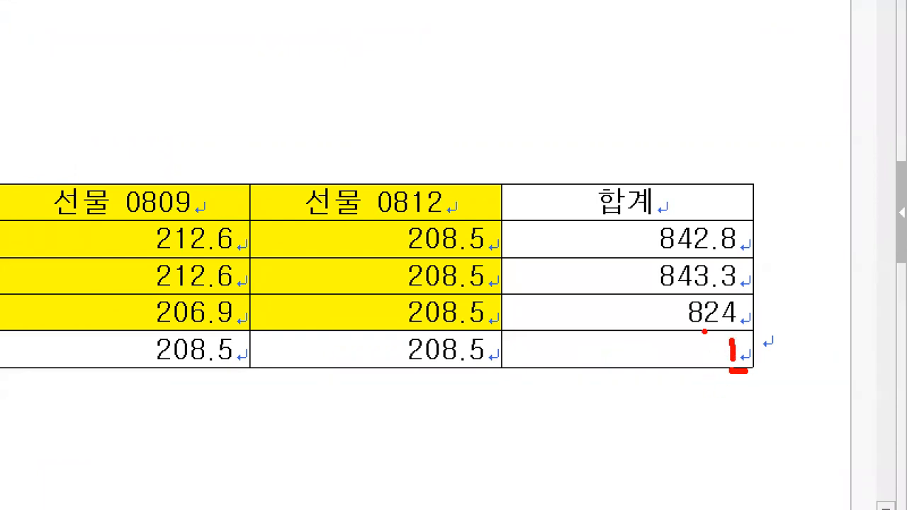
key(Escape)
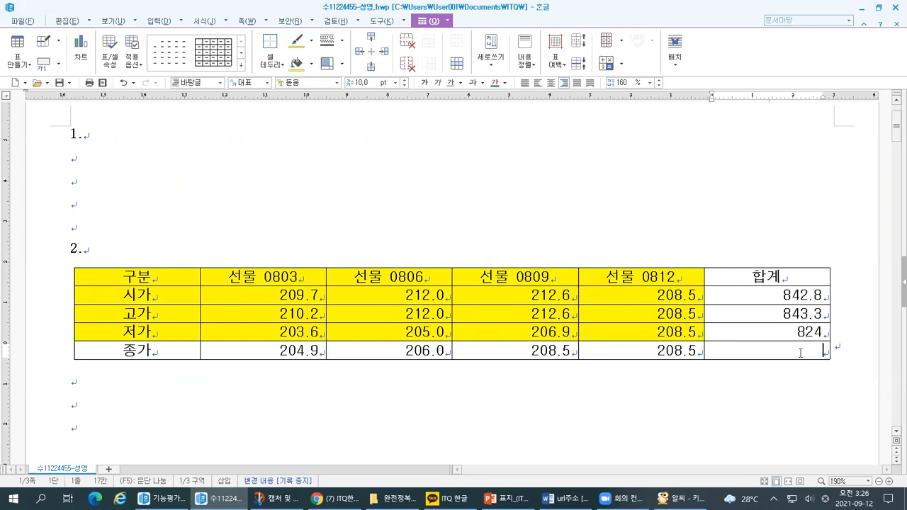
key(ctrl+1)
click(811, 360)
mouse_move(793, 355)
mouse_down()
mouse_move(823, 354)
mouse_move(818, 370)
mouse_up()
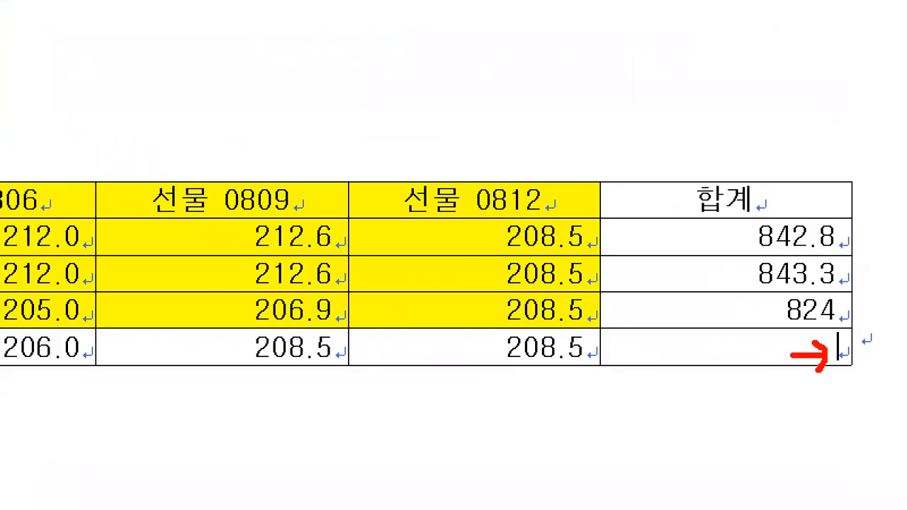
key(Escape)
Examine the table commands available for the current cell to locate the 캡션 command.
key(ctrl+1)
click(351, 56)
mouse_move(307, 60)
mouse_down()
mouse_move(415, 63)
mouse_move(347, 17)
mouse_move(338, 67)
mouse_up()
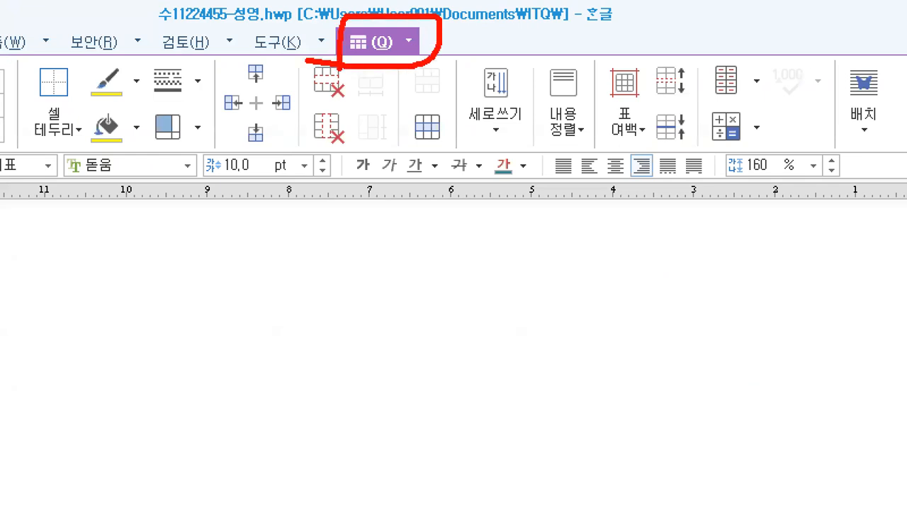
key(Escape)
key(ctrl+1)
click(2, 35)
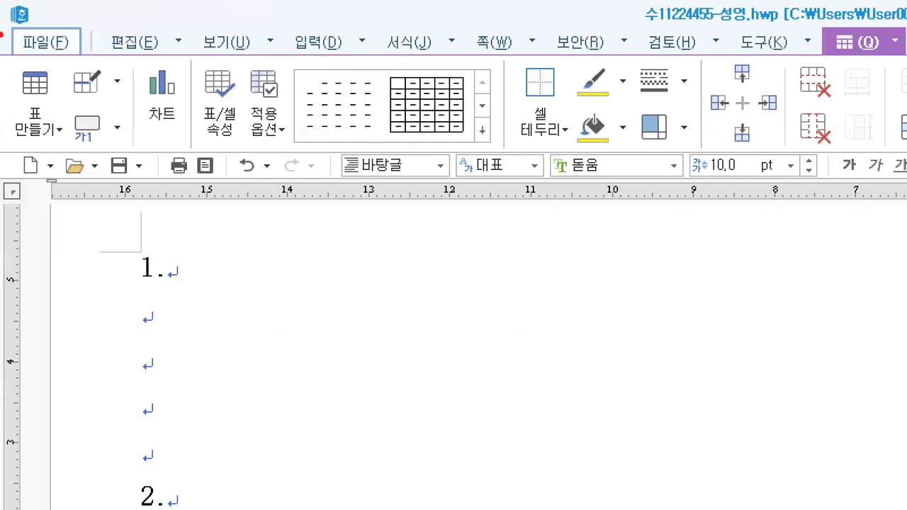
mouse_move(121, 144)
mouse_down()
mouse_move(86, 153)
mouse_move(106, 99)
mouse_move(124, 145)
mouse_up()
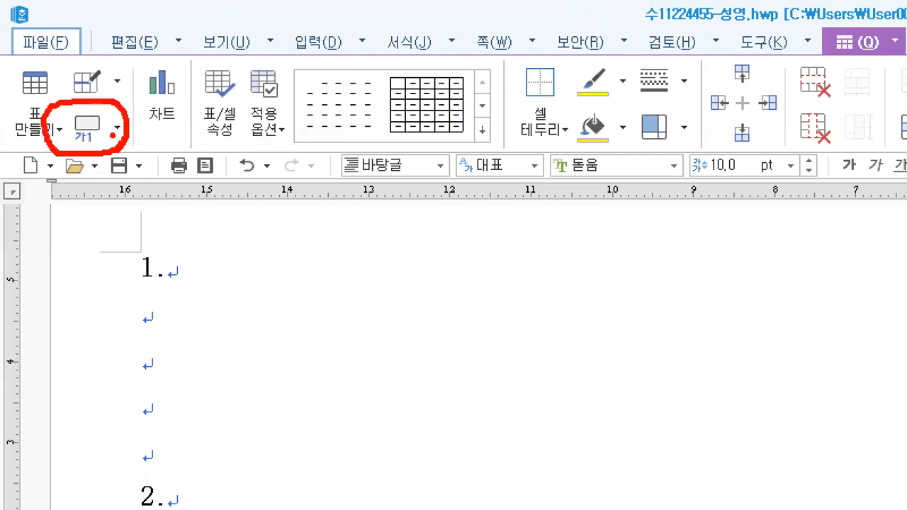
drag(116, 134, 121, 111)
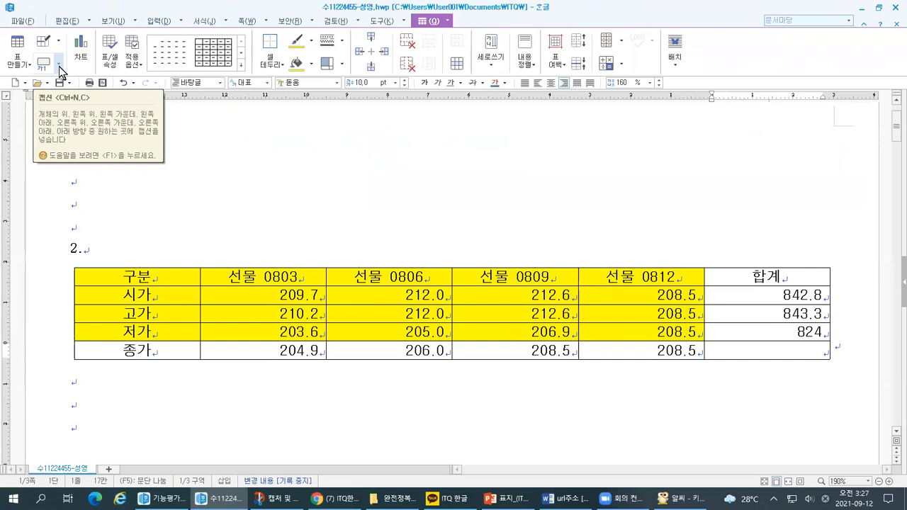
Add a caption to the table with its position set to 위.
click(59, 66)
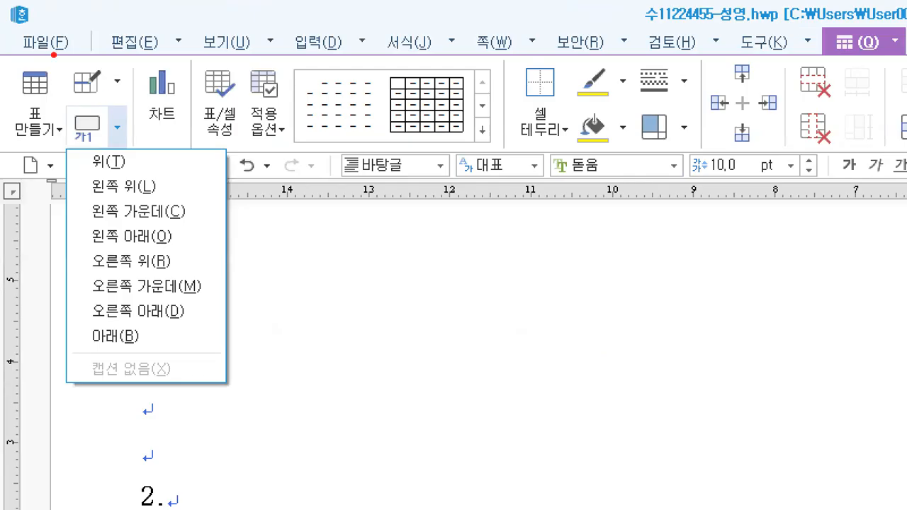
drag(40, 89, 64, 84)
mouse_move(126, 174)
mouse_down()
mouse_move(139, 151)
mouse_move(86, 166)
mouse_move(95, 174)
mouse_up()
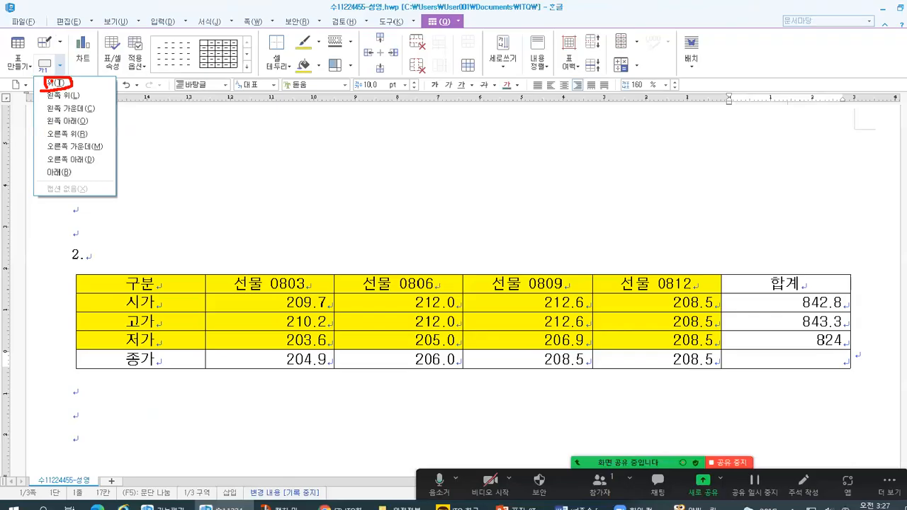
click(59, 65)
click(60, 84)
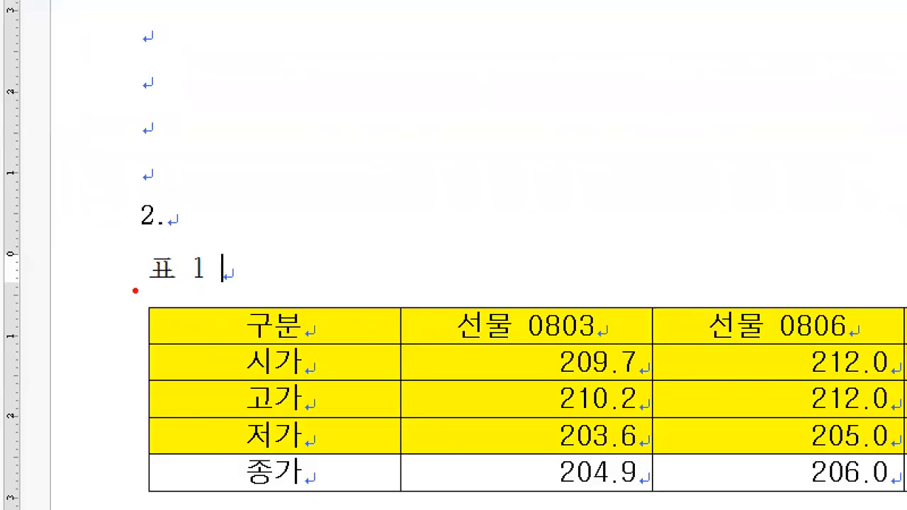
Try to erase the default caption text 표 1 from its end, and check the keyboard image in 알씨 for the deleting keys.
drag(134, 291, 211, 290)
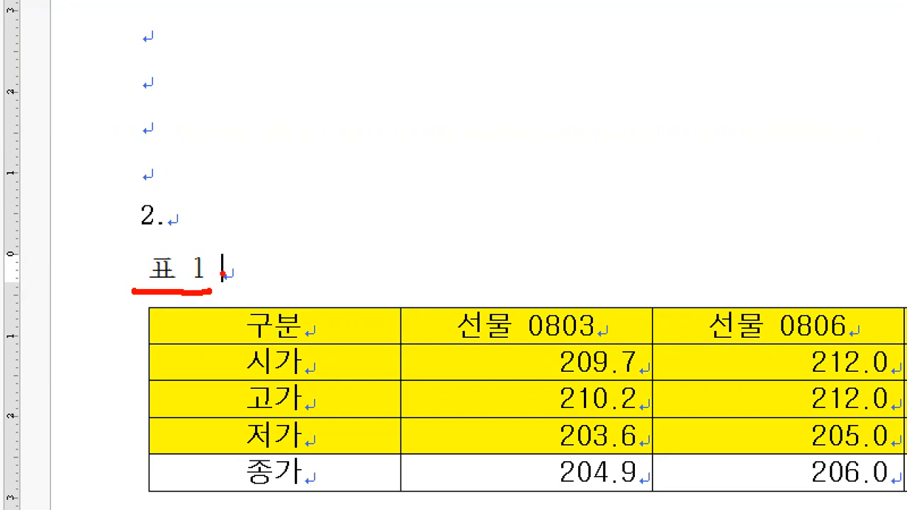
mouse_move(209, 287)
mouse_down()
mouse_move(210, 254)
mouse_move(146, 248)
mouse_move(142, 286)
mouse_up()
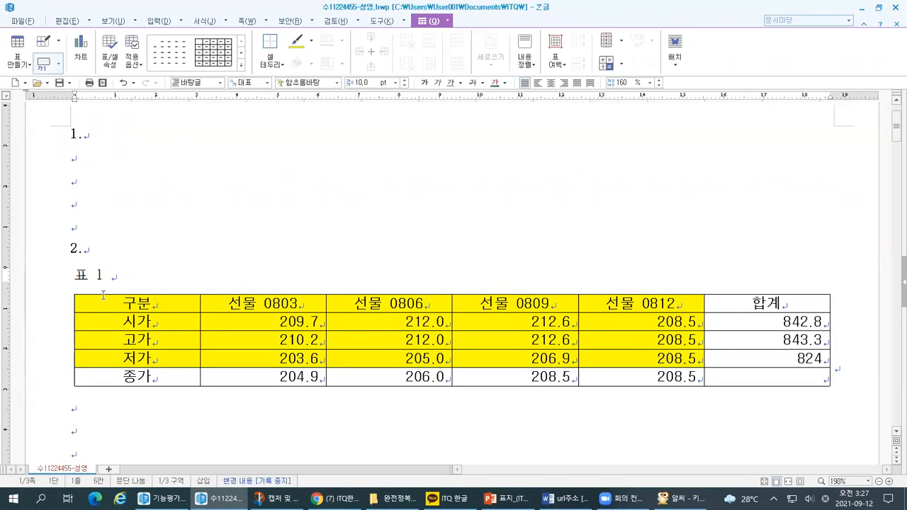
key(BackSpace)
key(BackSpace)
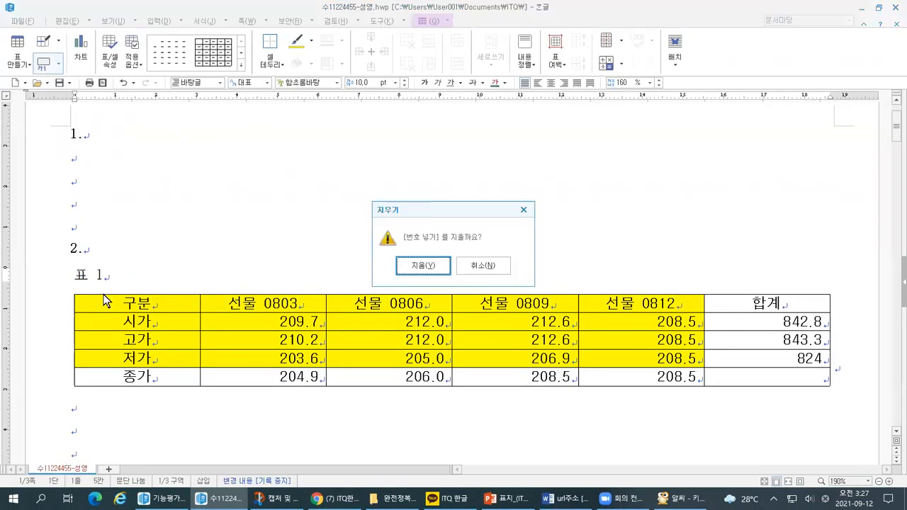
click(680, 499)
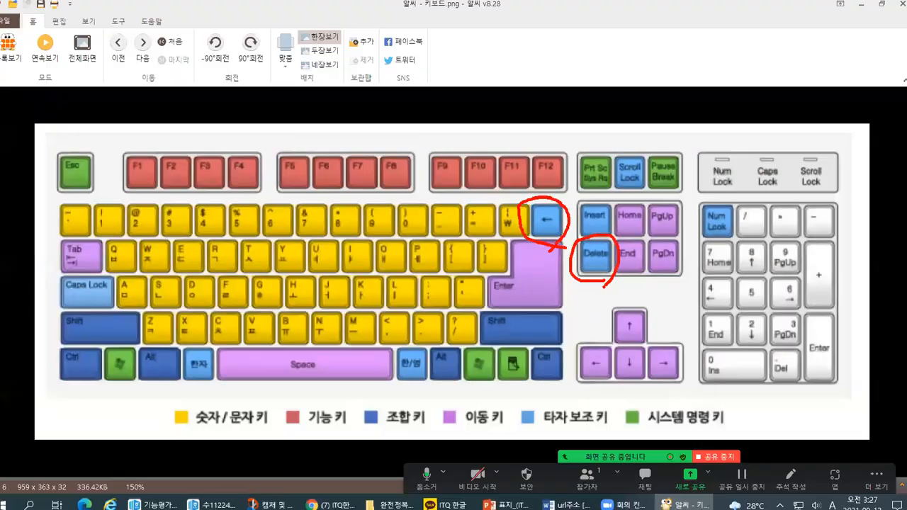
key(alt+Tab)
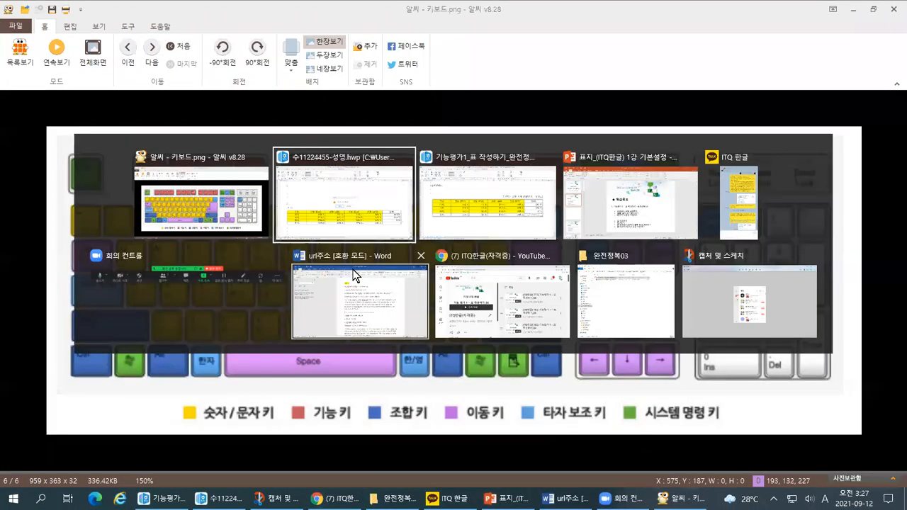
key(Return)
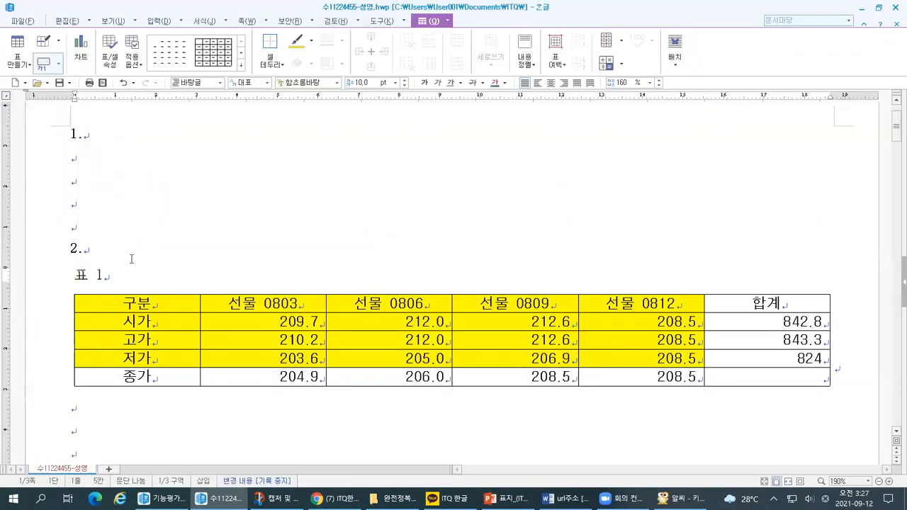
Try again to delete the automatic number in the caption, placing the 지우기 dialog beside the caption text.
key(BackSpace)
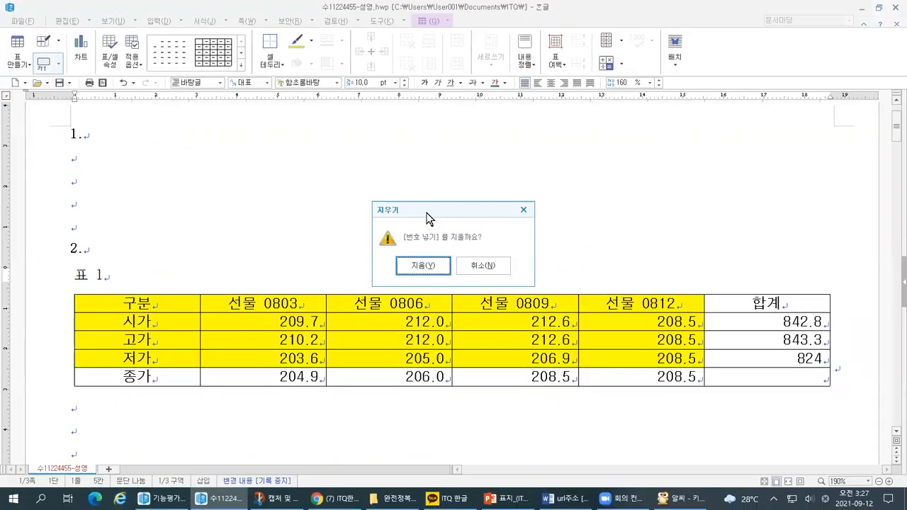
drag(429, 218, 179, 230)
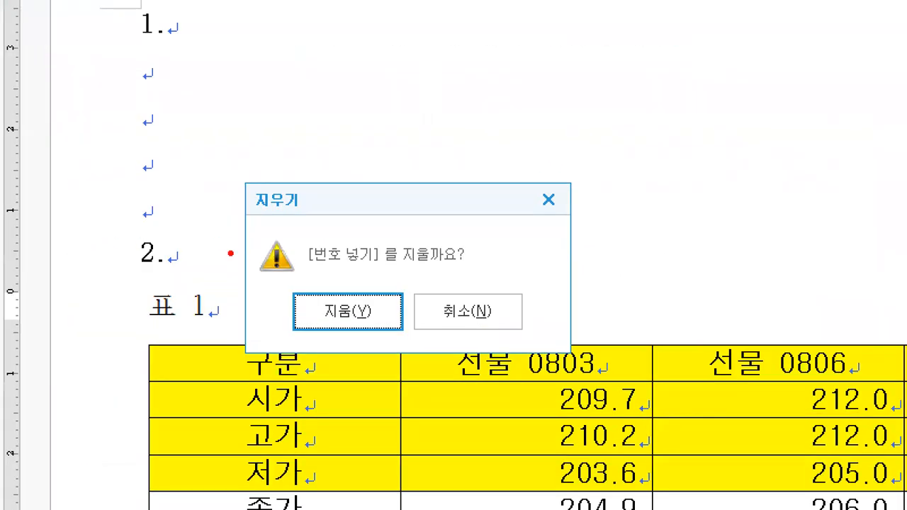
mouse_move(134, 326)
mouse_down()
mouse_move(210, 327)
mouse_move(168, 281)
mouse_move(149, 336)
mouse_up()
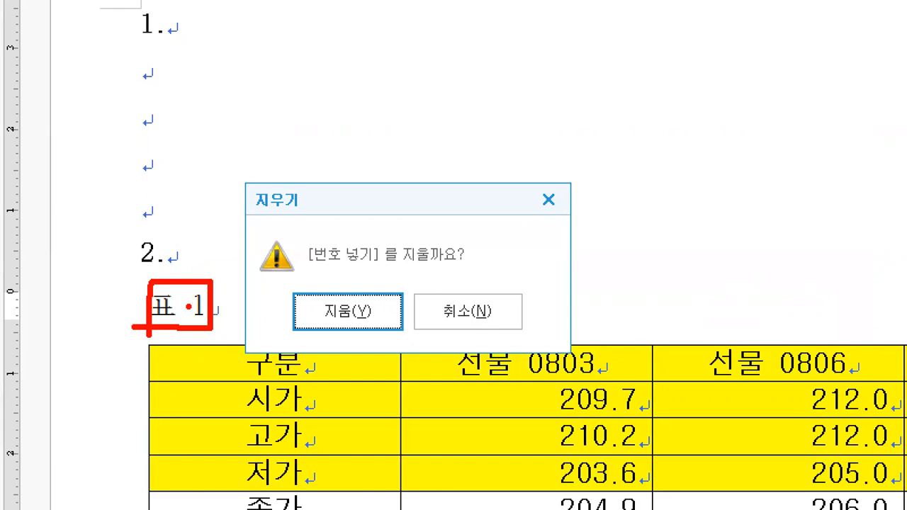
mouse_move(99, 299)
mouse_down()
mouse_move(122, 299)
mouse_move(108, 322)
mouse_up()
mouse_move(291, 222)
mouse_down()
mouse_move(246, 217)
mouse_move(312, 213)
mouse_move(304, 232)
mouse_up()
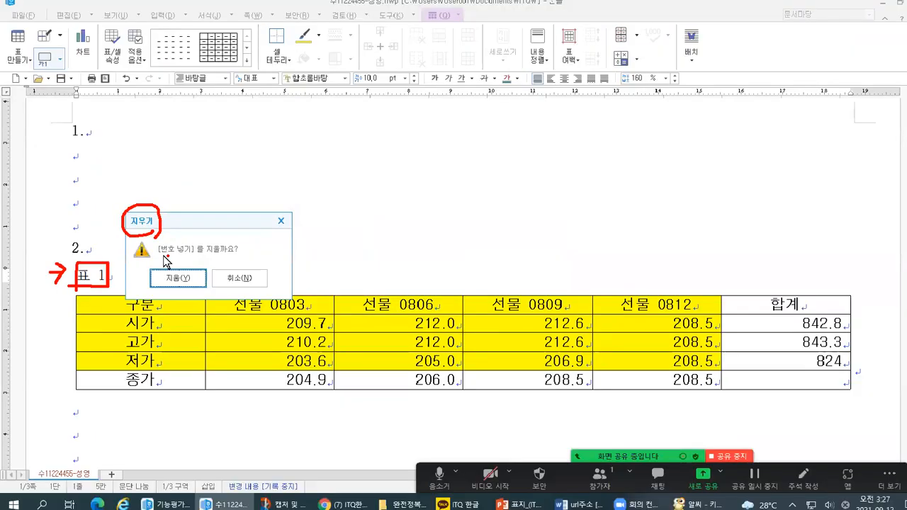
click(348, 311)
Select the whole default caption text 표 1 and delete it, checking the keyboard image in 알씨 for the deleting keys.
drag(107, 274, 74, 276)
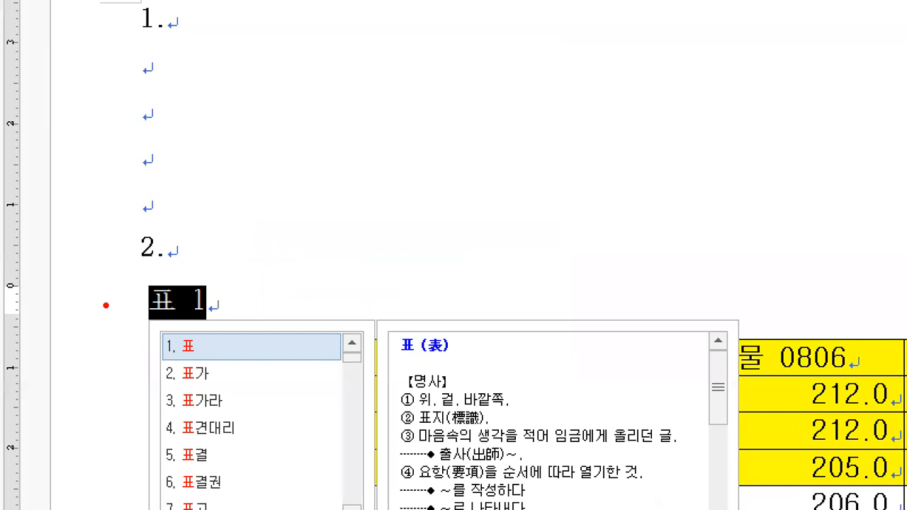
drag(105, 314, 136, 302)
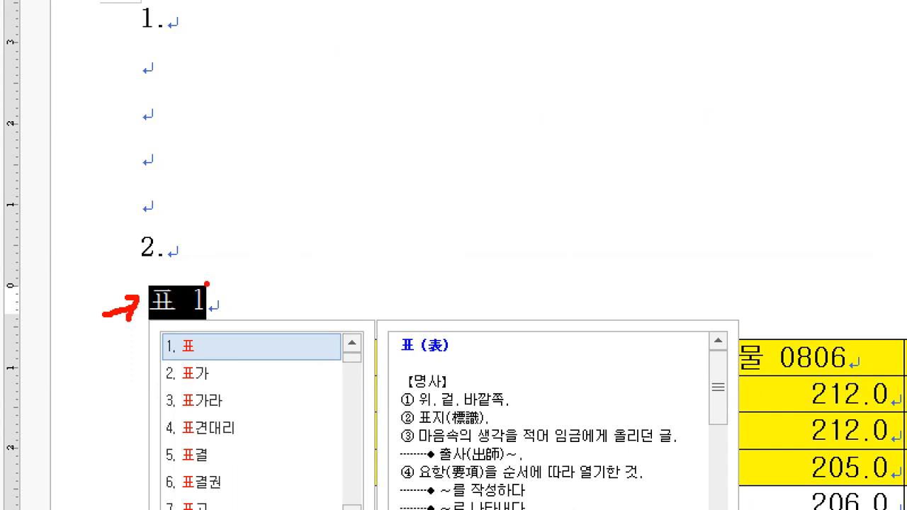
mouse_move(291, 119)
mouse_down()
mouse_move(293, 142)
mouse_move(310, 122)
mouse_move(301, 157)
mouse_move(186, 246)
mouse_up()
mouse_move(199, 223)
mouse_down()
mouse_move(182, 249)
mouse_move(218, 259)
mouse_up()
drag(285, 175, 313, 213)
mouse_move(297, 152)
mouse_down()
mouse_move(312, 211)
mouse_move(300, 224)
mouse_move(499, 209)
mouse_up()
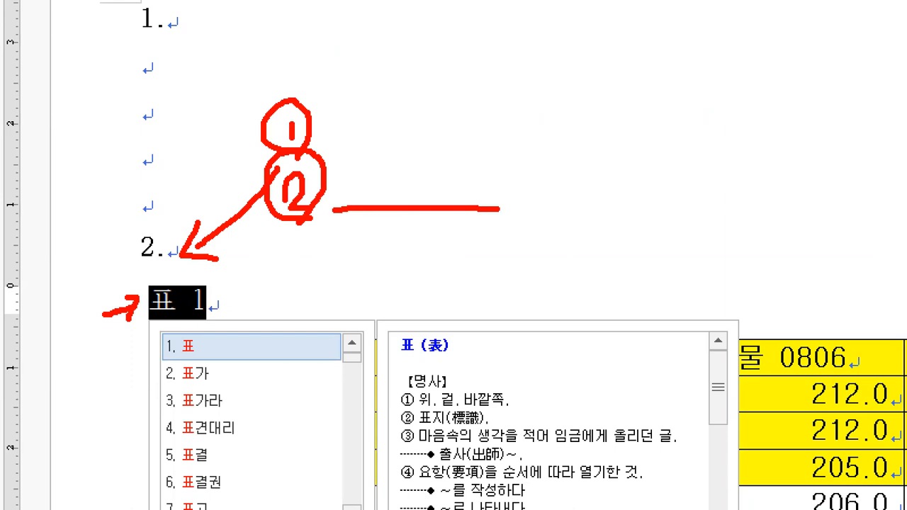
key(Escape)
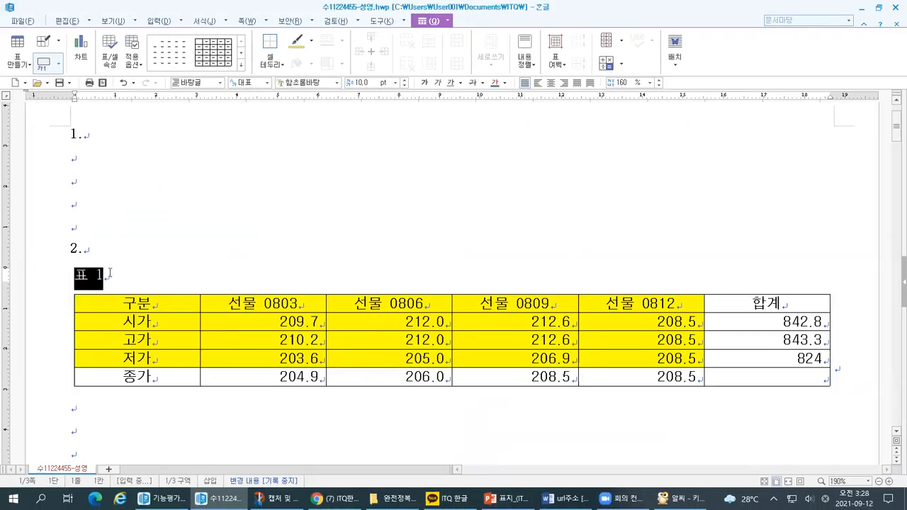
key(alt+Tab)
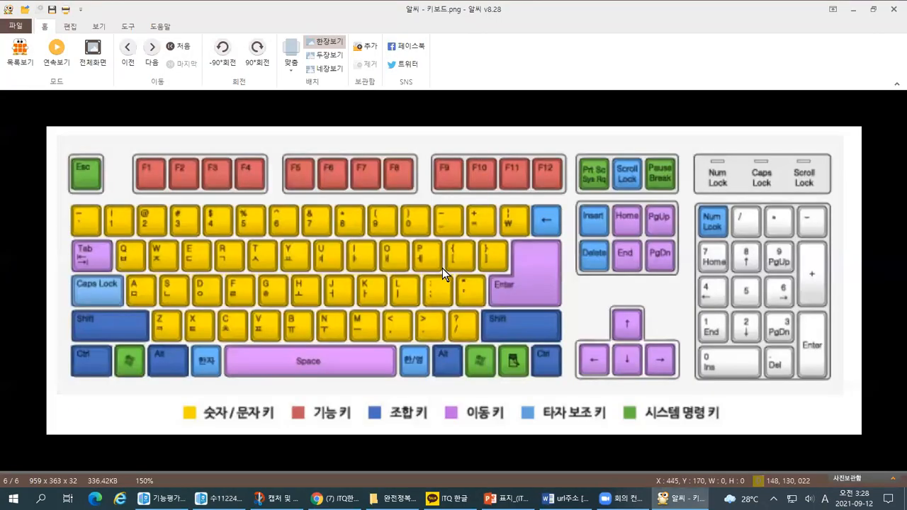
key(ctrl+1)
click(517, 234)
mouse_move(523, 245)
mouse_down()
mouse_move(594, 209)
mouse_move(506, 244)
mouse_up()
mouse_move(630, 318)
mouse_down()
mouse_move(574, 278)
mouse_move(675, 278)
mouse_move(617, 322)
mouse_up()
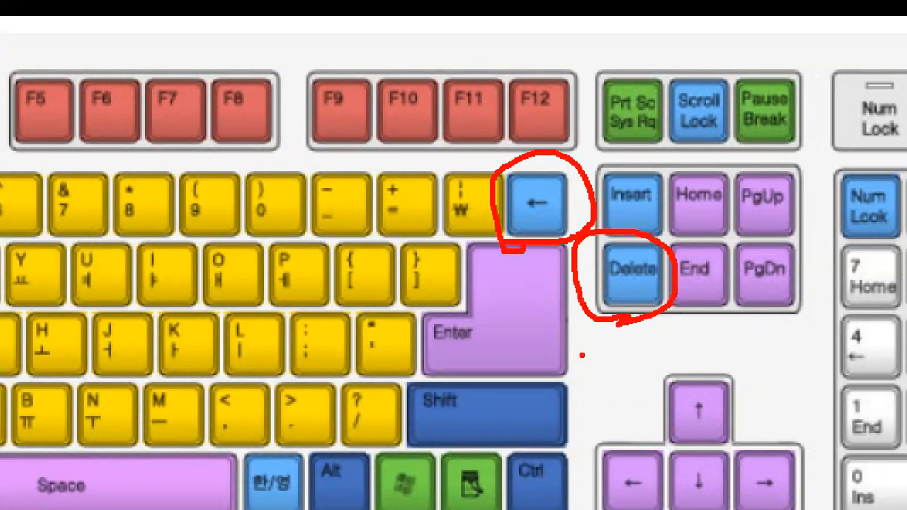
key(Escape)
key(alt+Tab)
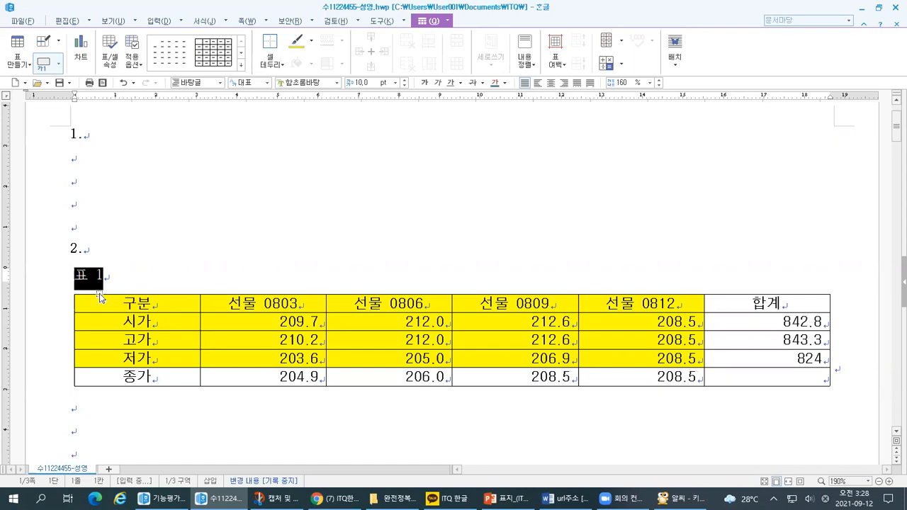
key(Delete)
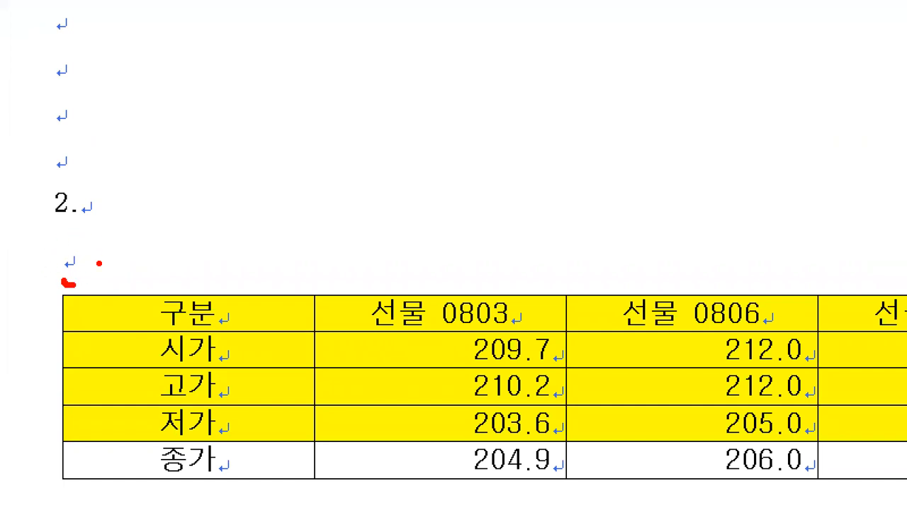
drag(46, 136, 51, 175)
drag(42, 102, 45, 125)
drag(49, 36, 50, 76)
drag(52, 11, 51, 22)
drag(86, 262, 136, 239)
mouse_move(72, 256)
mouse_down()
mouse_move(67, 277)
mouse_move(118, 280)
mouse_up()
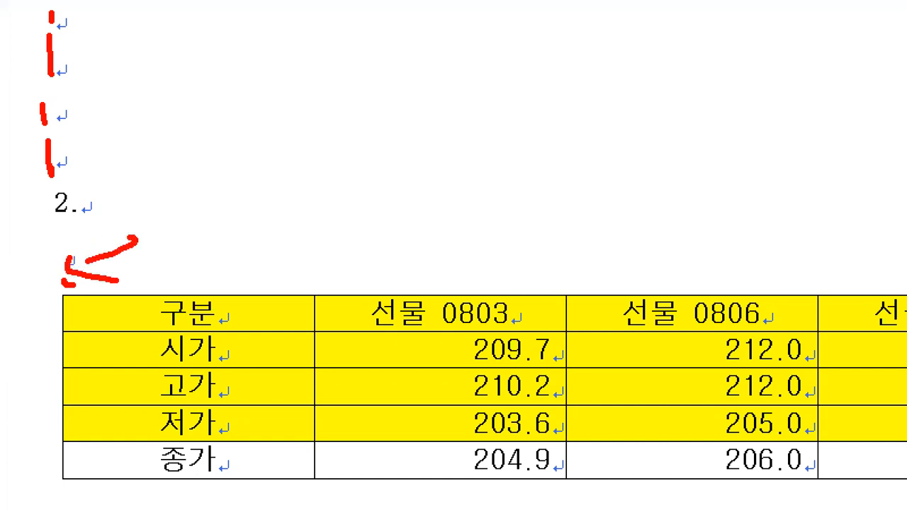
key(Escape)
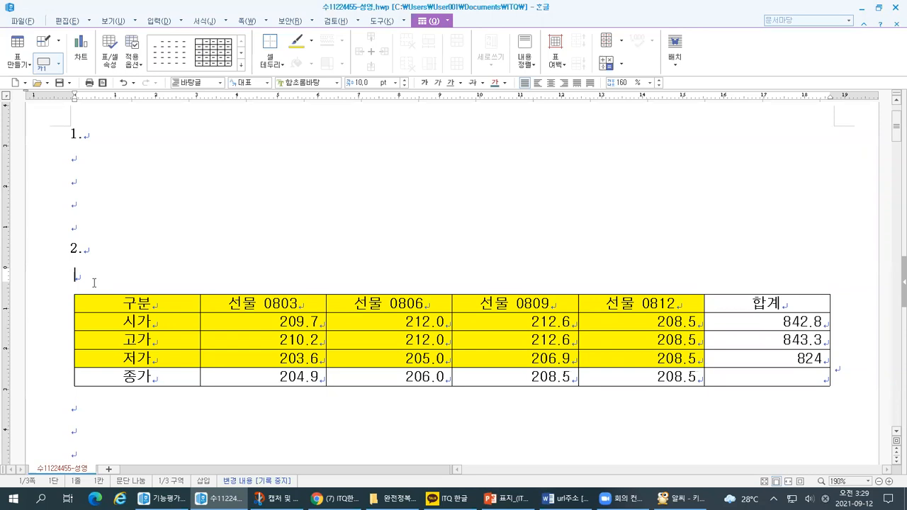
Enter the table caption "주가지수 선물 시세 현황(단위 : 포인트)" in the empty caption line above the table.
text(주사지수)
key(BackSpace)
key(BackSpace)
key(BackSpace)
key(BackSpace)
text(가지수 선물 싯)
text(세 현황)
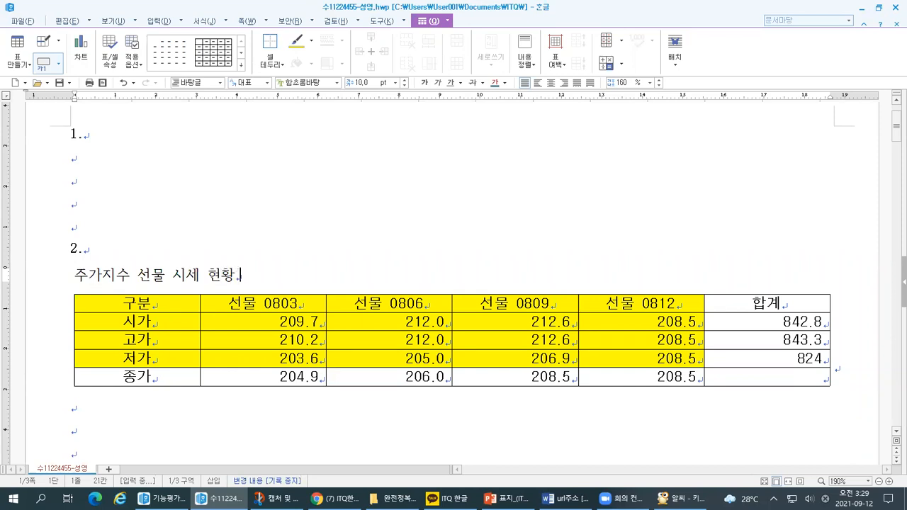
text((단위 : 포인트))
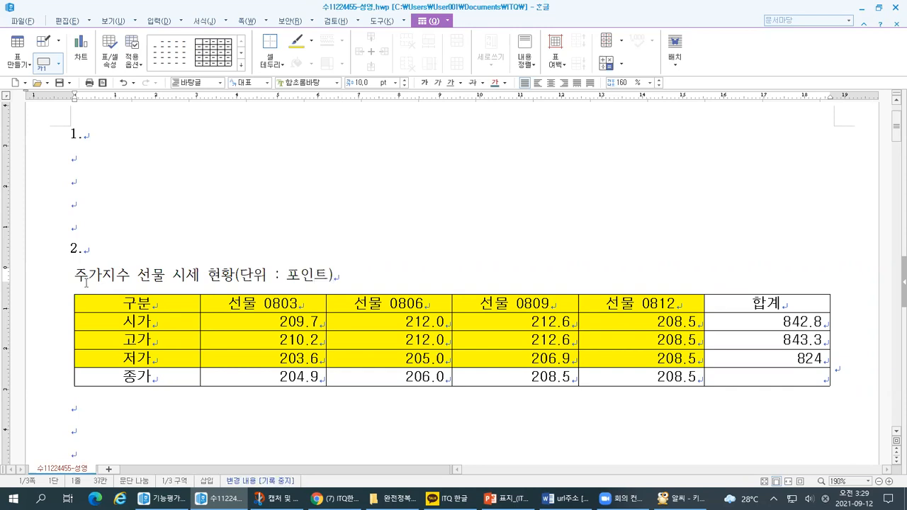
key(ctrl+1)
click(155, 297)
drag(139, 301, 670, 307)
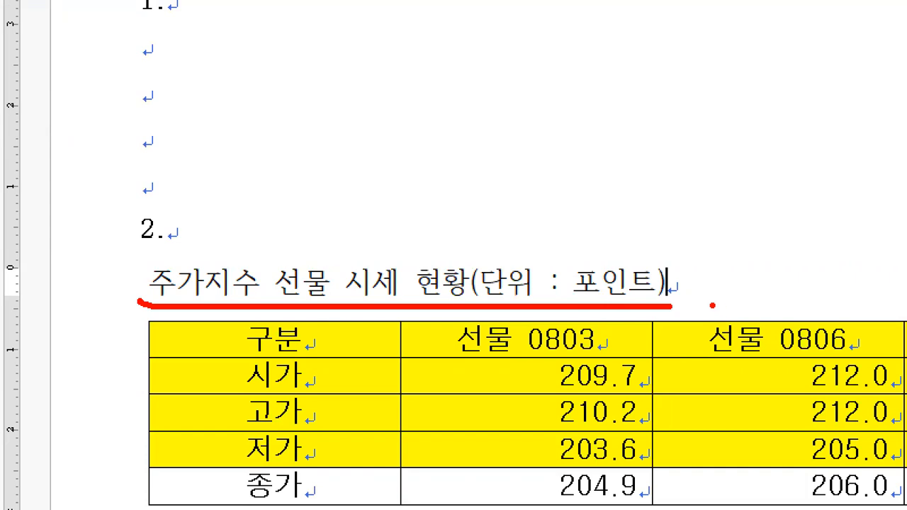
key(Escape)
Switch to the 기능평가1 task document and examine condition (1) of <표 조건> for the font and size required for the caption.
key(alt+Tab)
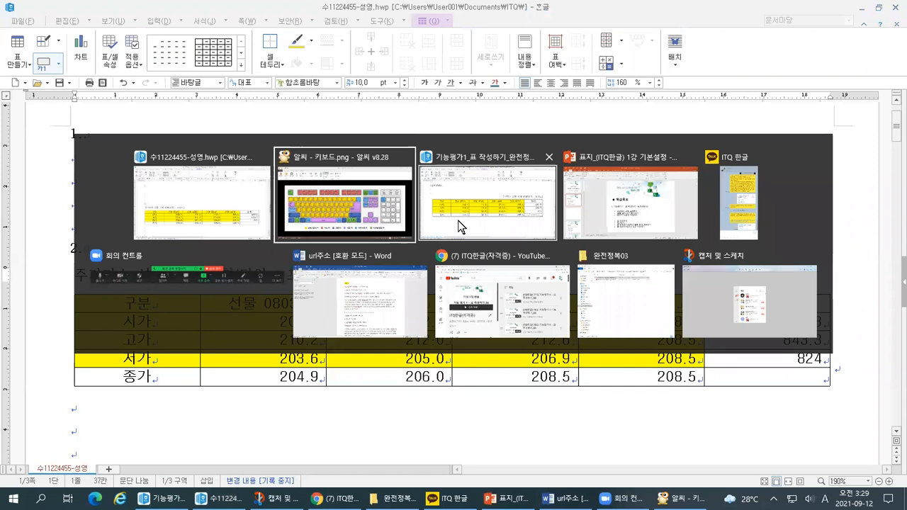
scroll(458, 221, up, 5)
key(alt+d)
click(419, 223)
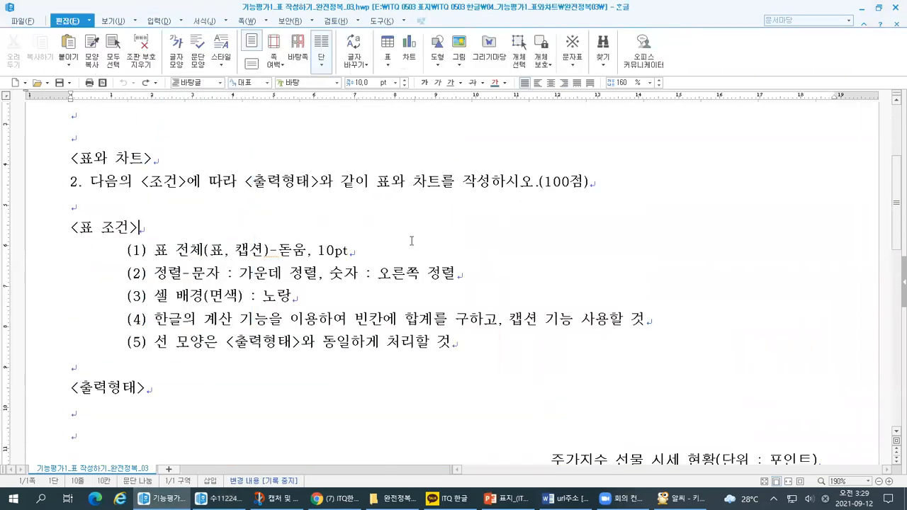
scroll(408, 244, up, 3)
scroll(397, 264, down, 2)
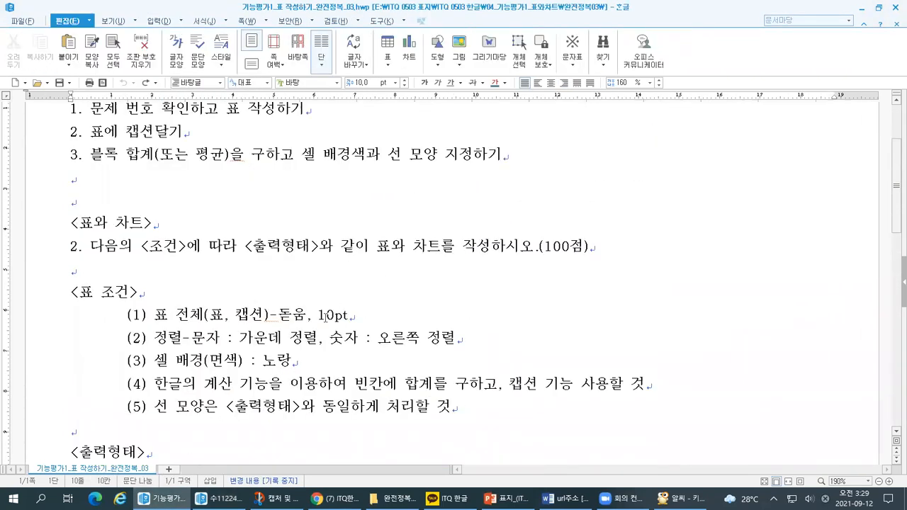
drag(127, 315, 348, 316)
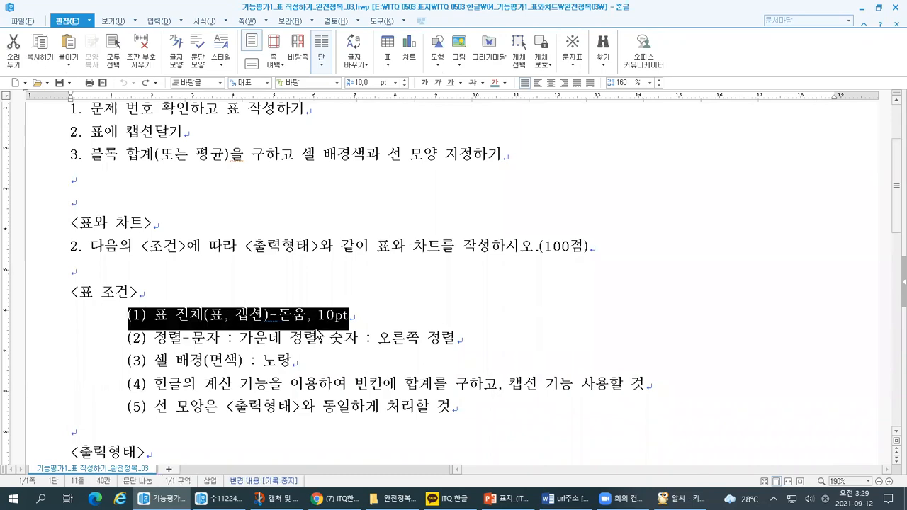
drag(280, 235, 319, 221)
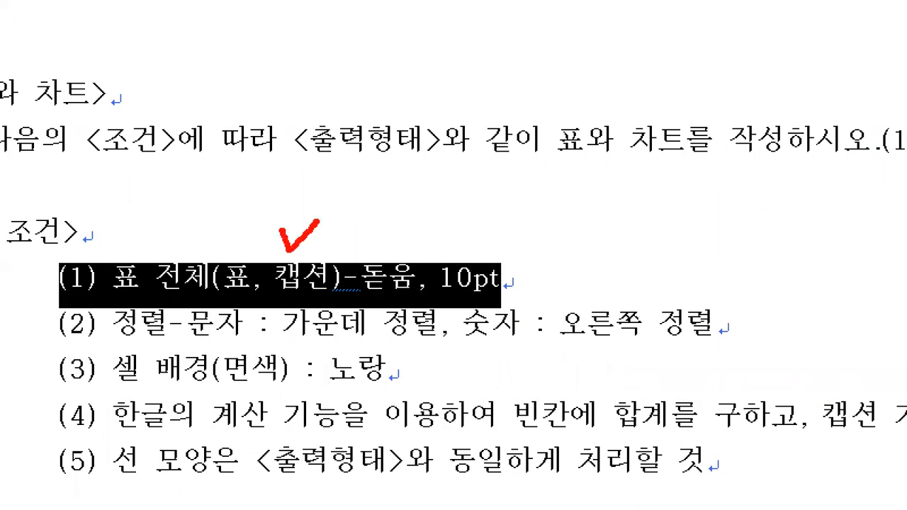
mouse_move(310, 288)
mouse_down()
mouse_move(262, 284)
mouse_move(354, 283)
mouse_move(330, 308)
mouse_move(500, 300)
mouse_up()
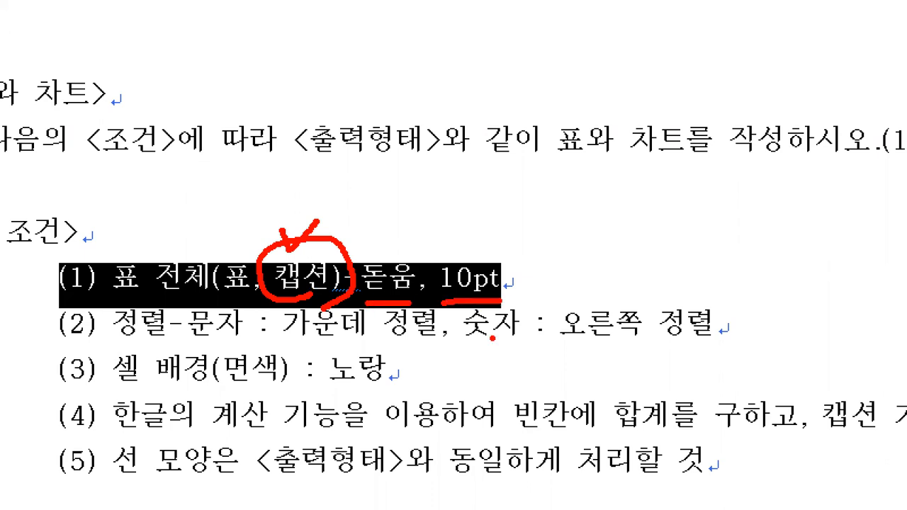
key(Escape)
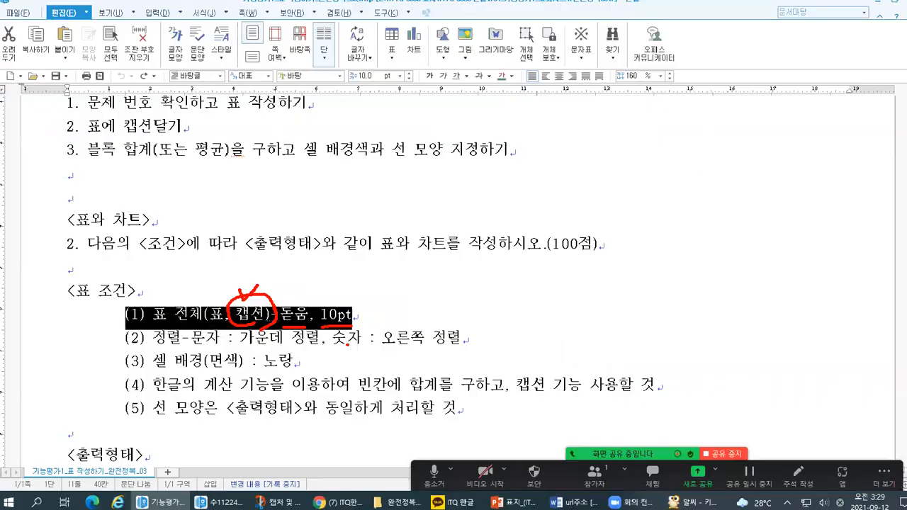
Return to the answer document and set the font of the whole caption text to 돋움.
key(alt+Tab)
drag(75, 274, 338, 274)
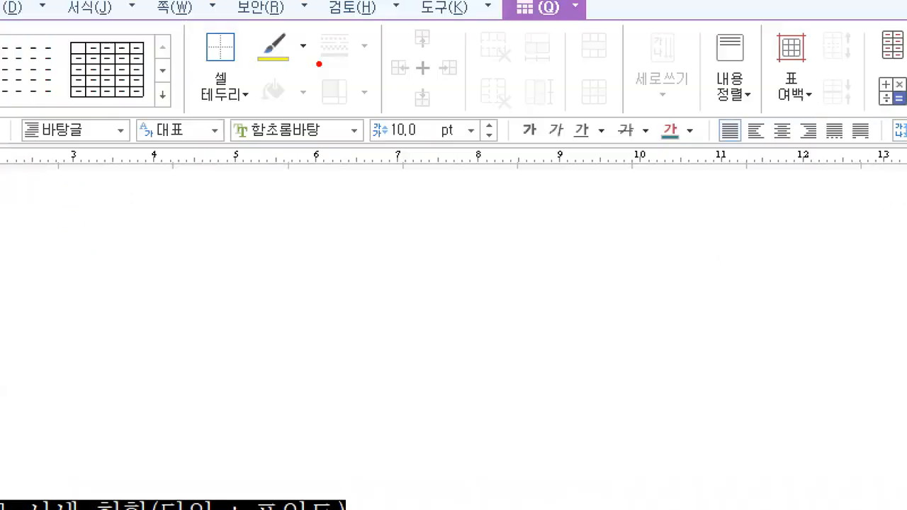
drag(234, 143, 425, 147)
click(429, 140)
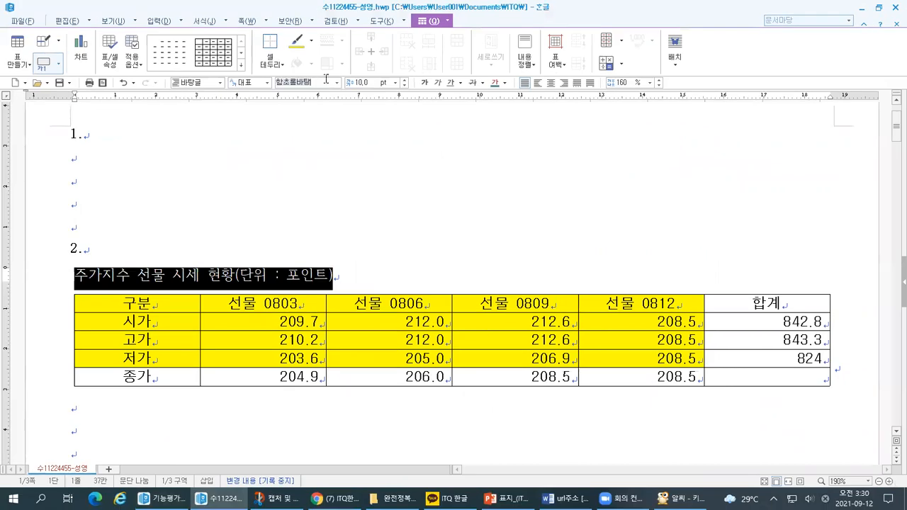
click(326, 80)
text(돋움)
key(Return)
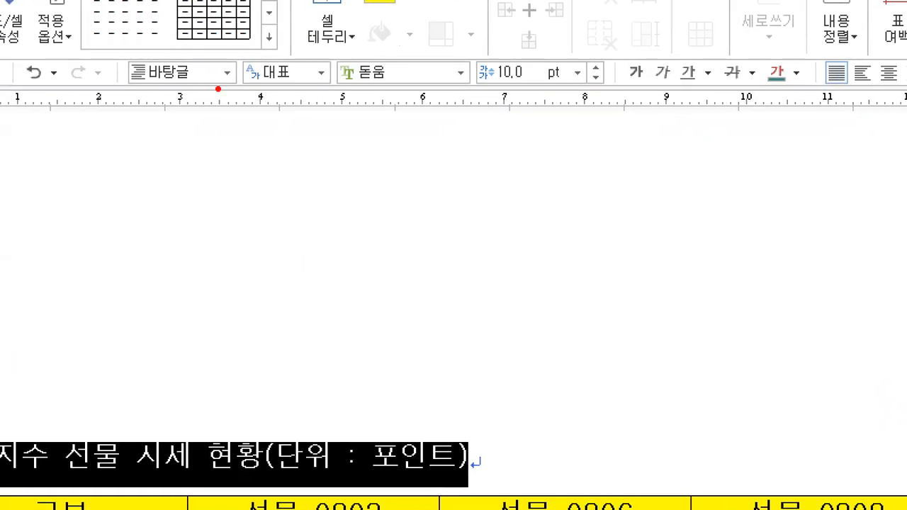
drag(344, 99, 409, 91)
drag(515, 91, 554, 91)
mouse_move(358, 310)
mouse_down()
mouse_move(306, 382)
mouse_move(374, 386)
mouse_up()
mouse_move(167, 418)
mouse_down()
mouse_move(197, 413)
mouse_move(294, 431)
mouse_up()
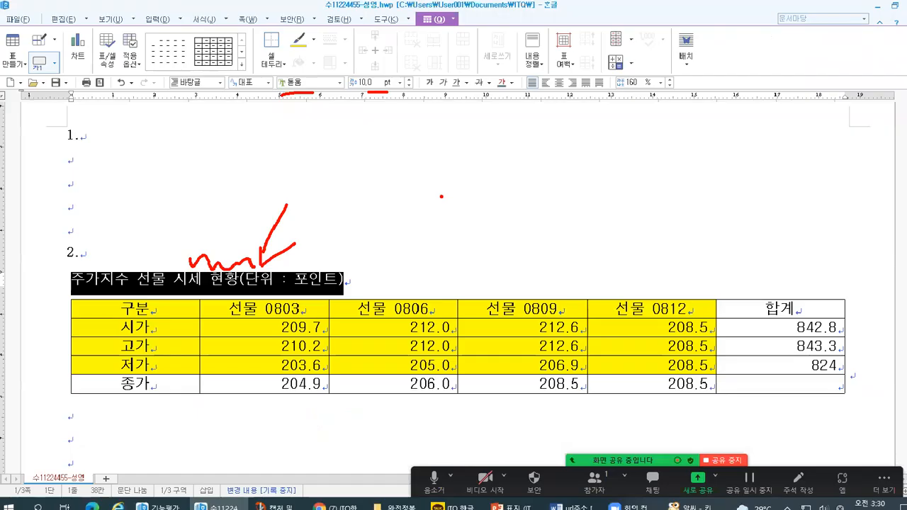
key(ctrl+1)
click(78, 239)
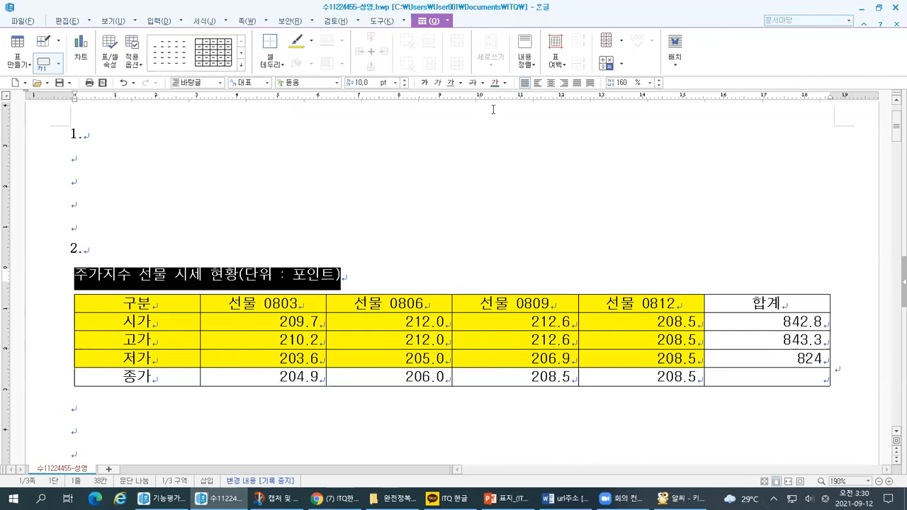
Right-align the caption above the table and leave the caption by placing the cursor in the body text.
key(ctrl+1)
click(615, 64)
mouse_move(437, 151)
mouse_down()
mouse_move(400, 113)
mouse_move(450, 149)
mouse_move(416, 172)
mouse_up()
mouse_move(513, 139)
mouse_down()
mouse_move(494, 131)
mouse_move(527, 119)
mouse_move(512, 156)
mouse_up()
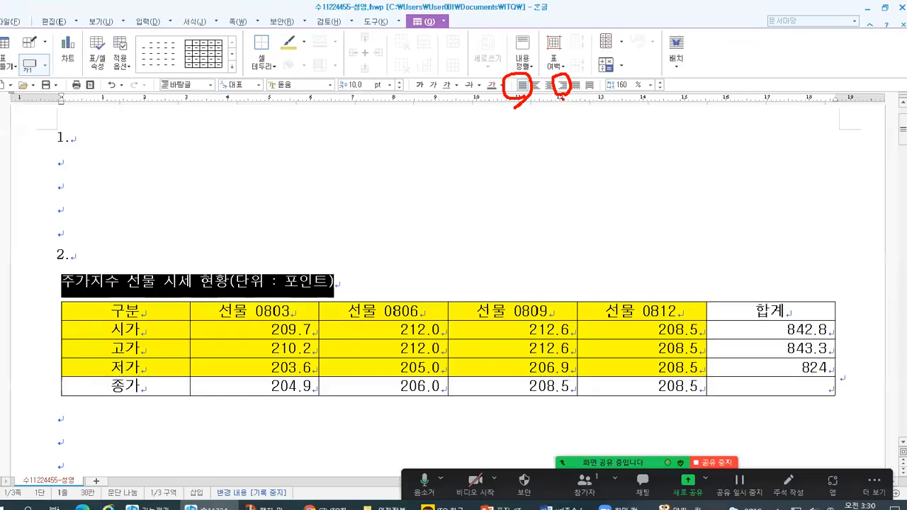
click(512, 127)
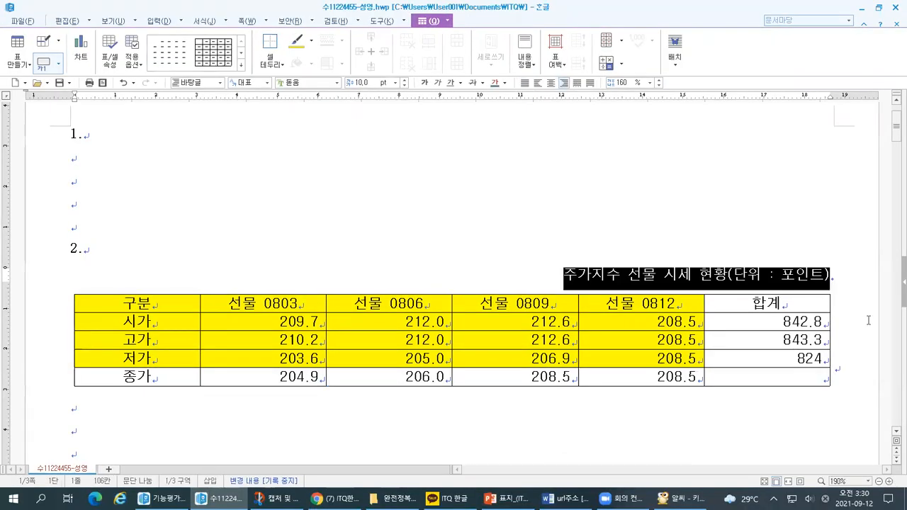
drag(557, 147, 547, 196)
mouse_move(517, 180)
mouse_down()
mouse_move(525, 205)
mouse_move(567, 186)
mouse_up()
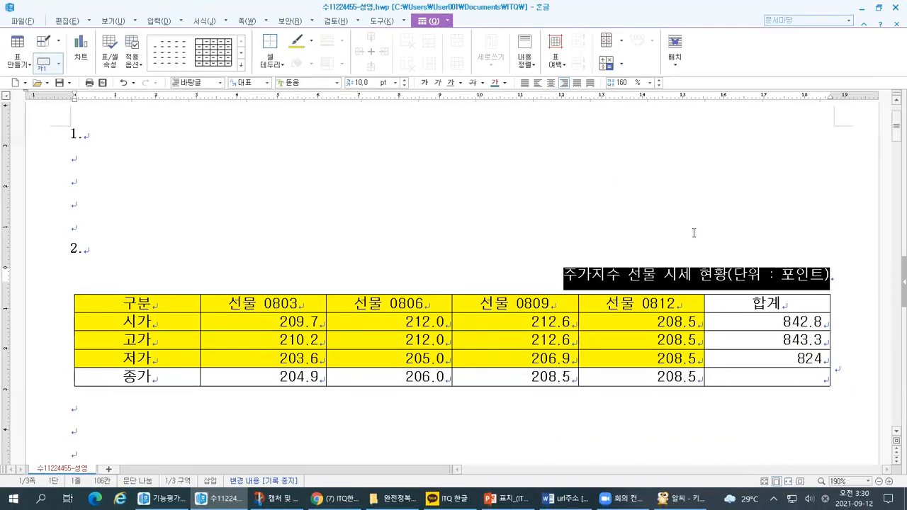
click(686, 209)
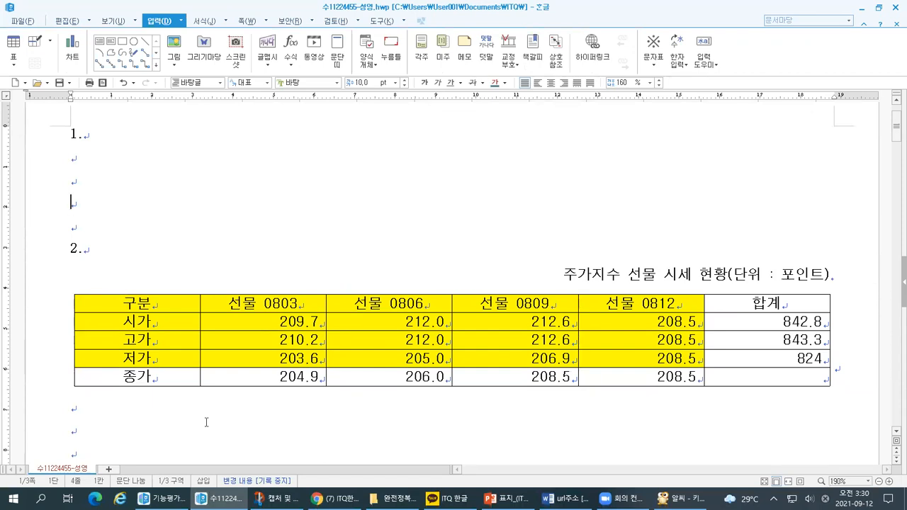
mouse_move(191, 498)
click(817, 331)
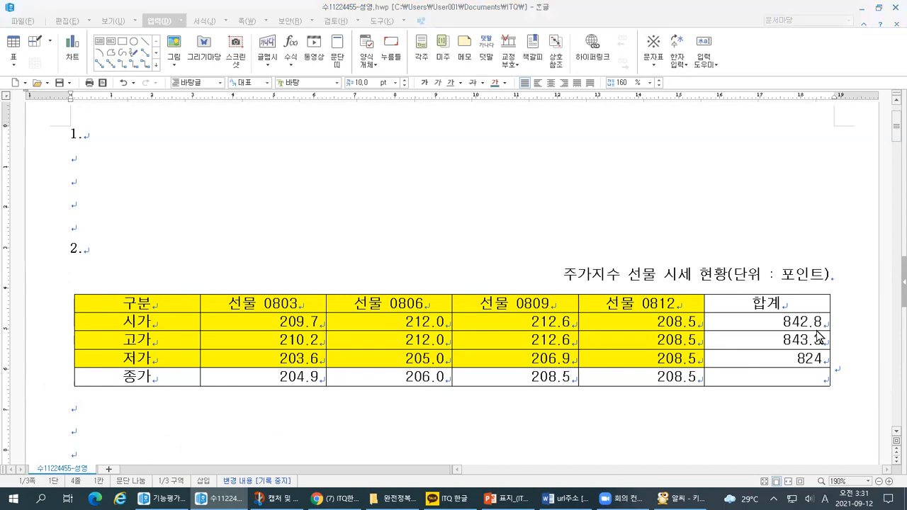